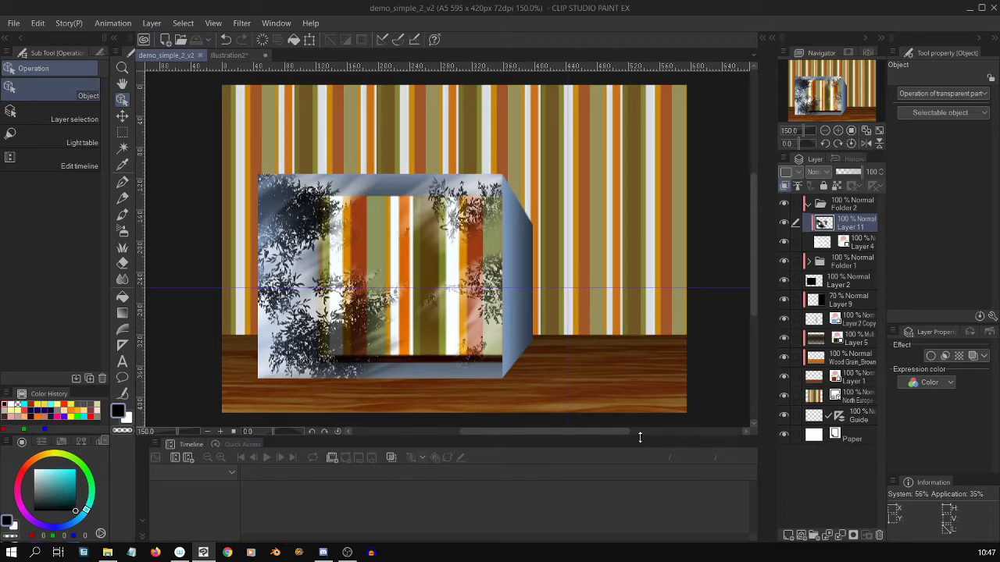
Switch to the Illustration2 document and add a new raster layer at the very top of the layer stack
click(227, 55)
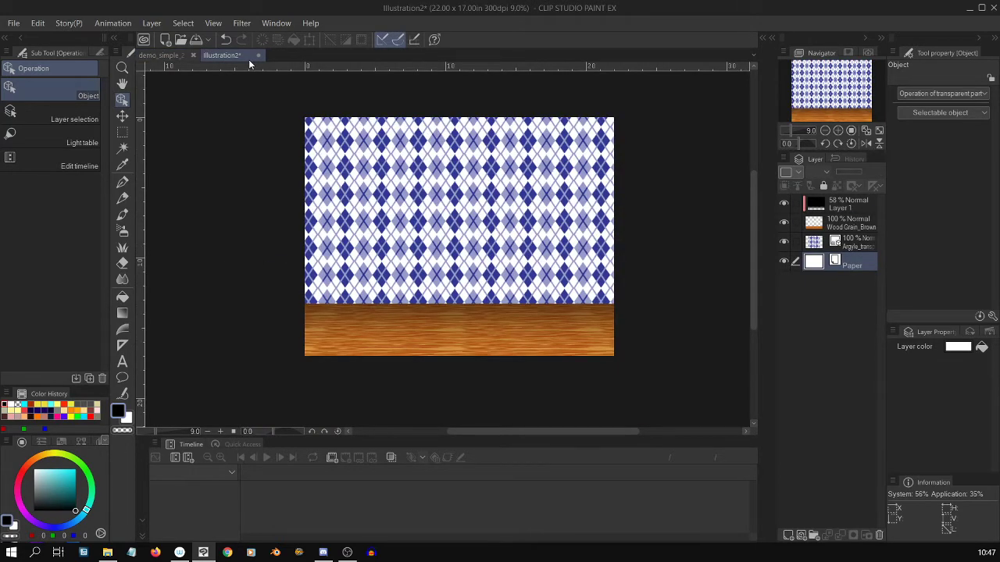
scroll(753, 262, up, 2)
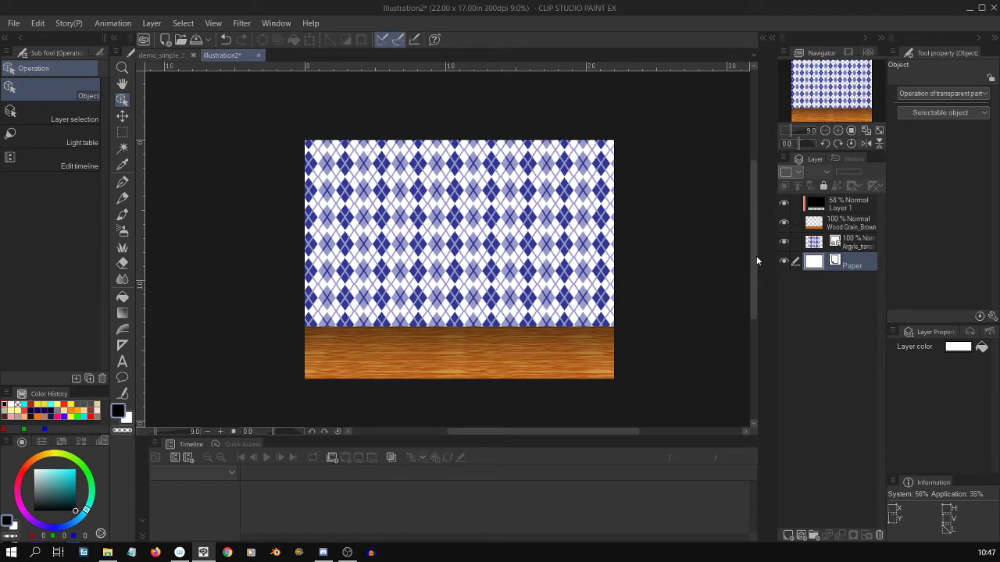
click(164, 56)
click(237, 55)
drag(623, 428, 642, 426)
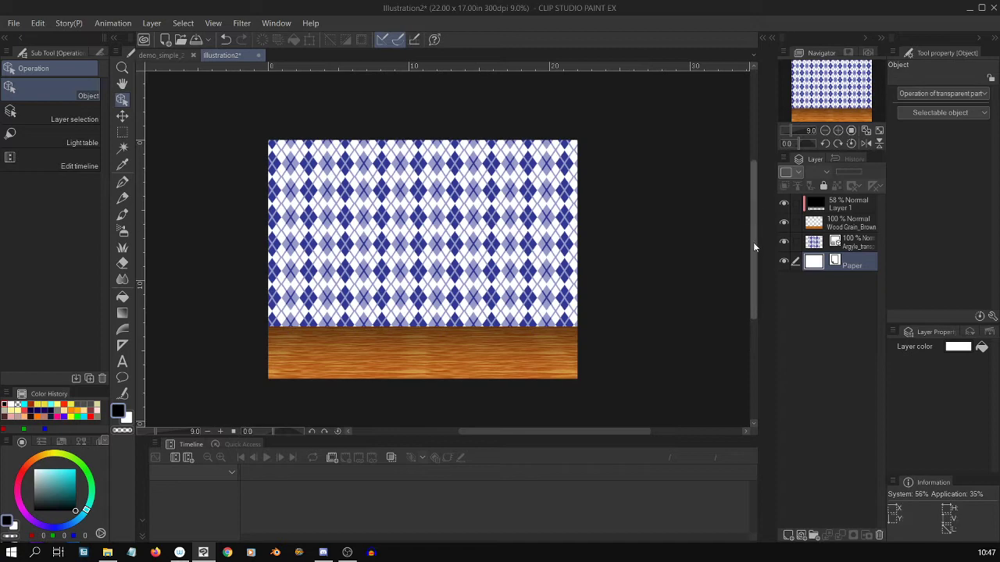
drag(753, 258, 753, 264)
scroll(711, 304, up, 2)
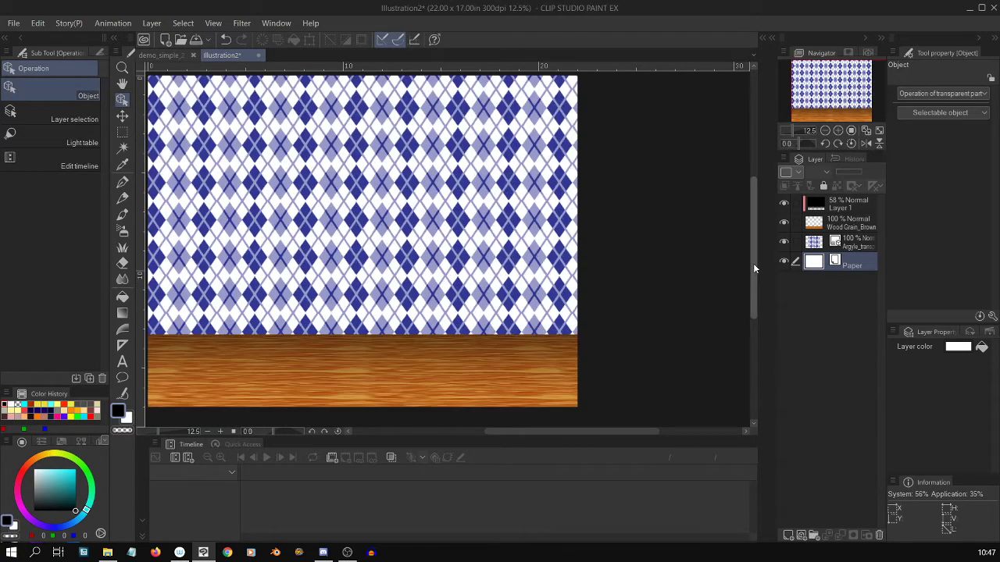
scroll(753, 265, down, 2)
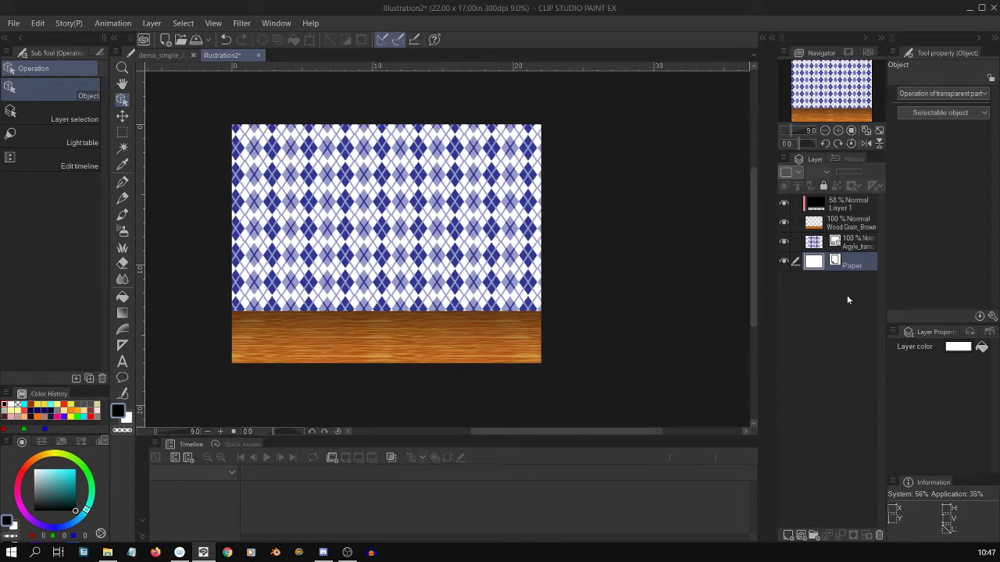
click(788, 536)
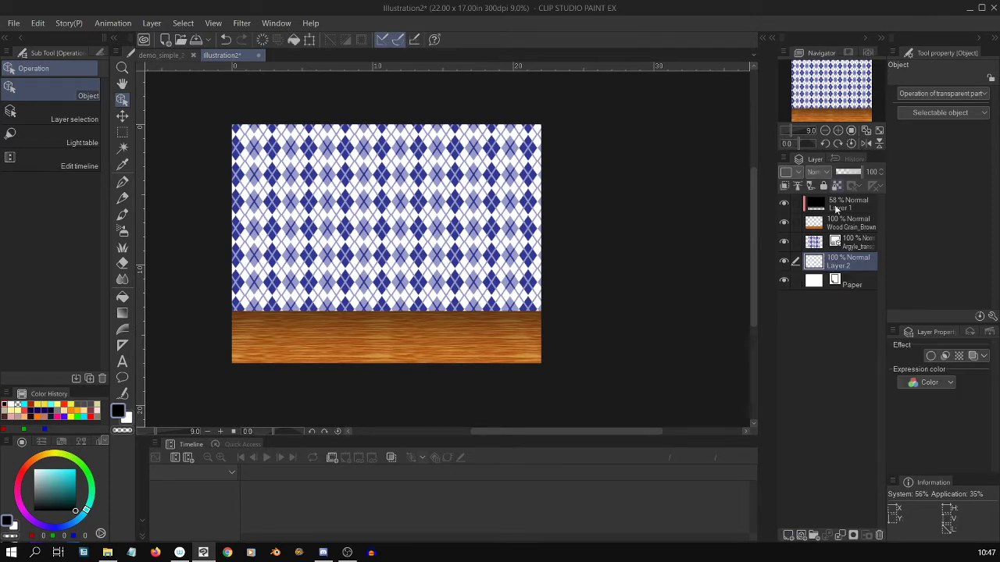
drag(850, 205, 850, 205)
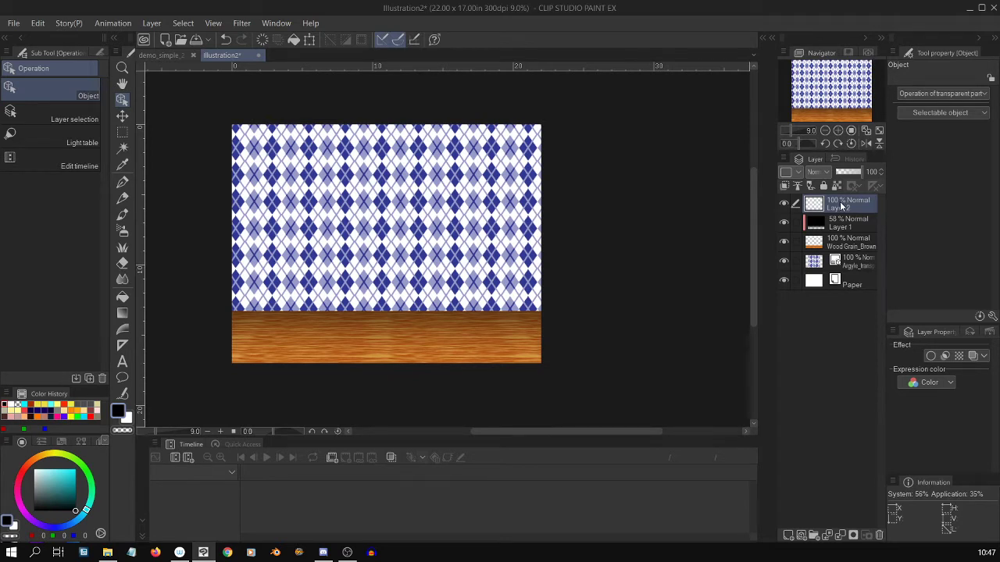
Create a 1 point perspective ruler on its own new layer
right_click(840, 205)
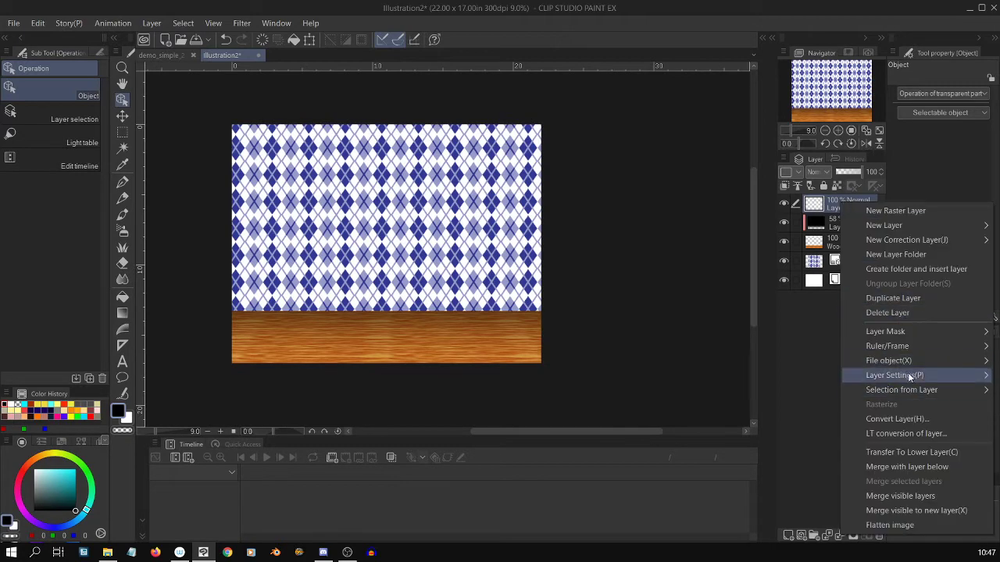
mouse_move(909, 376)
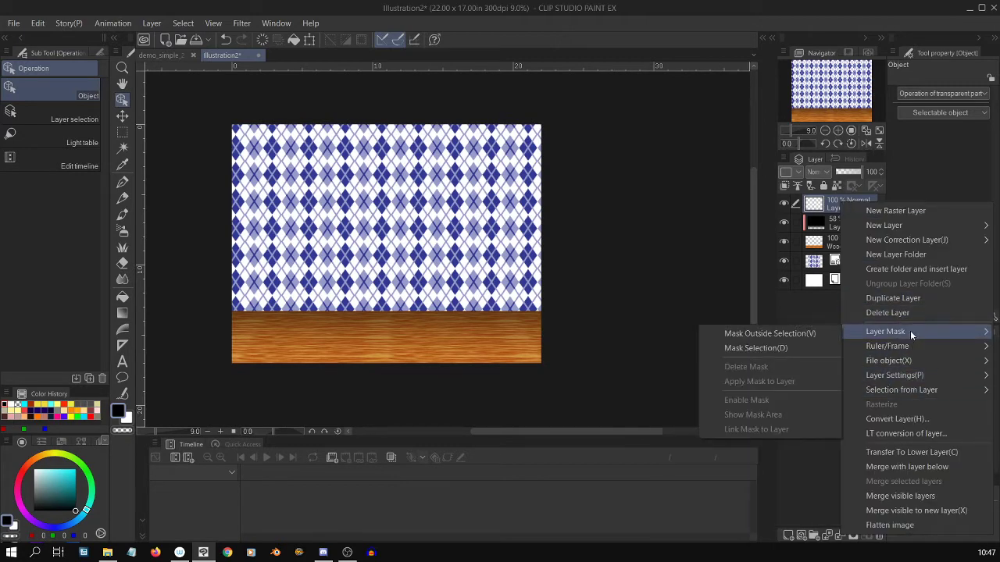
mouse_move(917, 346)
click(797, 409)
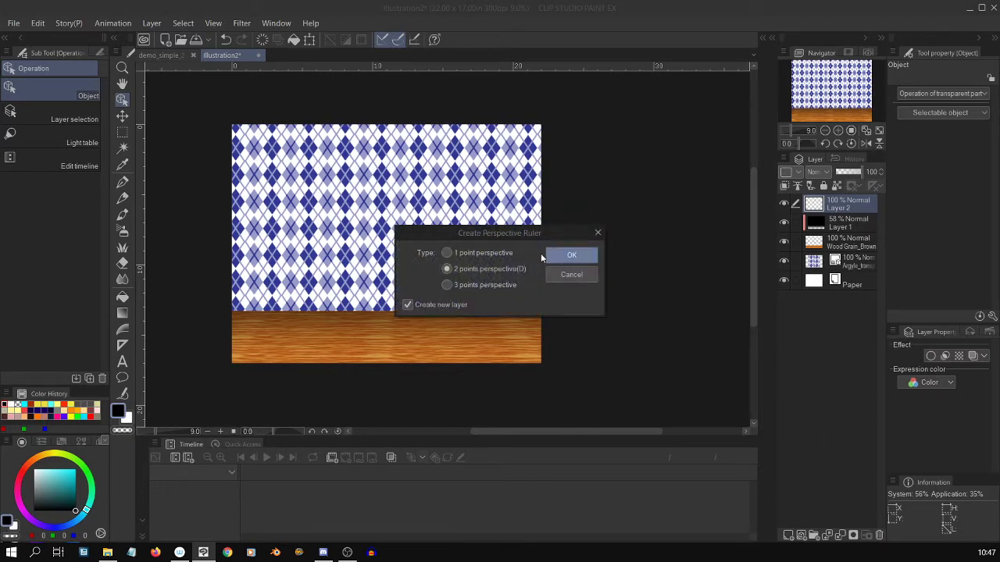
click(447, 253)
click(578, 255)
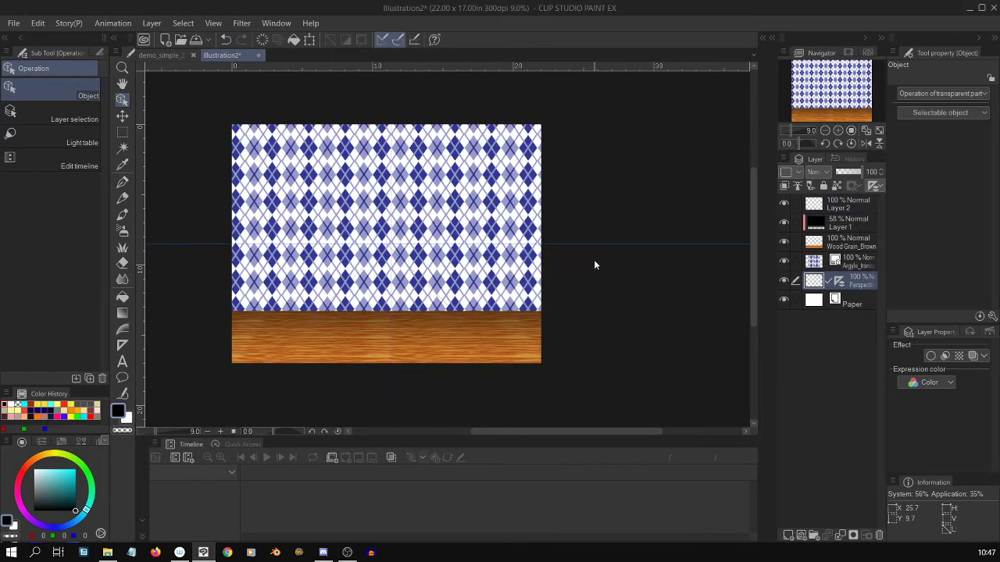
Select the perspective ruler and move its vanishing point up and slightly right of the canvas centre
scroll(595, 271, up, 1)
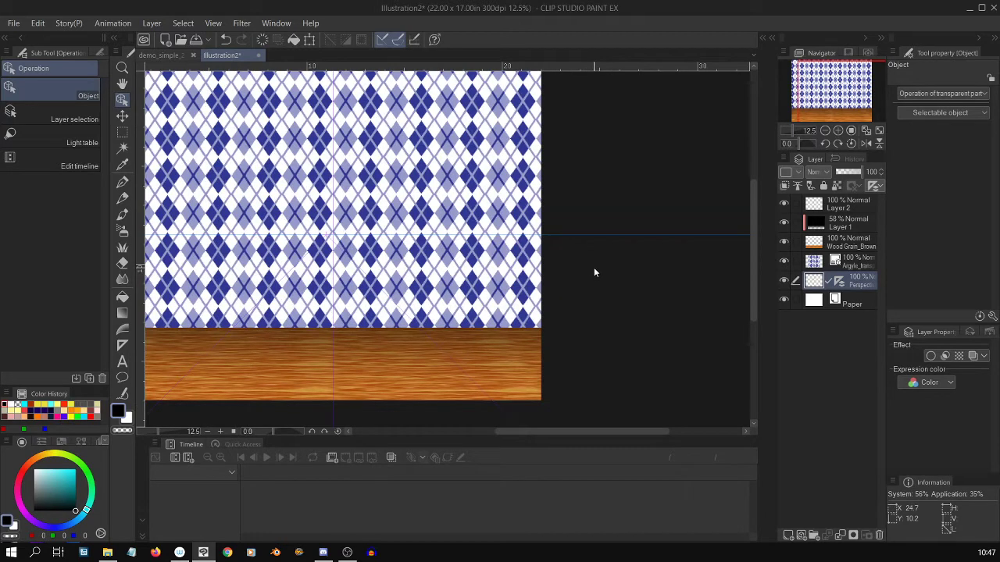
drag(617, 429, 586, 427)
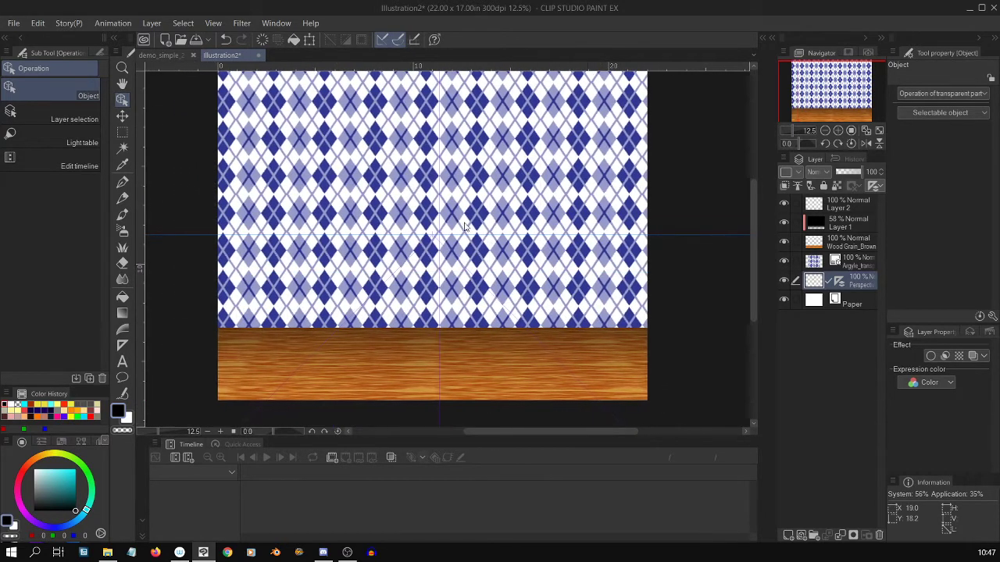
click(443, 234)
drag(439, 234, 437, 207)
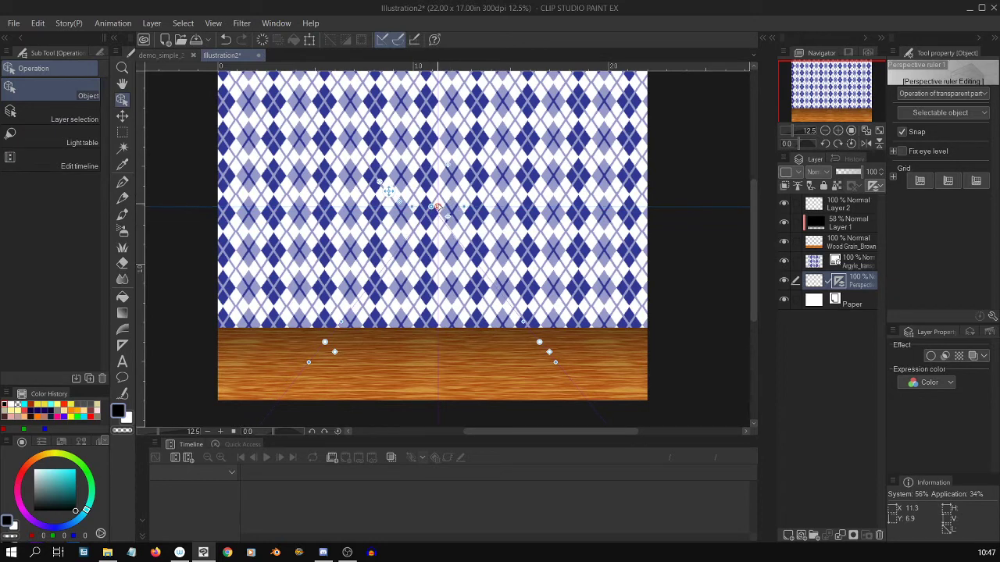
drag(437, 208, 457, 207)
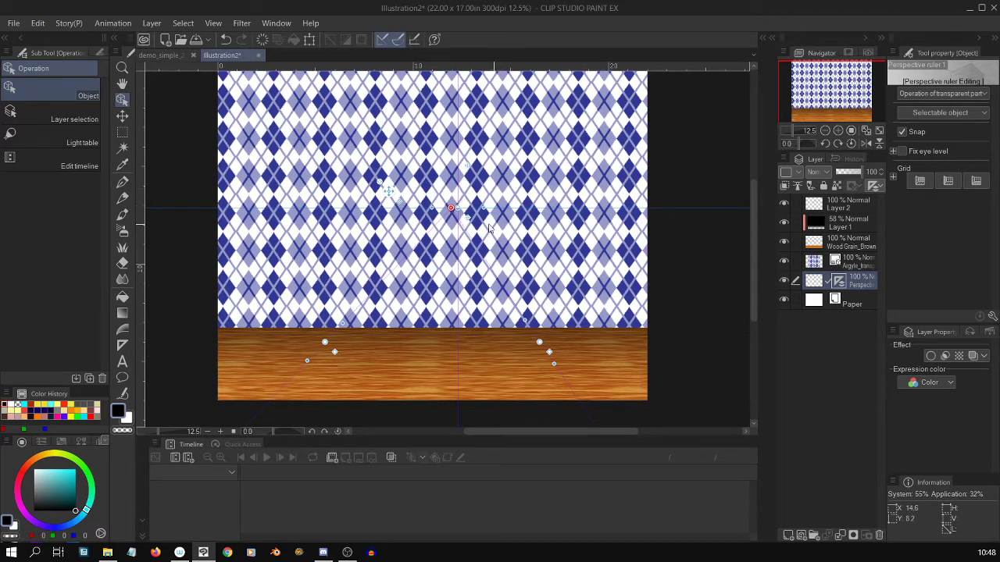
Adjust the two perspective guide lines near the floor edge and fine-tune the vanishing point and eye level
drag(325, 341, 325, 339)
scroll(478, 183, up, 2)
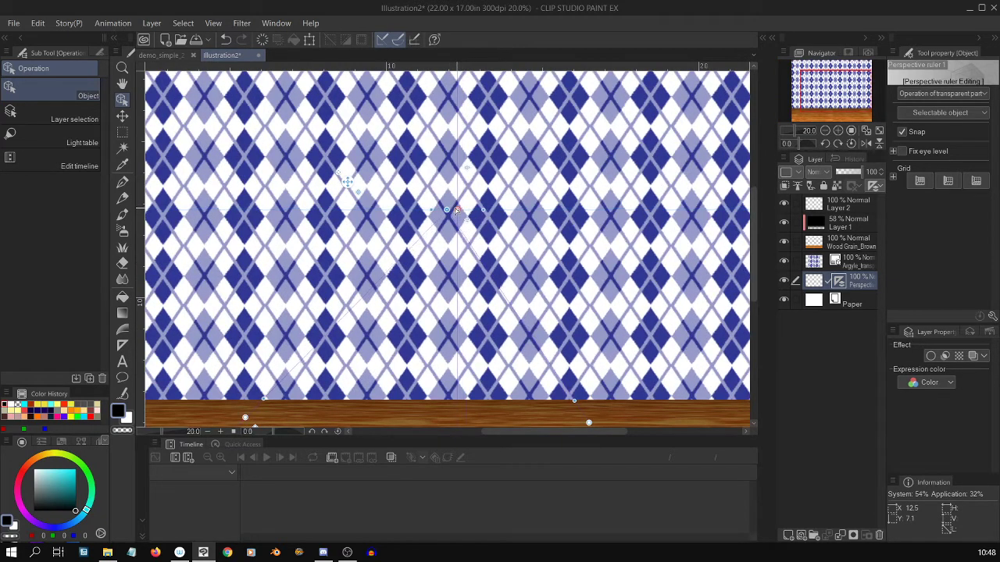
drag(456, 211, 441, 208)
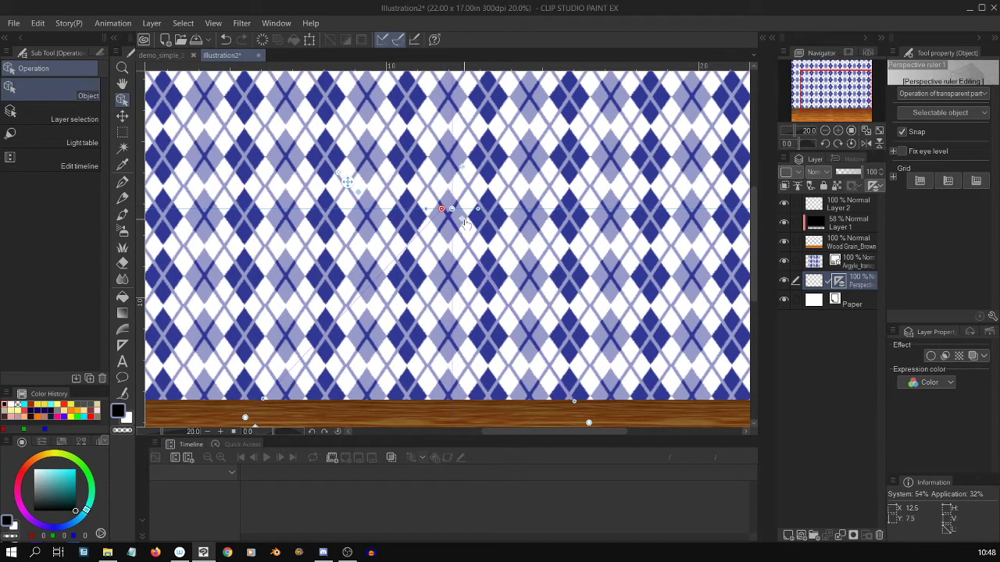
scroll(498, 250, down, 1)
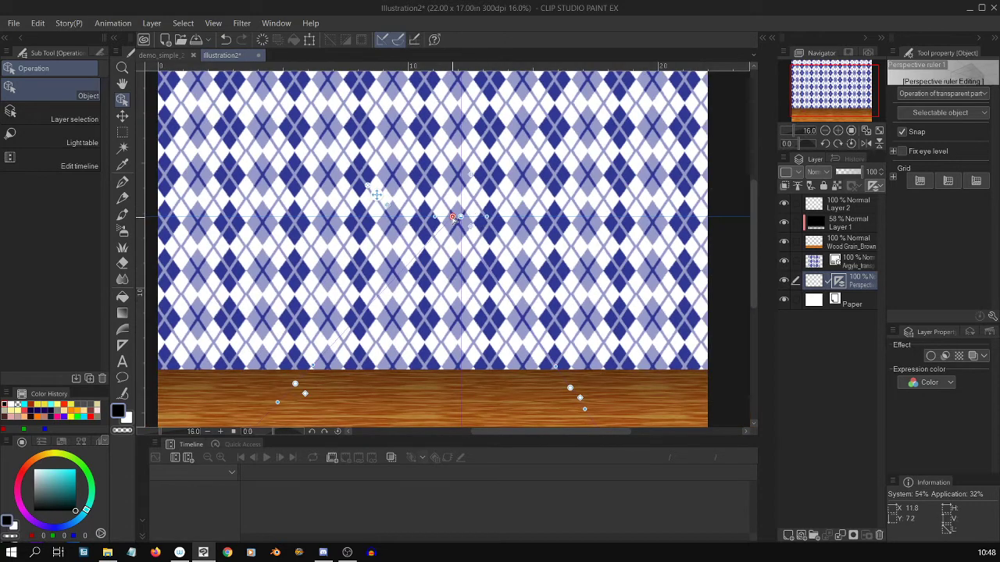
drag(453, 218, 448, 217)
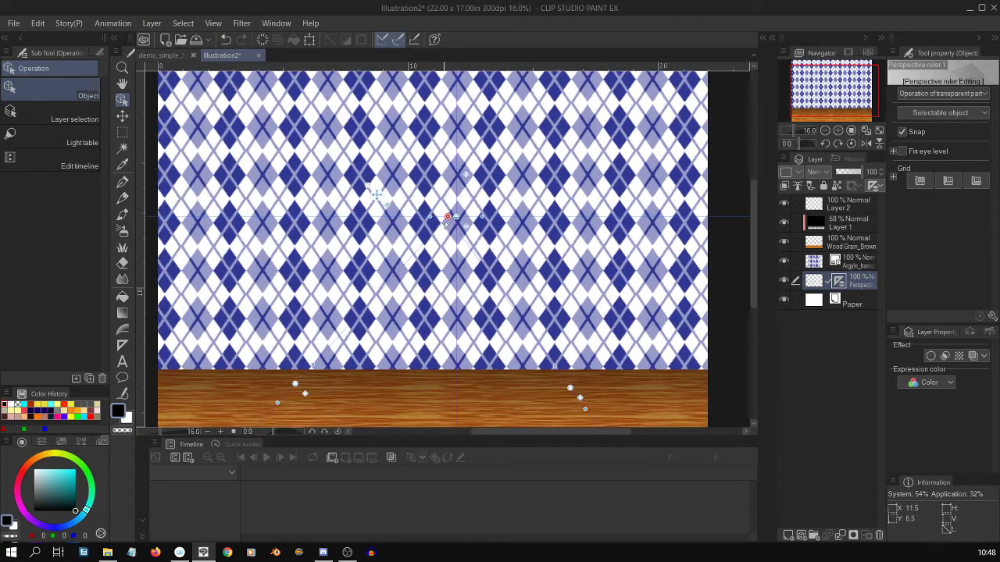
mouse_move(571, 388)
mouse_down()
mouse_move(592, 347)
mouse_move(564, 394)
mouse_up()
drag(451, 217, 479, 229)
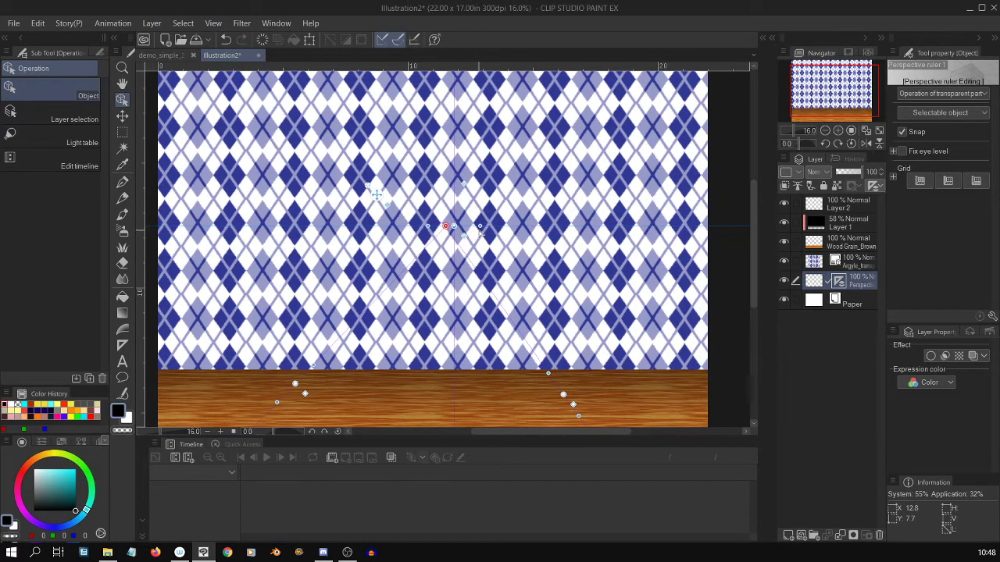
Reposition the vanishing point slightly right of the canvas centre, with the eye level near mid-height of the canvas
scroll(479, 230, down, 1)
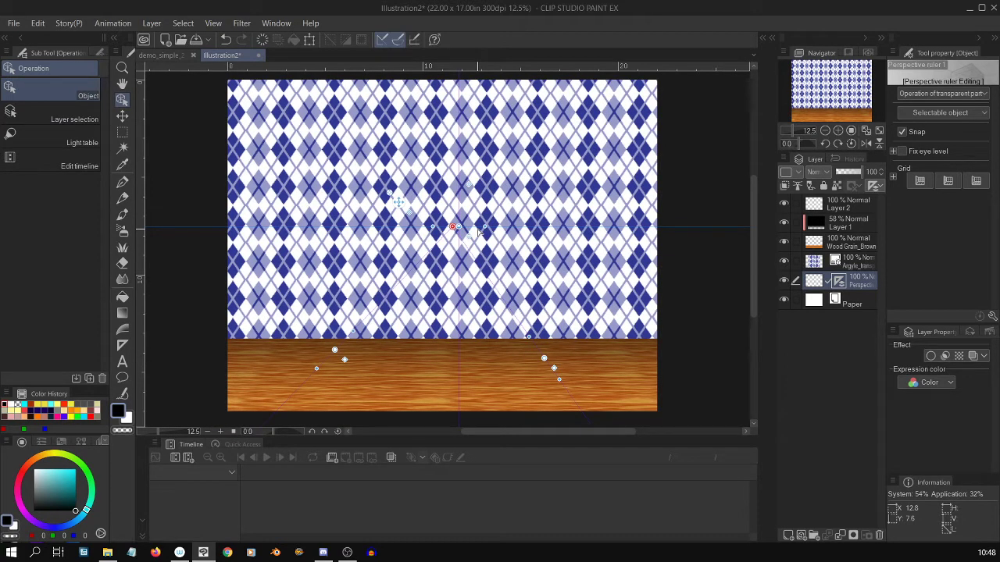
drag(460, 228, 460, 217)
scroll(460, 216, up, 1)
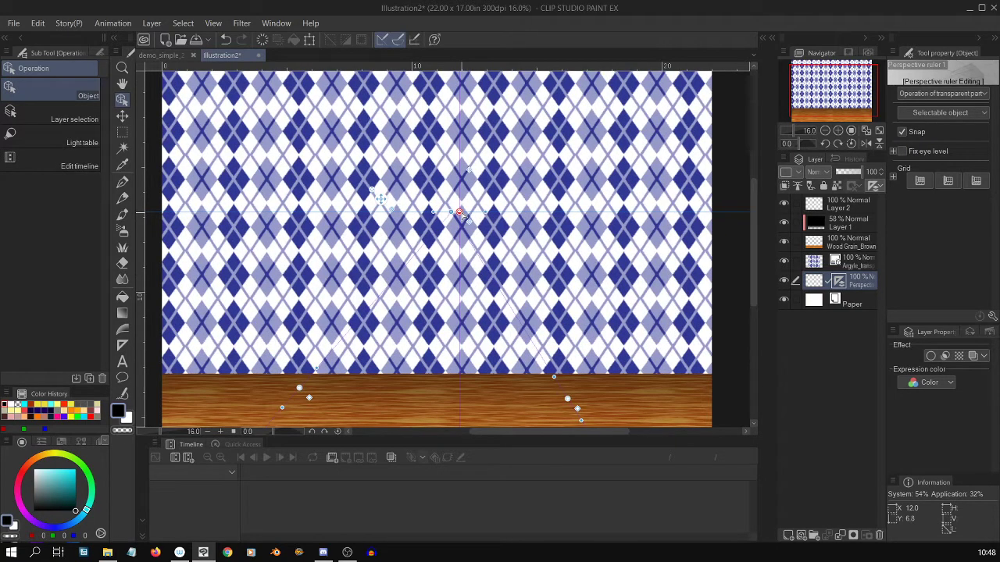
scroll(463, 217, down, 1)
scroll(462, 218, up, 3)
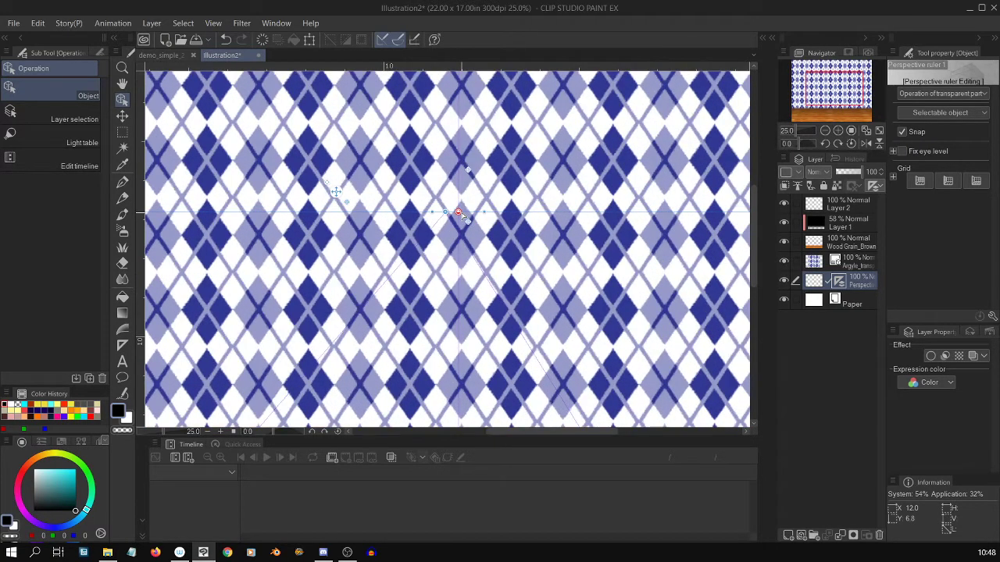
scroll(462, 217, down, 2)
scroll(465, 217, down, 1)
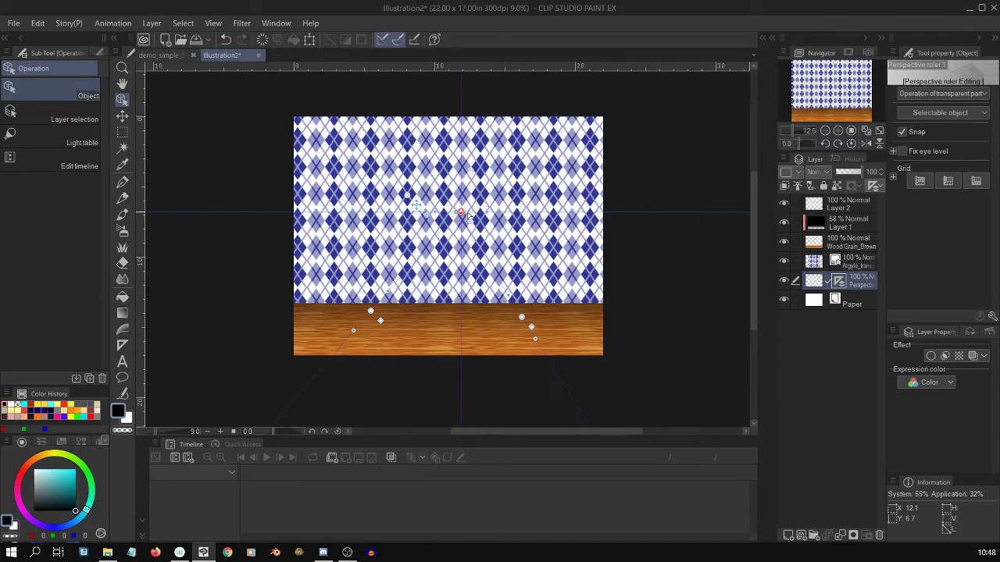
drag(466, 216, 467, 232)
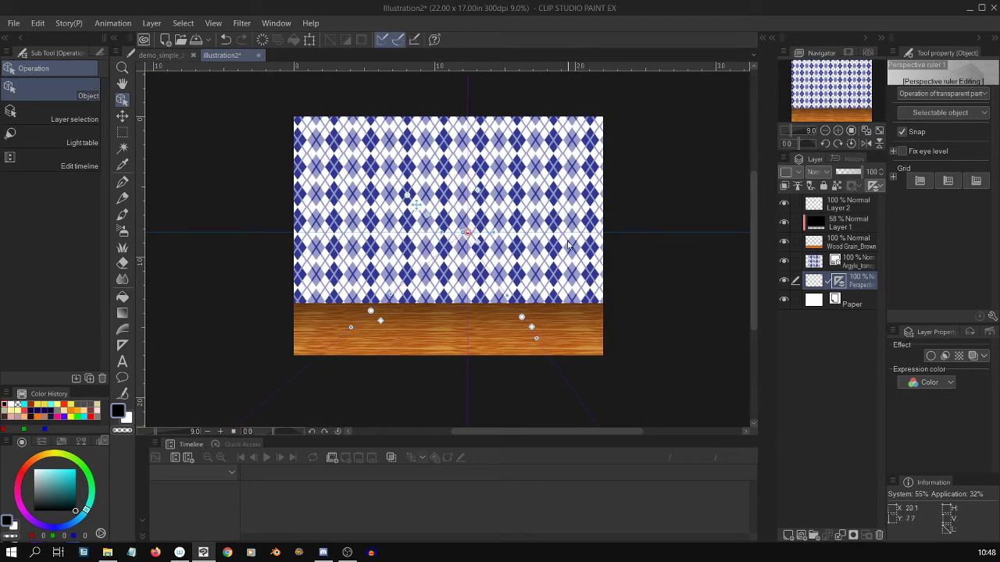
Draw an upright black filled rectangle left of the vanishing point, spanning wall and floor, about a third of the canvas wide and over half its height
key(h)
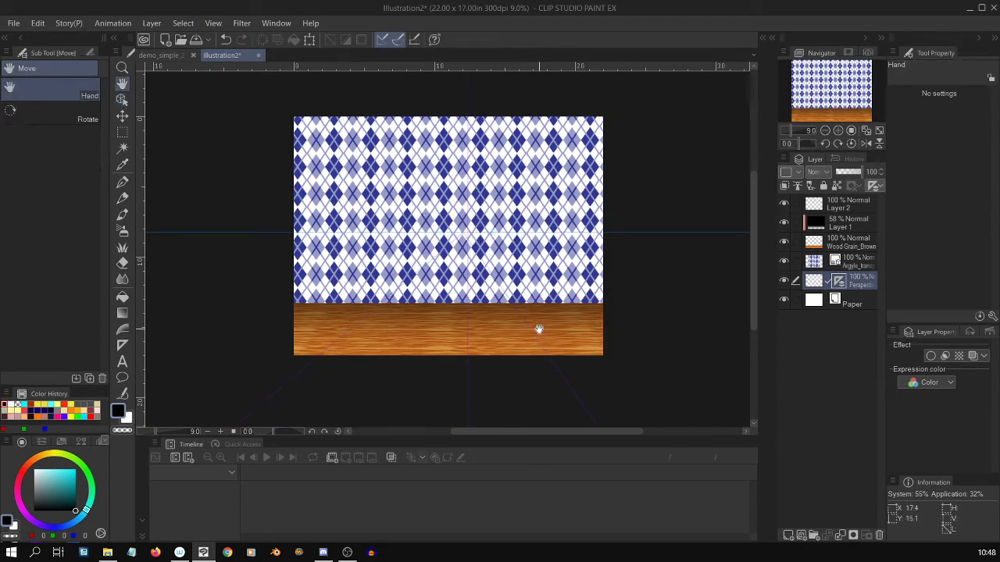
key(u)
click(43, 262)
key(ctrl+plus)
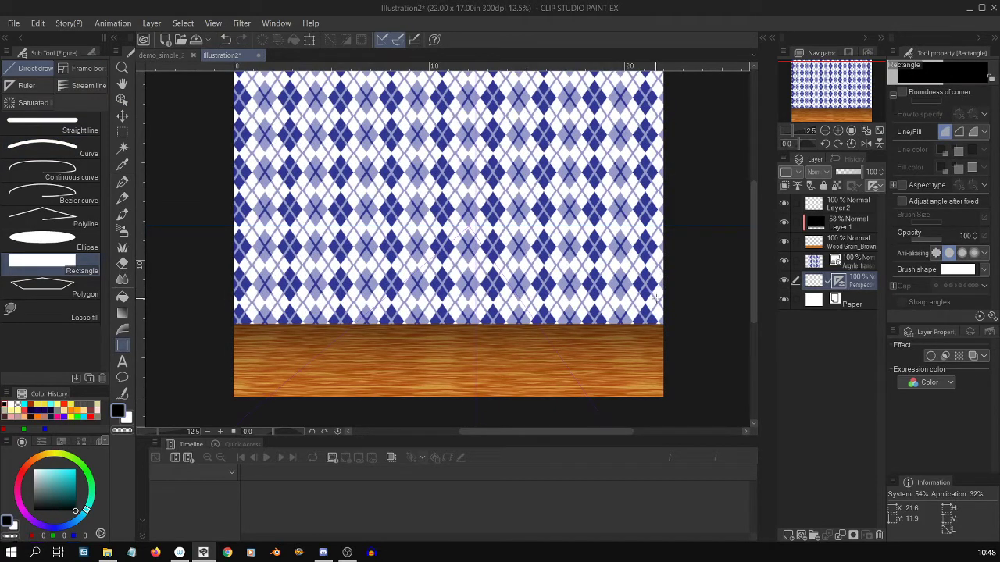
scroll(660, 295, down, 2)
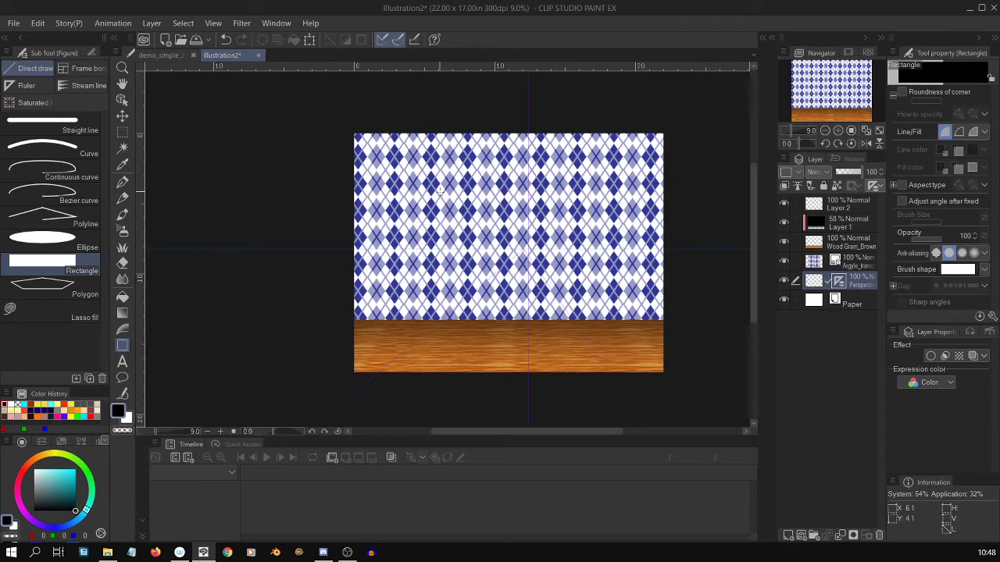
drag(397, 215, 503, 350)
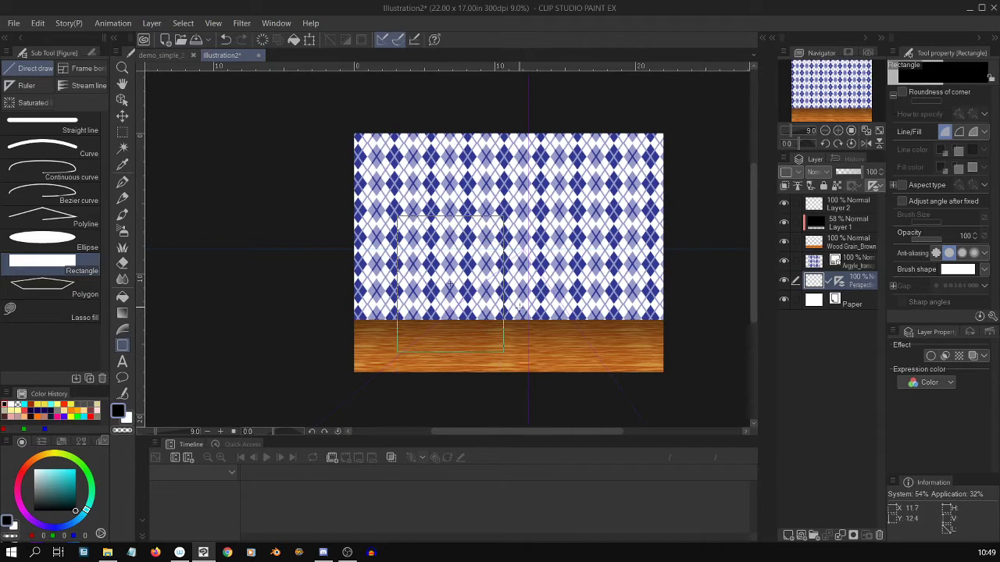
click(509, 324)
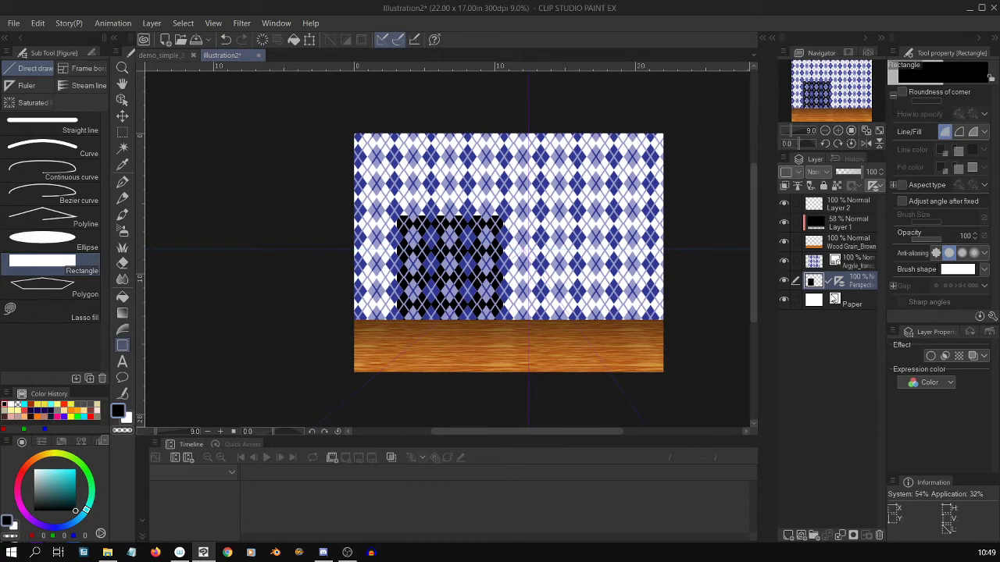
Move the perspective ruler layer with the black rectangle directly above Layer 1, and toggle its ruler off and on again
drag(817, 284, 829, 220)
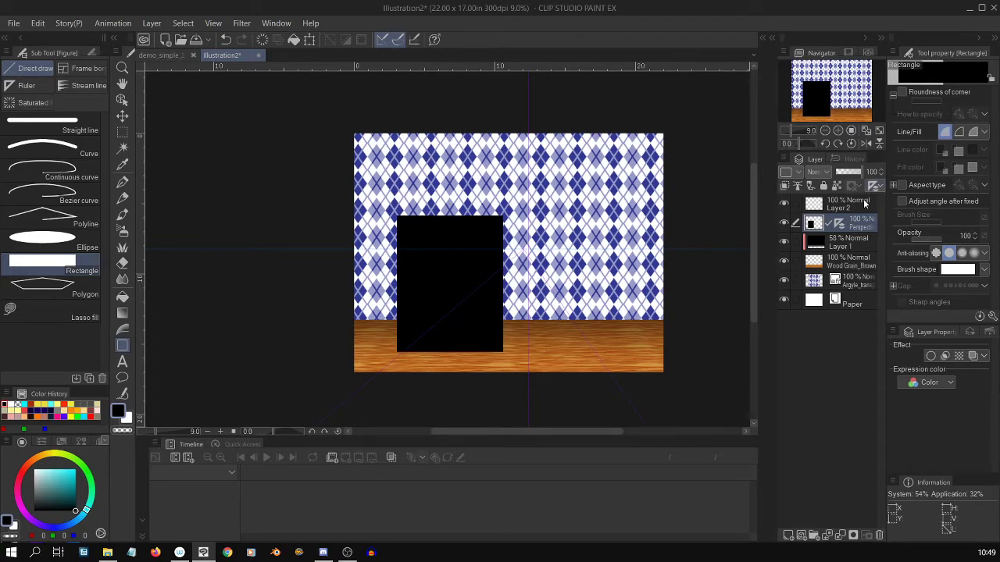
key(ctrl+plus)
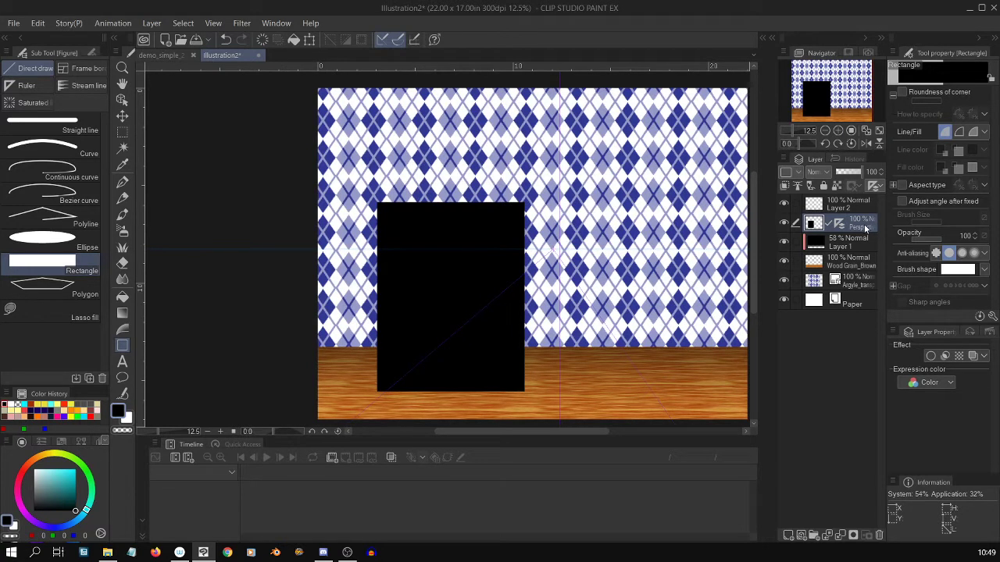
click(840, 225)
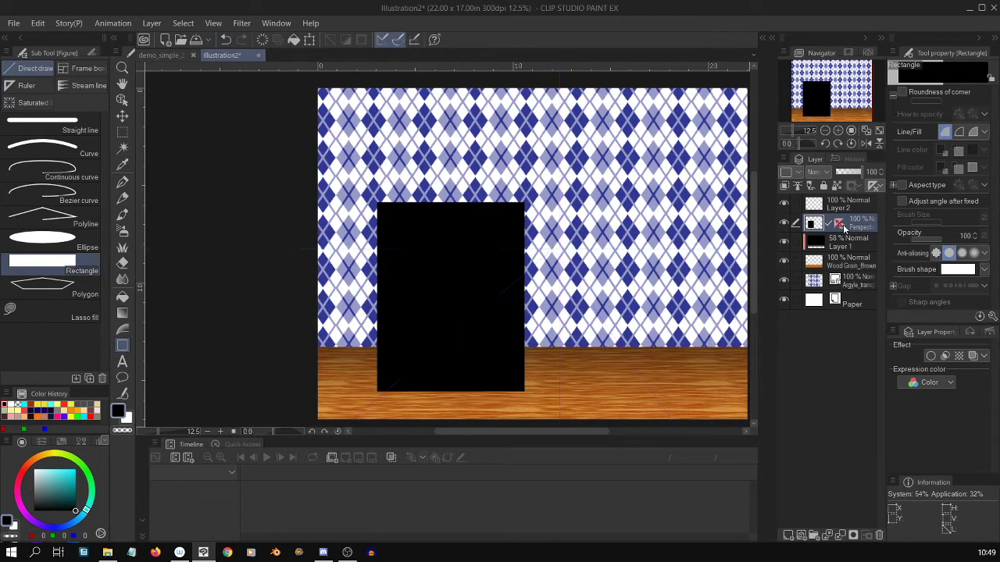
click(840, 225)
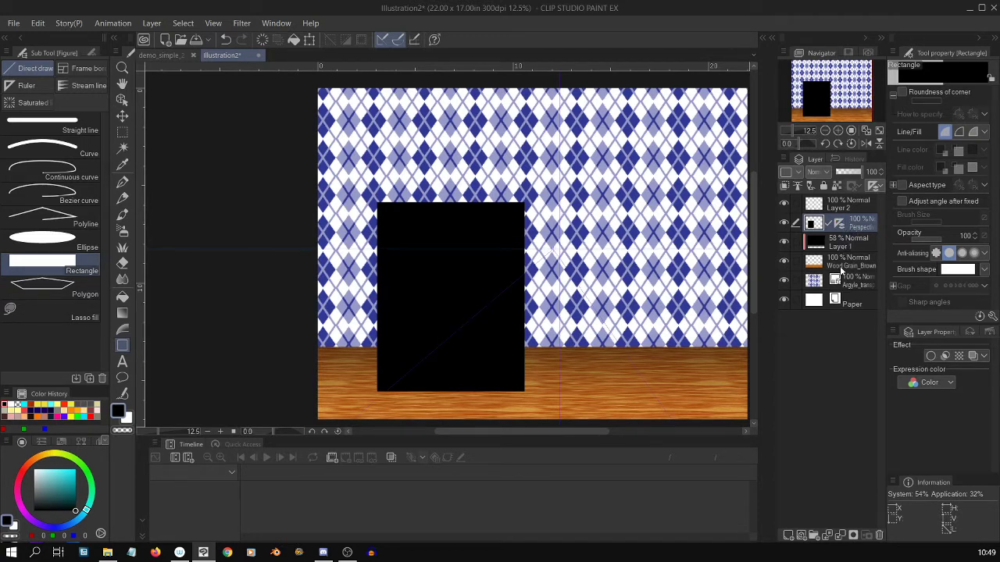
key(o)
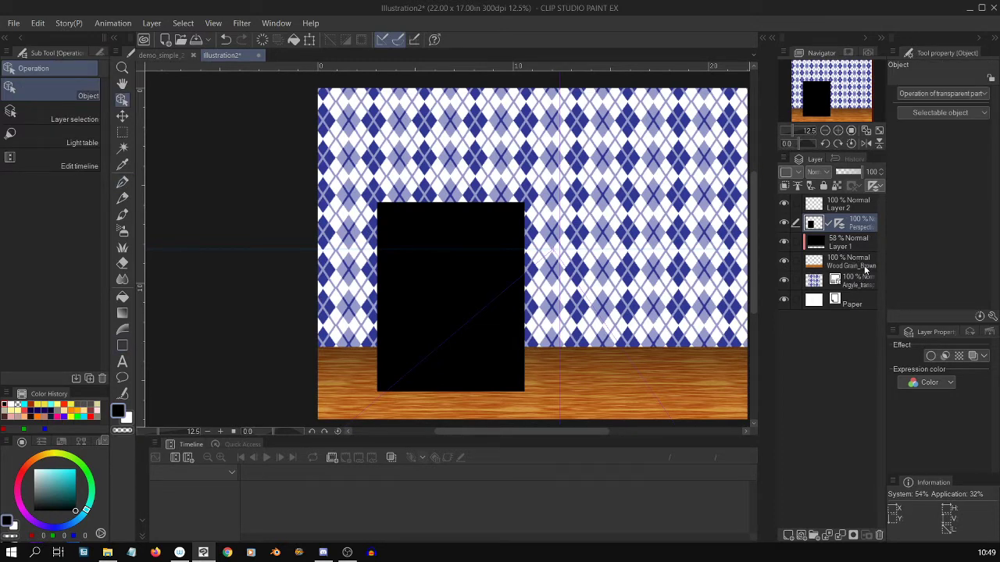
Duplicate the perspective ruler layer that holds the black rectangle
key(ctrl+v)
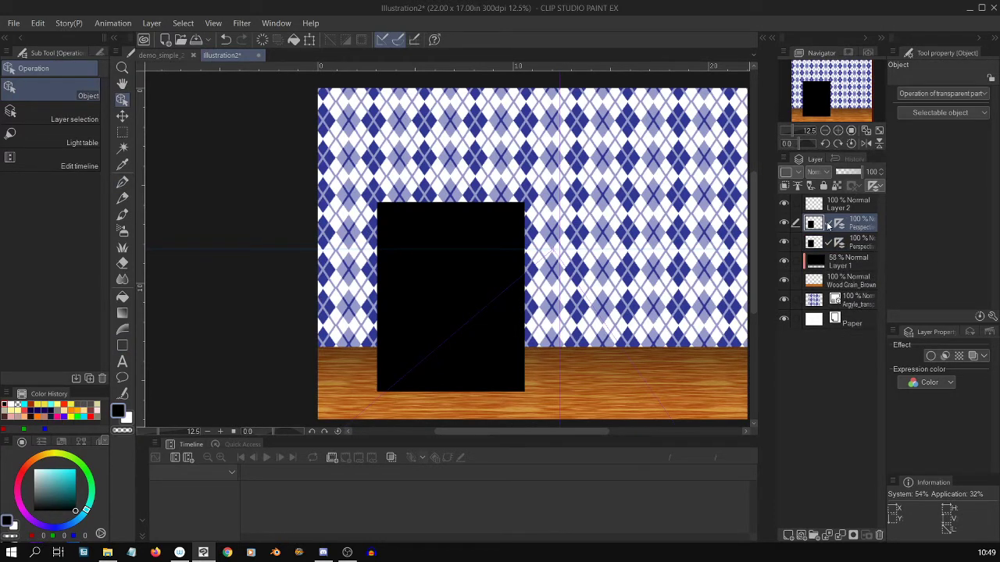
key(ctrl+t)
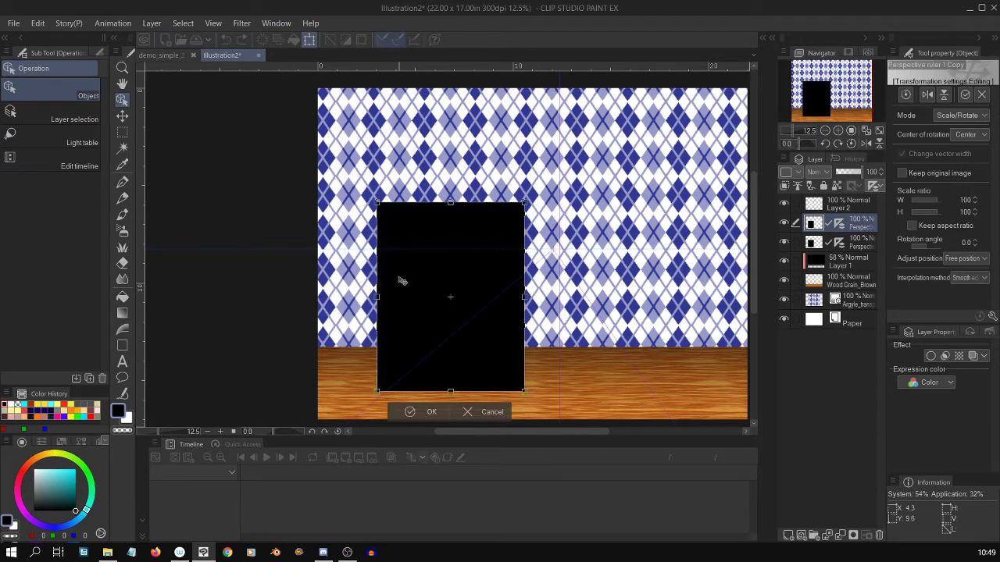
drag(378, 297, 545, 311)
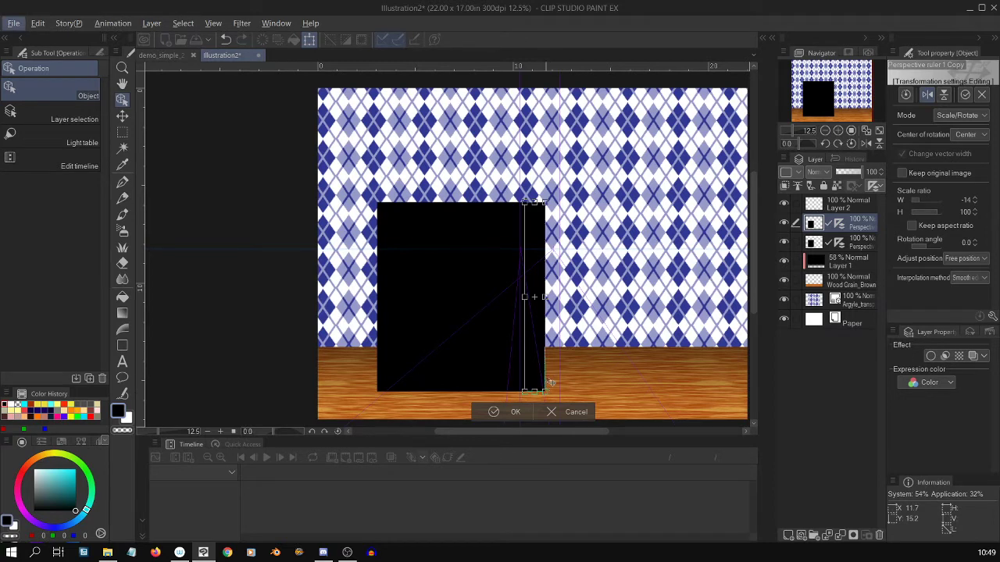
drag(752, 214, 753, 261)
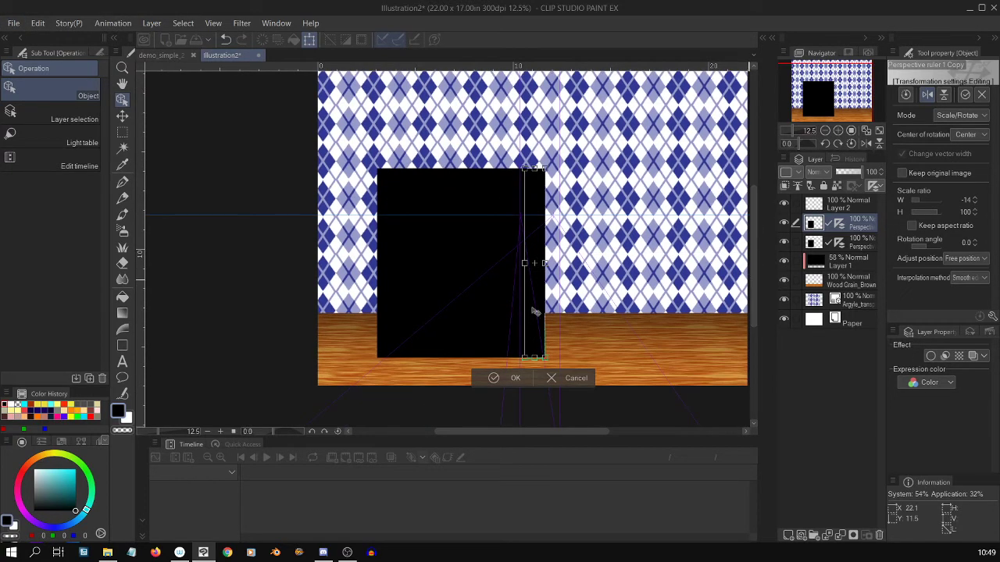
key(alt)
click(845, 234)
click(511, 218)
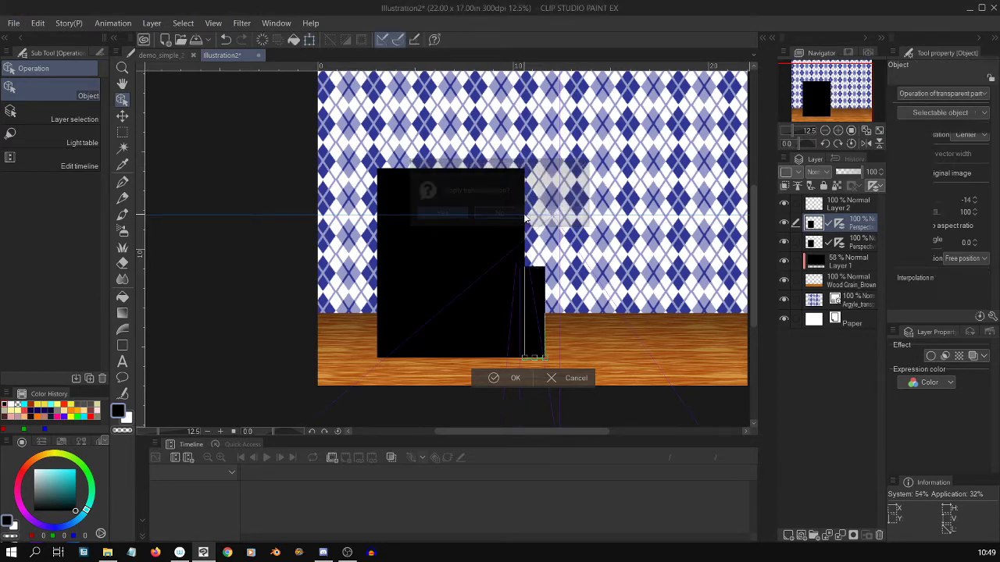
click(837, 225)
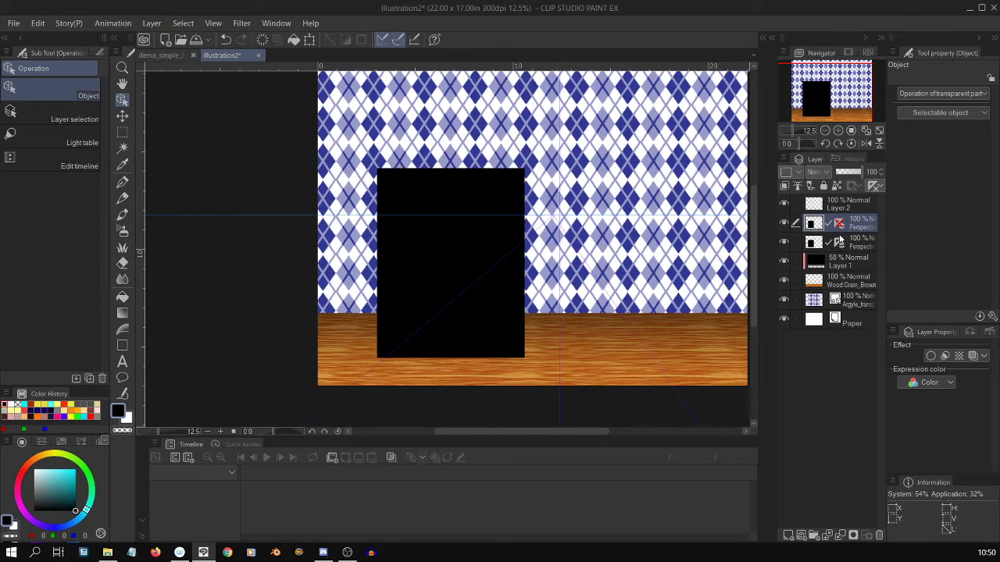
key(ctrl+t)
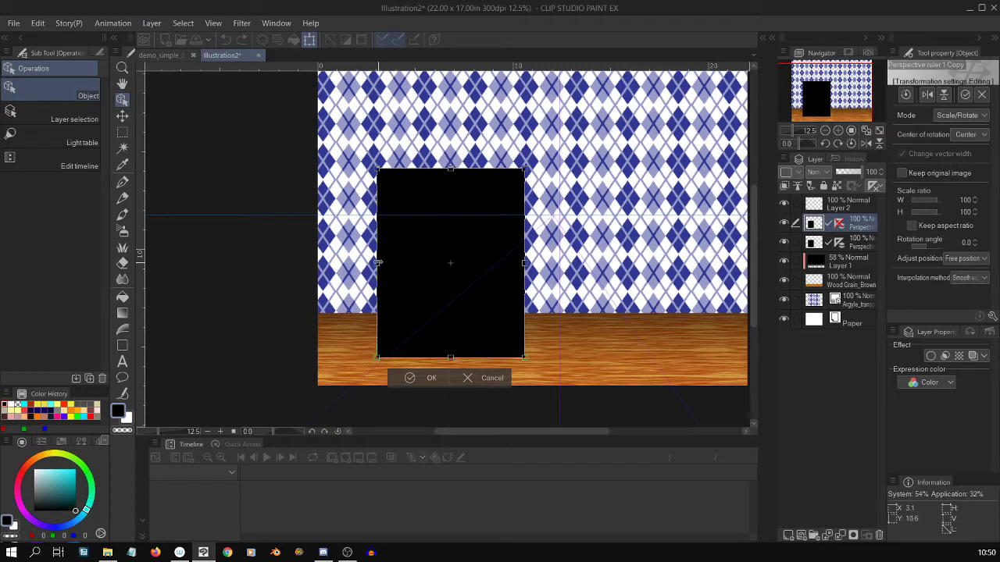
drag(378, 263, 549, 266)
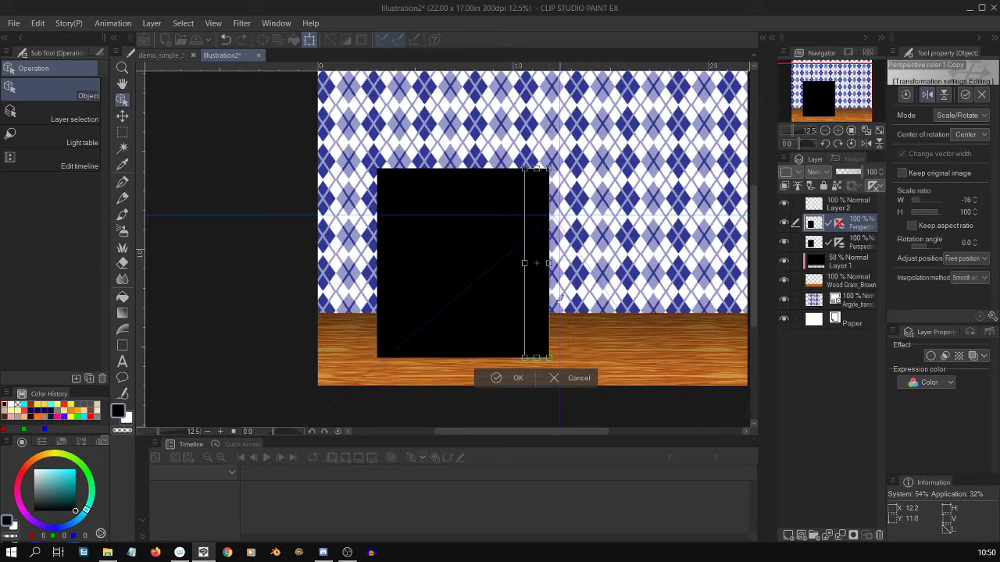
key(alt)
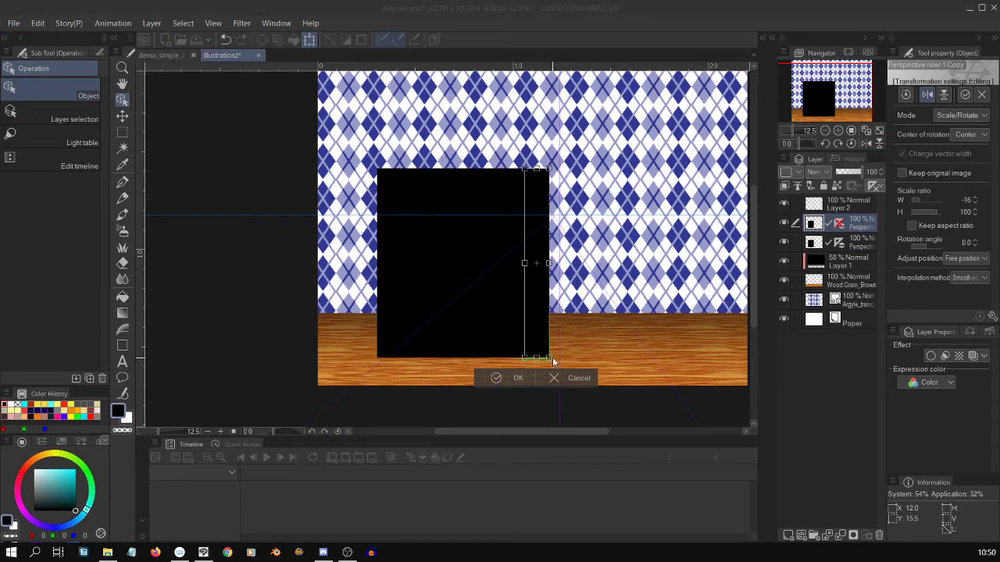
key(ctrl)
key(ctrl)
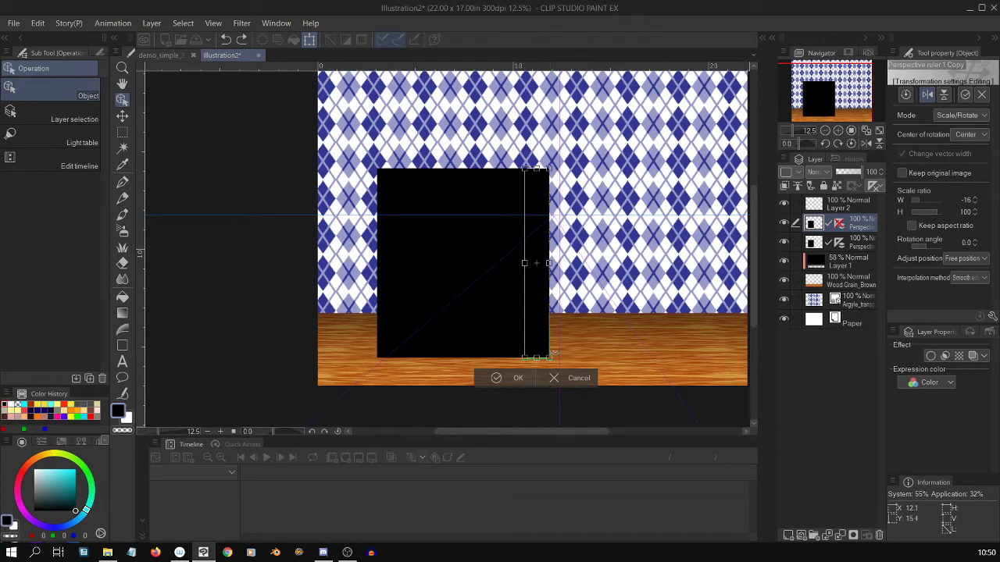
key(ctrl+plus)
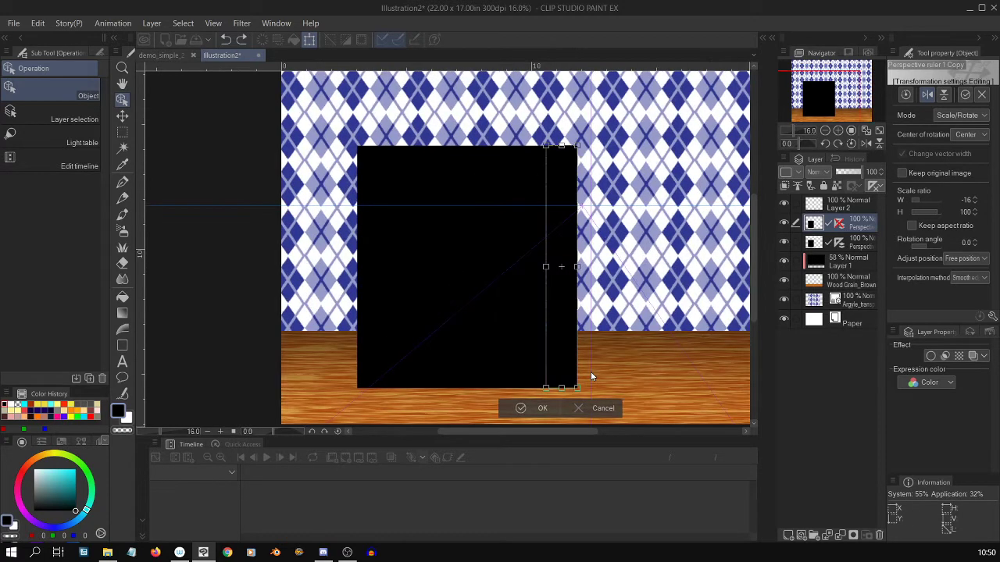
click(842, 227)
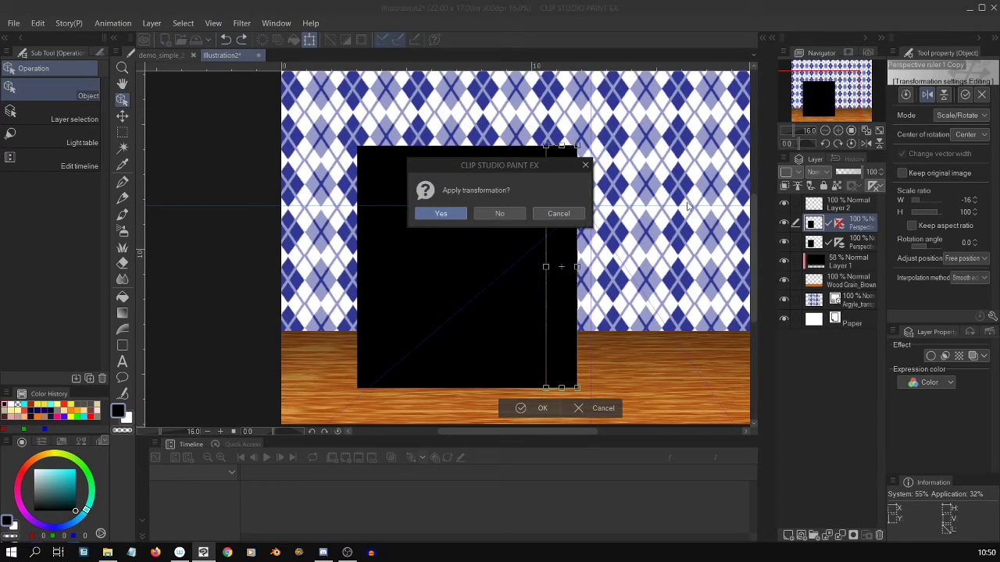
click(503, 215)
Delete the perspective ruler from the copied rectangle layer
click(841, 225)
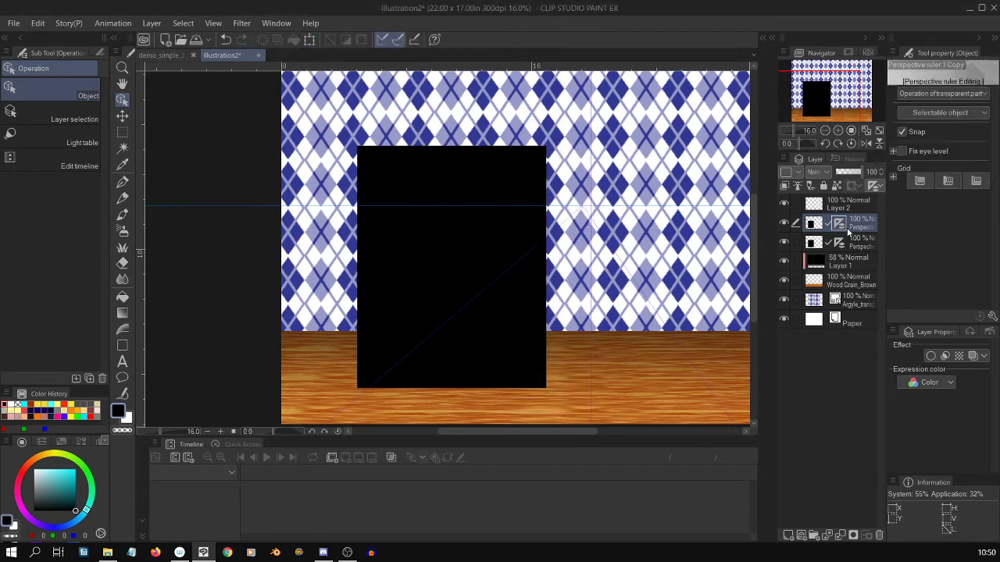
right_click(842, 225)
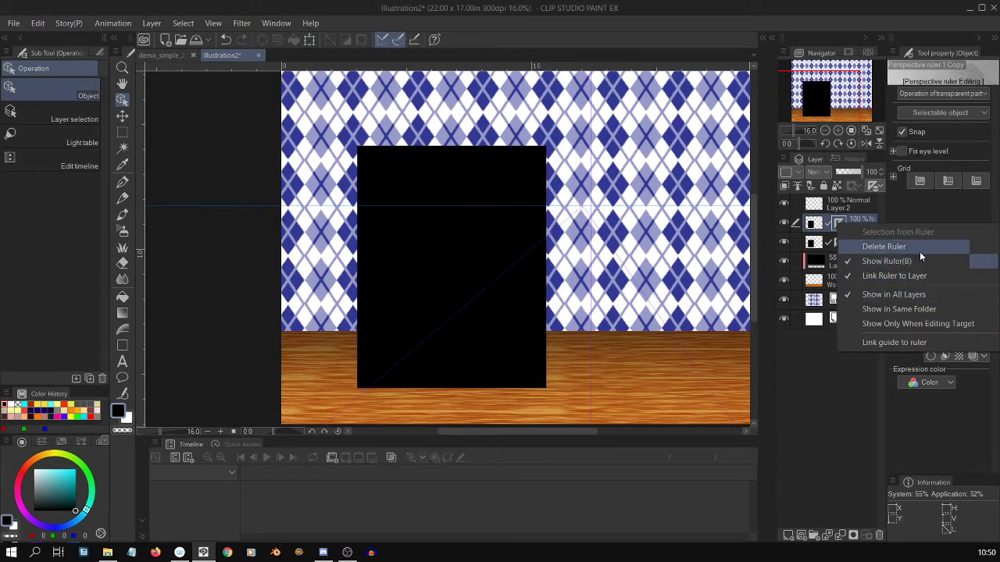
click(922, 248)
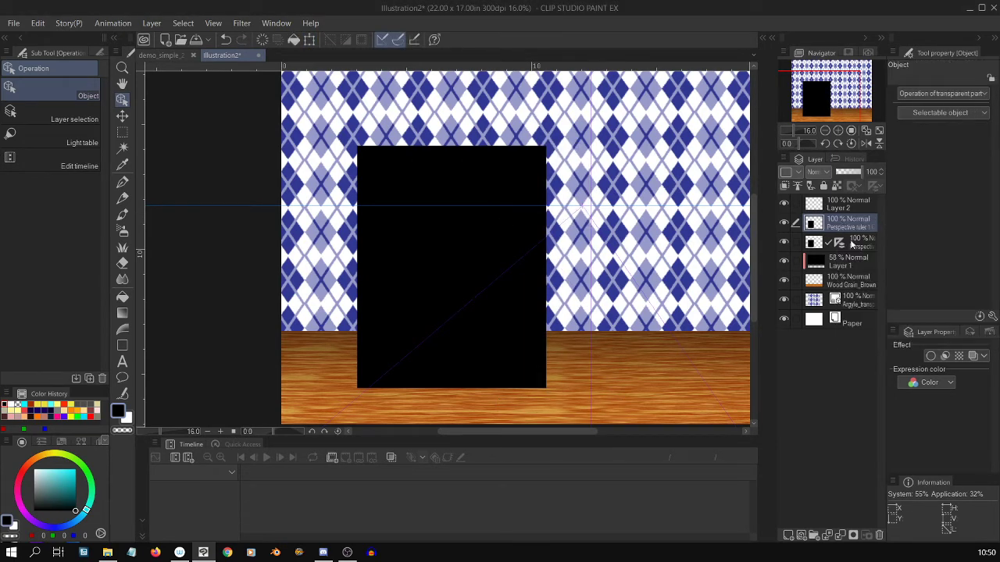
Clear the black rectangle from the original perspective ruler layer and move that layer directly above Paper
click(842, 244)
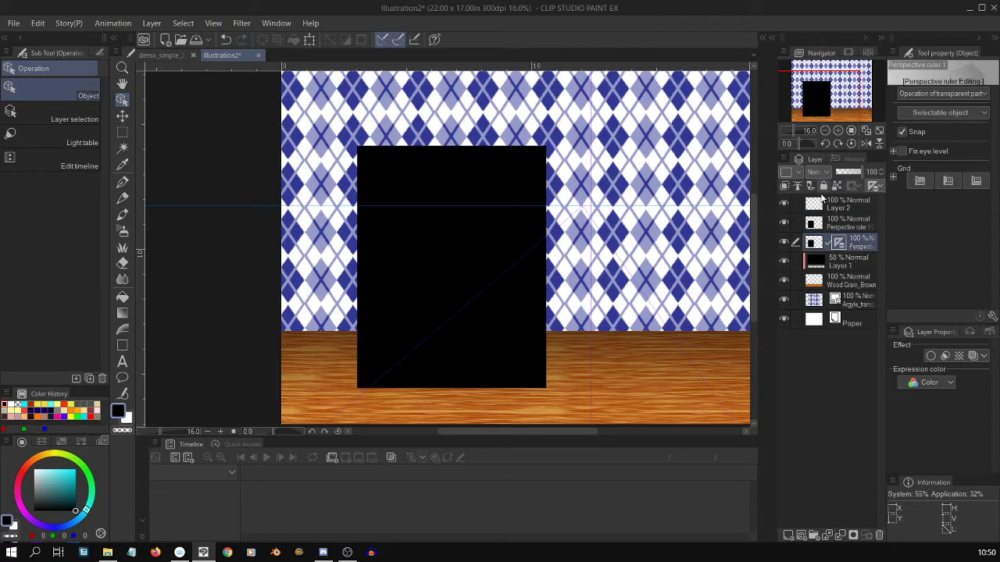
click(851, 228)
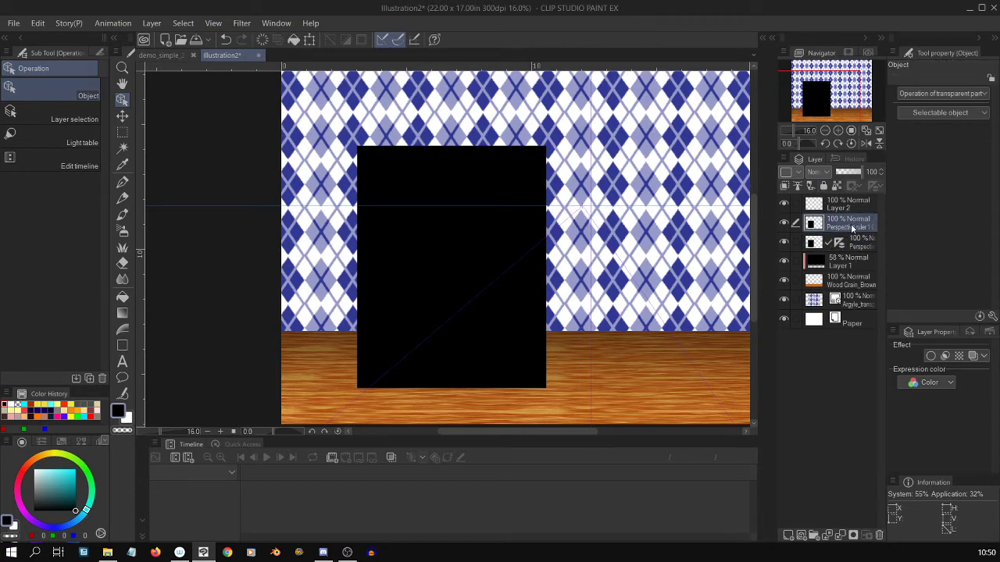
click(818, 246)
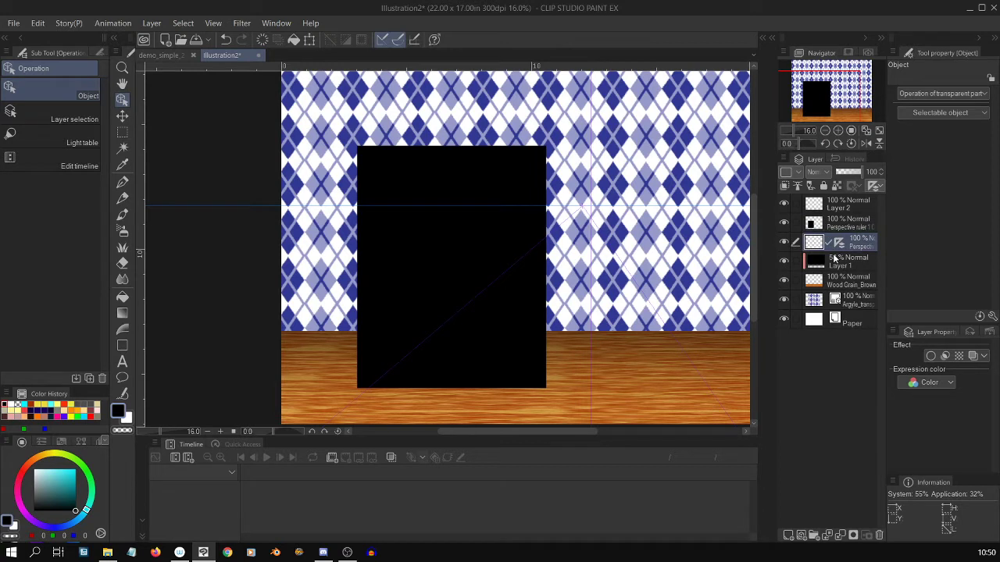
click(849, 222)
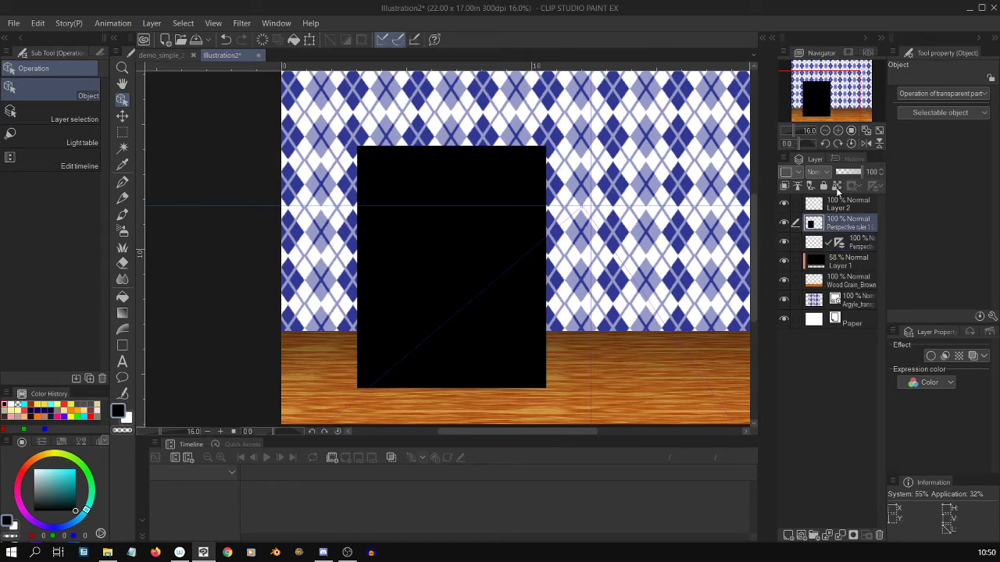
drag(854, 245, 862, 304)
Duplicate the ruler-free layer containing the black rectangle
click(858, 226)
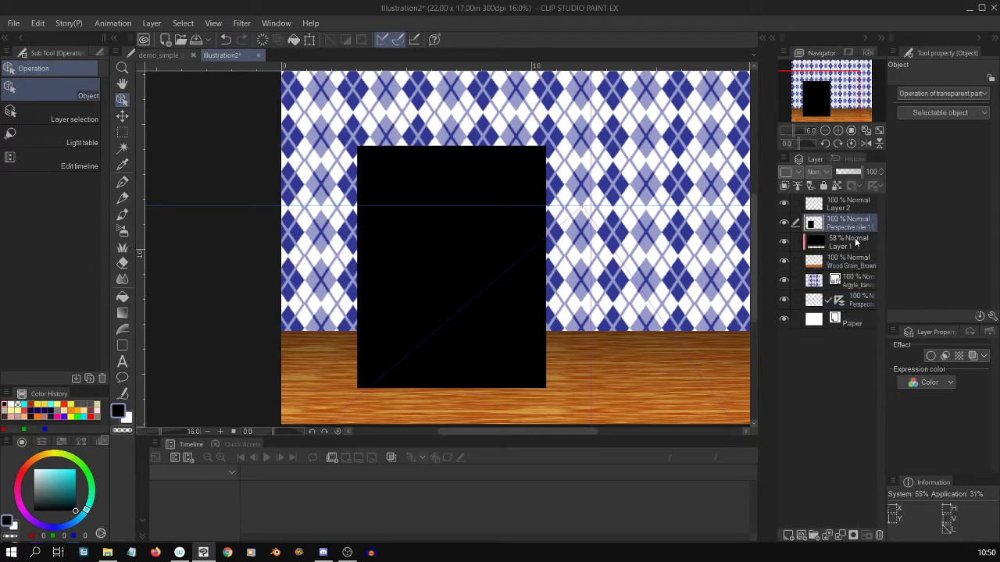
key(ctrl+v)
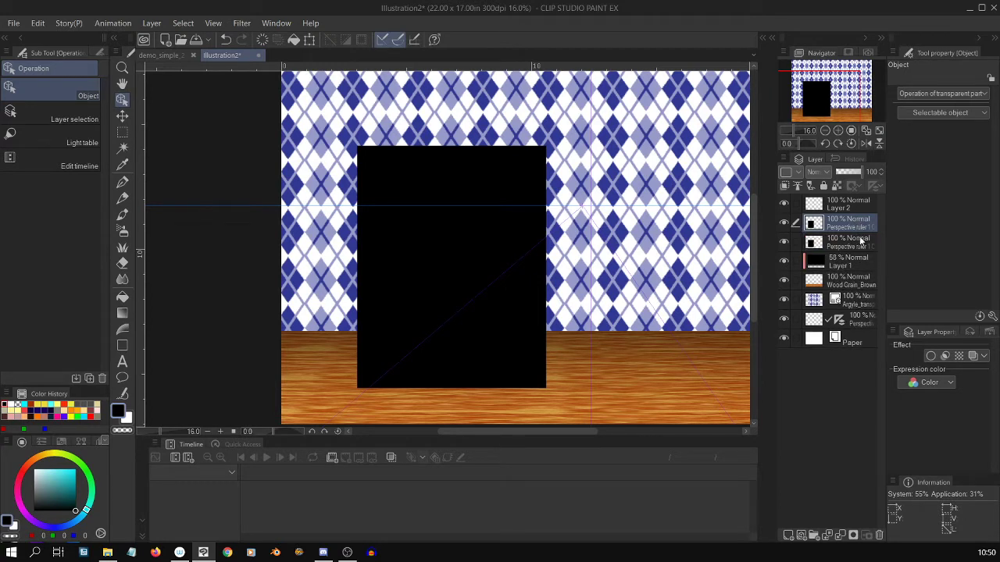
key(ctrl+t)
drag(359, 269, 574, 270)
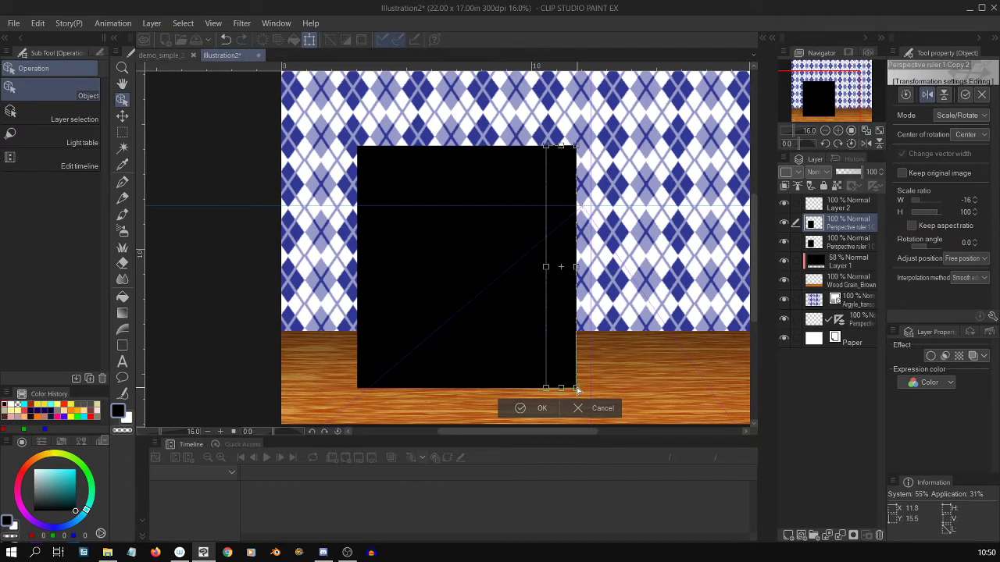
drag(576, 388, 574, 364)
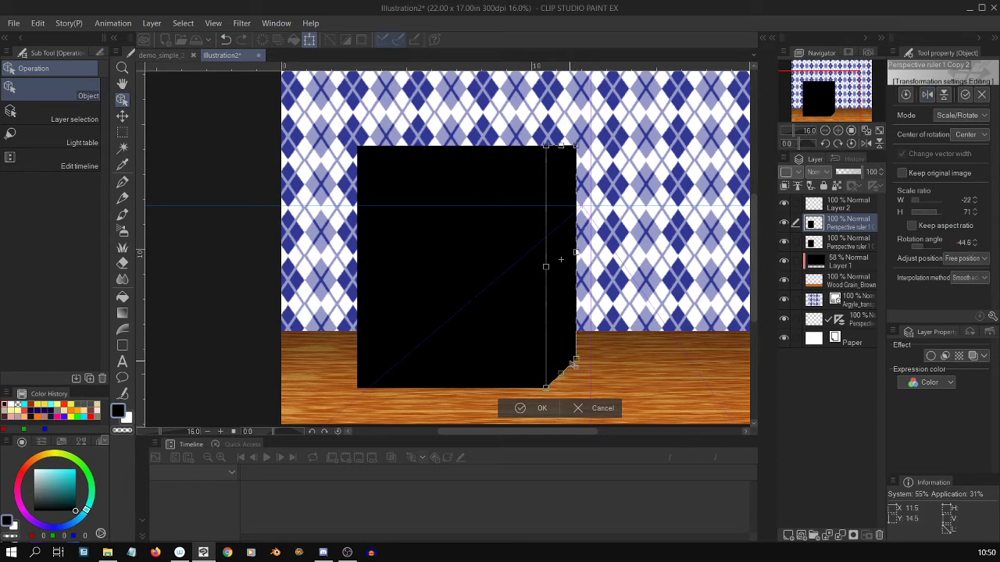
key(ctrl+z)
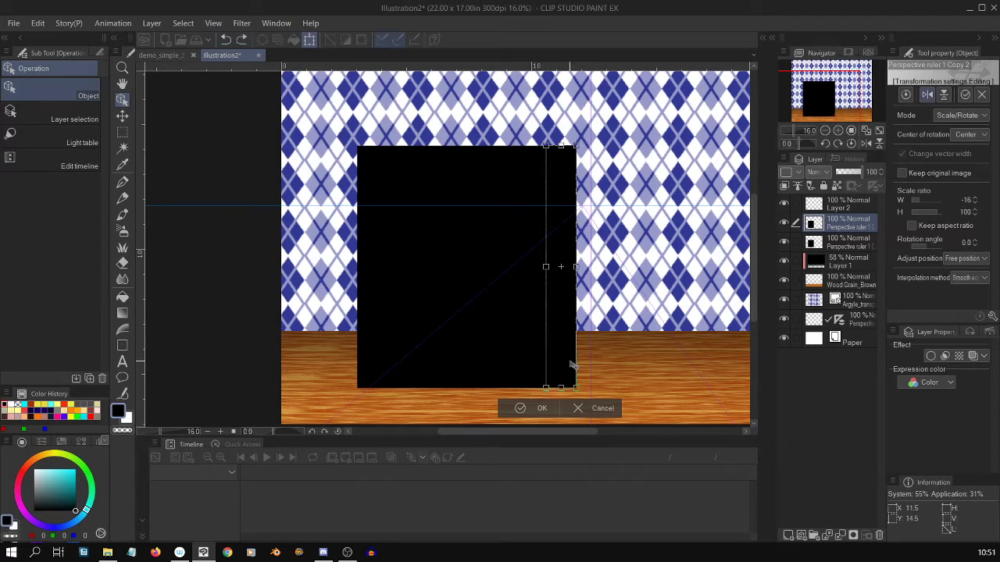
key(ctrl+z)
key(Escape)
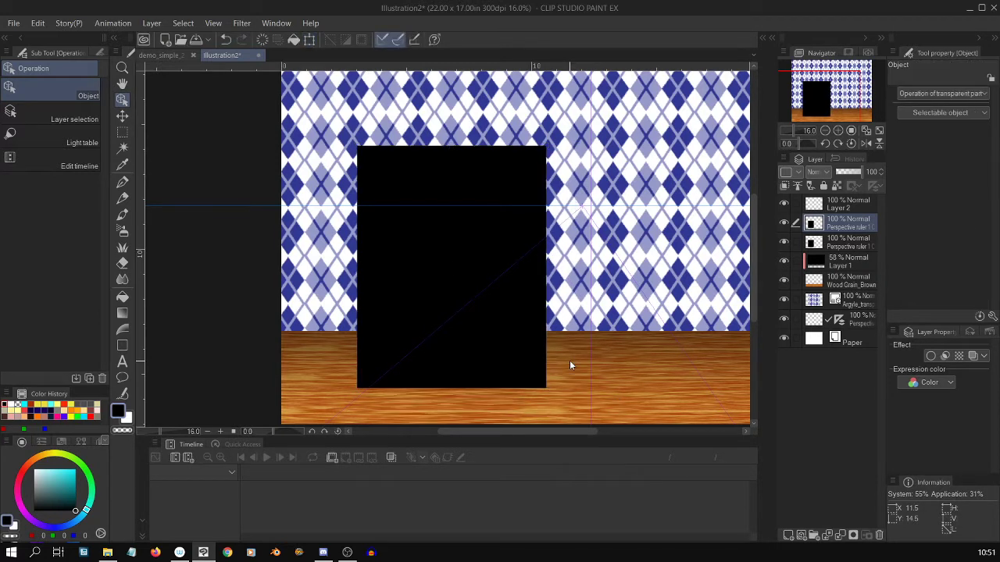
Reposition the perspective ruler's two guide lines to run from the vanishing point past the rectangle's lower-right and upper-right corners
click(857, 322)
click(464, 310)
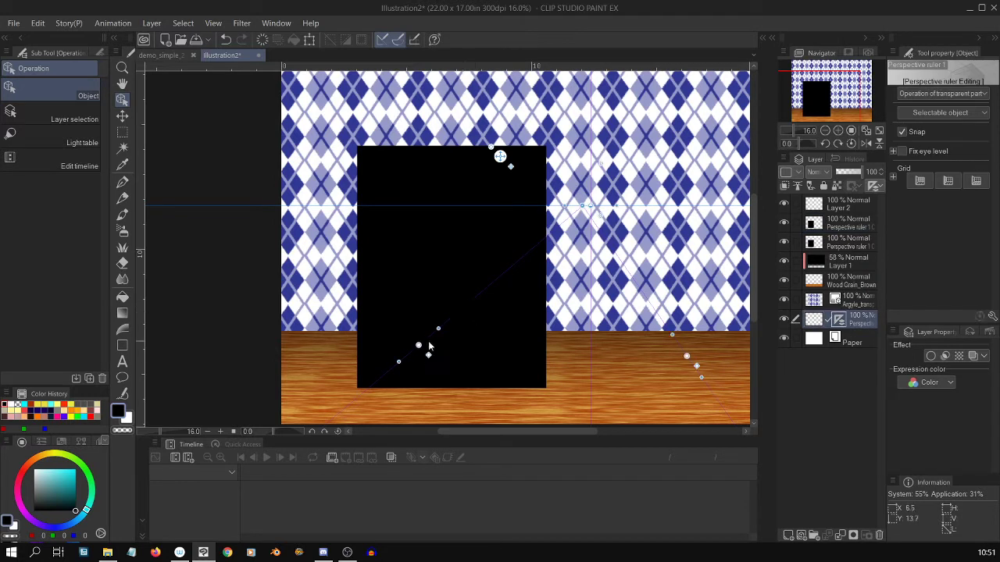
drag(549, 397, 546, 395)
drag(686, 357, 522, 110)
Flip the upper rectangle copy into a narrow strip along the front face's right edge and raise its outer bottom corner to the wall-floor line
click(855, 226)
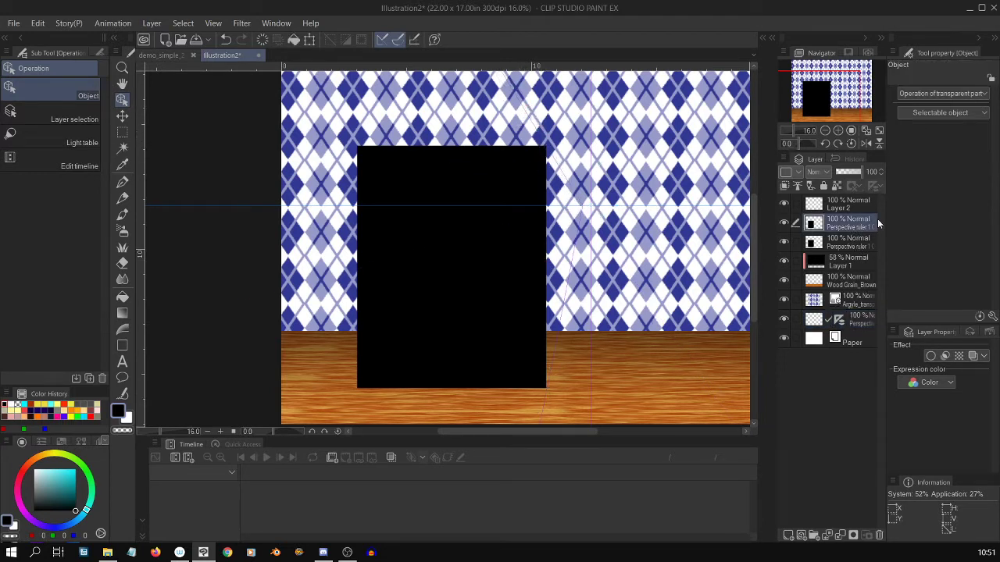
key(ctrl+t)
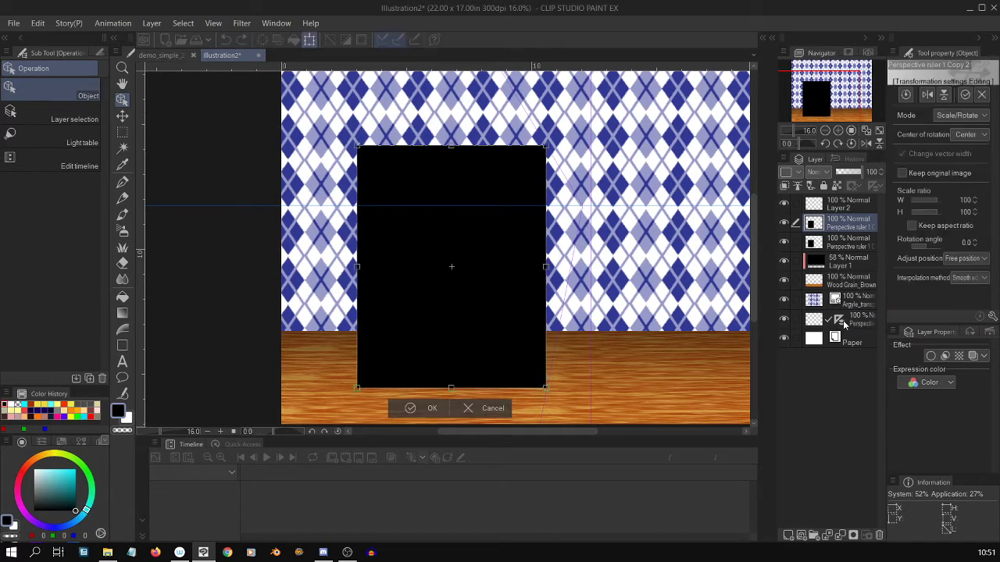
drag(357, 266, 557, 270)
drag(565, 380, 554, 334)
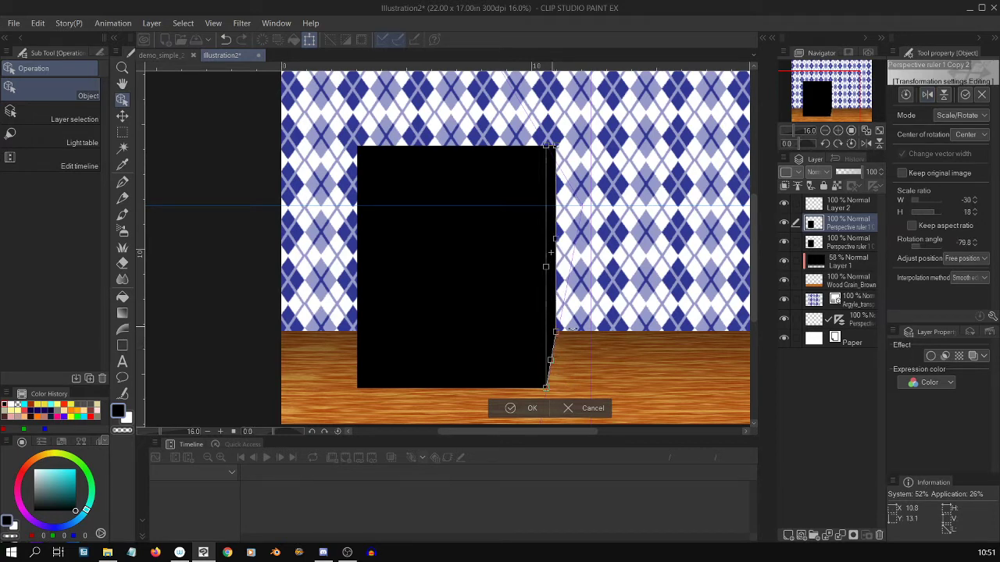
scroll(570, 340, up, 3)
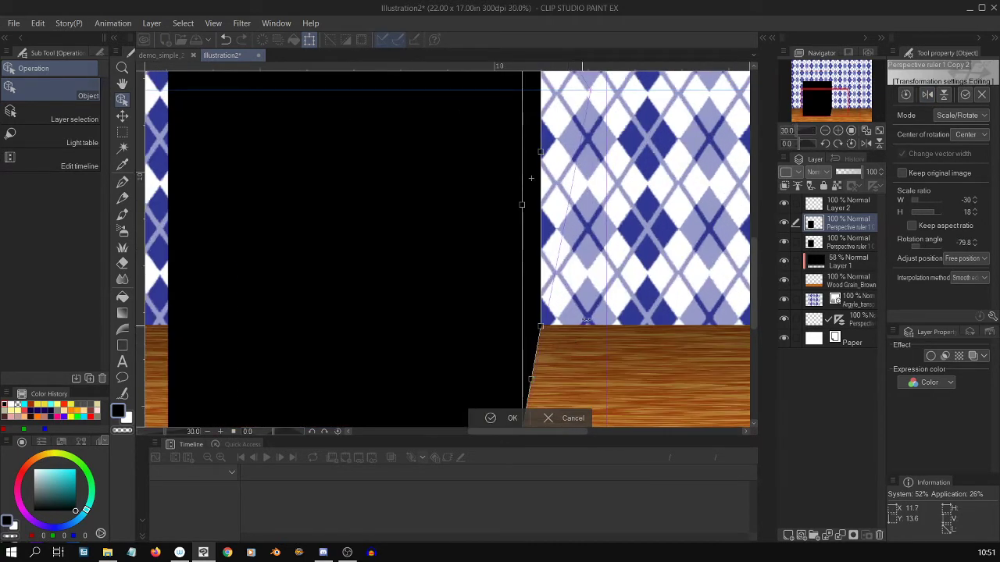
drag(758, 227, 753, 273)
drag(543, 286, 543, 288)
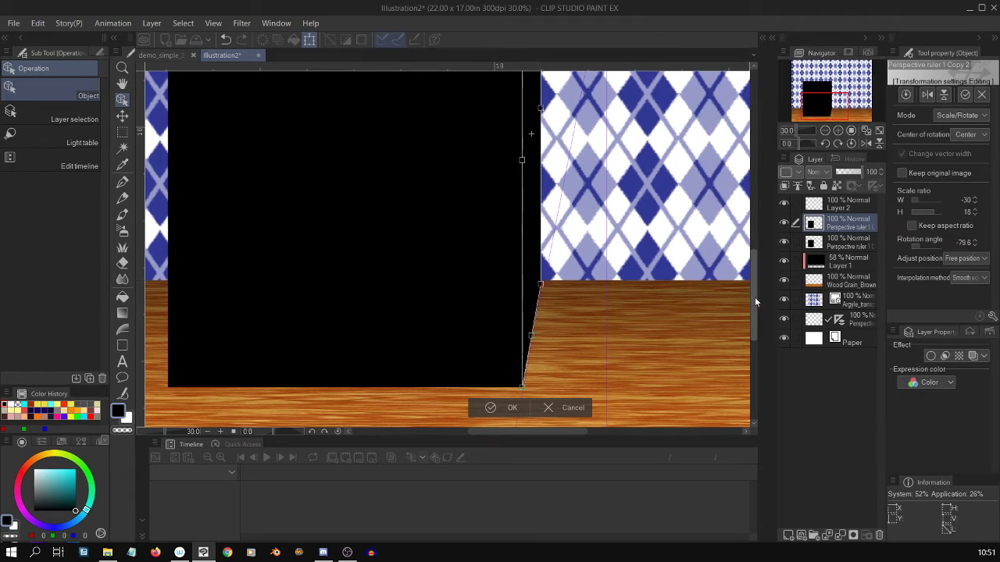
Lower the strip's outer top corner onto the upper perspective guide line and apply the transformation
drag(755, 297, 755, 227)
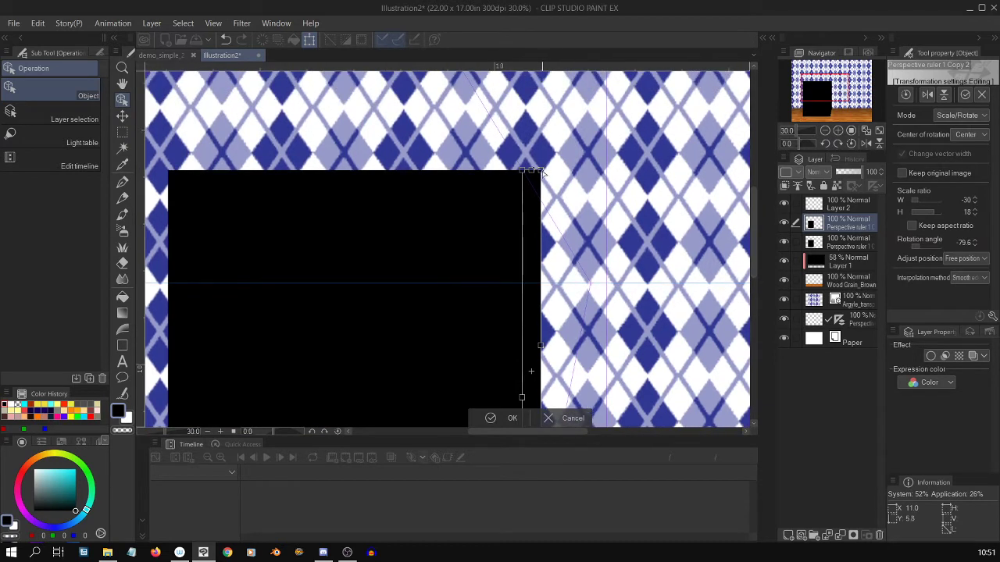
drag(539, 172, 541, 200)
key(Return)
scroll(540, 202, down, 1)
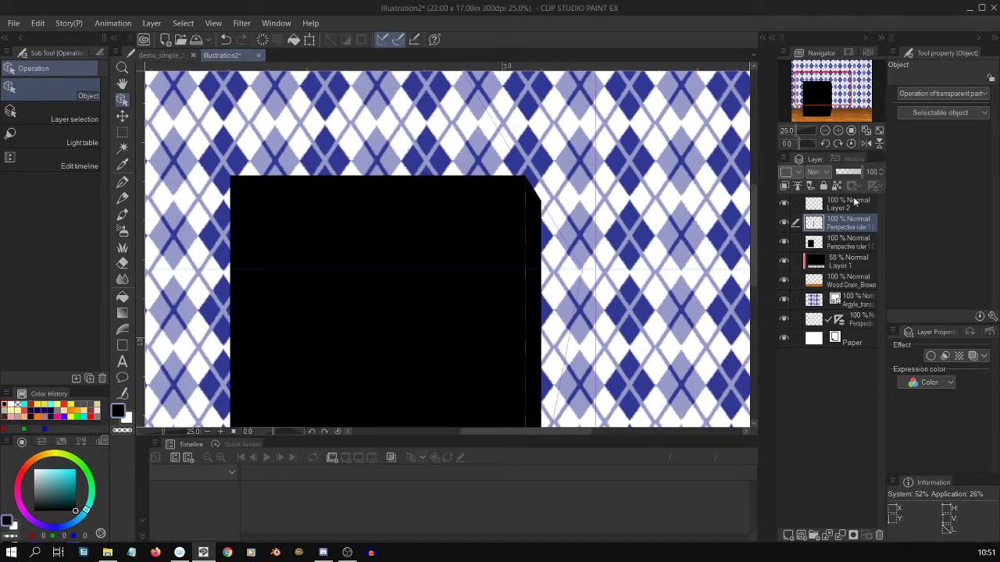
Enable the blue layer color effect on the side strip's layer and select the front rectangle's layer
click(972, 356)
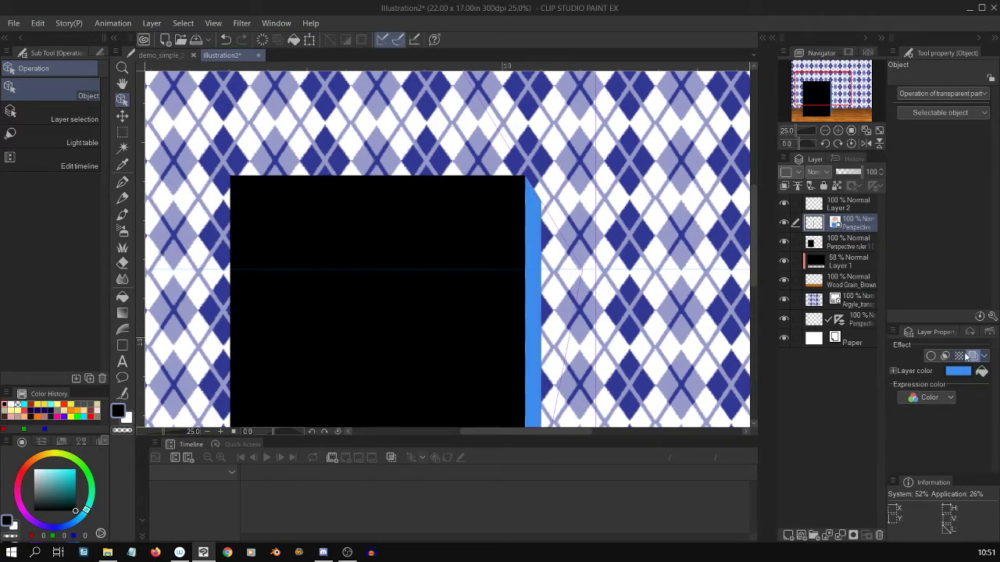
key(ctrl+minus)
click(853, 248)
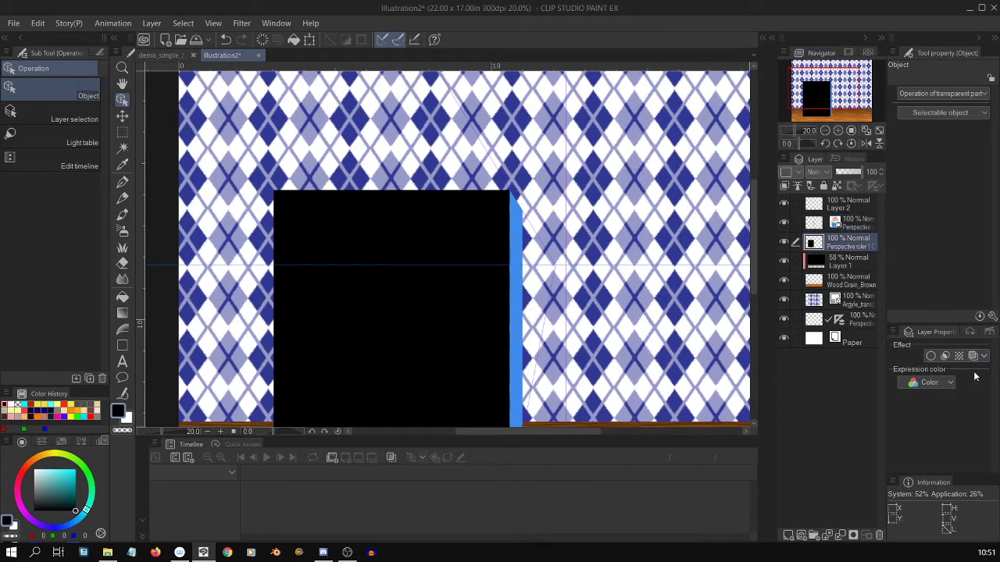
Change the side strip's layer color to a greyish blue, HEX 9DA9B7
key(ctrl+minus)
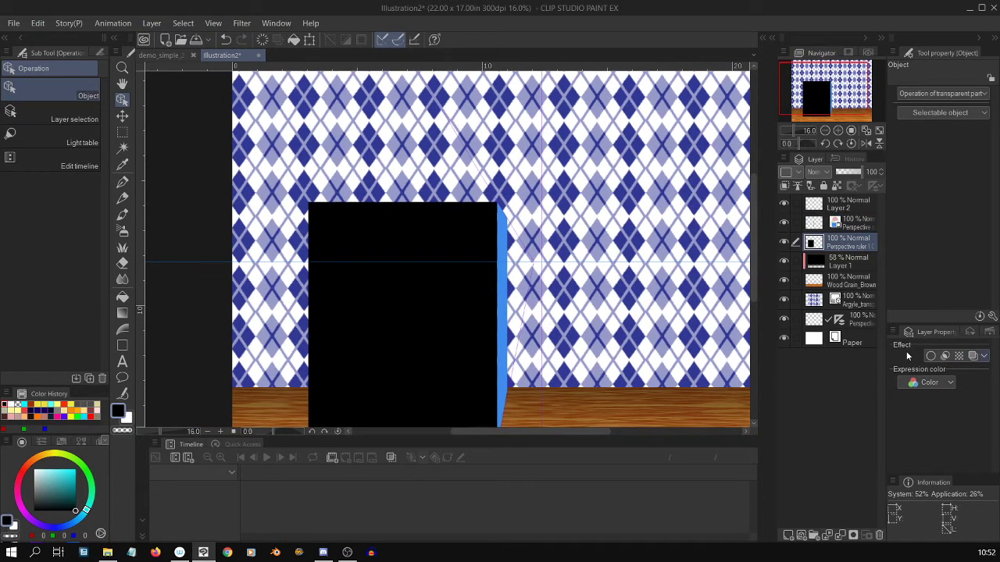
click(878, 226)
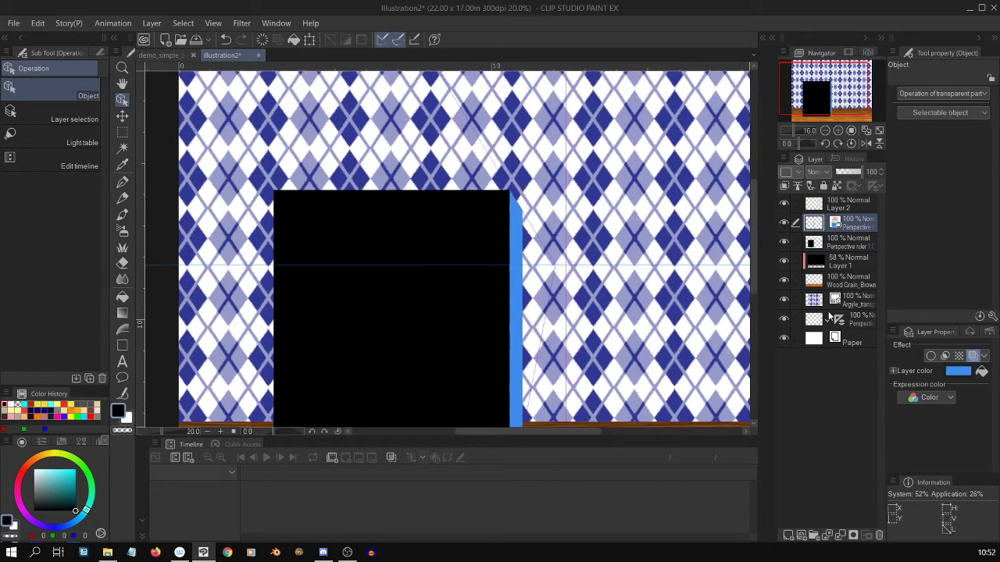
key(ctrl+minus)
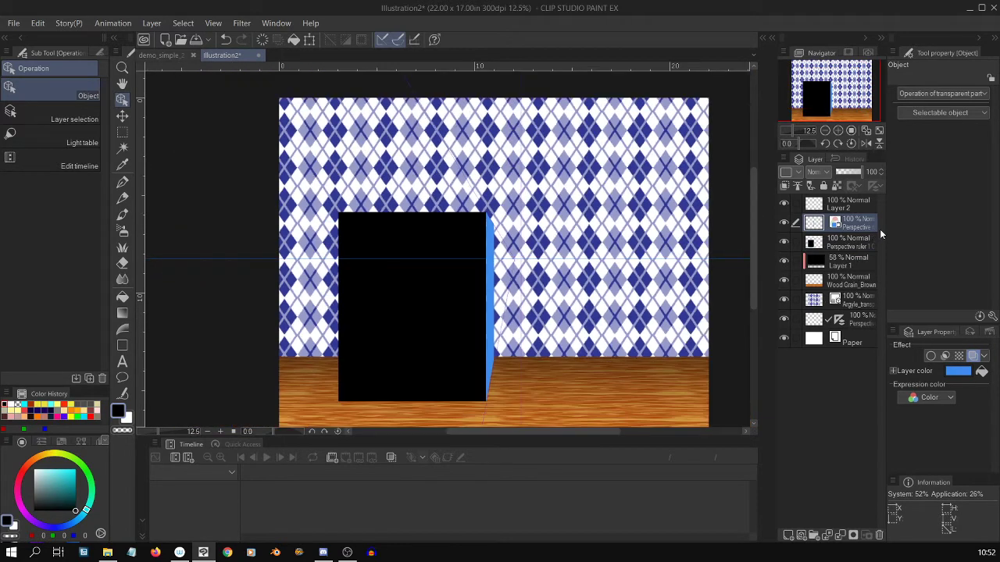
click(960, 372)
drag(67, 390, 81, 404)
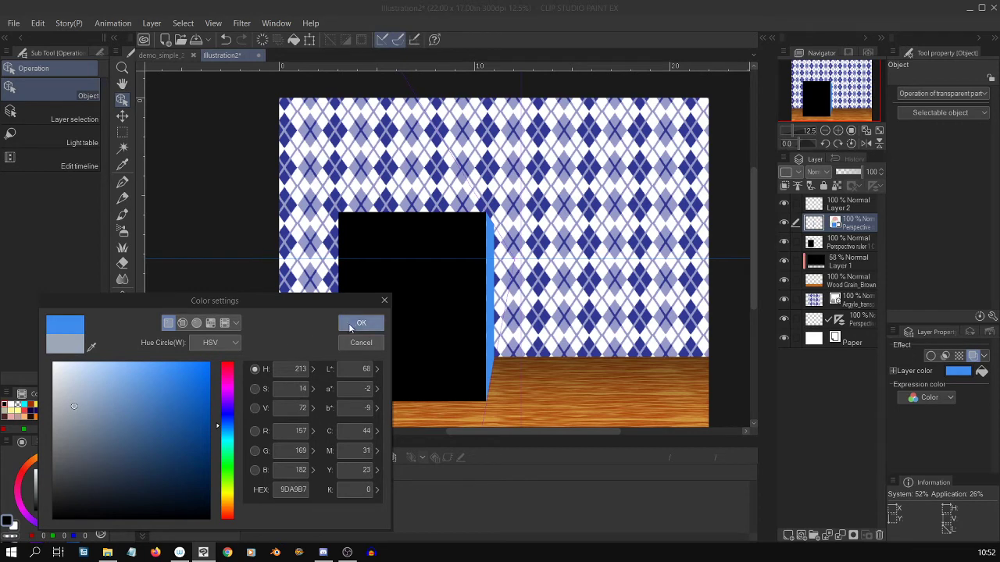
click(361, 323)
scroll(753, 257, up, 2)
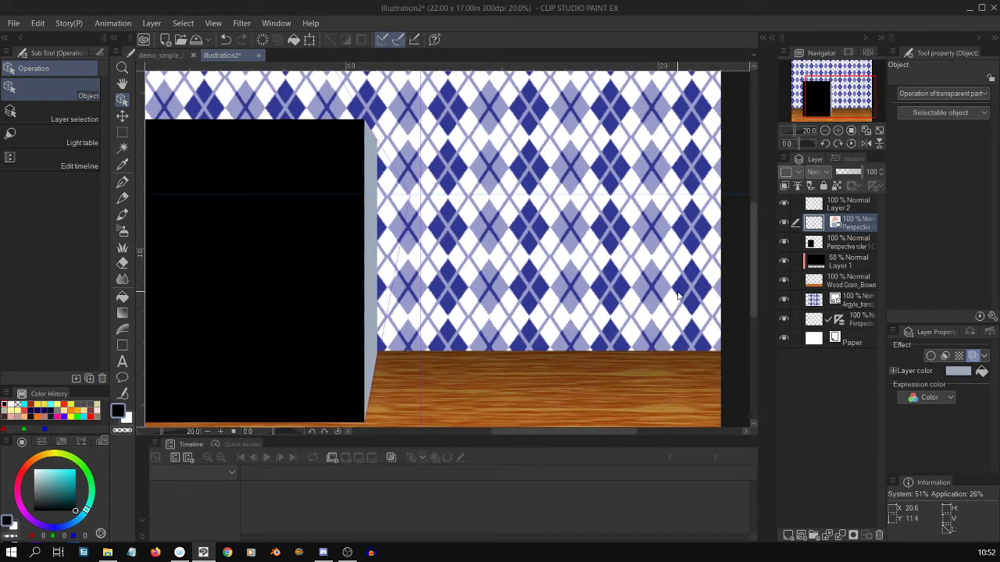
Reposition the perspective ruler's two guide lines to run from the vanishing point to the front rectangle's lower-left and upper-left corners
click(852, 246)
key(ctrl+minus)
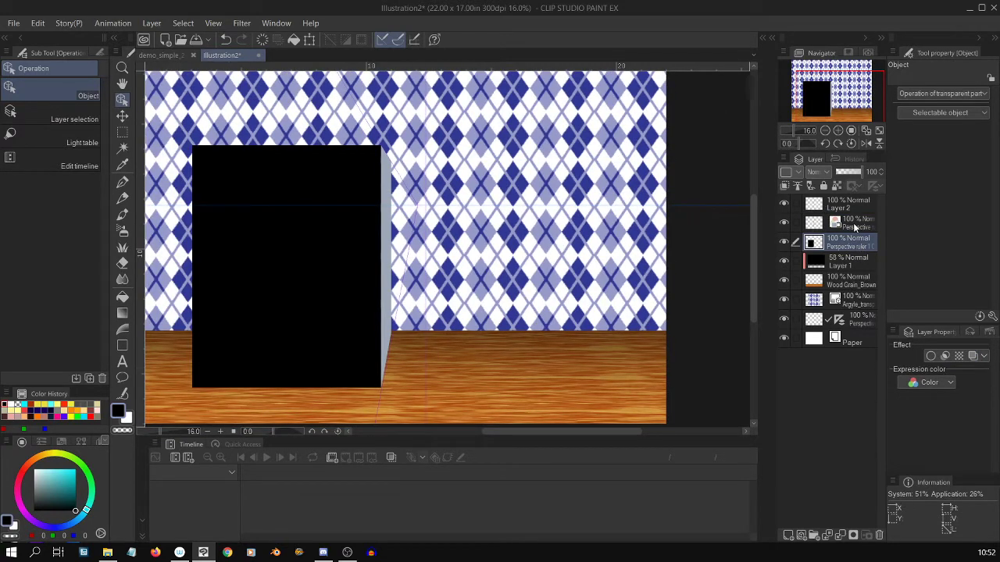
click(855, 227)
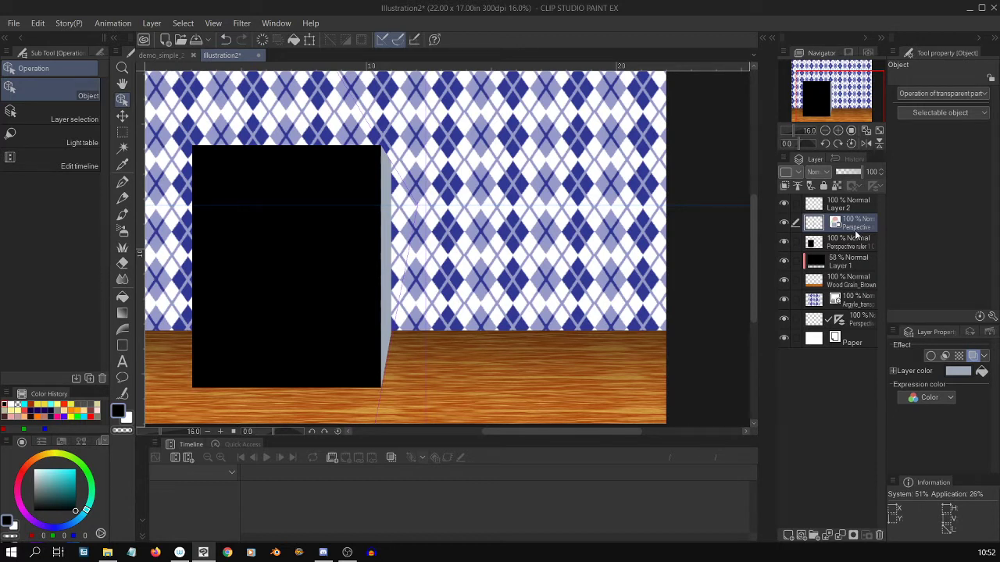
click(397, 397)
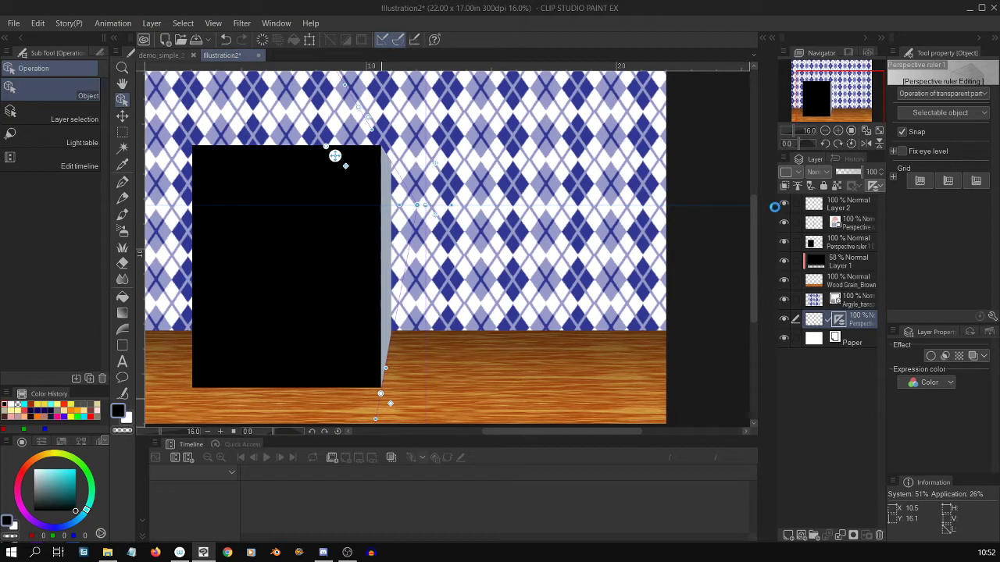
drag(753, 296, 752, 297)
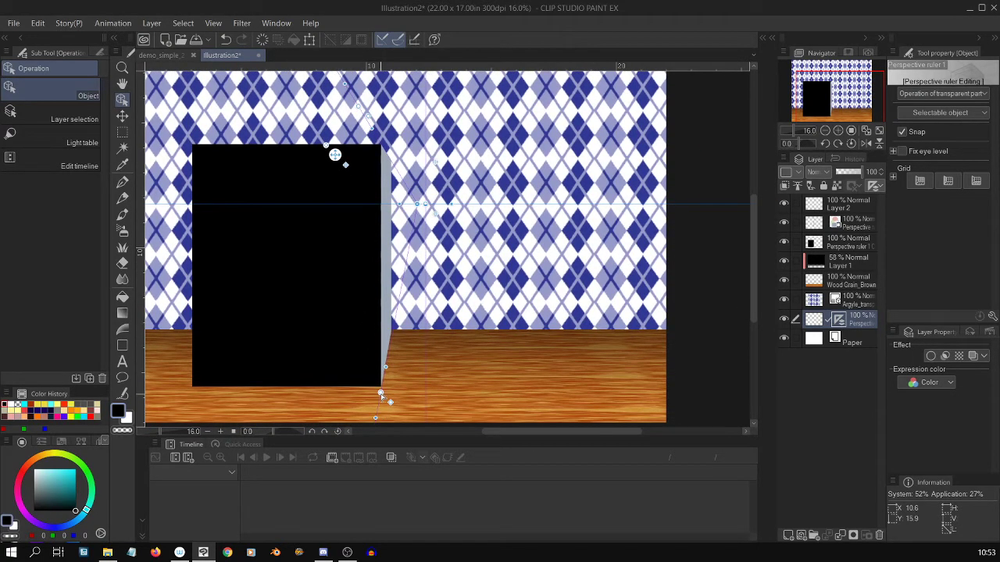
drag(382, 394, 259, 331)
scroll(259, 334, up, 2)
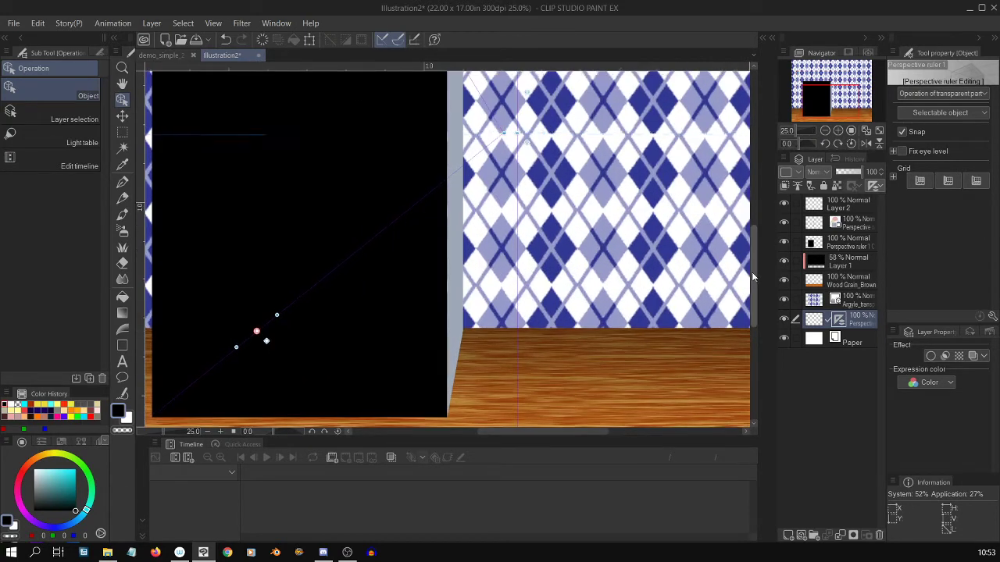
drag(751, 271, 750, 228)
drag(412, 128, 295, 226)
scroll(295, 227, down, 1)
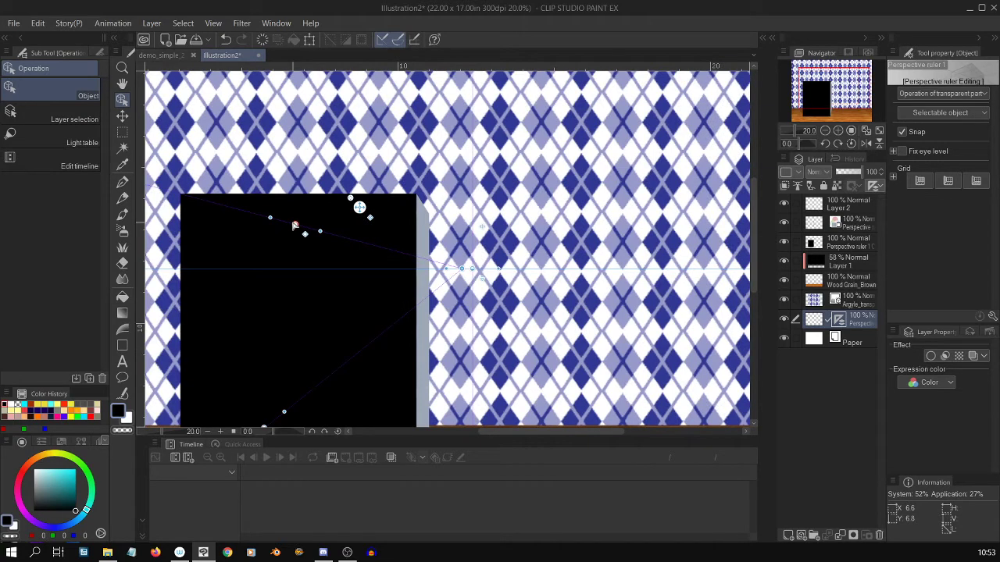
Toggle the side strip's layer and the front rectangle's layer off and on to check which face each one holds
click(833, 241)
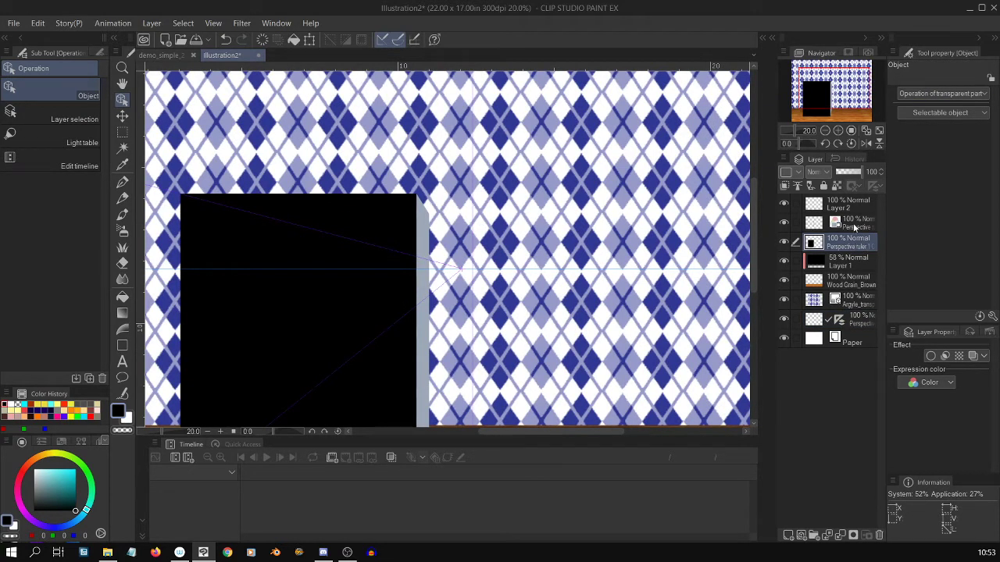
click(857, 226)
click(783, 223)
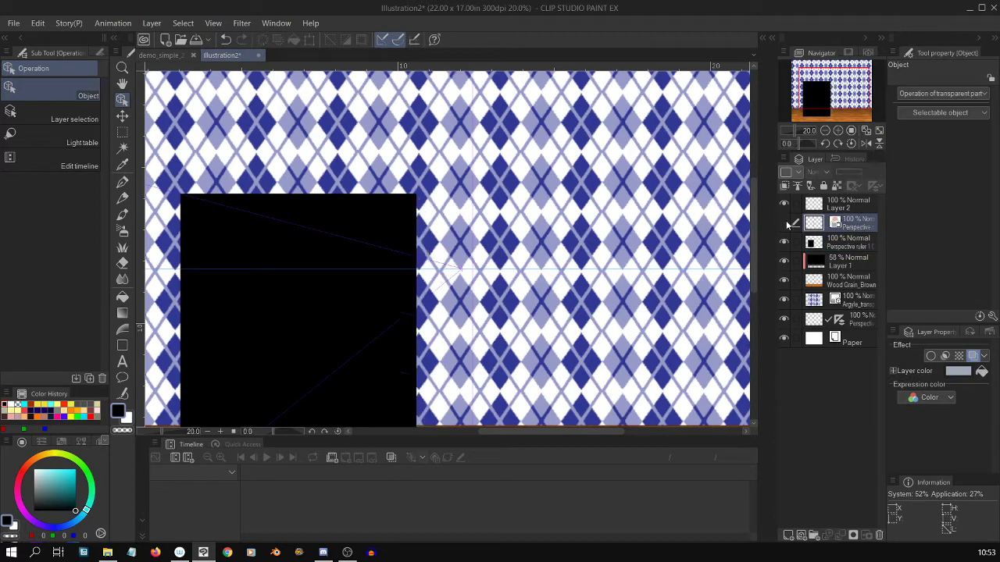
click(783, 223)
click(852, 241)
click(784, 243)
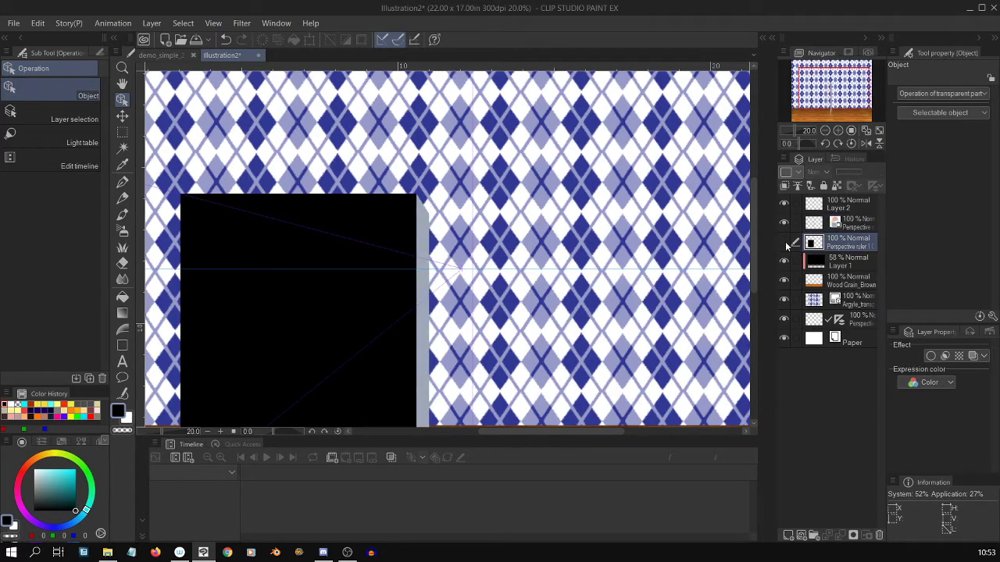
click(785, 243)
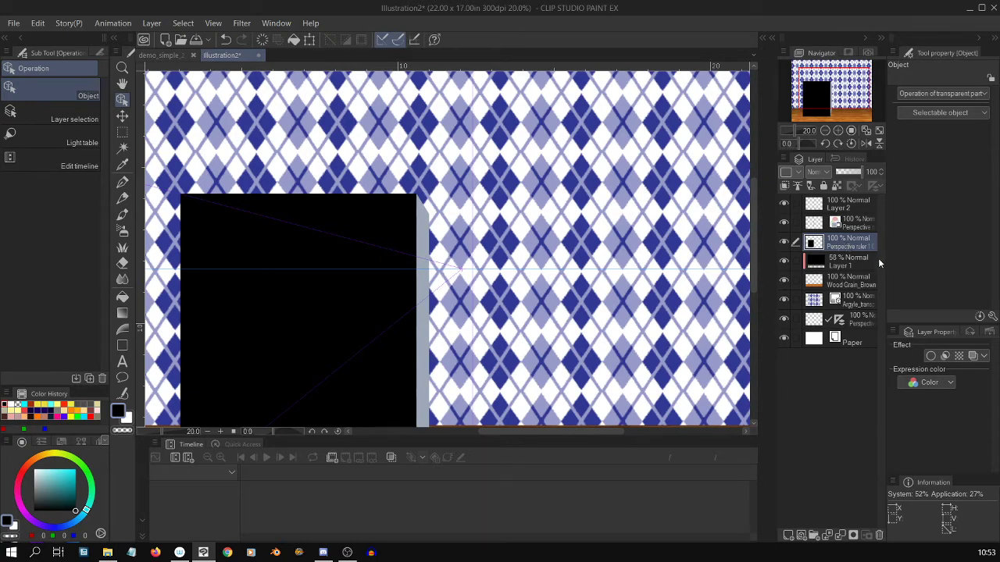
Create a layer folder above the front rectangle's layer and clip it to the layer below
click(815, 535)
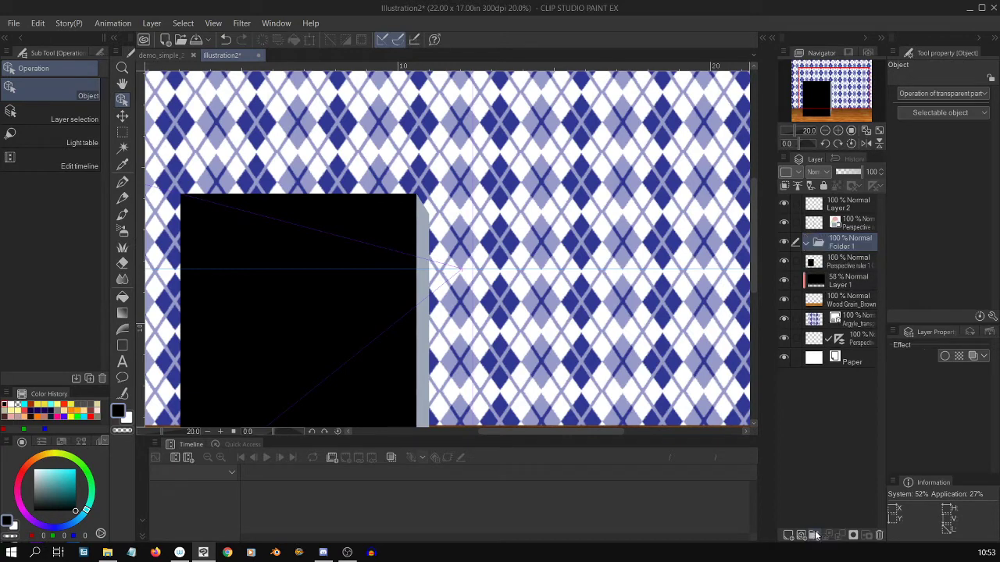
click(850, 262)
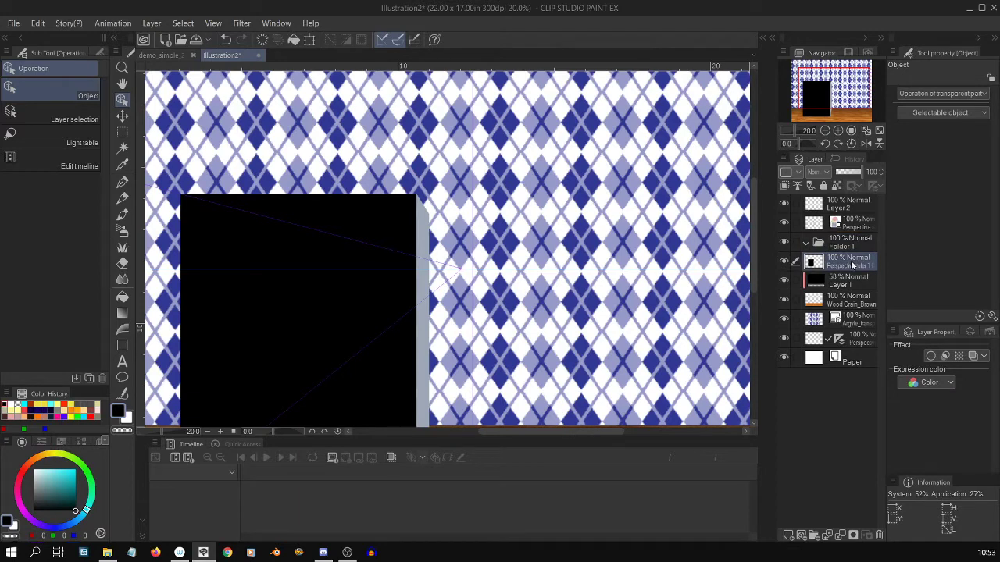
click(851, 242)
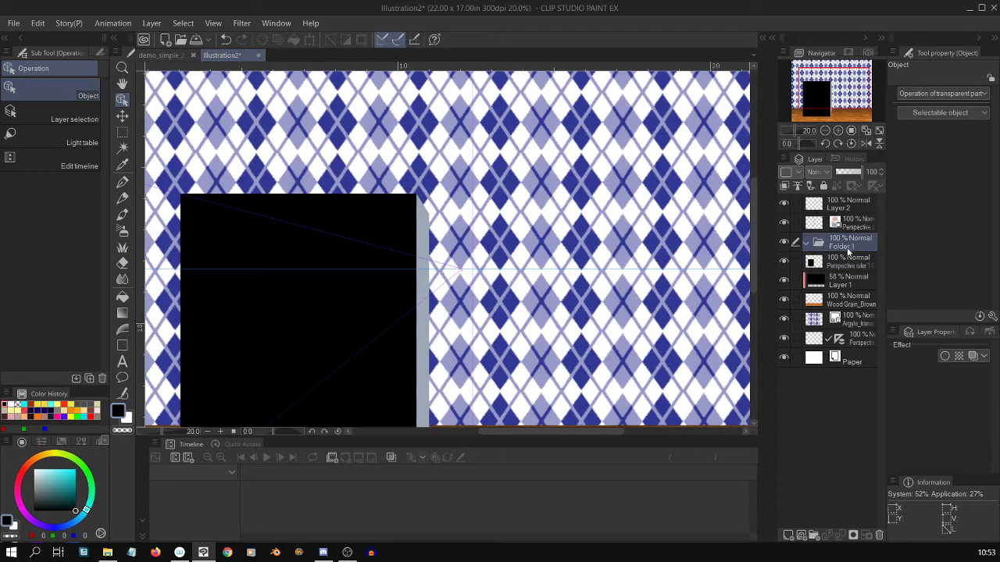
right_click(849, 242)
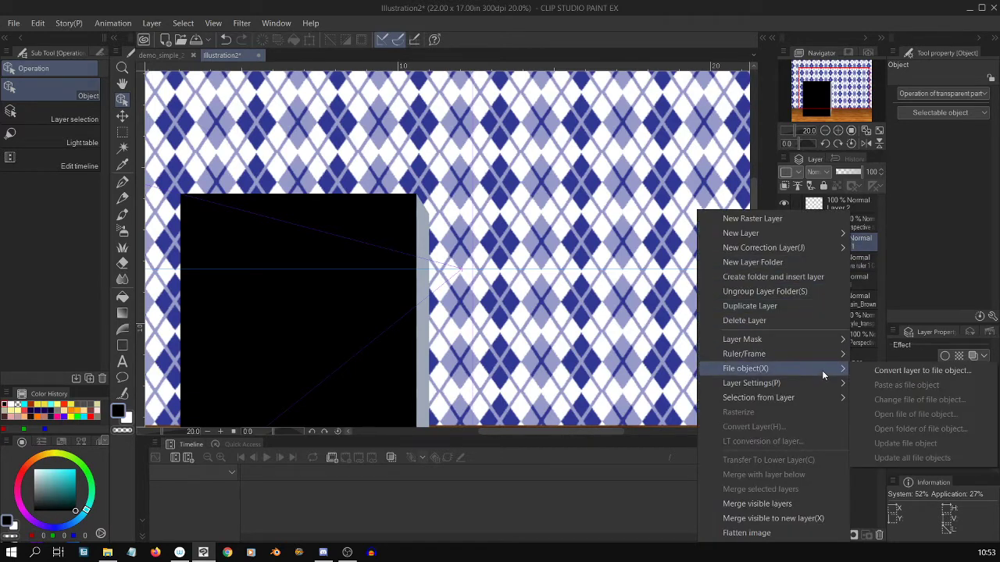
click(648, 413)
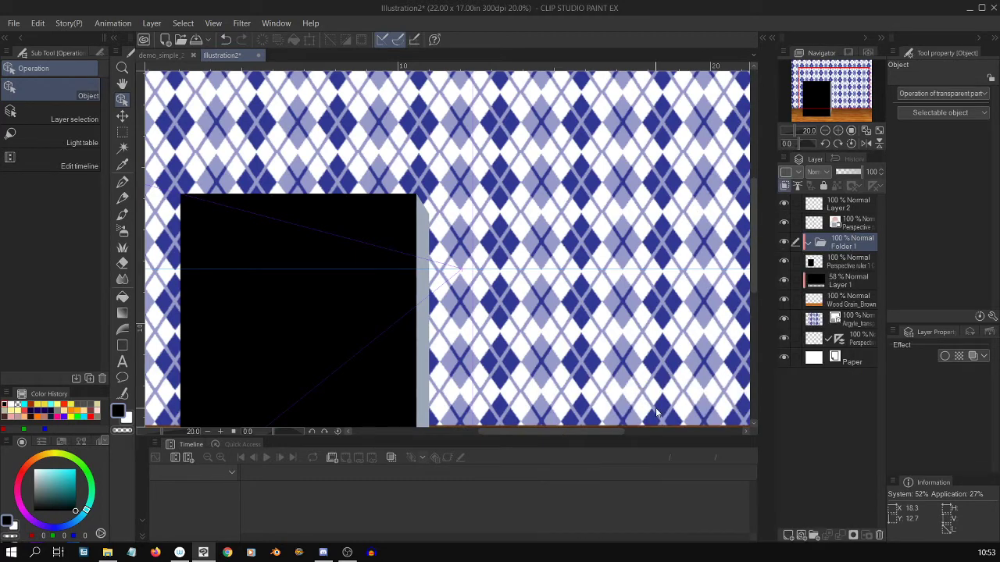
Paste a copy of the front rectangle on a layer above the folder and enable the blue layer color effect on it
click(855, 267)
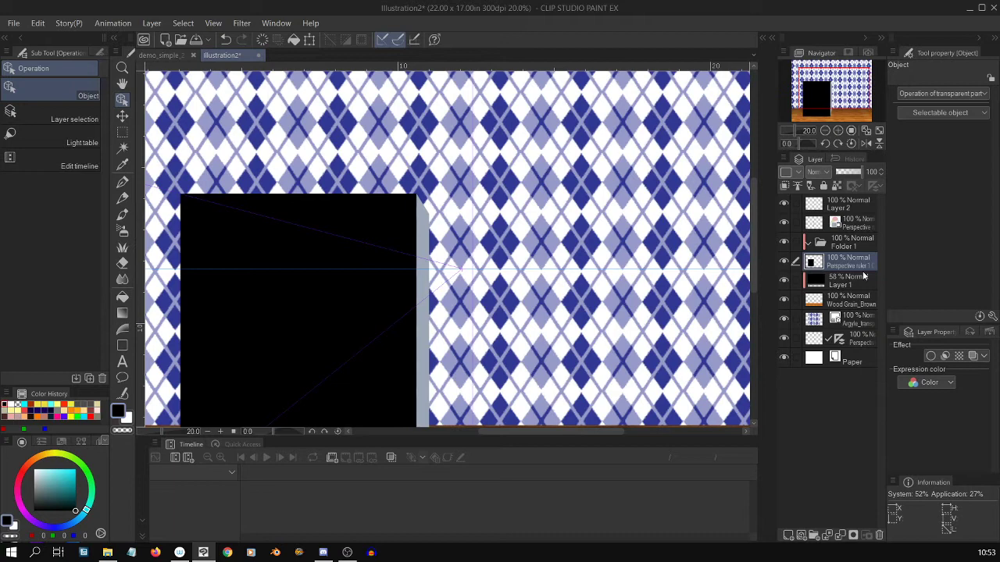
click(849, 247)
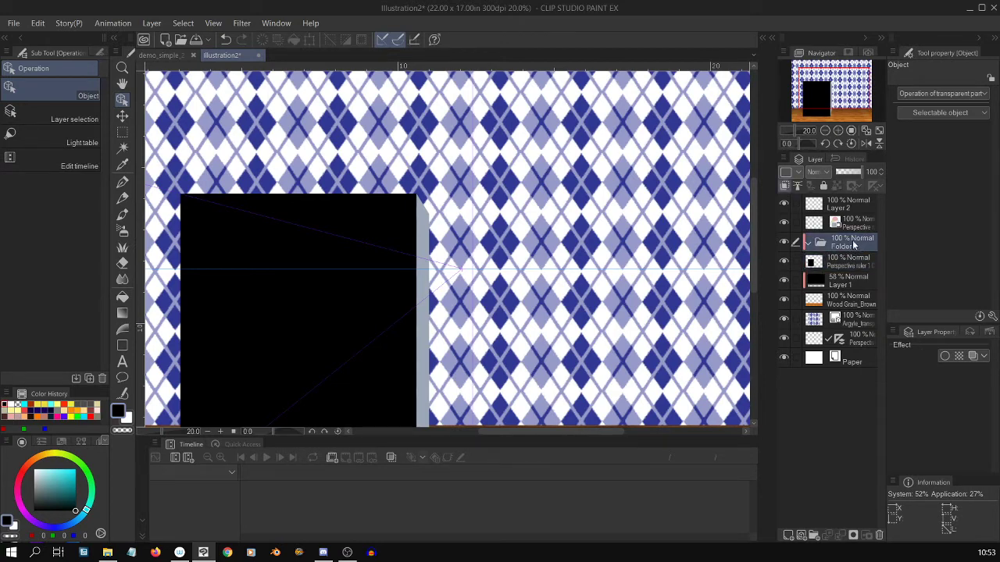
click(852, 226)
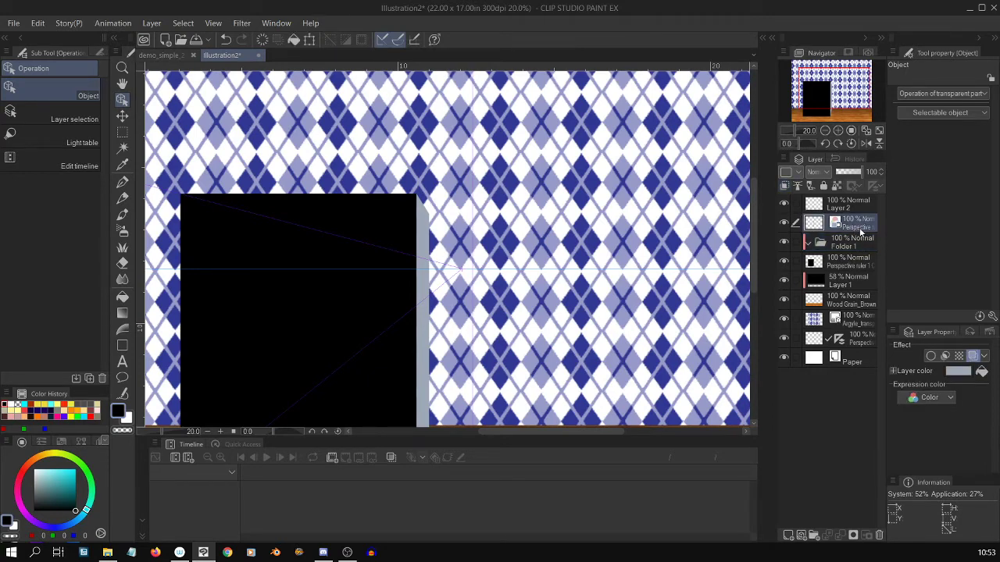
key(ctrl+v)
drag(853, 224, 854, 248)
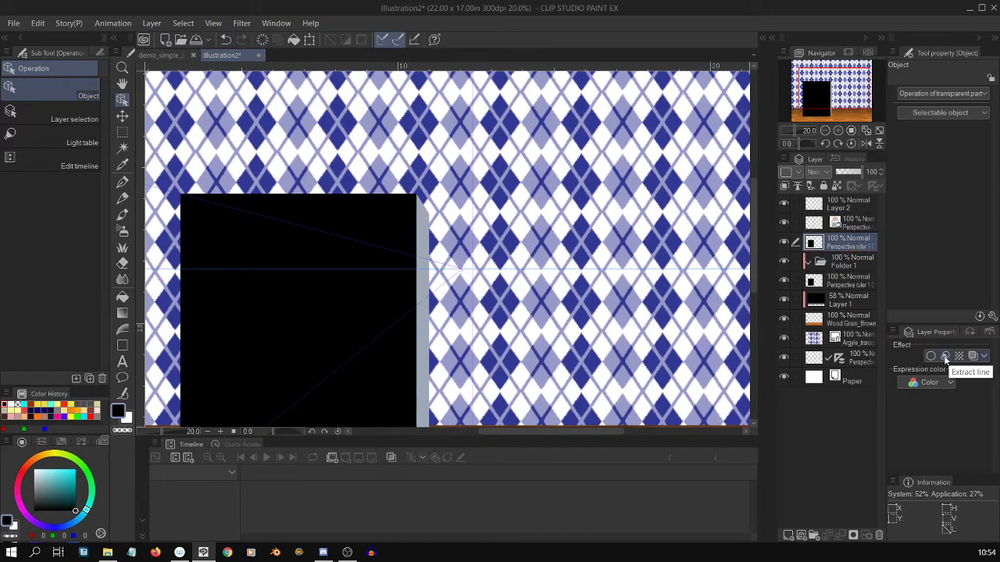
key(ctrl+minus)
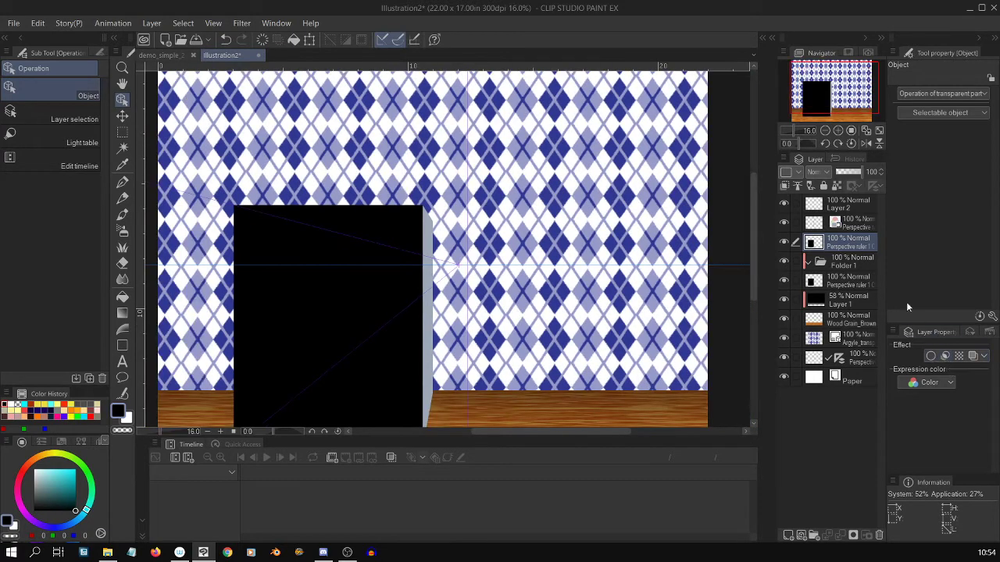
drag(753, 259, 753, 271)
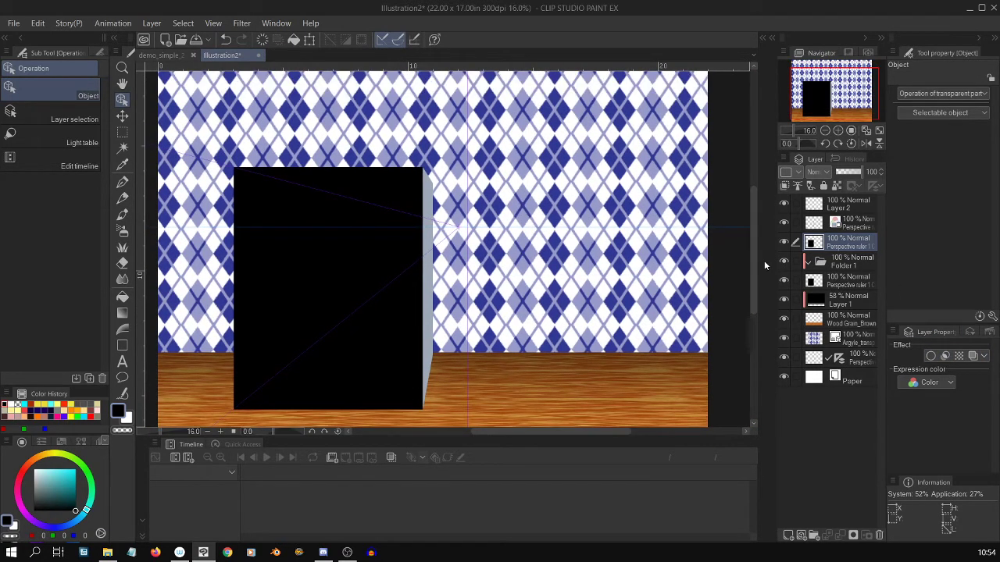
click(972, 356)
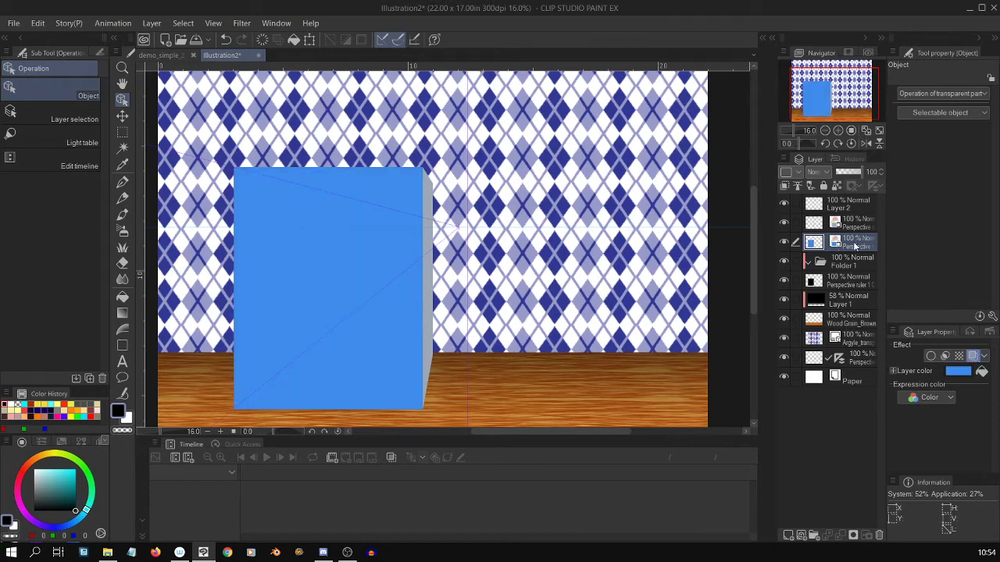
Try to transform the blue copy into an inner side face by moving its right corners onto the guide lines and narrowing it toward its left edge
key(ctrl+t)
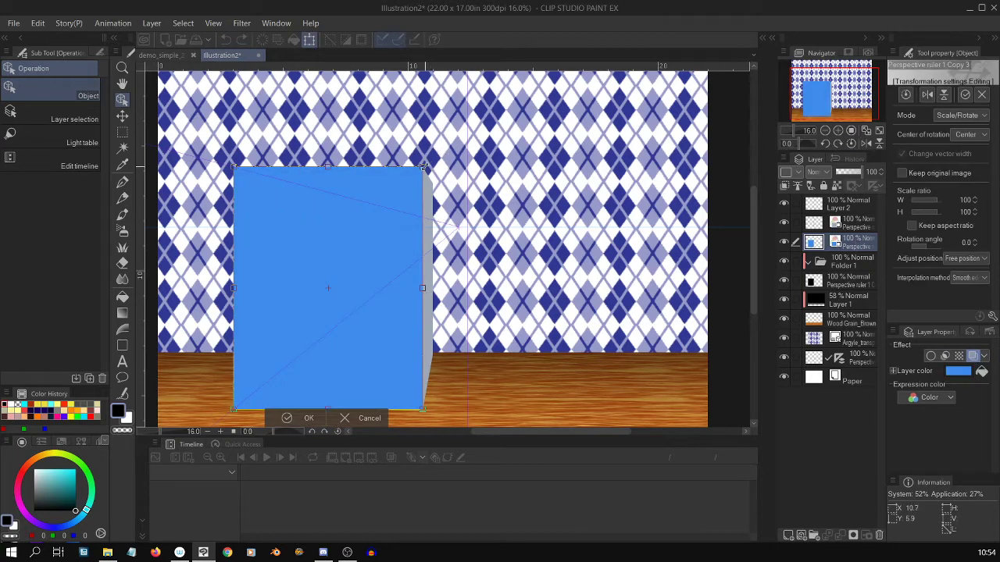
drag(422, 168, 424, 218)
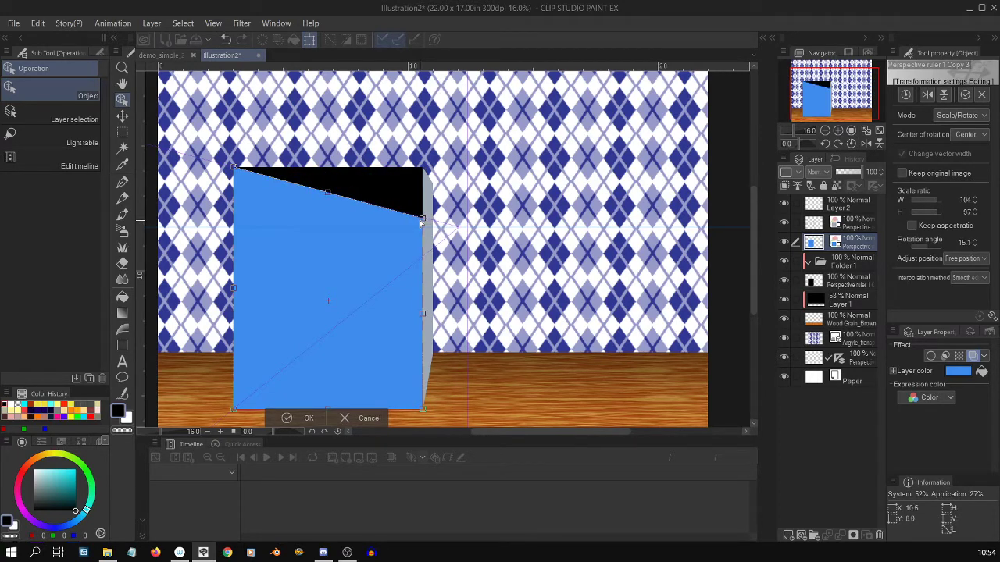
drag(422, 408, 404, 261)
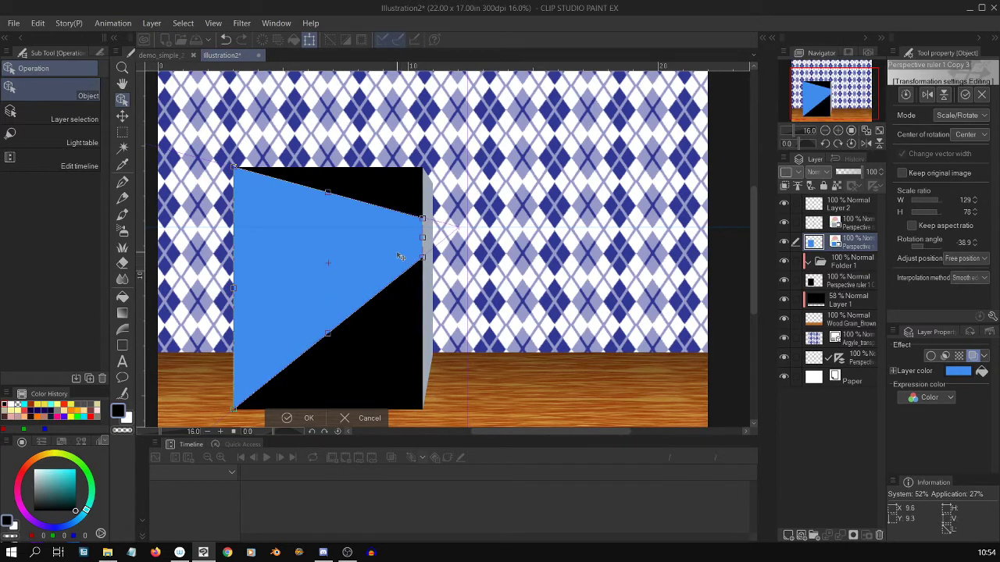
scroll(422, 262, up, 3)
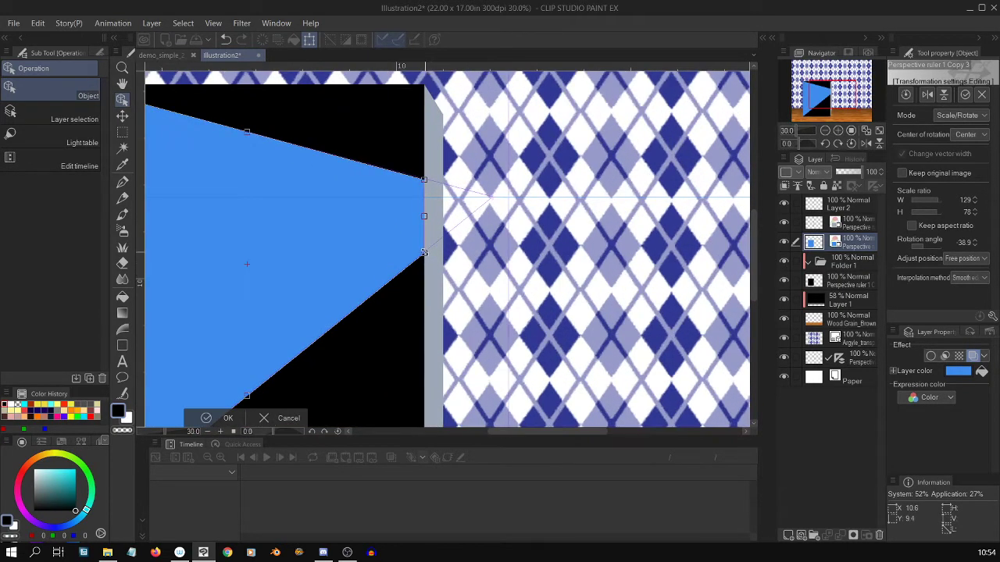
scroll(431, 287, down, 3)
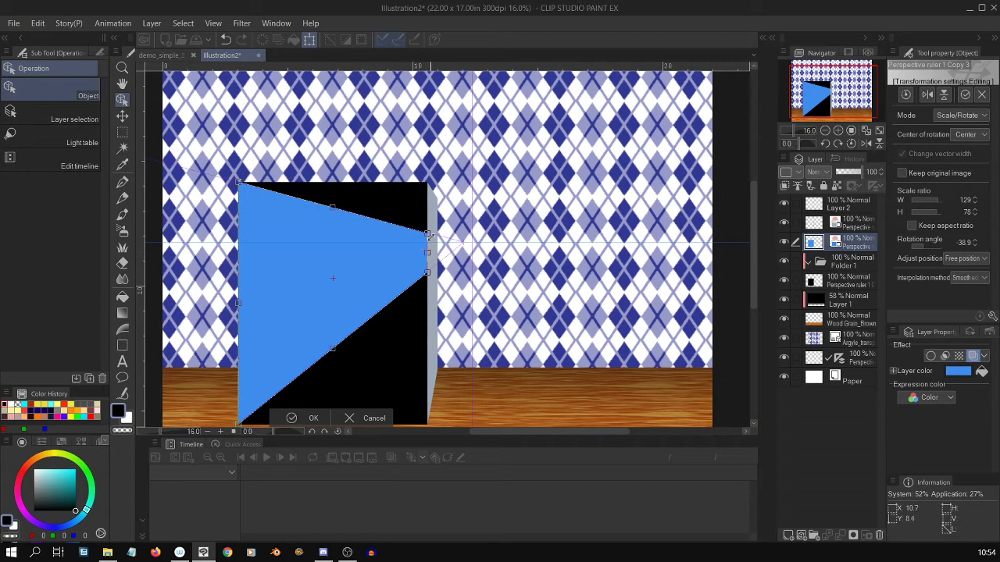
drag(426, 253, 310, 307)
scroll(310, 307, up, 2)
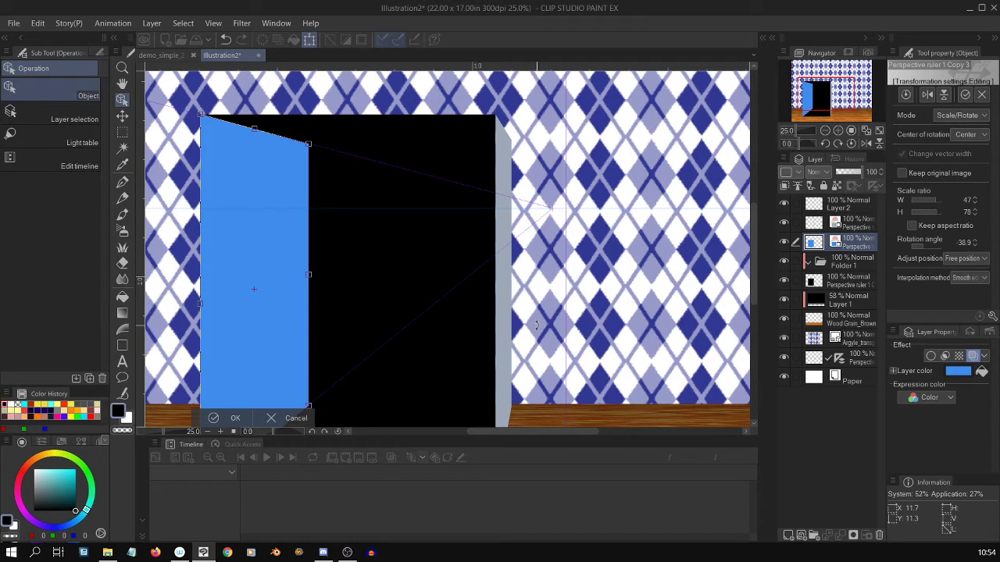
Undo the blue copy's corner and width adjustments and cancel the transformation
key(ctrl+z)
key(ctrl+z)
key(ctrl+z)
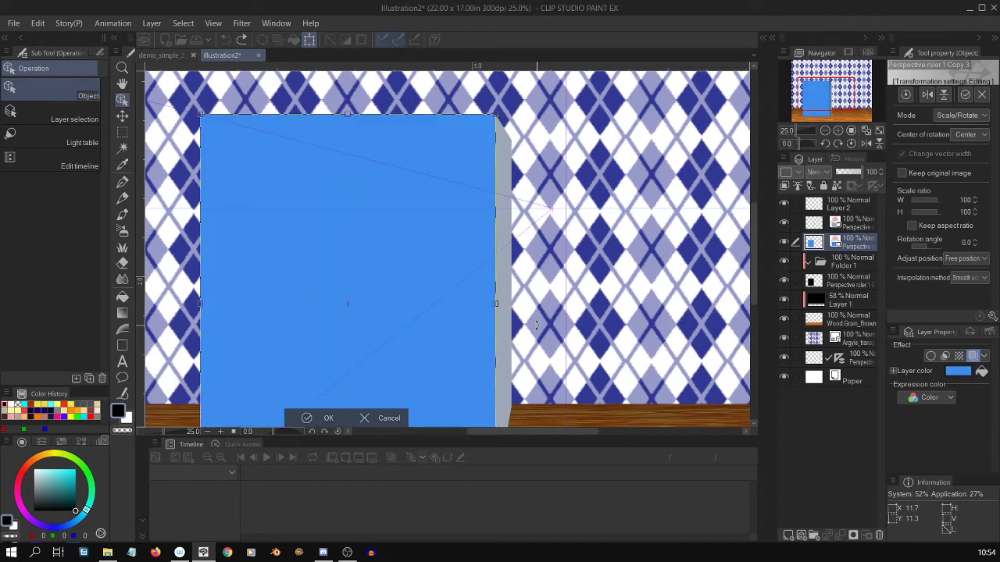
key(Escape)
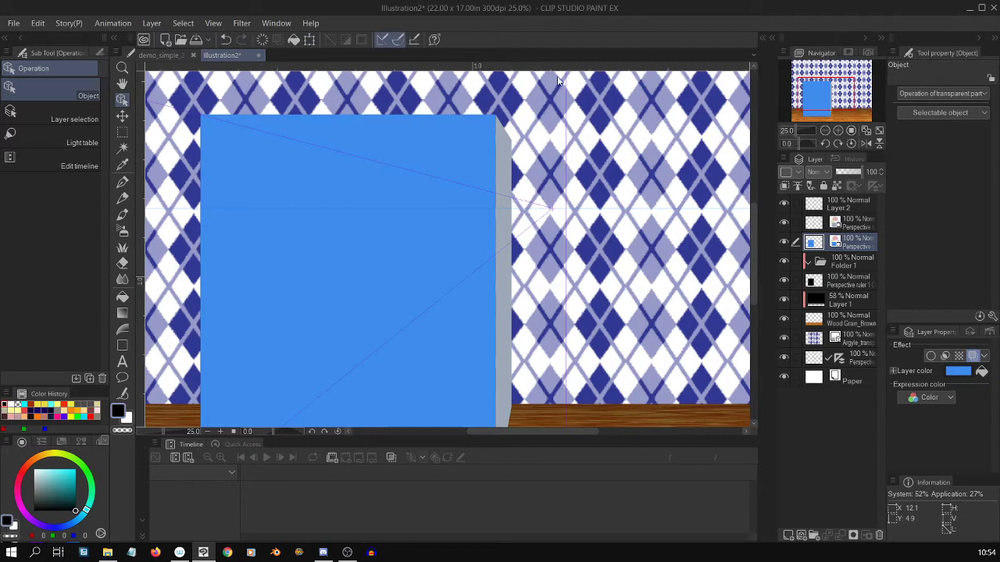
Add two horizontal guides across the canvas, one at the grey side face's upper back corner and one at its lower back corner
drag(566, 110, 620, 145)
click(620, 142)
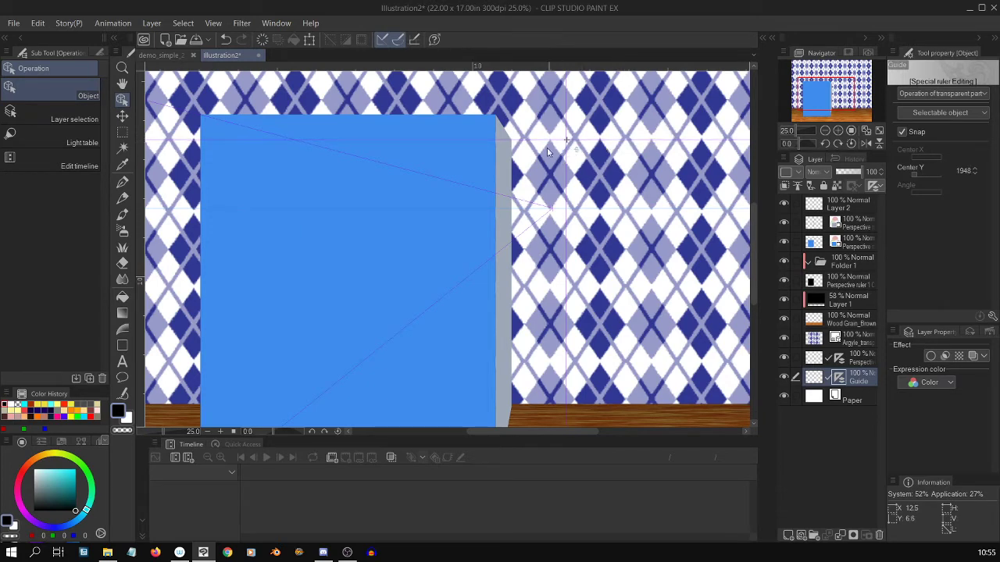
scroll(751, 263, down, 5)
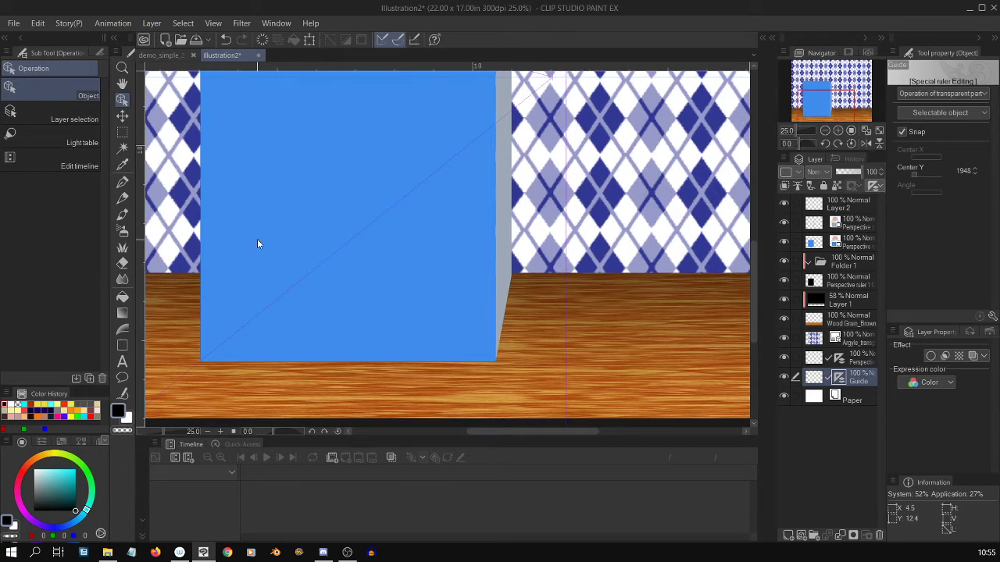
drag(609, 72, 603, 276)
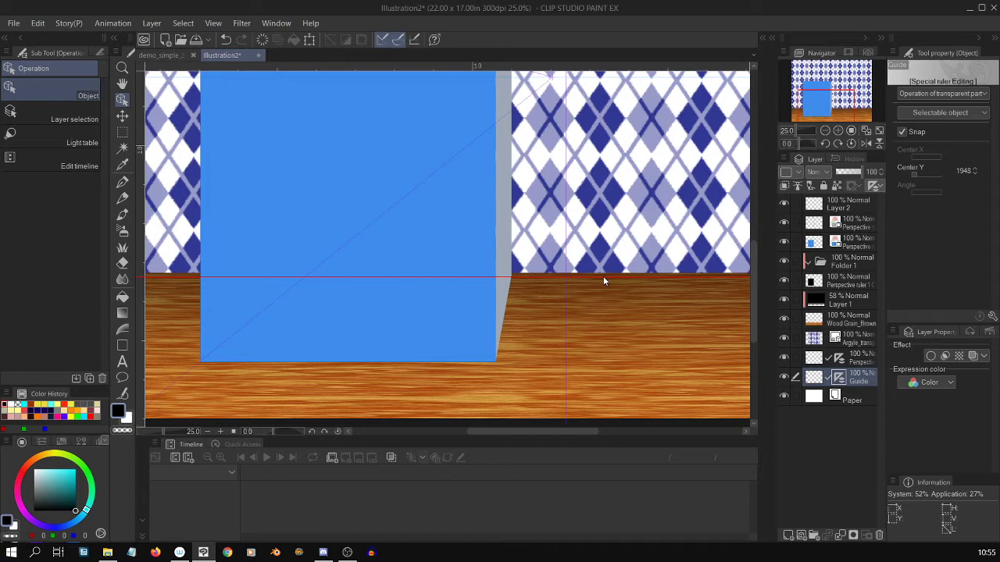
drag(603, 276, 603, 277)
scroll(753, 281, up, 5)
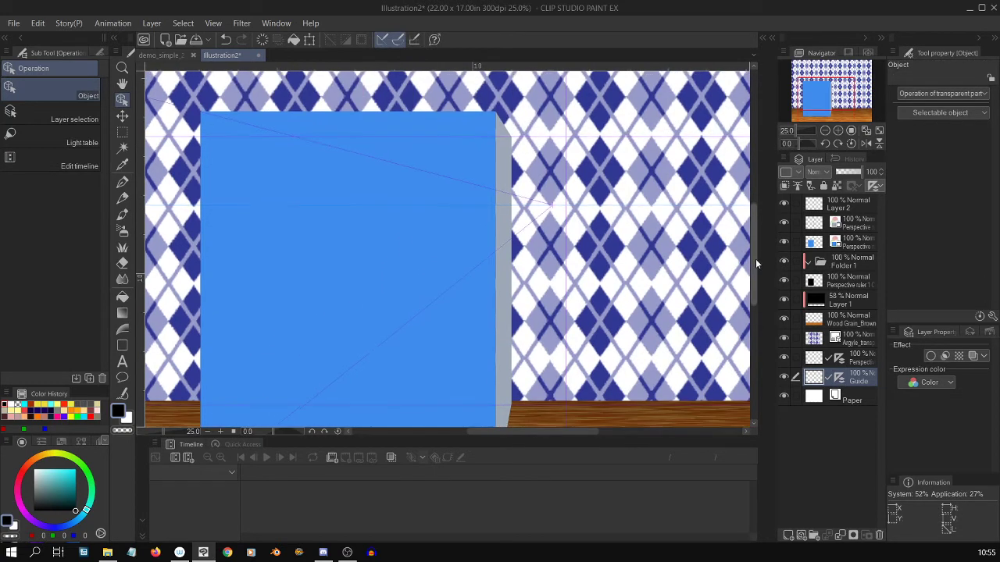
drag(755, 259, 756, 259)
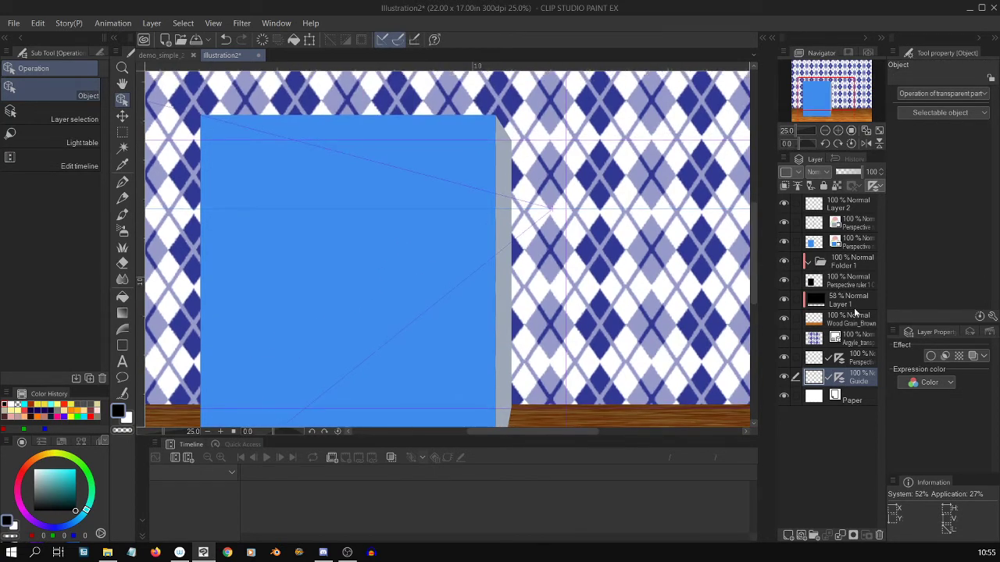
Transform the blue copy into the inner left side face, moving its right corners onto the perspective lines and narrowing it to 40% width
click(857, 243)
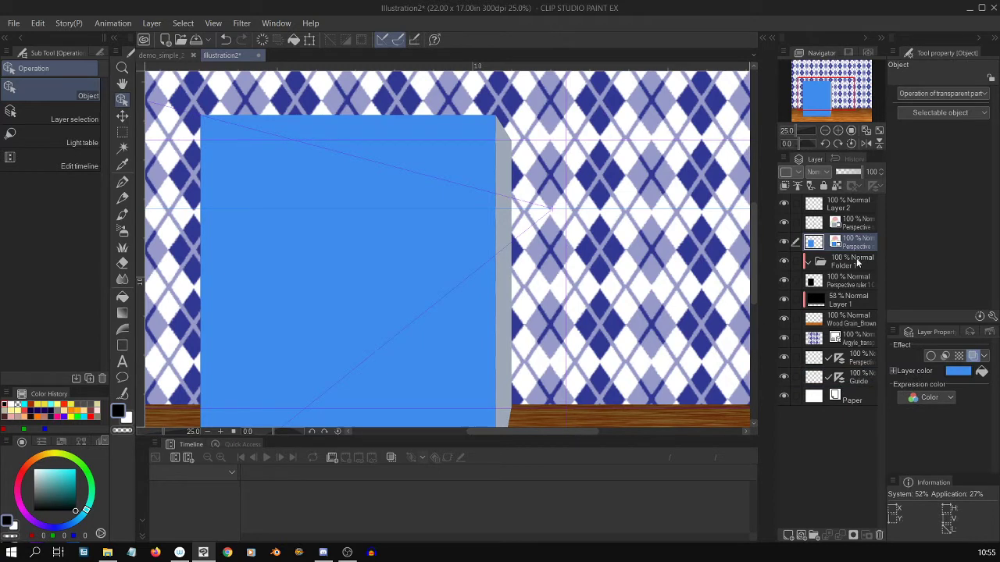
key(ctrl+t)
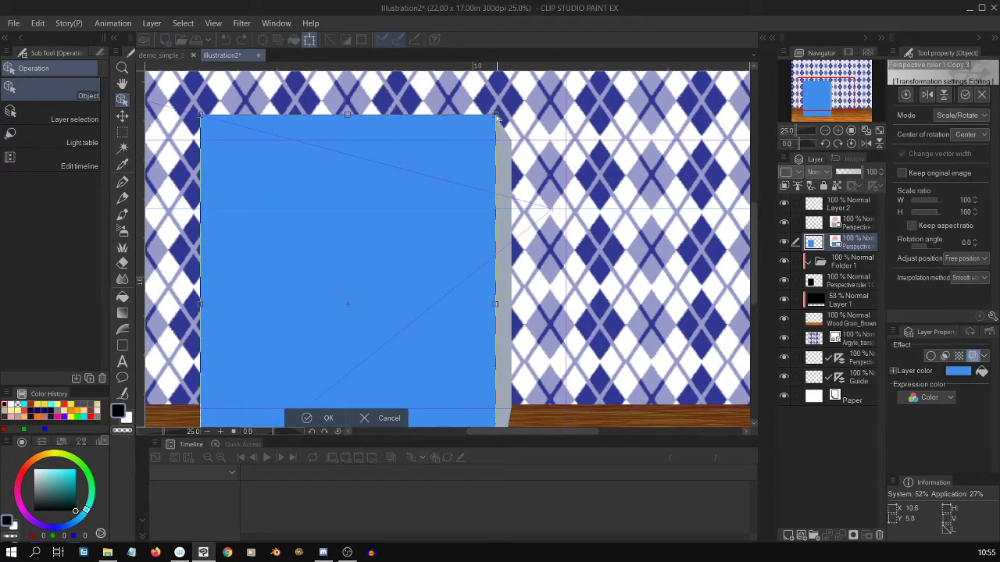
drag(497, 121, 495, 194)
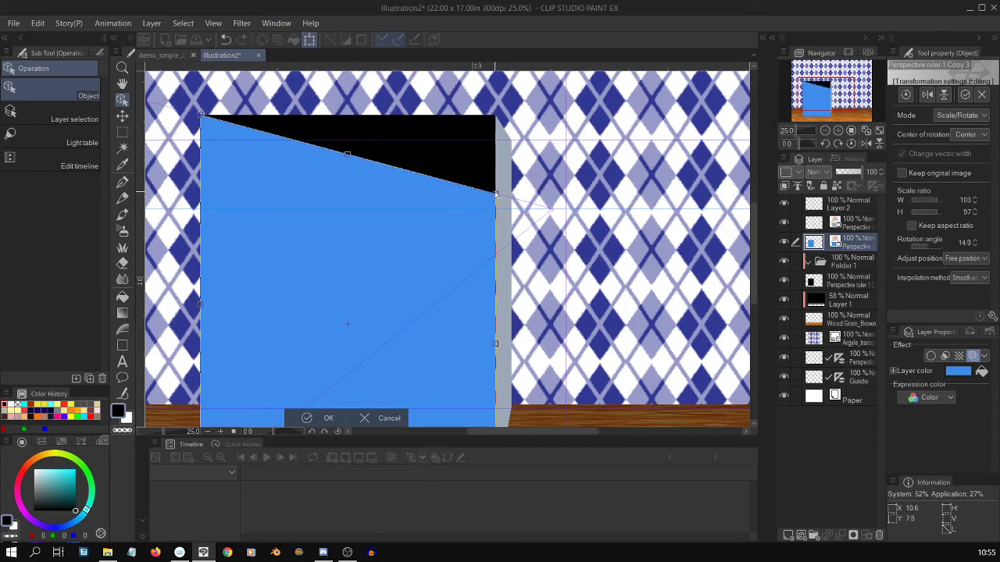
drag(755, 225, 752, 275)
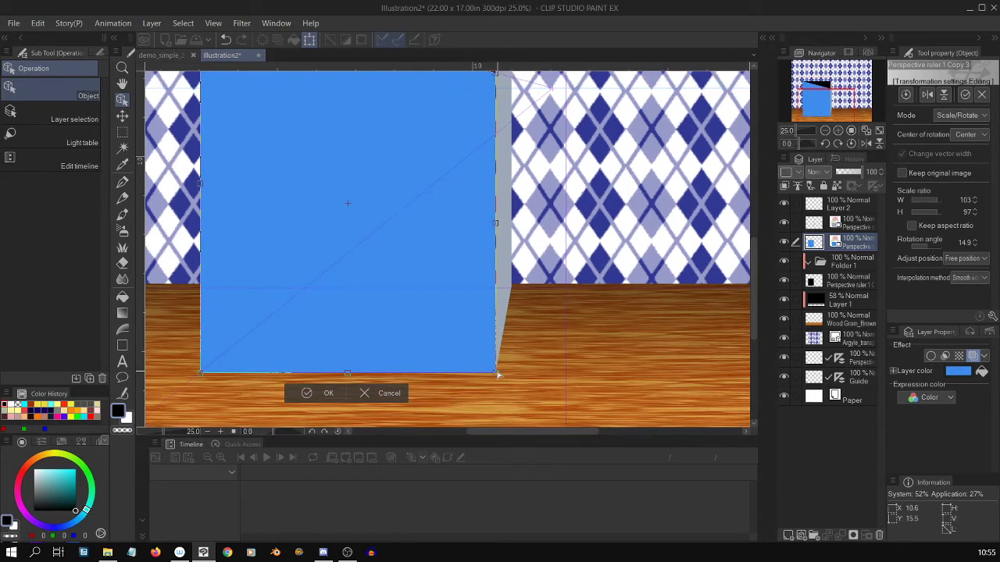
drag(497, 190, 496, 136)
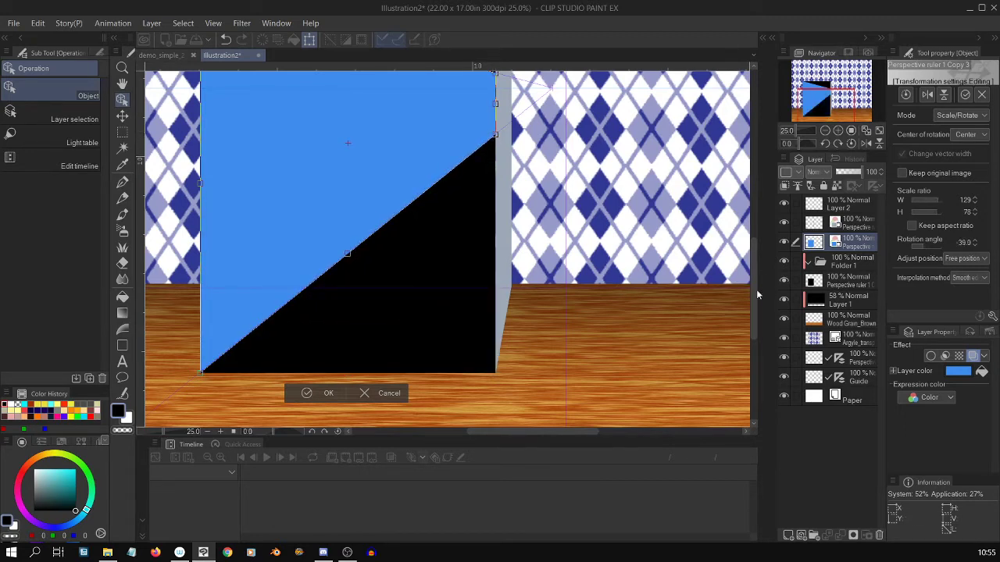
drag(756, 289, 755, 260)
drag(497, 216, 290, 287)
scroll(290, 287, down, 1)
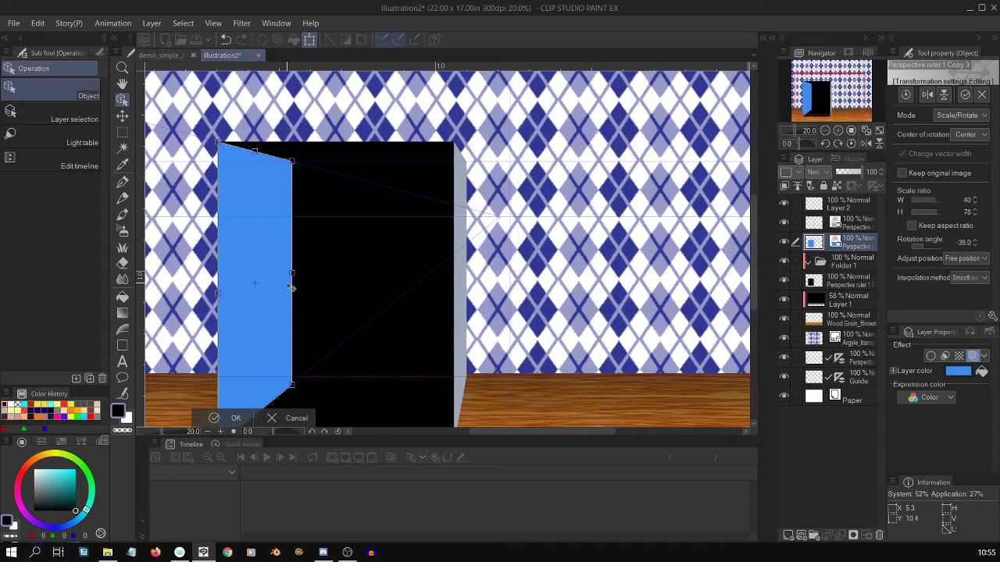
scroll(757, 253, down, 2)
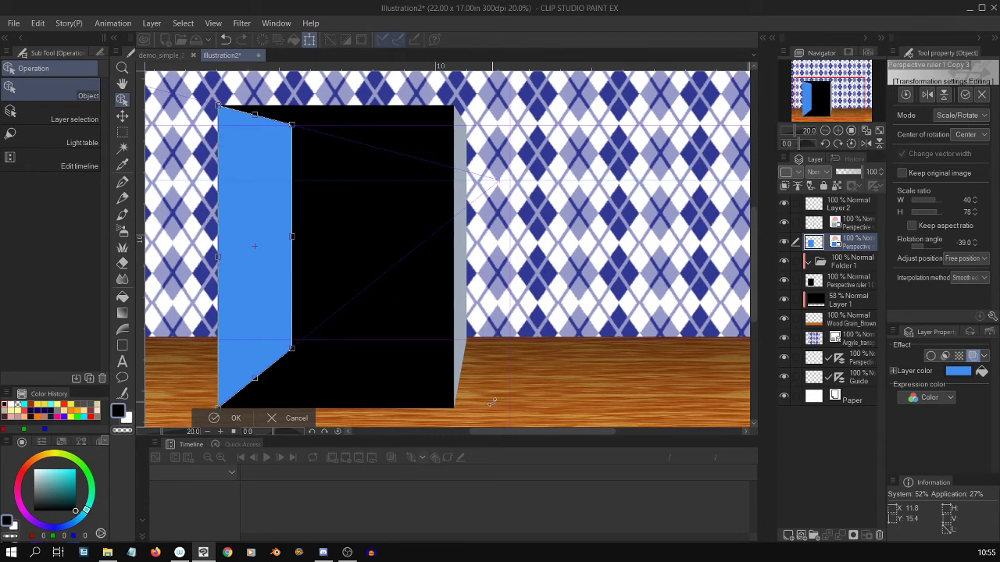
key(Return)
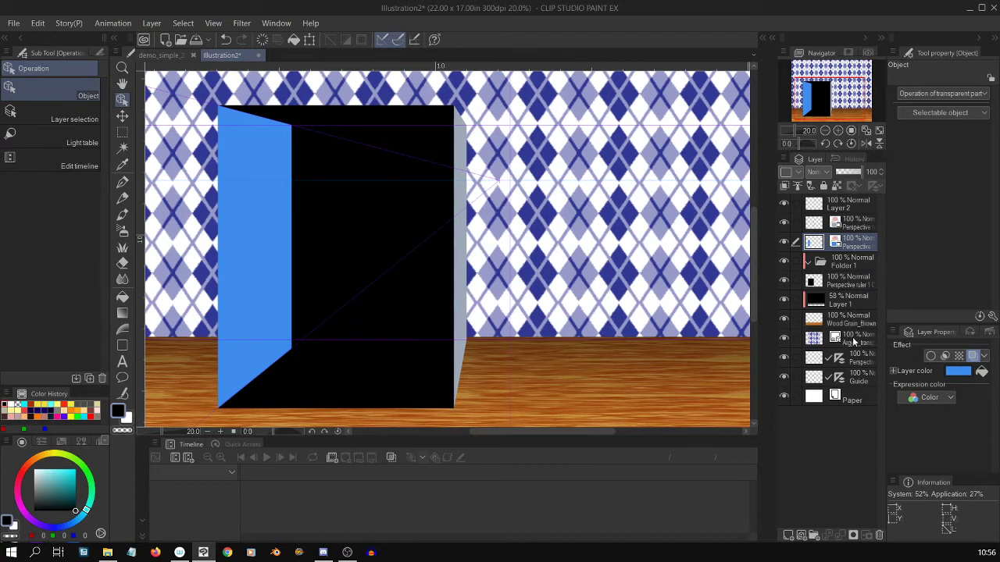
Adjust the lower outer corner of the grey side face slightly with a free transformation and apply it
click(857, 225)
key(ctrl+t)
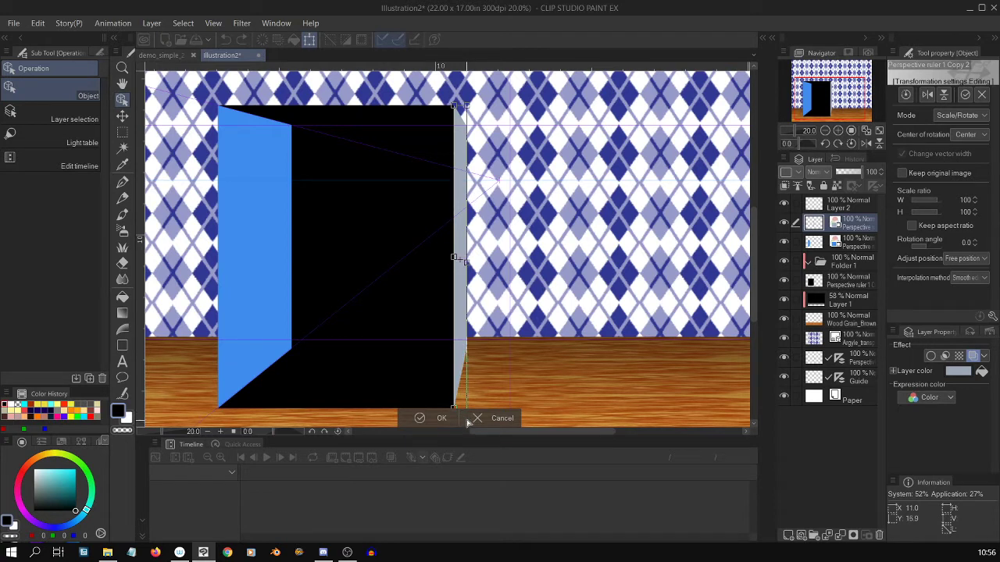
drag(468, 421, 466, 419)
key(Return)
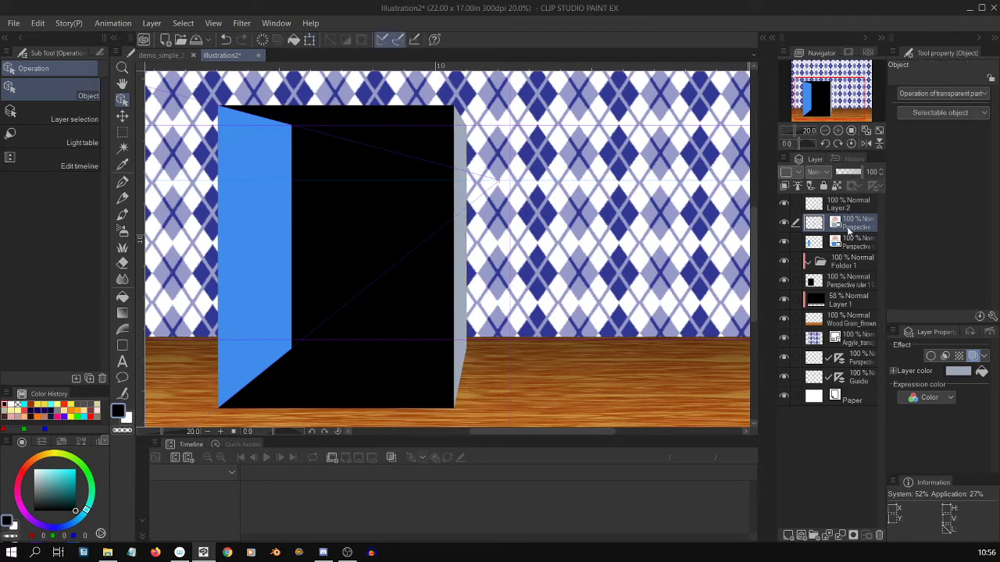
Duplicate the black front rectangle's layer and place the copy directly above the blue side face's layer
click(851, 243)
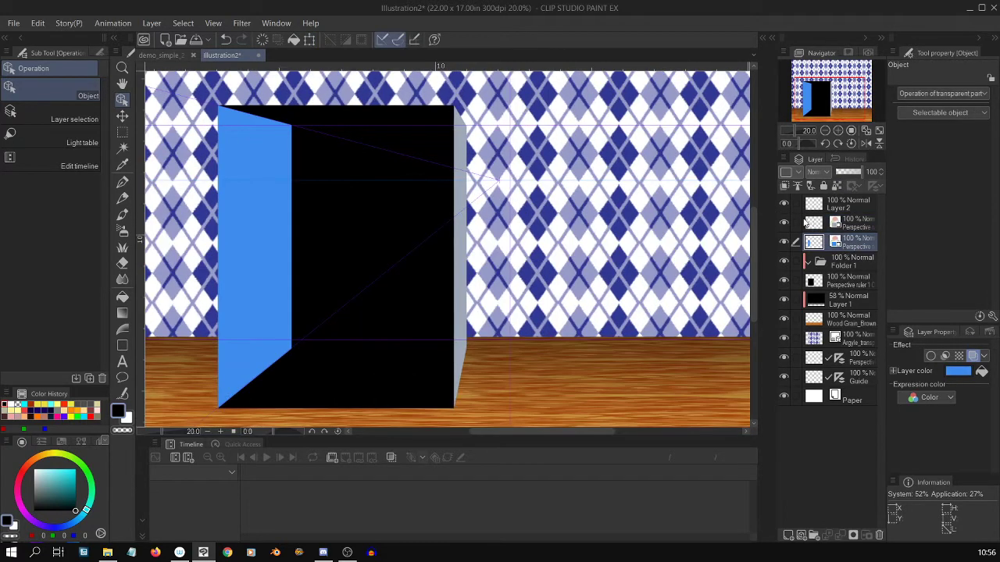
click(846, 286)
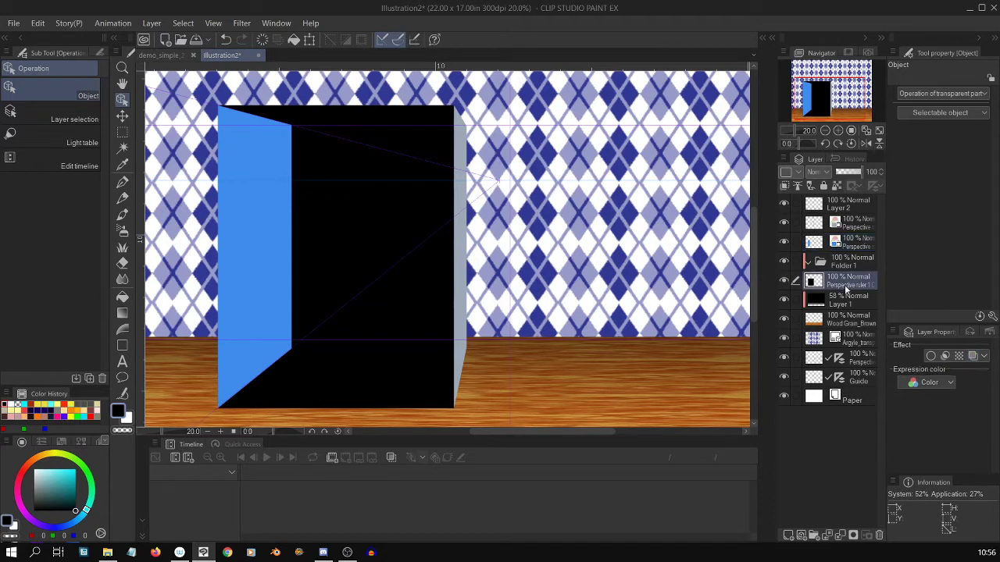
drag(852, 279, 856, 242)
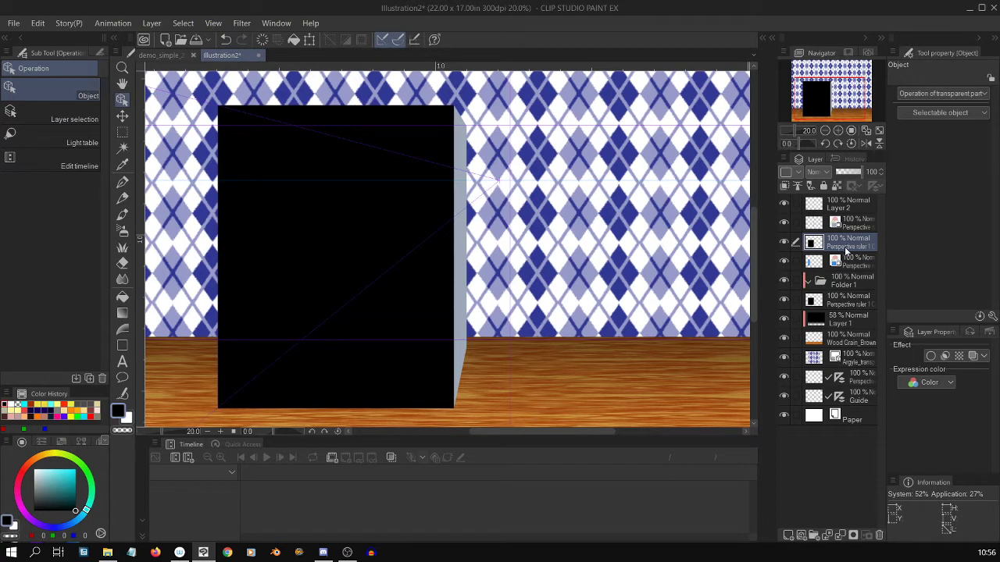
Transform the black copy to span the grey face's back corners in height and extend its right edge to the grey face's outer edge
key(ctrl+t)
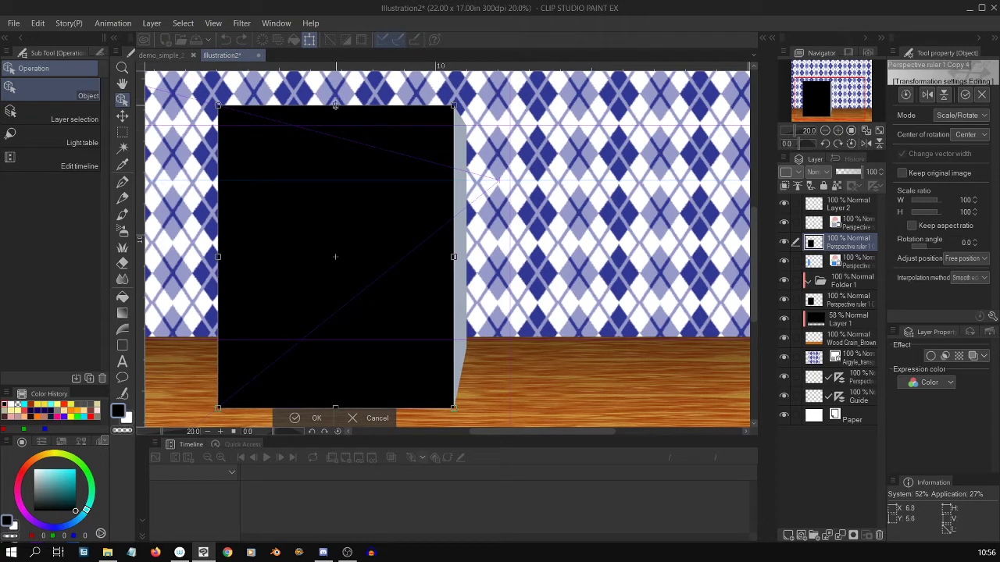
drag(335, 104, 335, 125)
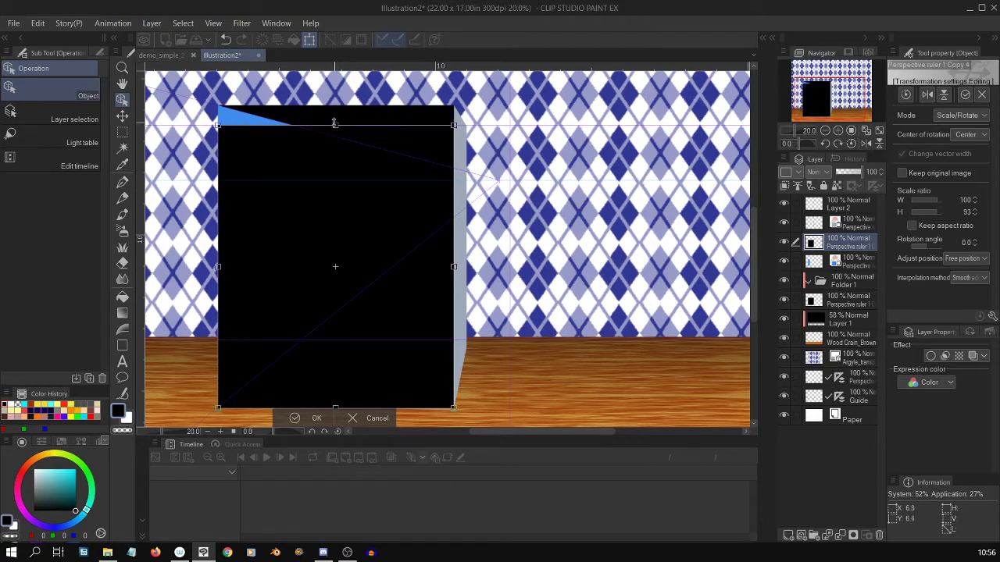
drag(360, 407, 360, 341)
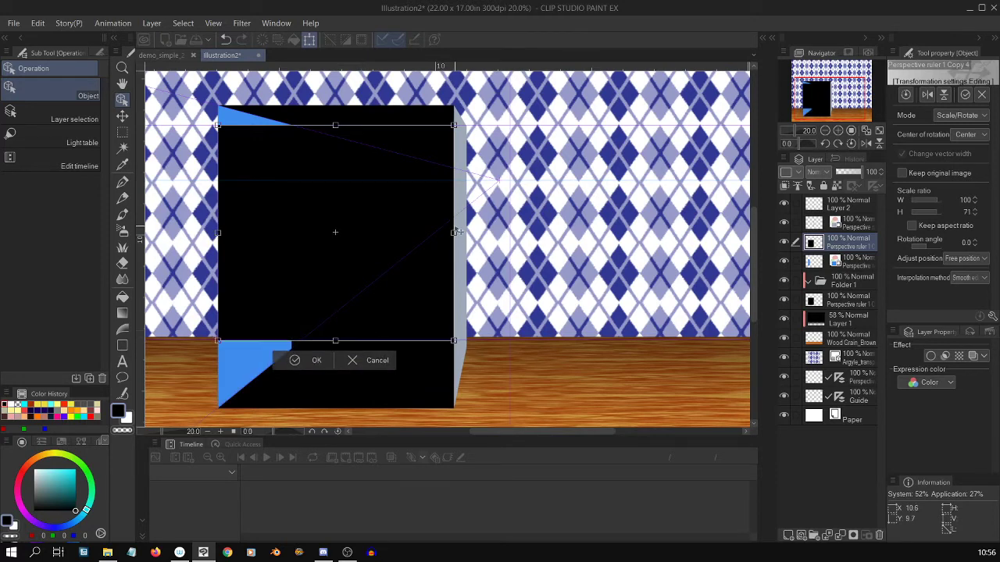
scroll(455, 225, up, 1)
drag(454, 233, 469, 229)
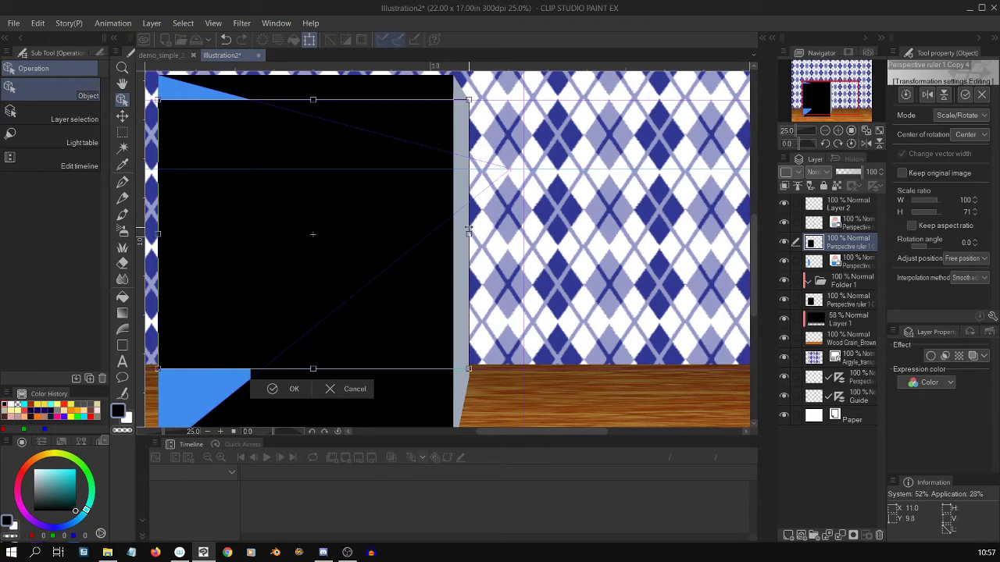
drag(467, 230, 469, 231)
drag(752, 291, 751, 296)
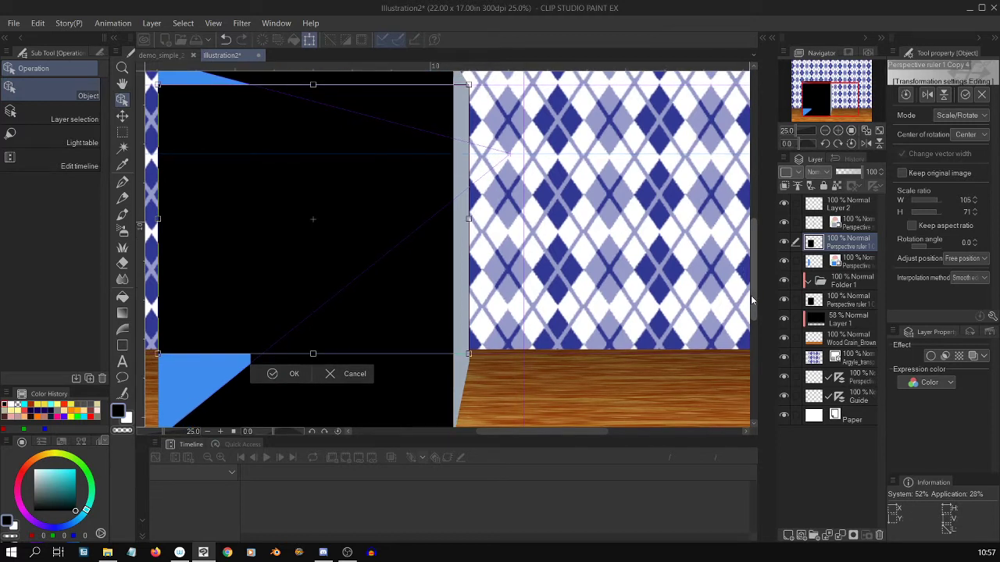
drag(313, 353, 313, 363)
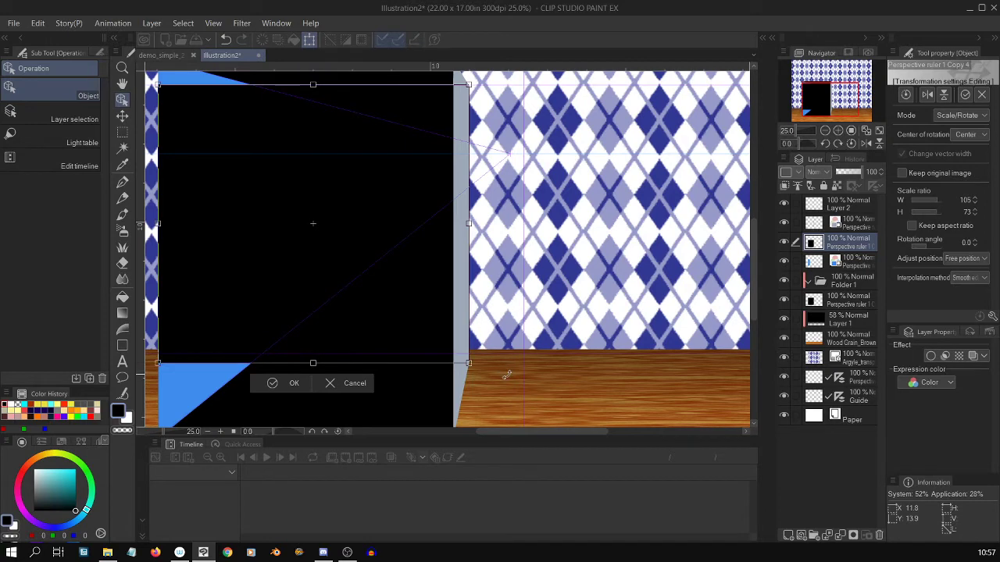
Move the black copy's left edge to the blue face's inner edge, refine its lower edge to reach 74% scale, and apply the transformation
scroll(509, 391, up, 4)
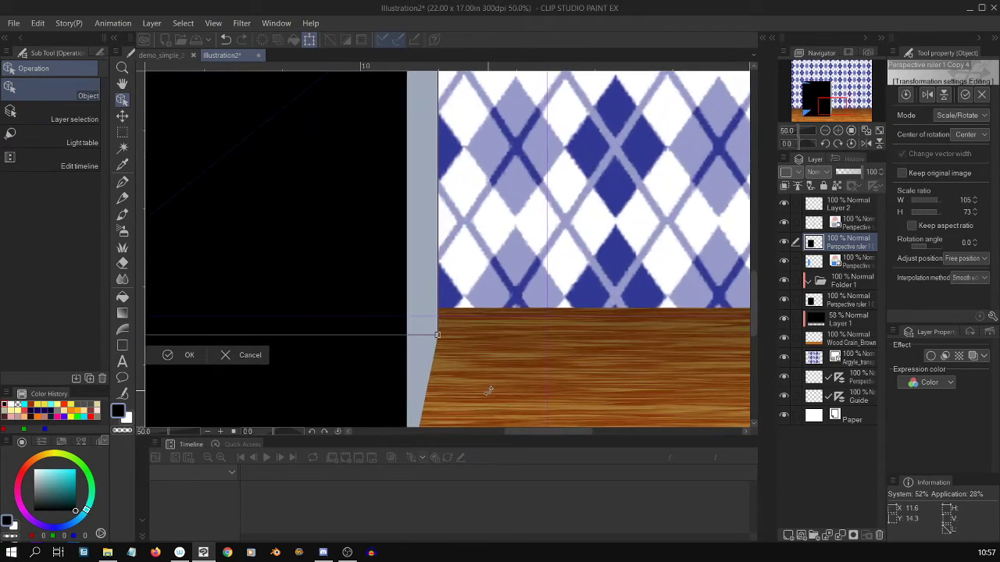
scroll(487, 390, down, 2)
scroll(473, 395, down, 1)
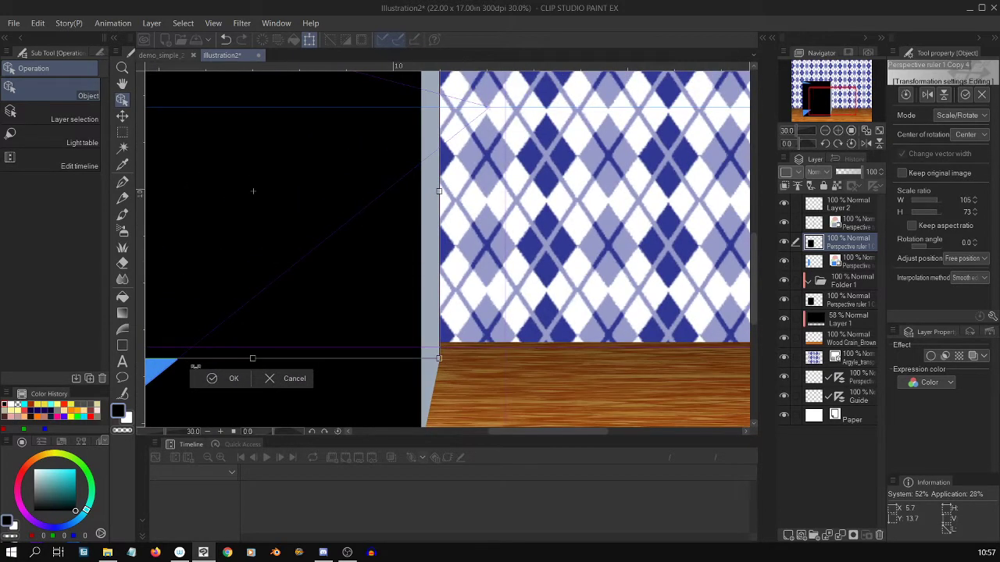
drag(589, 435, 570, 435)
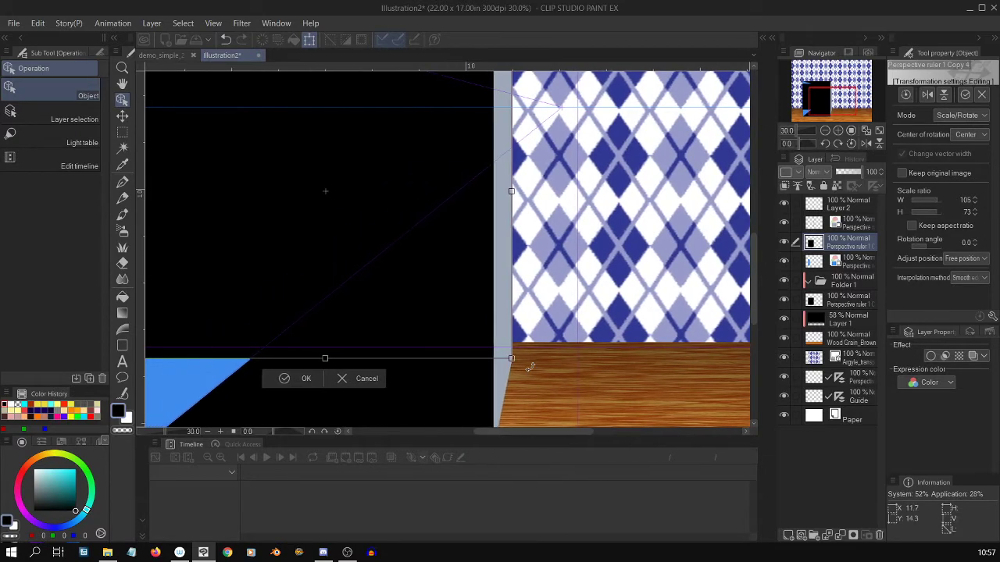
scroll(408, 312, down, 2)
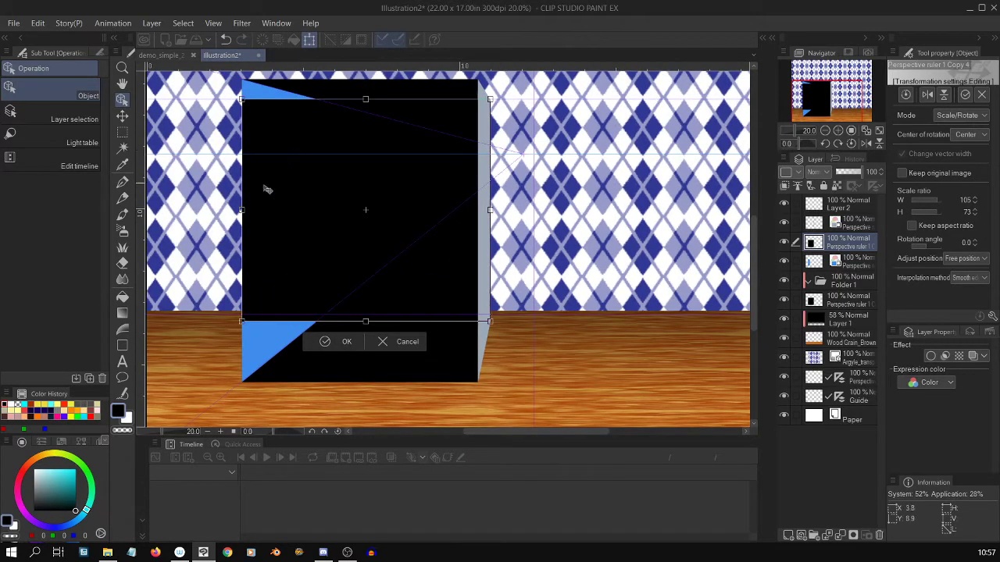
drag(241, 209, 315, 210)
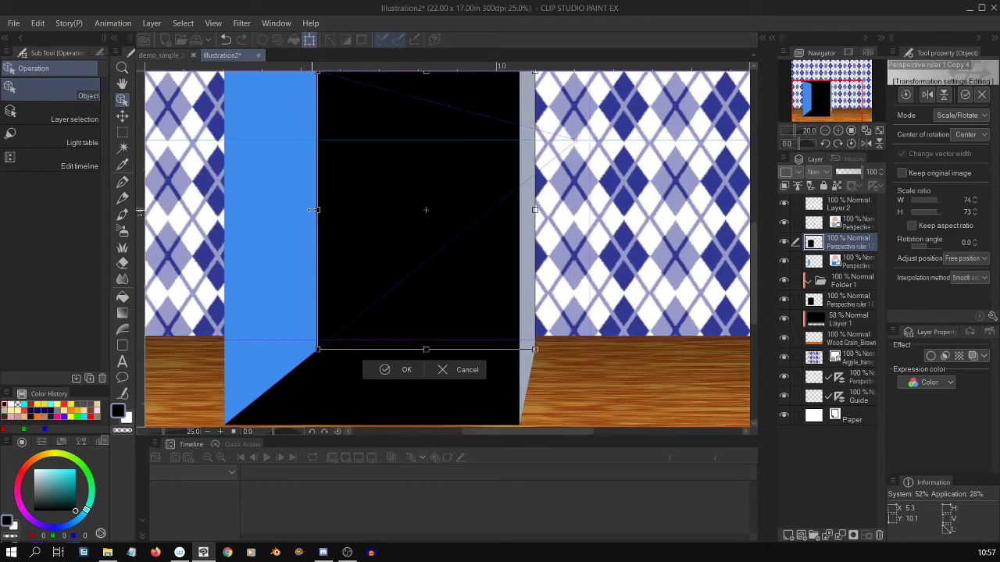
scroll(316, 210, up, 2)
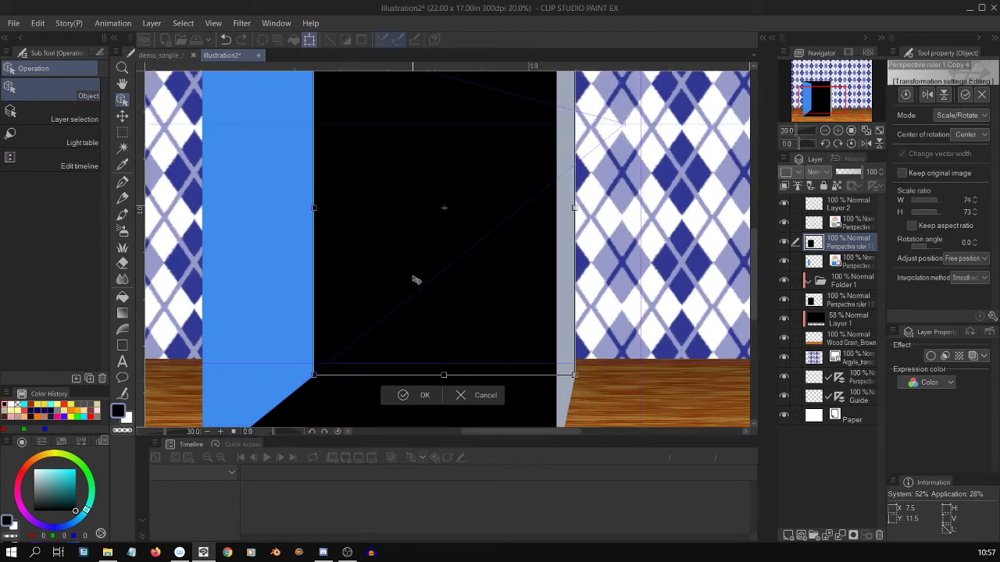
drag(314, 208, 313, 208)
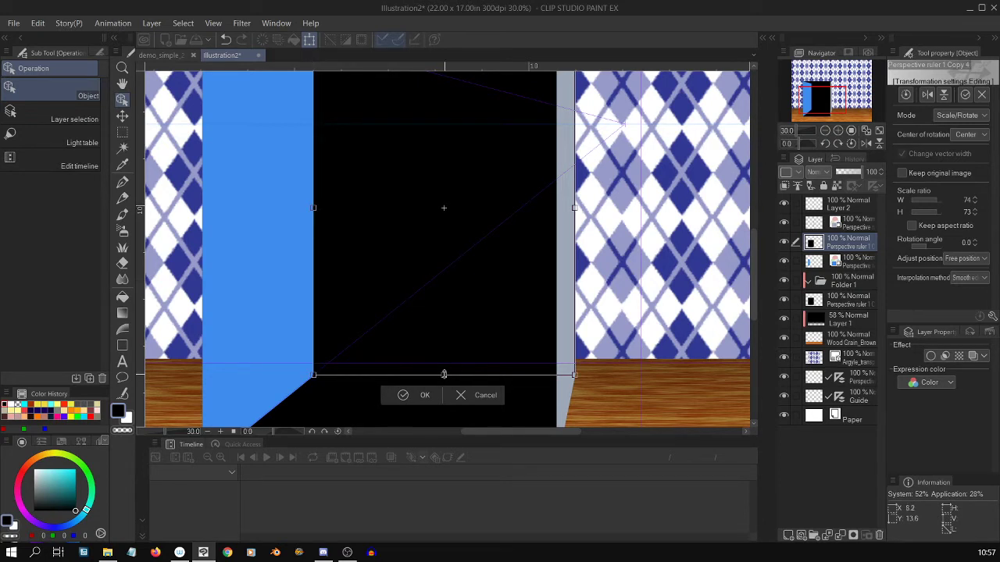
drag(444, 375, 443, 374)
drag(753, 294, 754, 271)
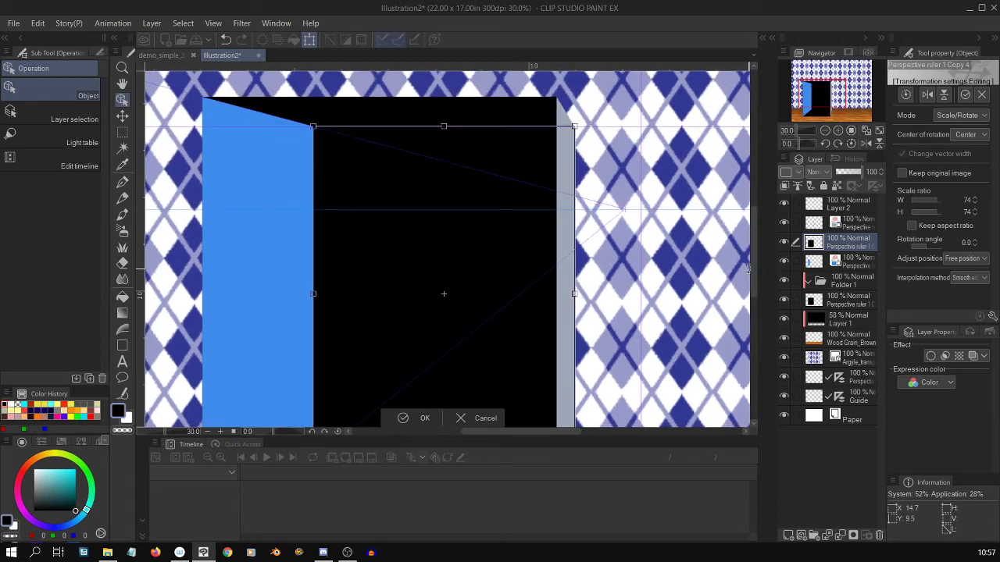
key(Return)
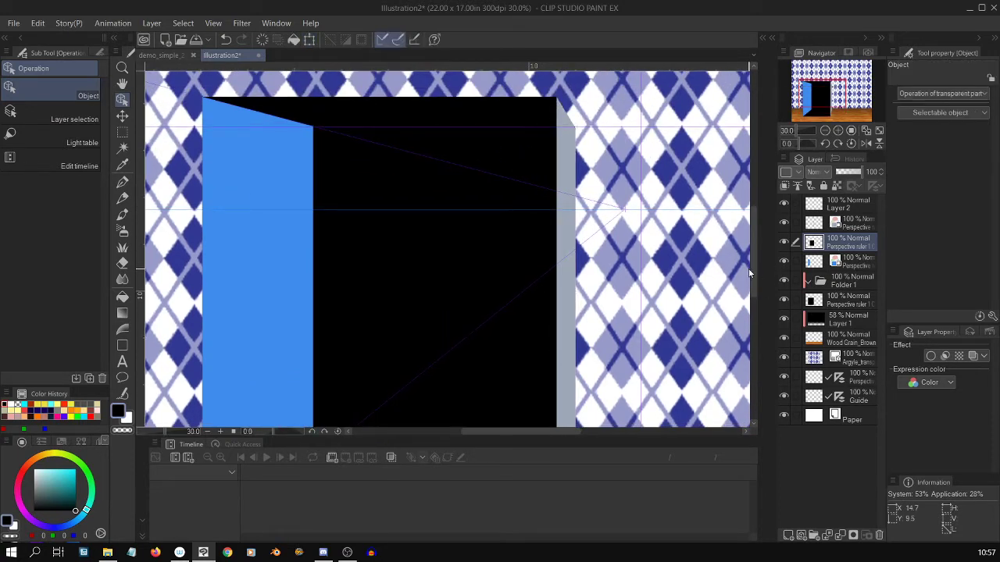
Apply the blue layer color effect to the black back face and try a slight transformation of its lower edge
click(973, 357)
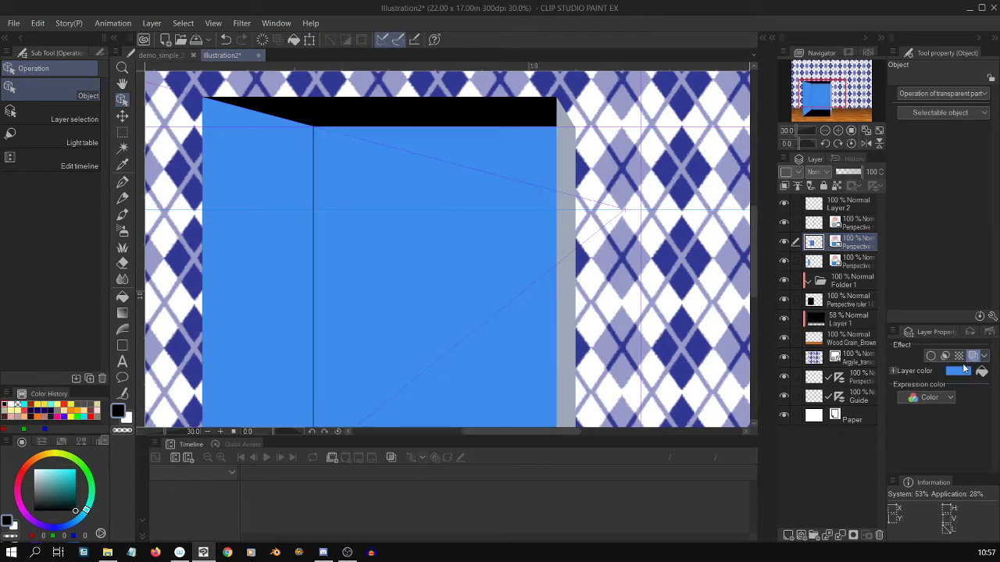
key(ctrl+t)
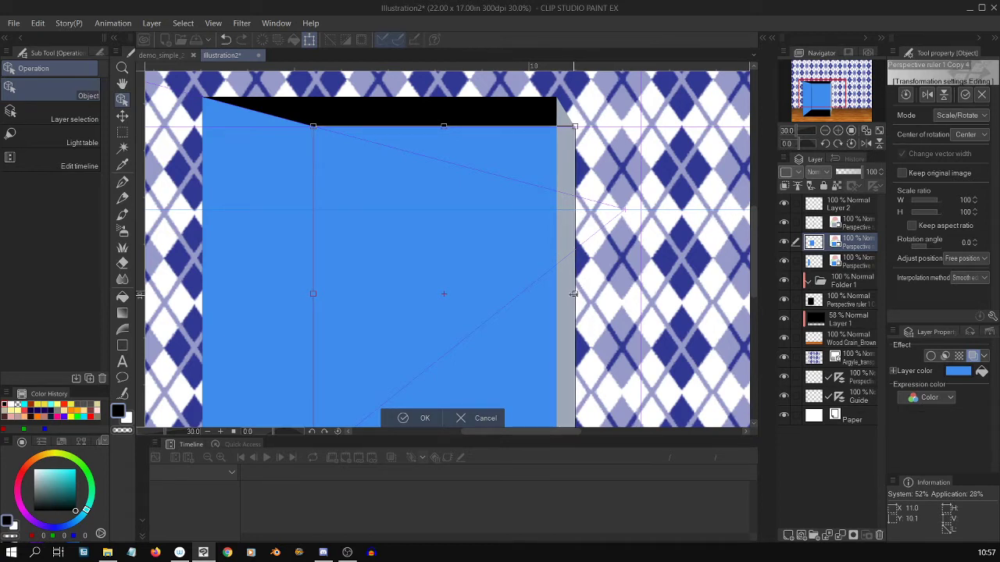
key(Return)
drag(753, 233, 753, 260)
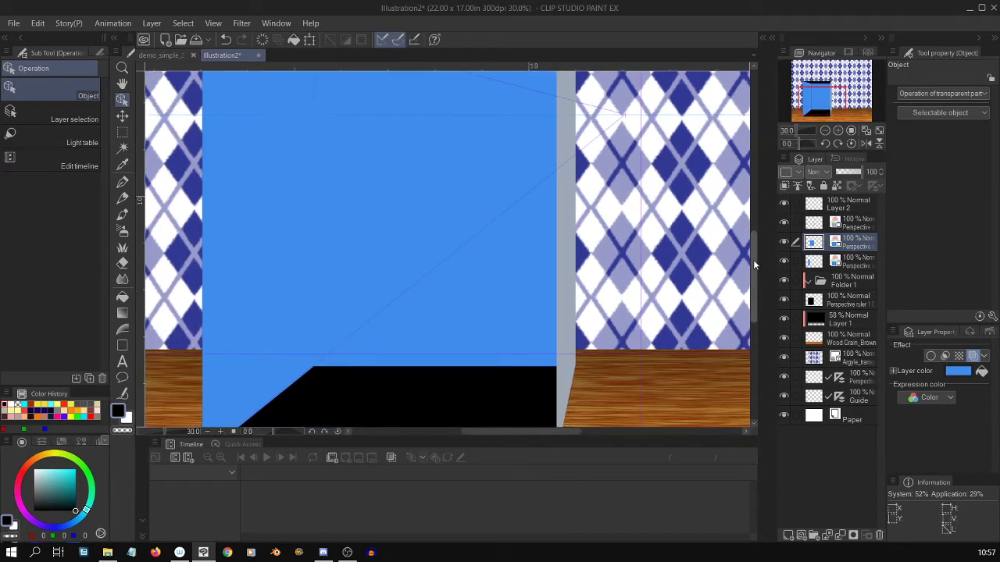
key(ctrl+t)
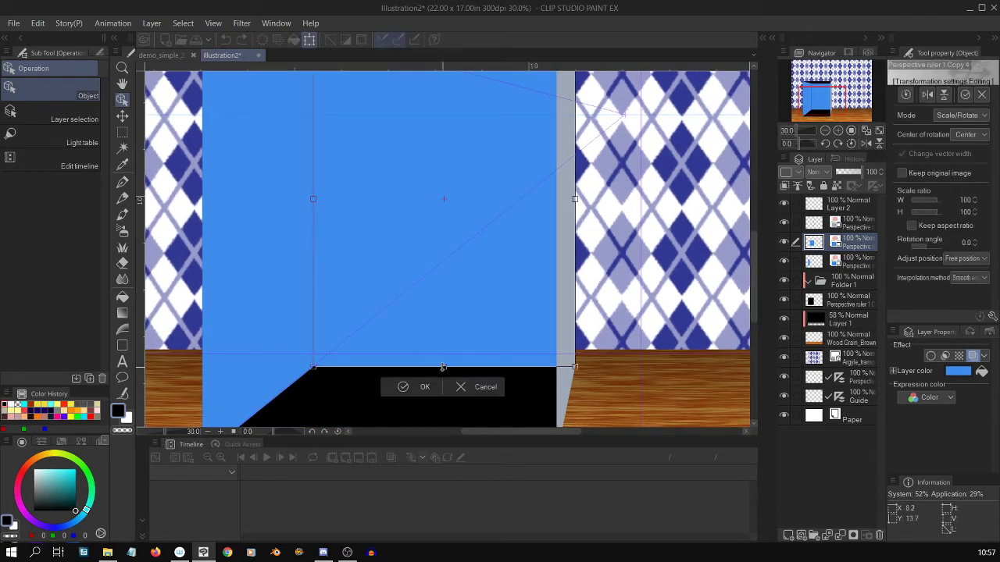
mouse_move(442, 367)
mouse_down()
mouse_move(453, 370)
mouse_move(443, 358)
mouse_move(443, 367)
mouse_up()
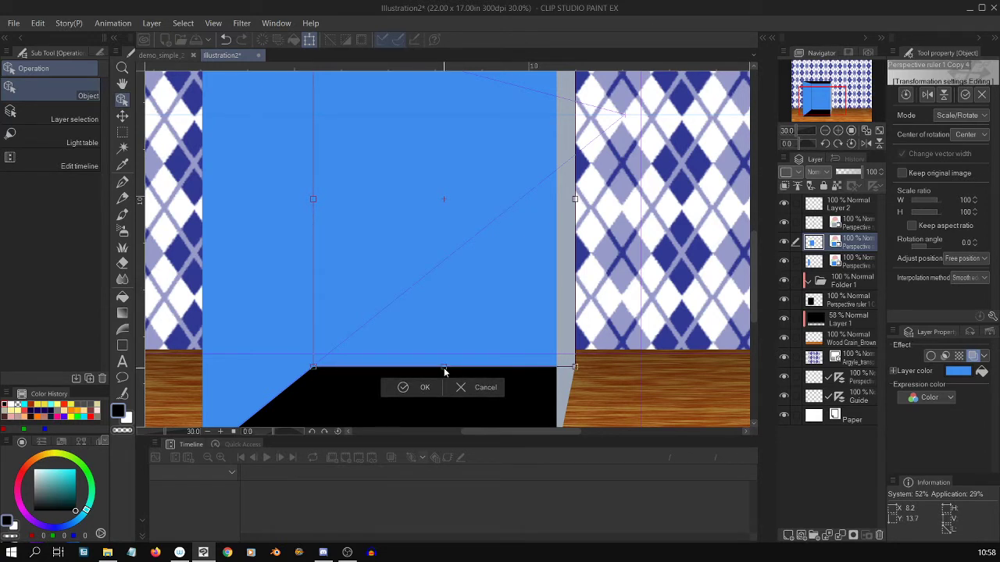
click(460, 381)
Duplicate the black front rectangle's layer and place the copy directly above the blue inner side face's layer
drag(753, 297, 753, 268)
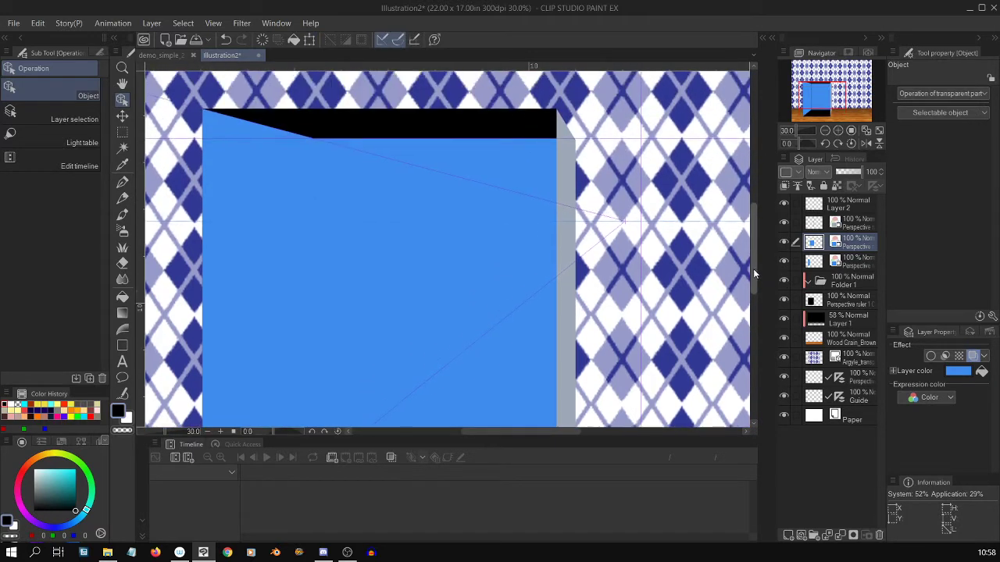
click(850, 262)
click(841, 303)
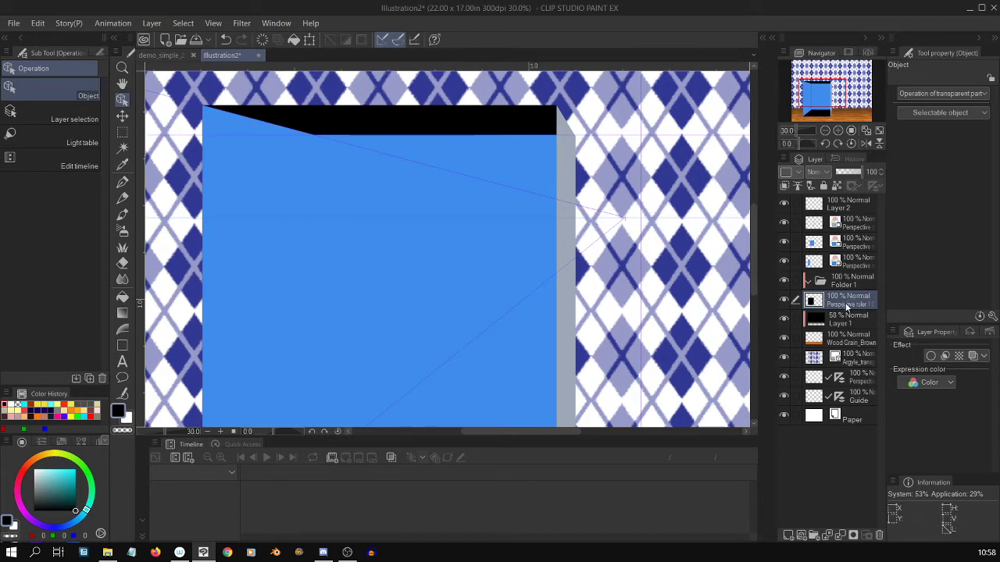
click(854, 243)
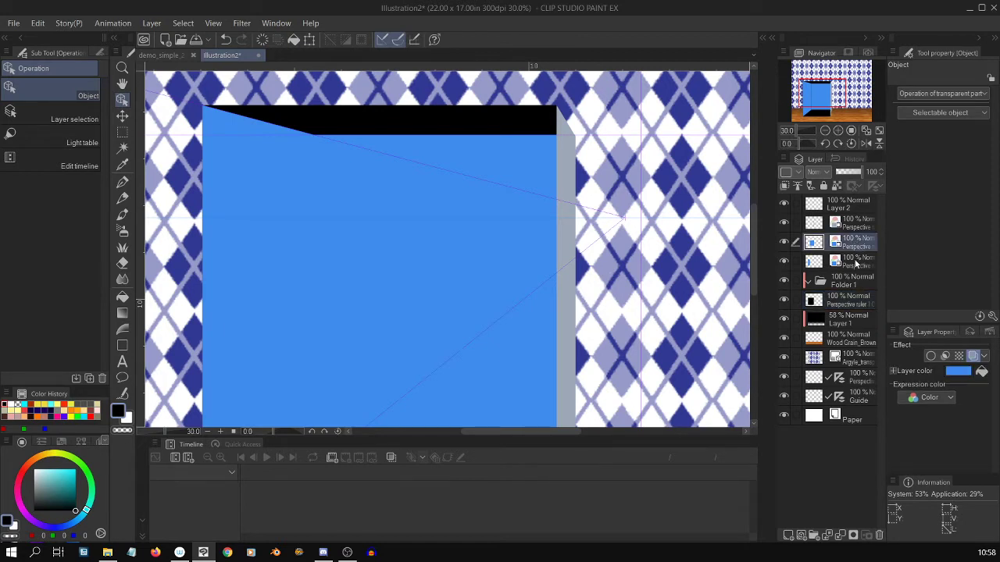
click(855, 264)
key(ctrl+v)
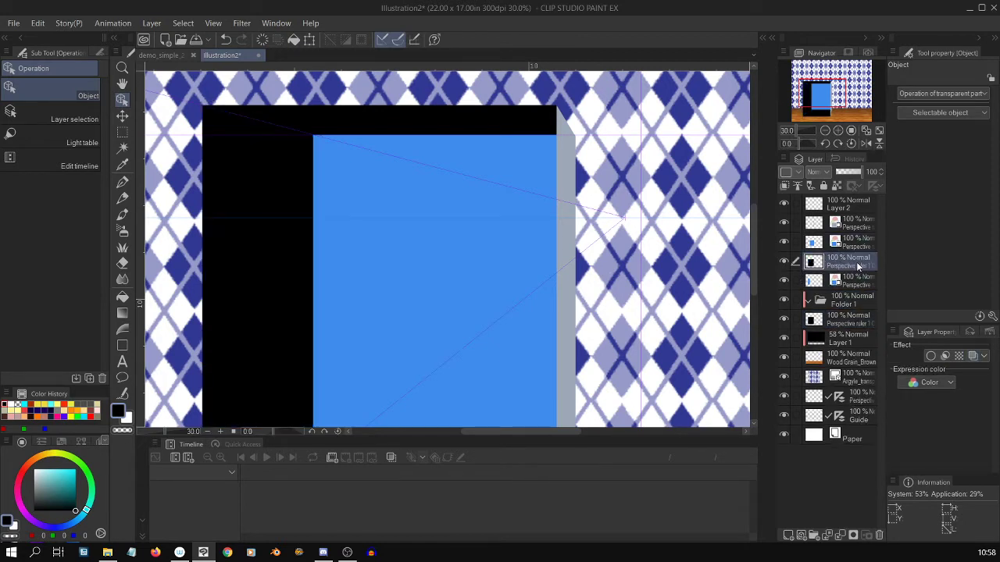
Transform the black copy by raising its lower edge to the back face's upper edge, at 7% height
key(ctrl+t)
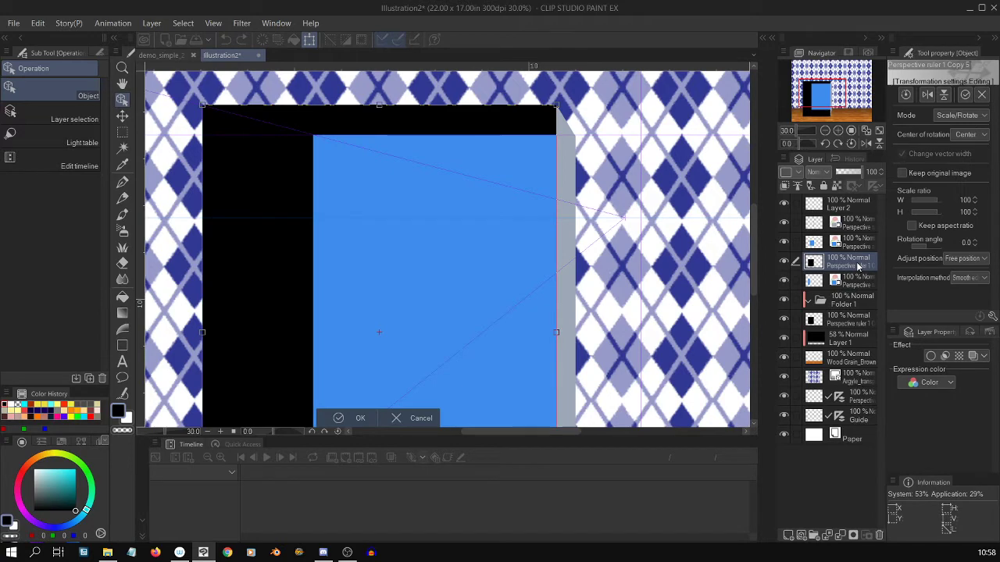
drag(753, 252, 754, 303)
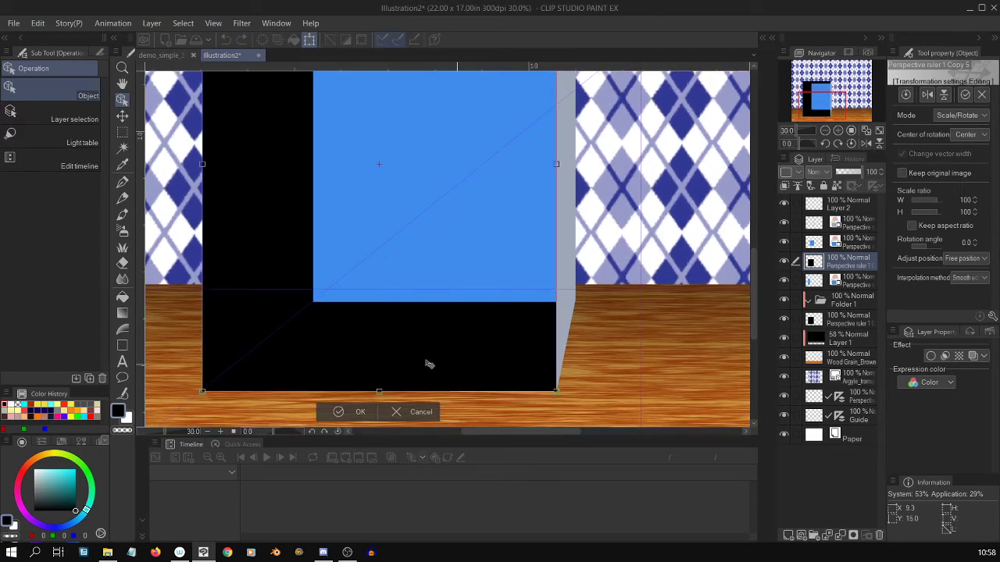
drag(376, 392, 392, 85)
drag(754, 297, 752, 219)
drag(375, 235, 379, 181)
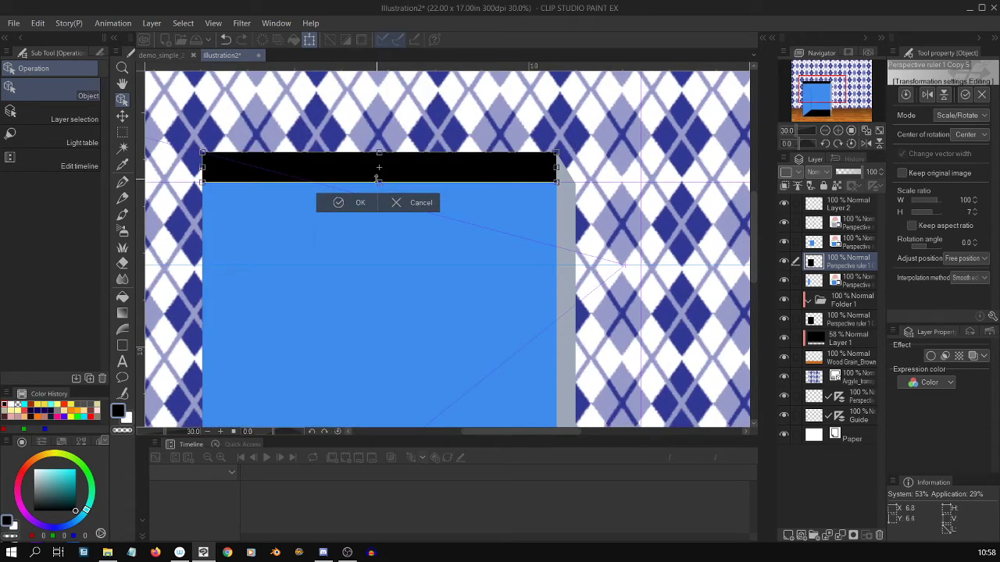
Move the strip's two lower corners to the back face's upper corners to shape the ceiling face, and apply the transformation
scroll(379, 179, up, 2)
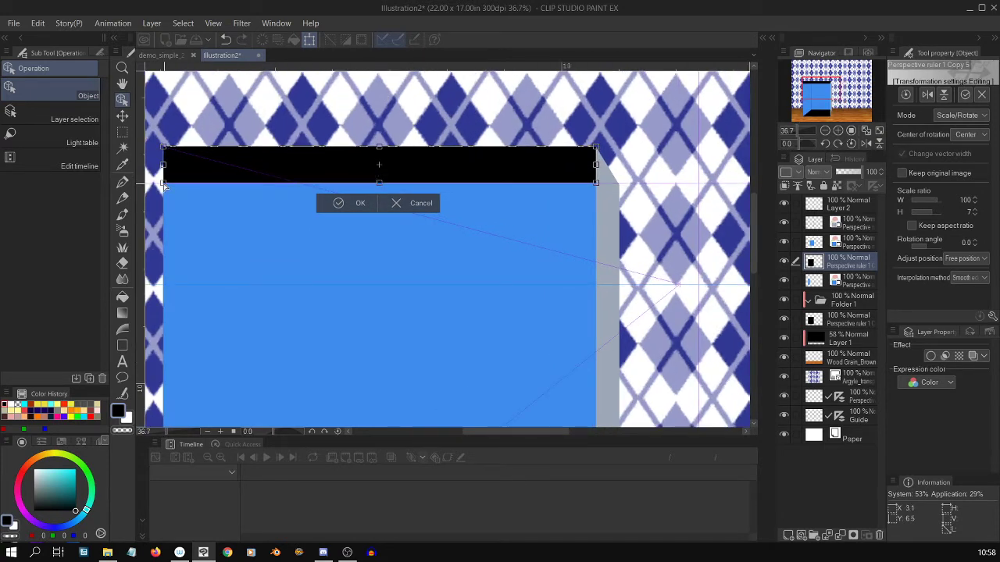
drag(164, 186, 296, 185)
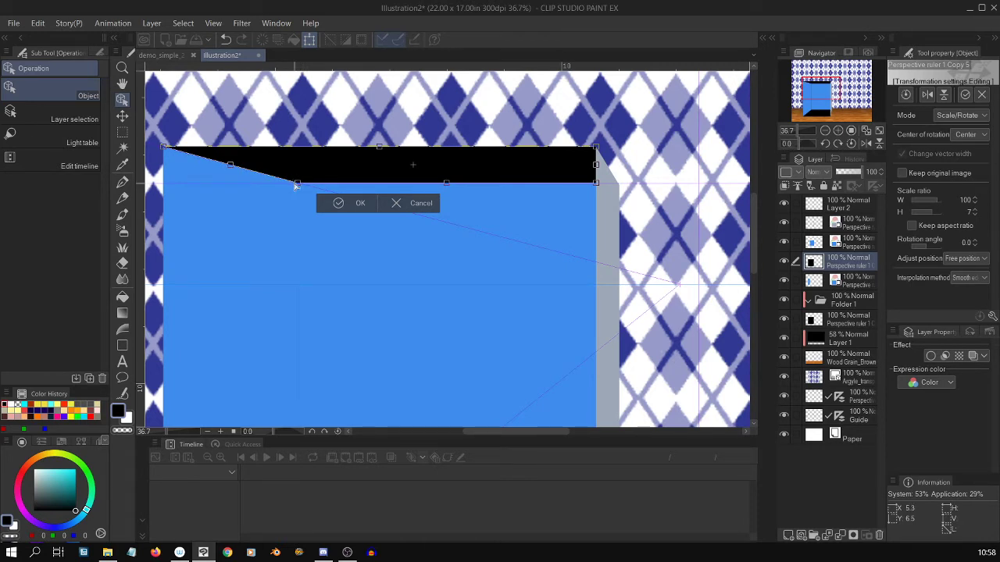
drag(595, 182, 617, 184)
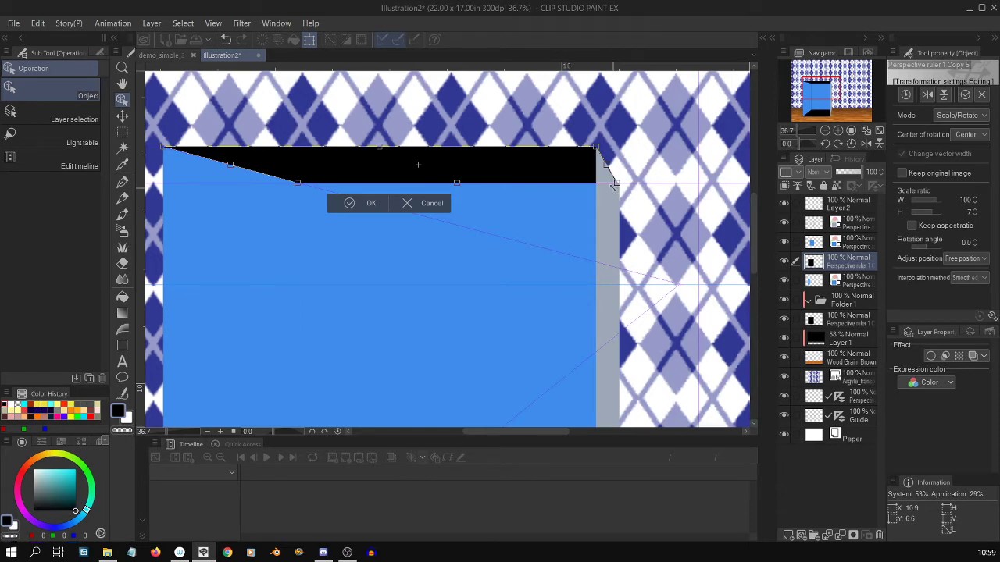
key(Return)
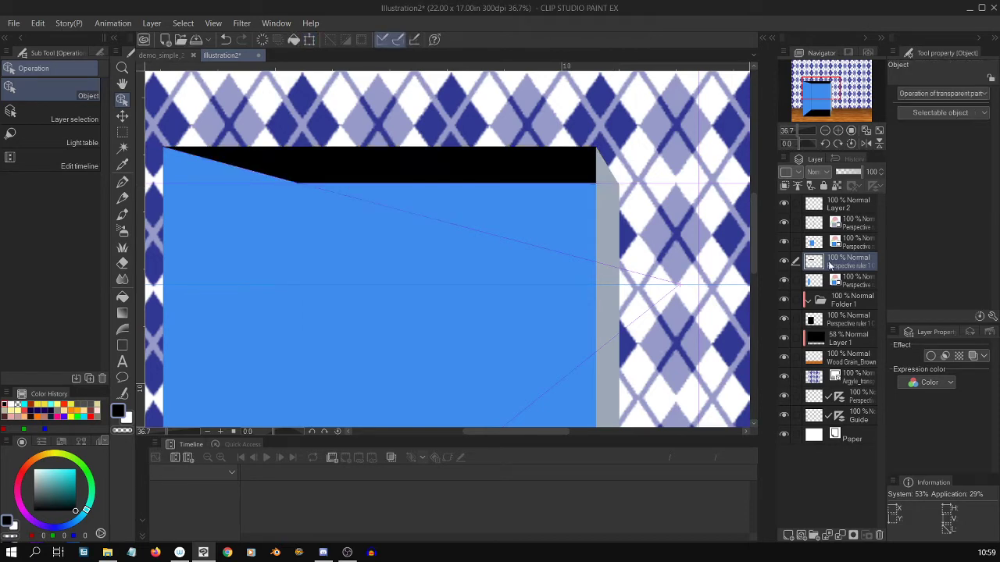
Duplicate the black front rectangle's layer and place the copy directly above Folder 1
drag(755, 248, 752, 320)
click(850, 320)
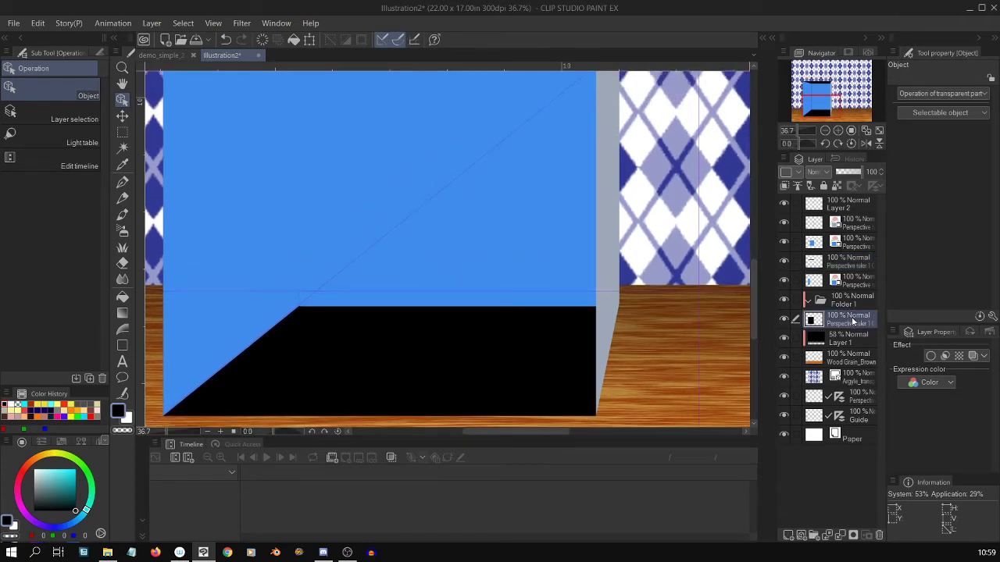
click(850, 300)
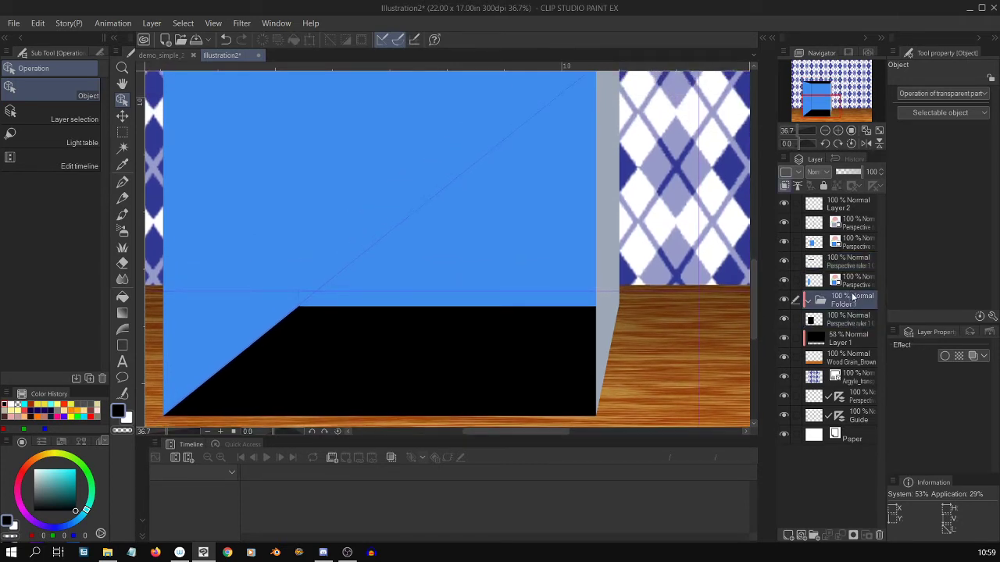
drag(851, 320, 851, 298)
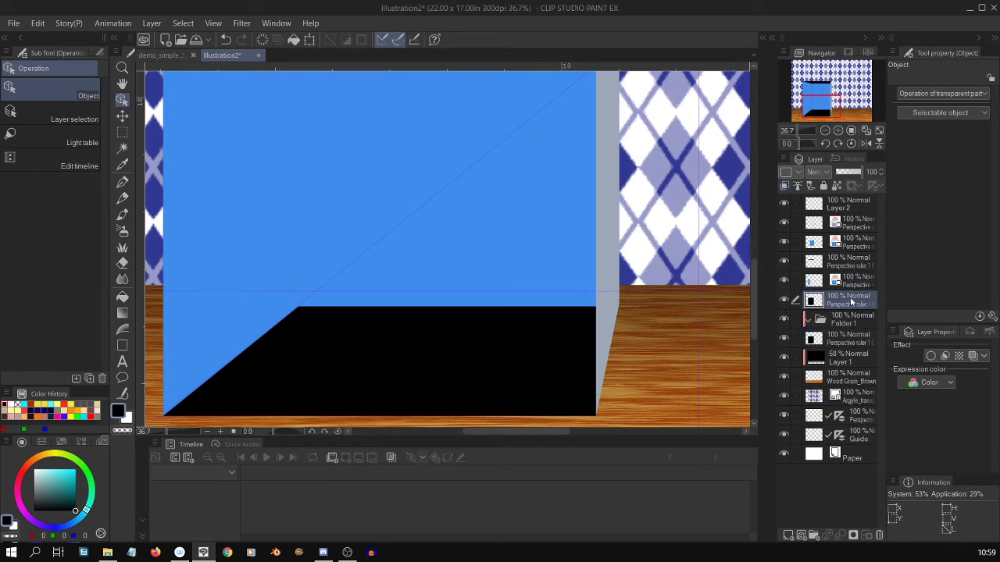
Transform the new copy by lowering its upper edge to the back face's lower edge, at 20% height
key(ctrl+t)
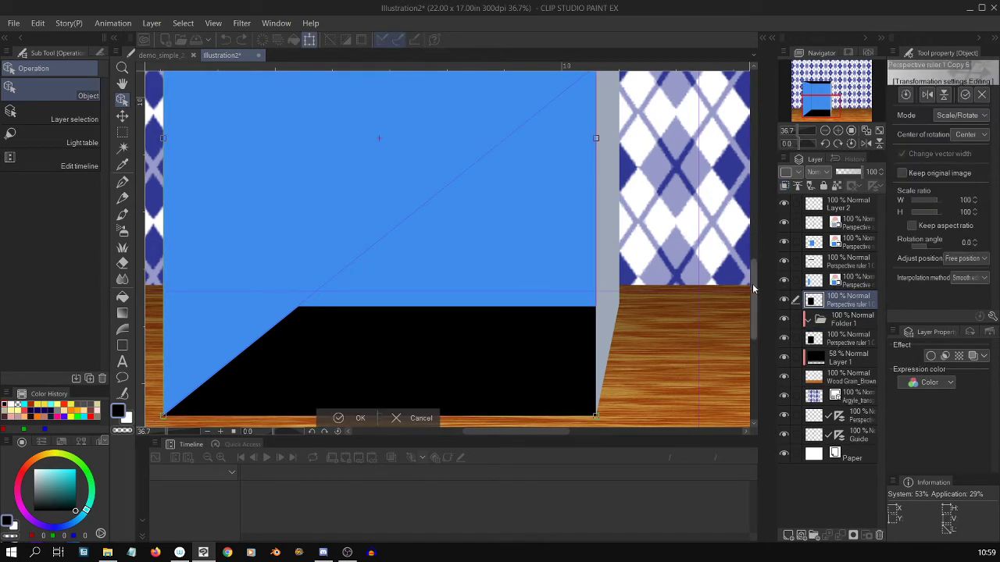
drag(752, 284, 756, 233)
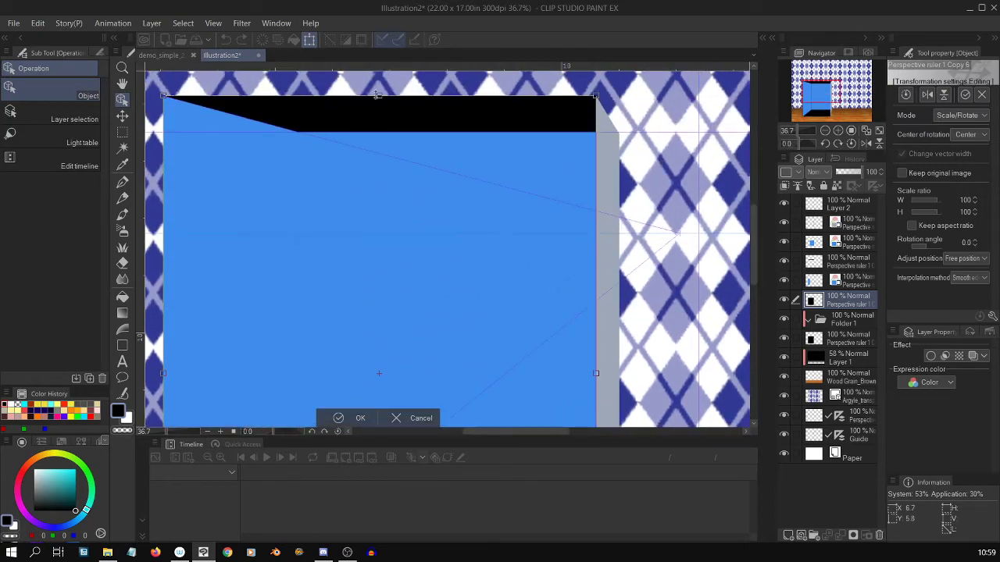
drag(390, 240, 390, 394)
drag(753, 246, 750, 299)
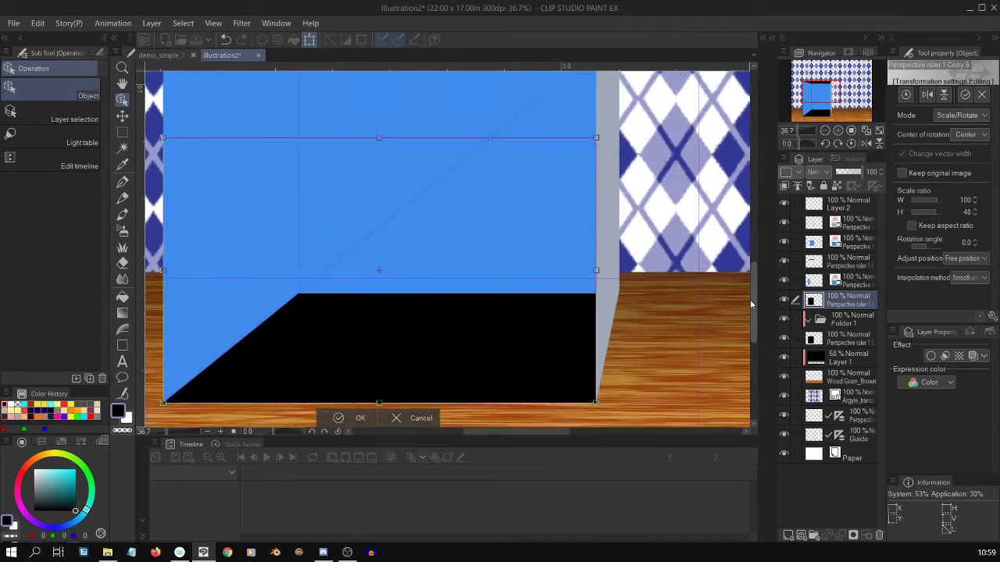
drag(377, 137, 380, 300)
Move the strip's two upper corners to the back face's lower corners to shape the floor face, and apply the transformation
scroll(385, 309, up, 1)
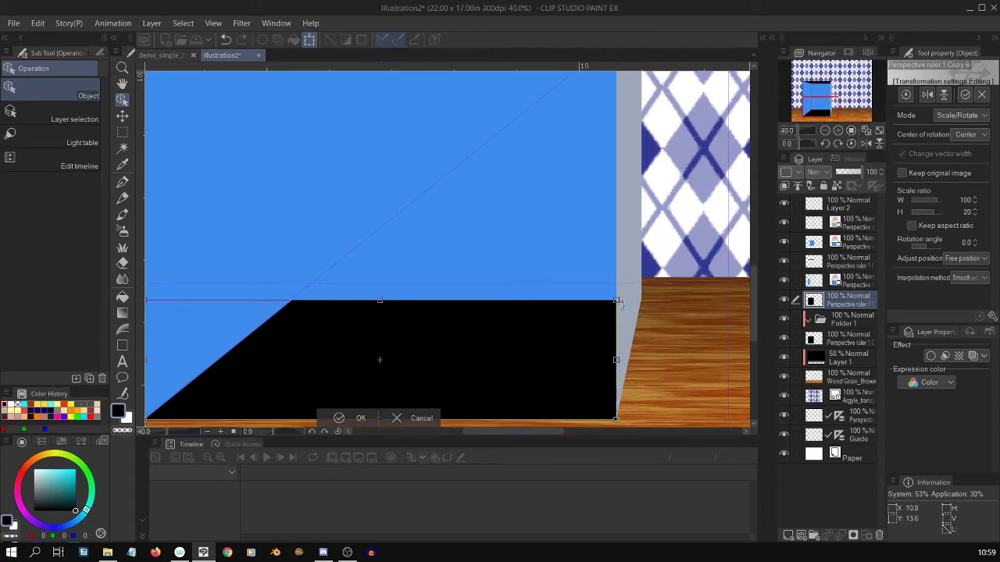
drag(617, 300, 641, 303)
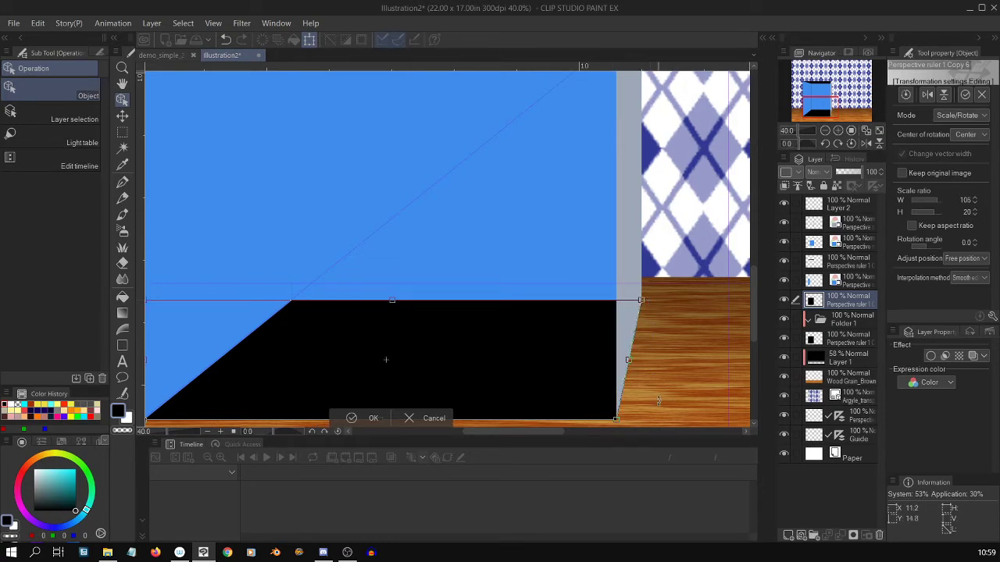
drag(559, 431, 539, 426)
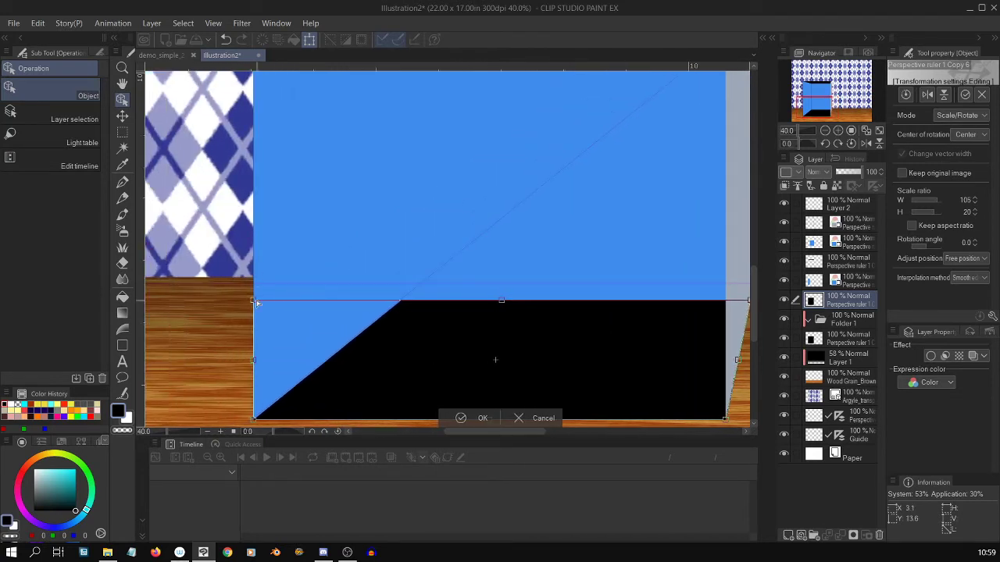
drag(258, 304, 402, 306)
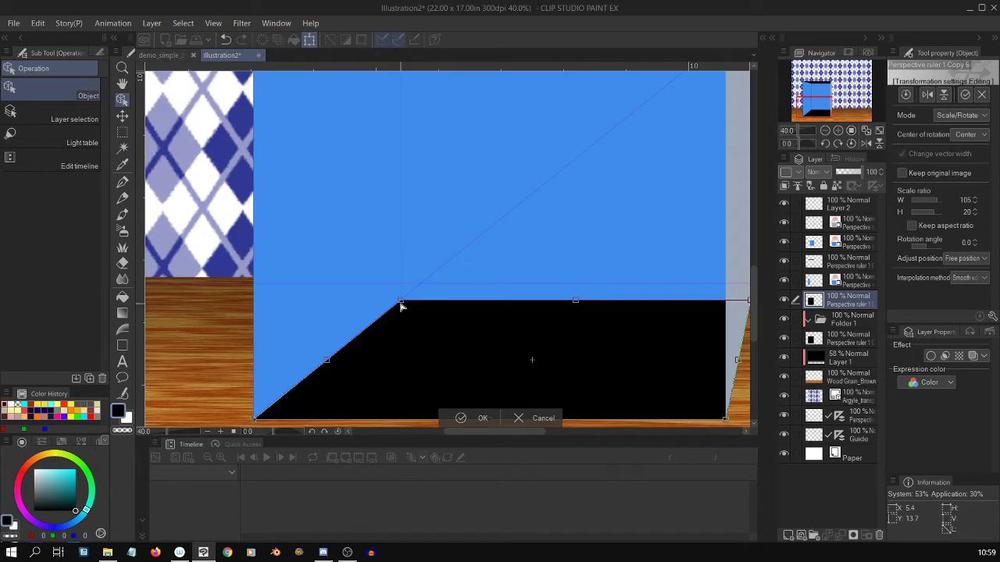
drag(400, 305, 402, 303)
key(ctrl+minus)
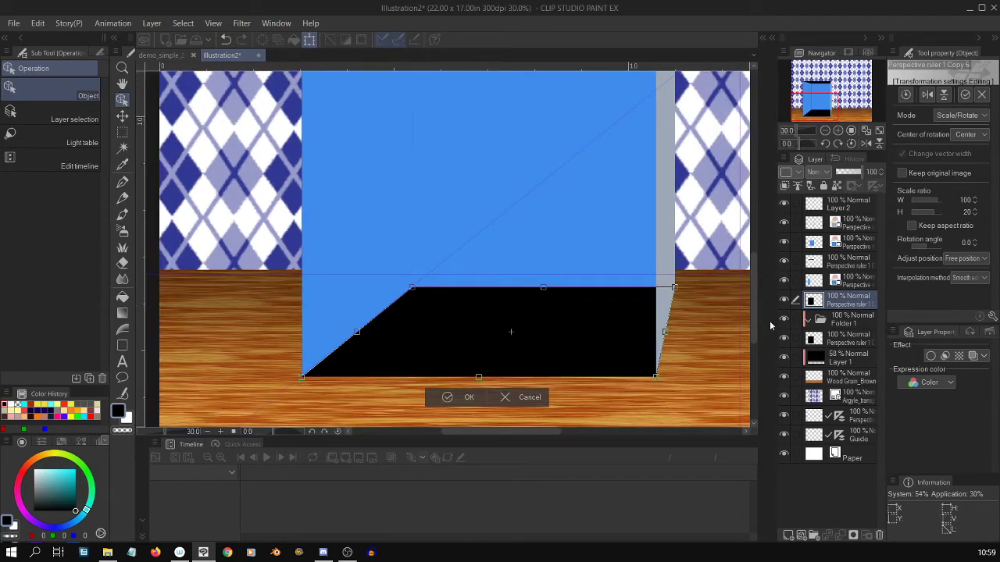
key(Return)
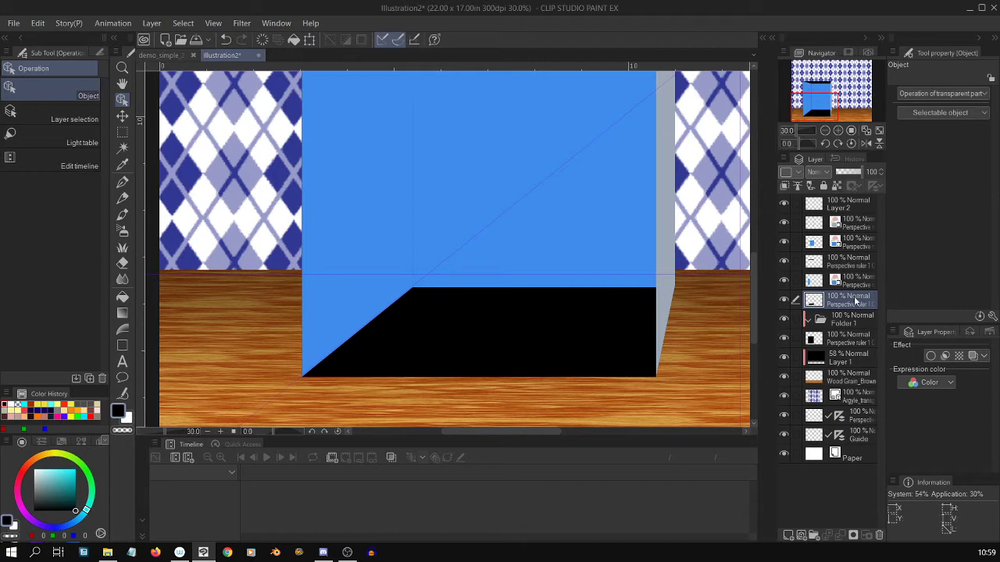
Apply the blue layer color effect to the floor and ceiling faces and switch it off for the back face
click(972, 356)
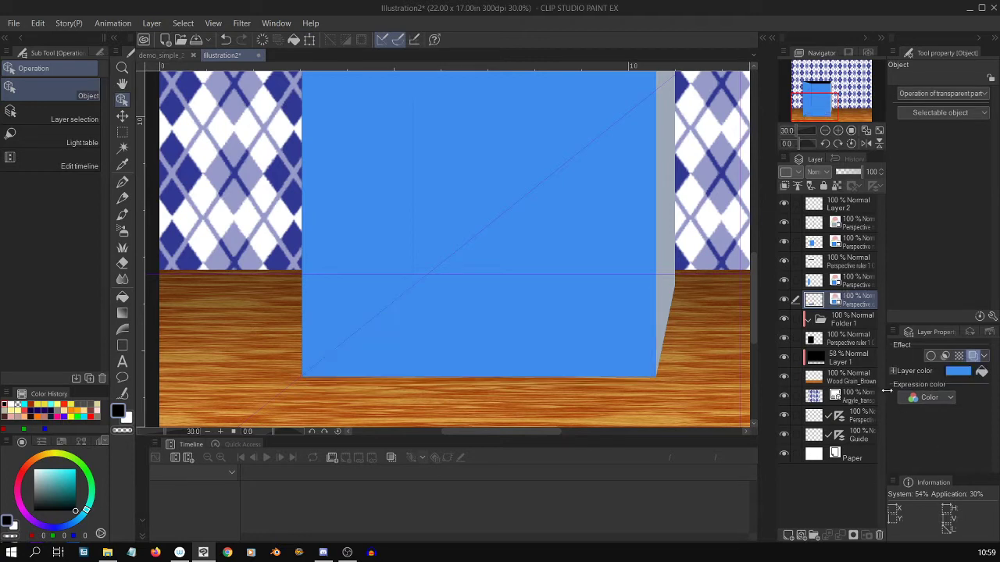
click(853, 259)
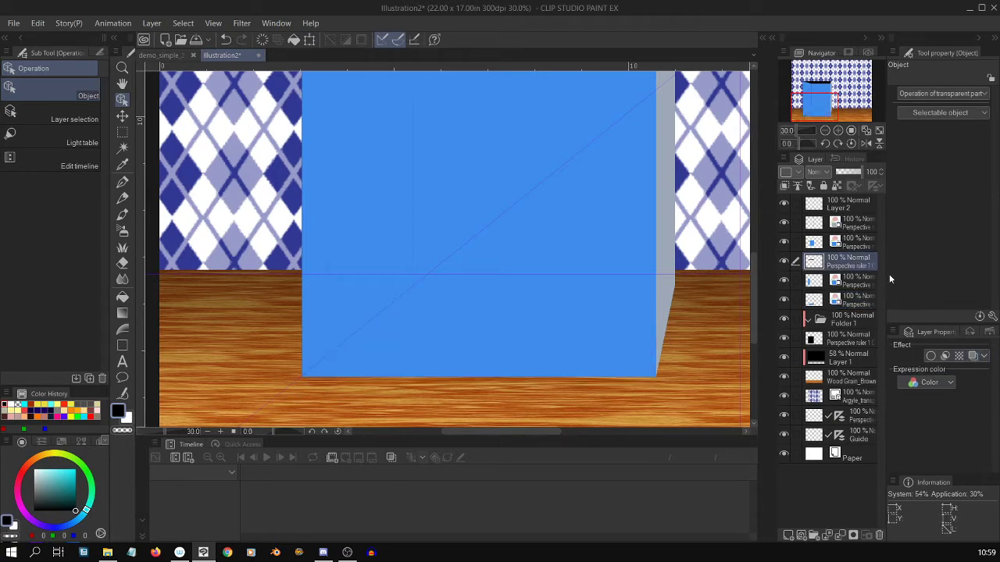
click(972, 357)
key(ctrl+minus)
drag(752, 266, 754, 229)
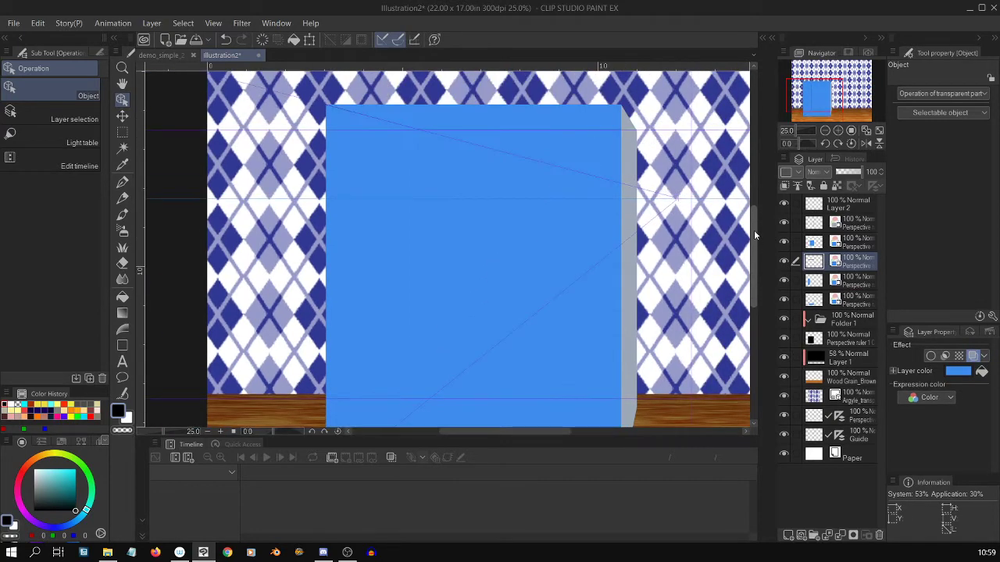
click(855, 244)
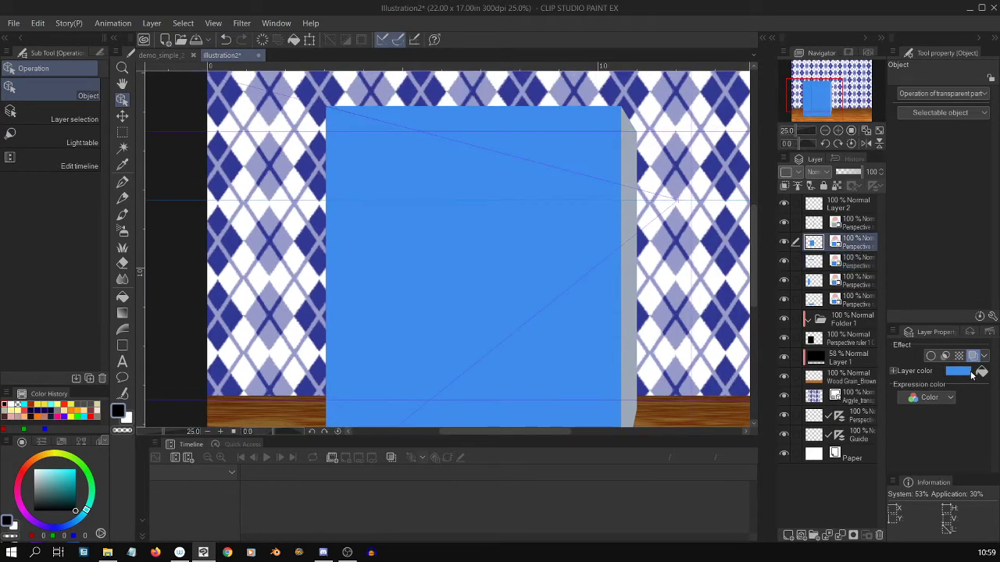
click(972, 356)
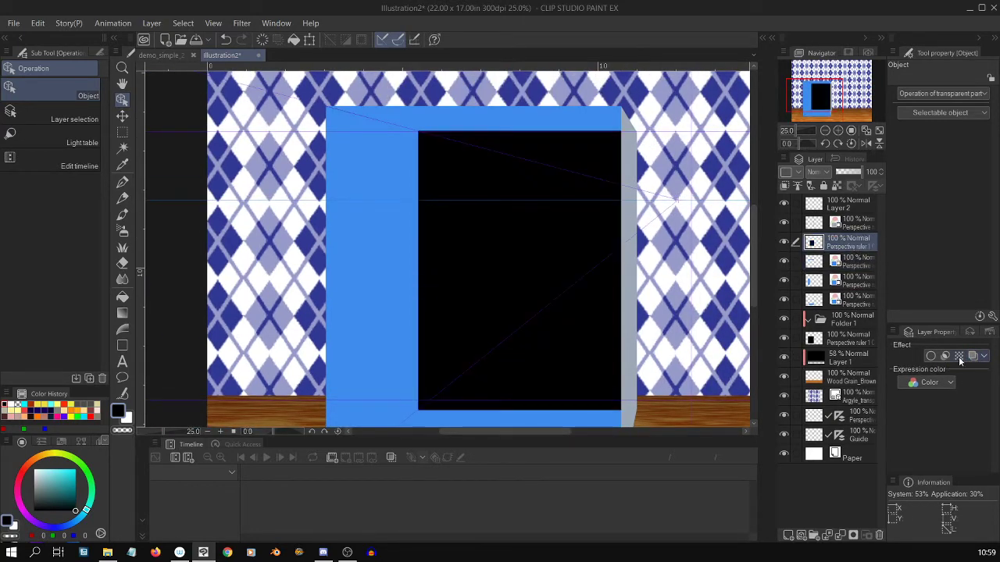
Change the inner side face's layer color from blue to a light grey
click(855, 280)
click(958, 371)
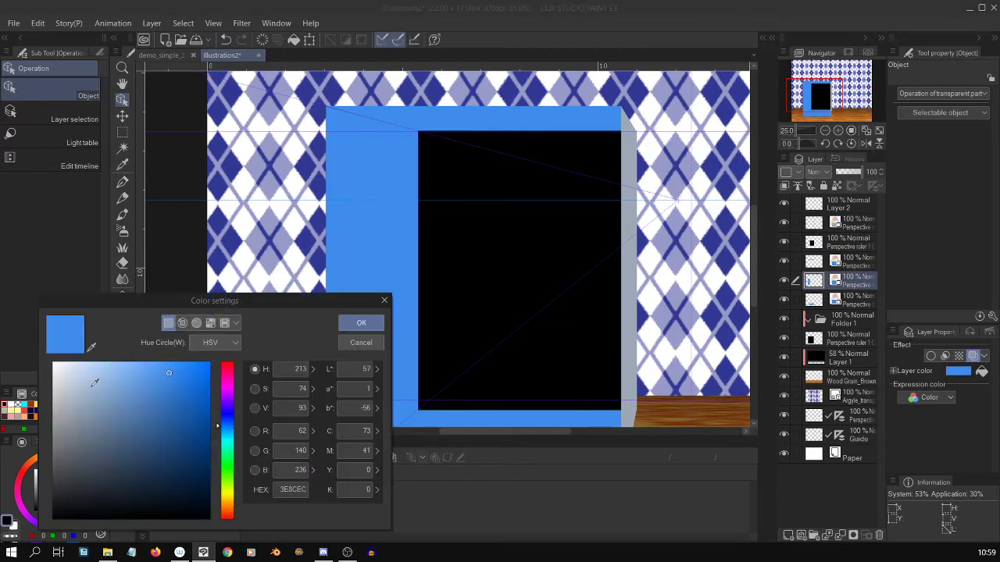
click(59, 384)
click(361, 323)
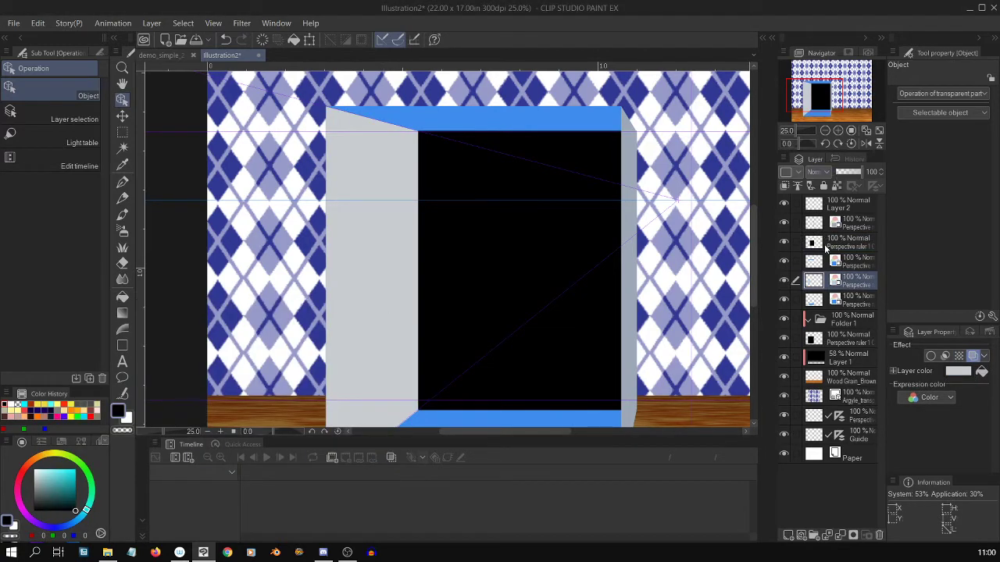
Move the back, ceiling, inner side and floor face layers of the box into Folder 1
key(ctrl+minus)
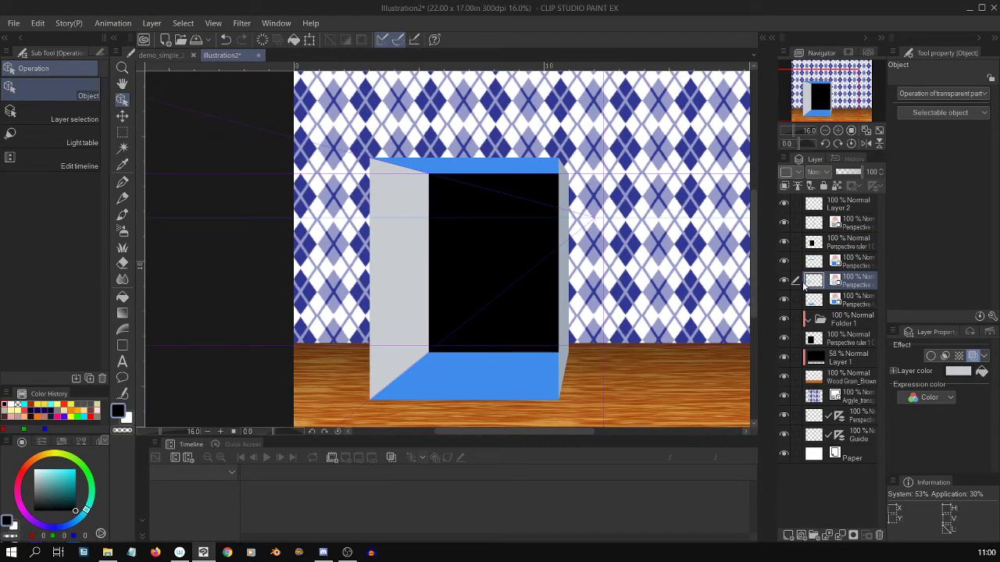
key(ctrl+plus)
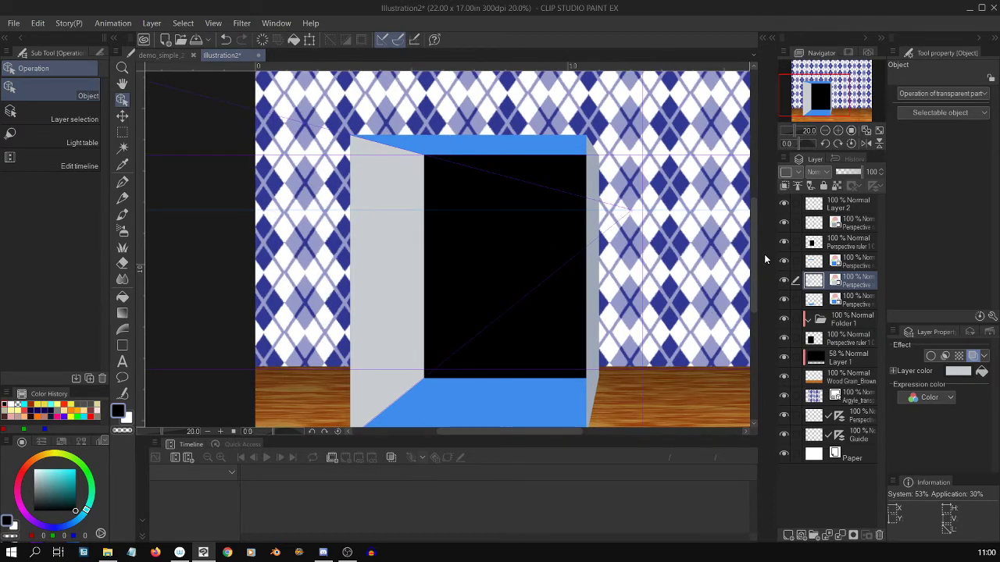
mouse_move(752, 258)
mouse_down()
mouse_move(752, 245)
mouse_move(755, 266)
mouse_up()
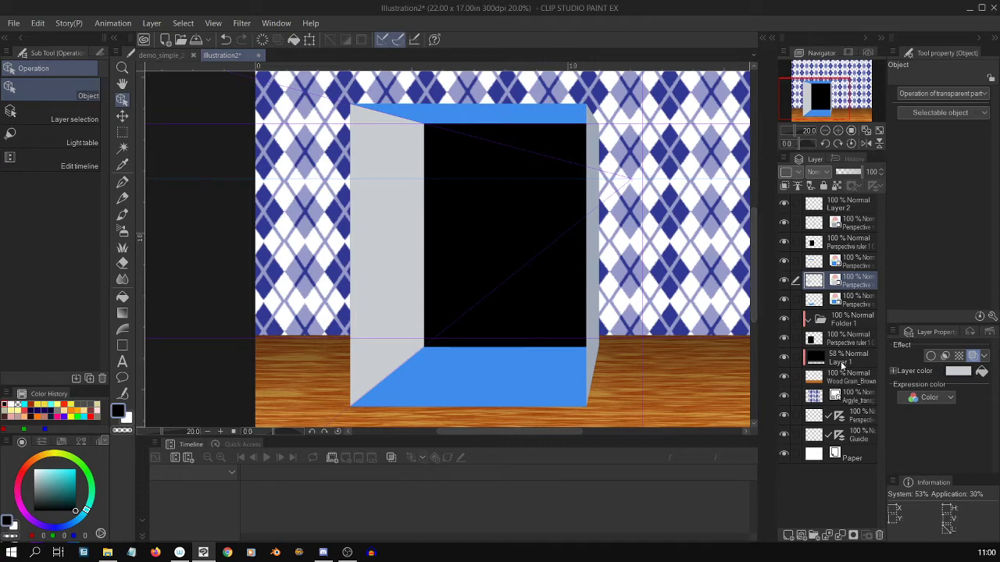
click(858, 369)
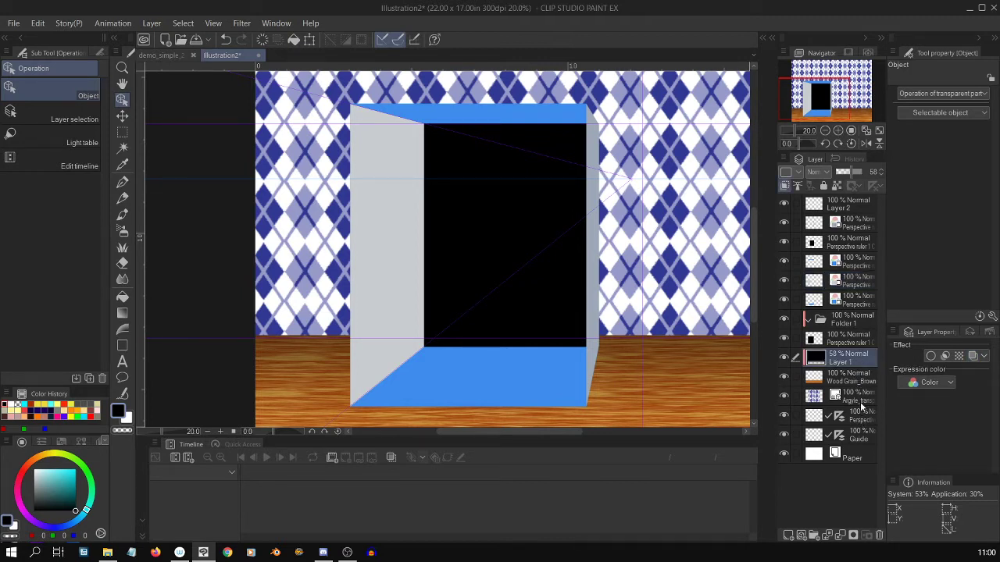
shift+click(861, 400)
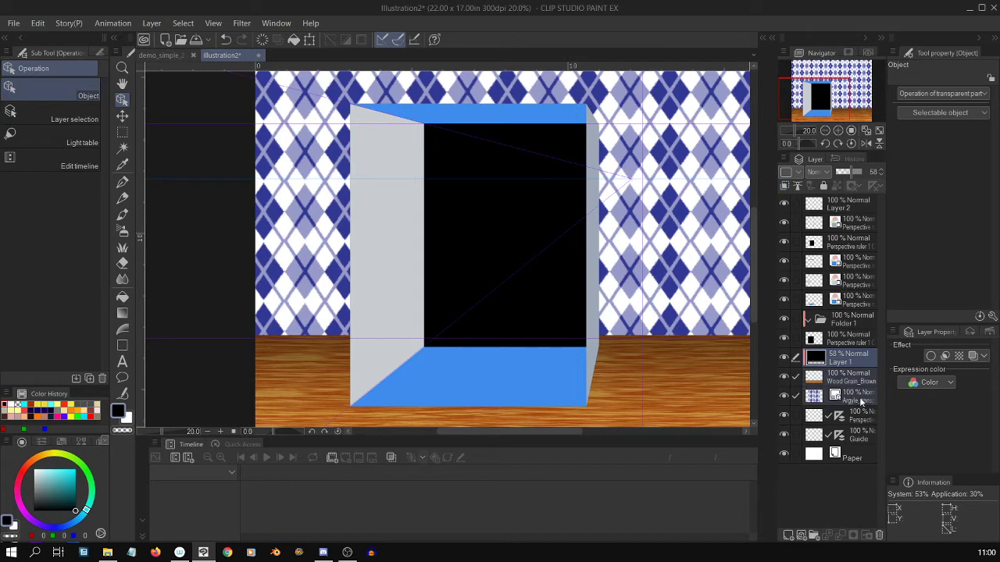
click(857, 301)
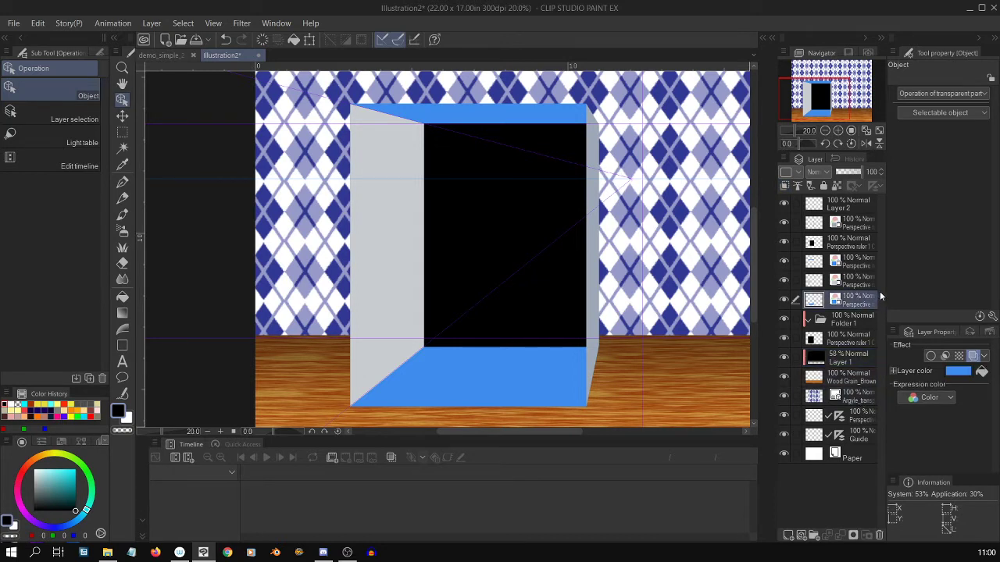
shift+click(864, 244)
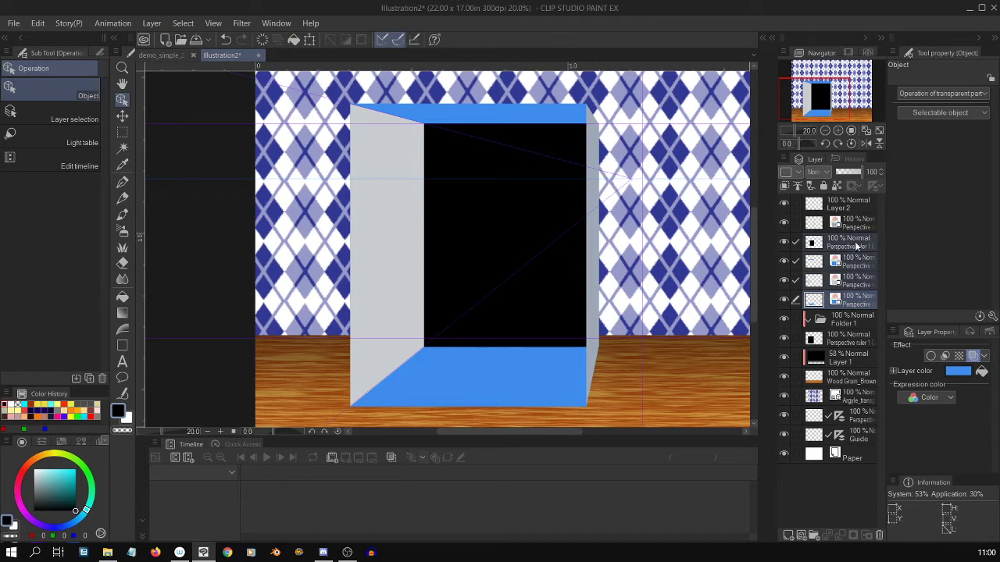
click(784, 222)
click(784, 222)
drag(850, 249, 851, 322)
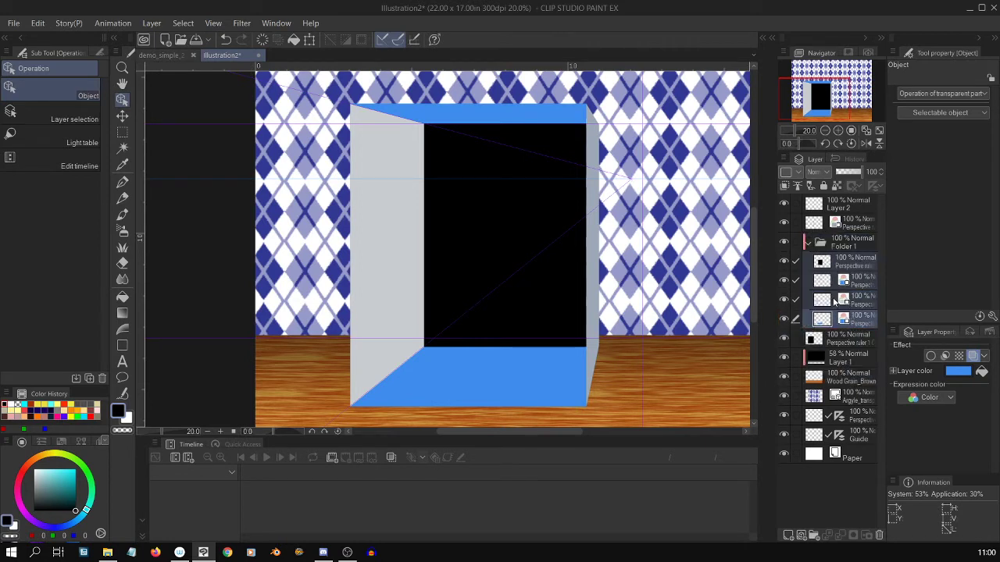
Delete the empty Layer 2 from above the outer side face layer
click(852, 225)
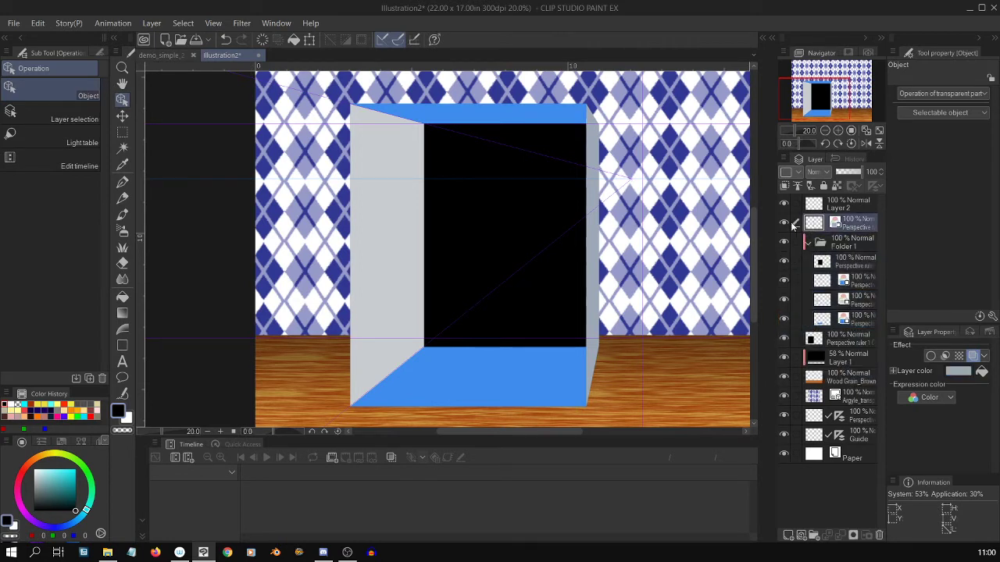
click(785, 223)
click(857, 267)
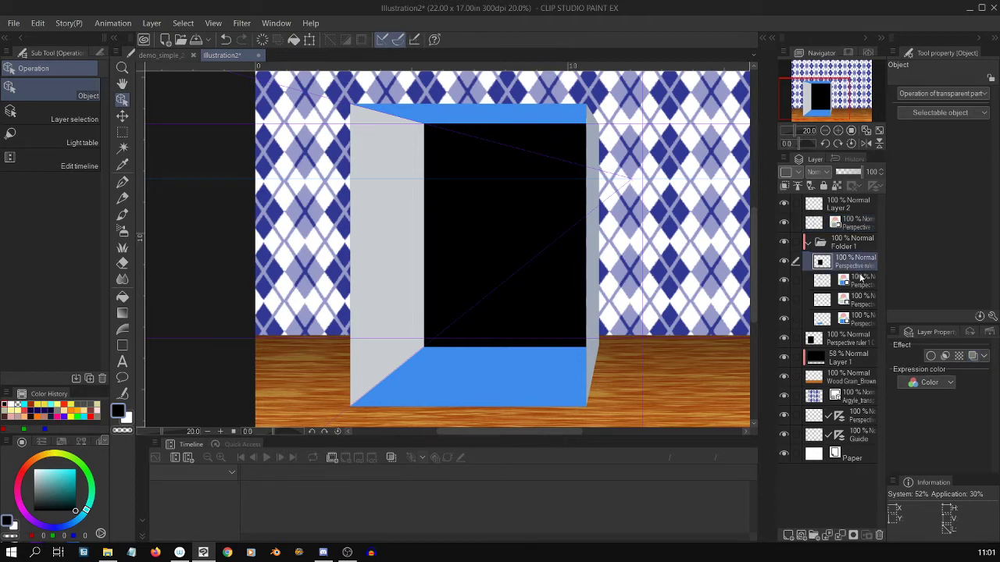
click(853, 204)
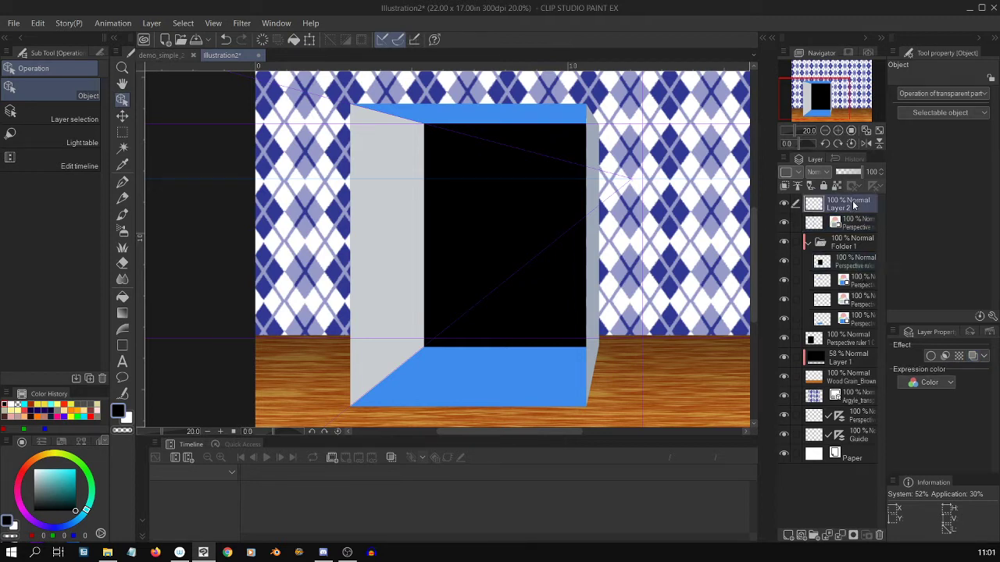
click(881, 536)
click(514, 213)
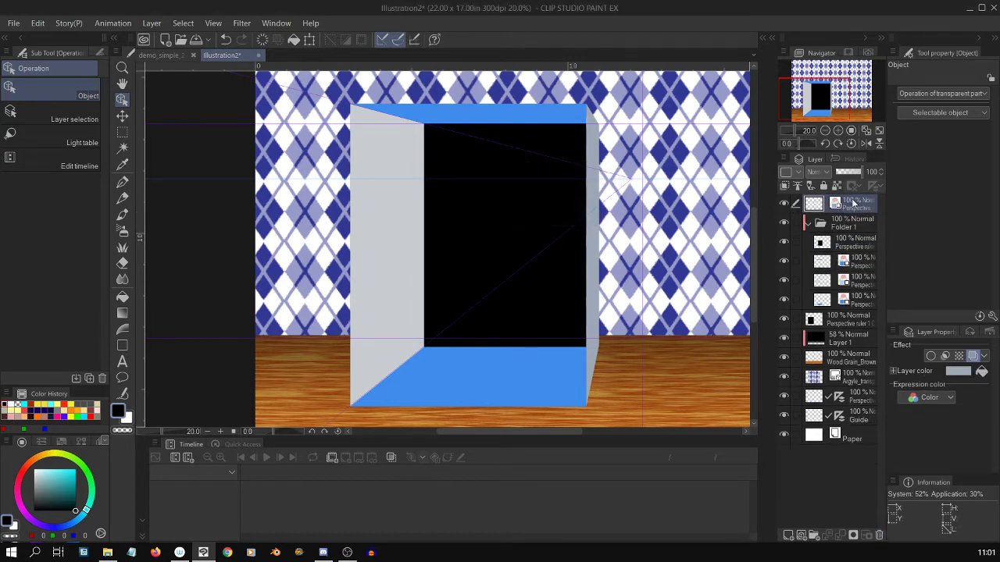
Duplicate Layer 1, the wood grain floor and the argyle wallpaper layers, and merge the three copies into one layer
click(853, 335)
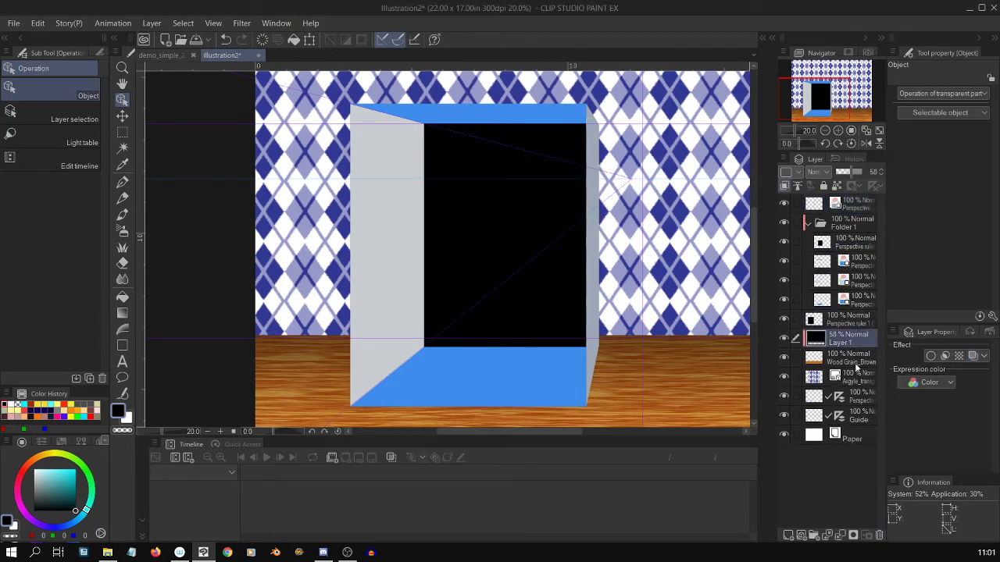
shift+click(858, 378)
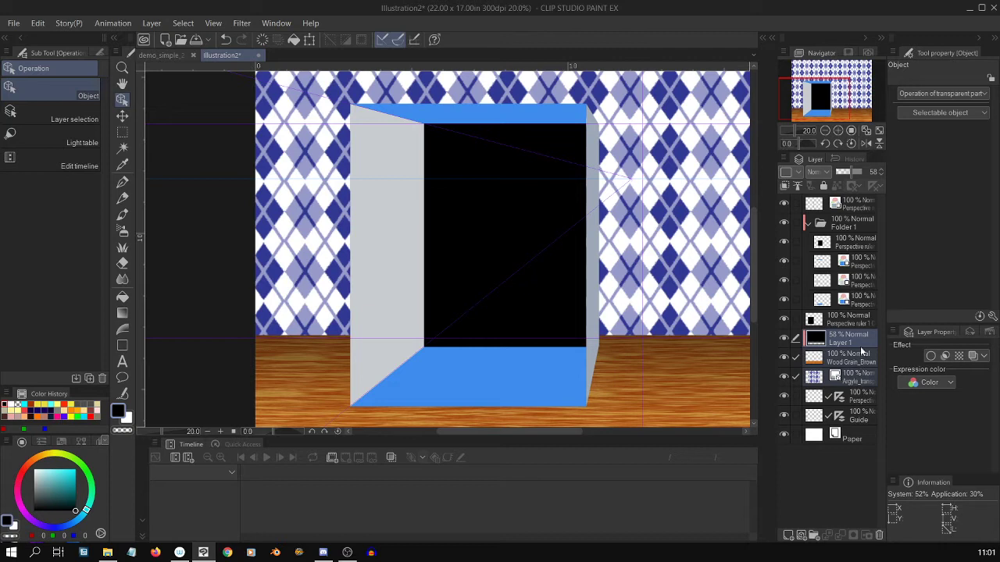
key(ctrl+v)
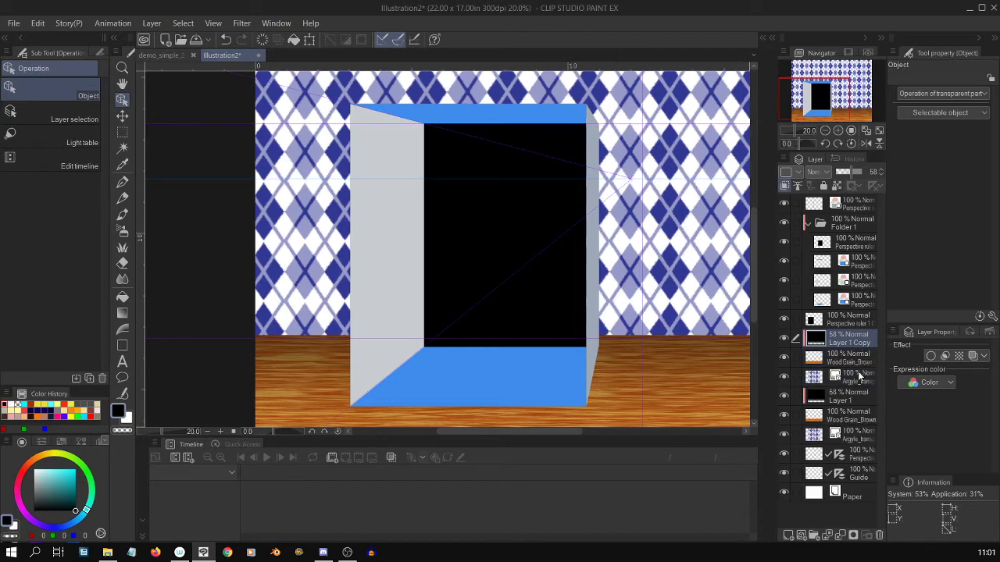
shift+click(859, 376)
right_click(855, 345)
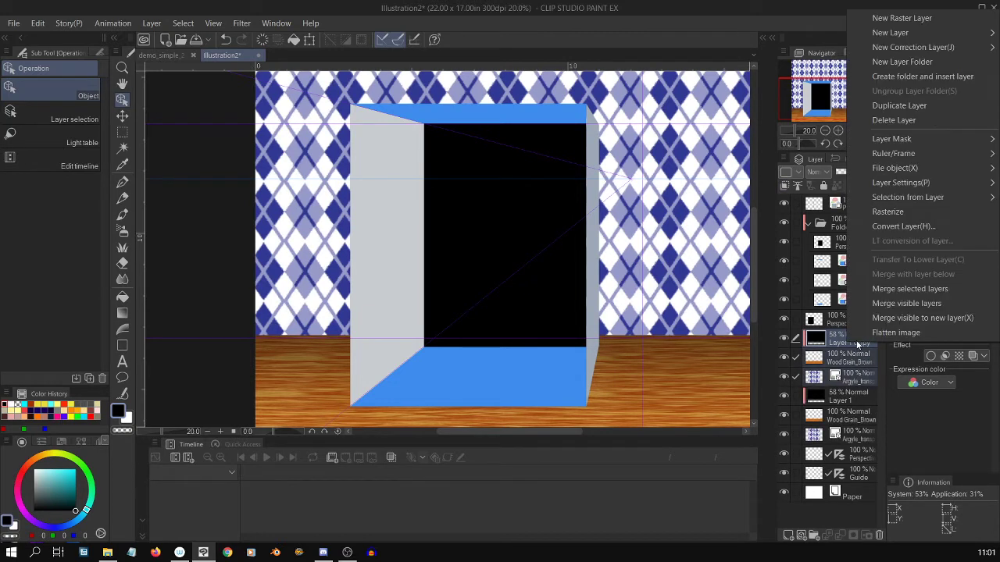
click(931, 290)
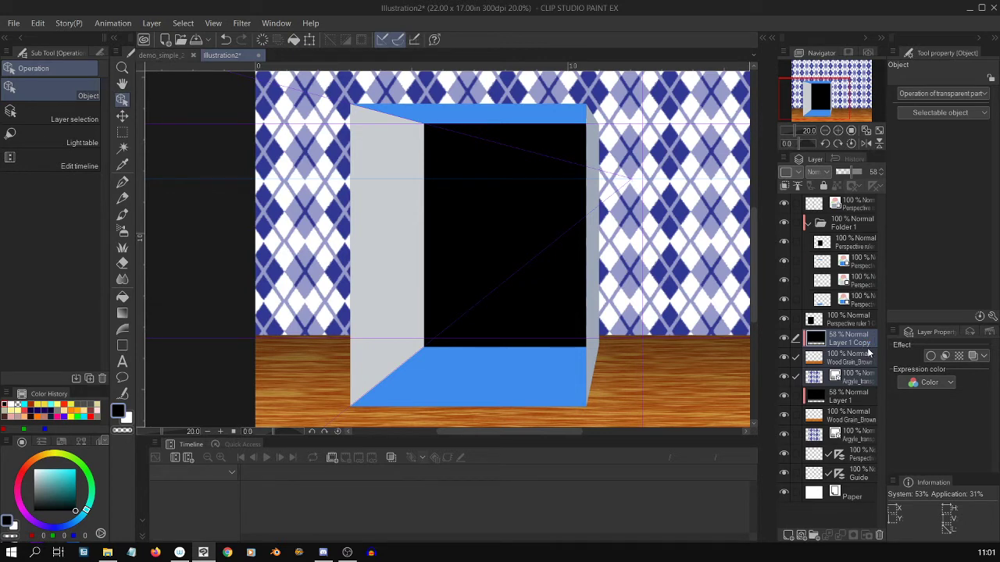
Place the merged room copy directly above the back face layer in Folder 1 and clip it to the layer below
drag(857, 344, 859, 239)
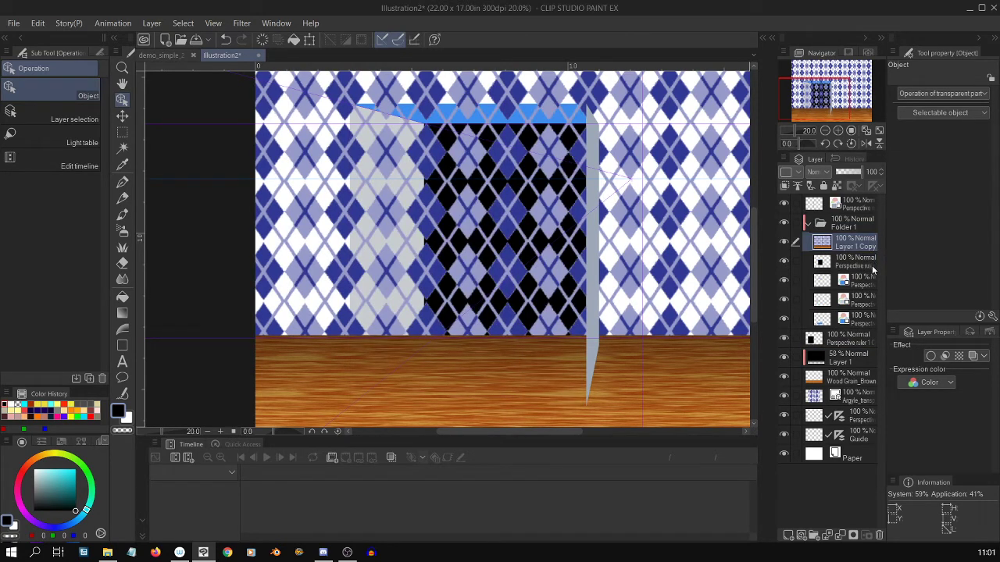
click(867, 266)
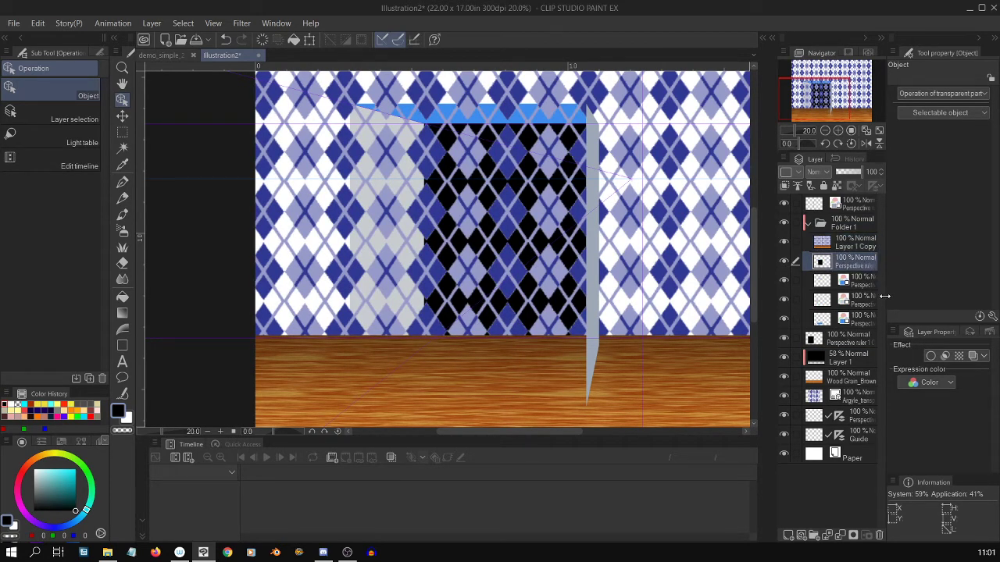
click(859, 242)
right_click(859, 242)
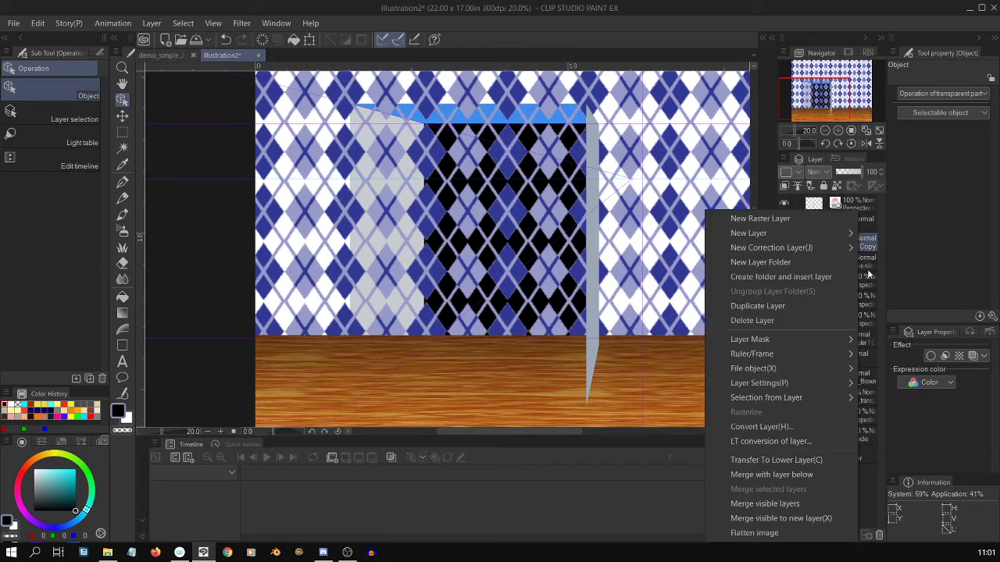
mouse_move(833, 379)
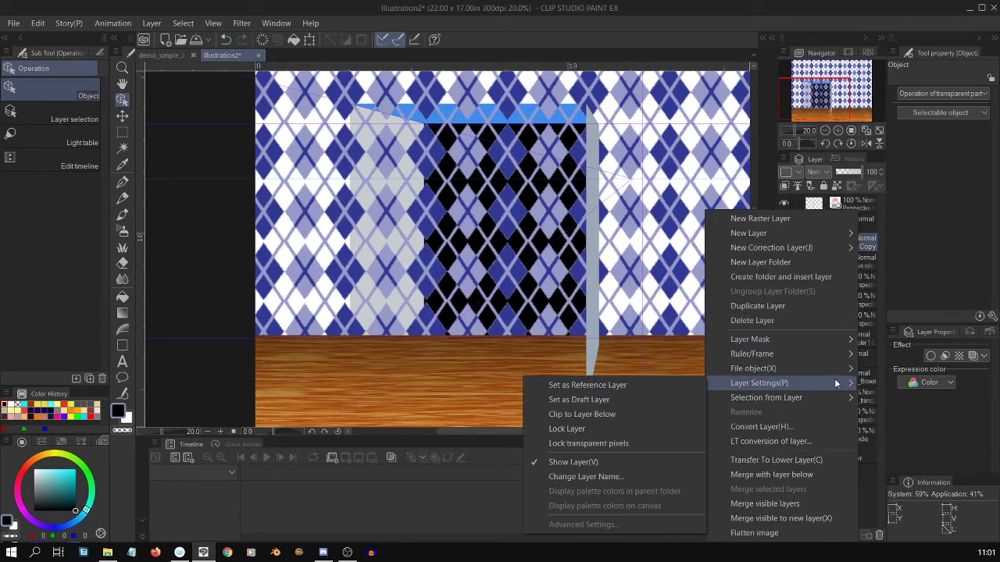
click(668, 415)
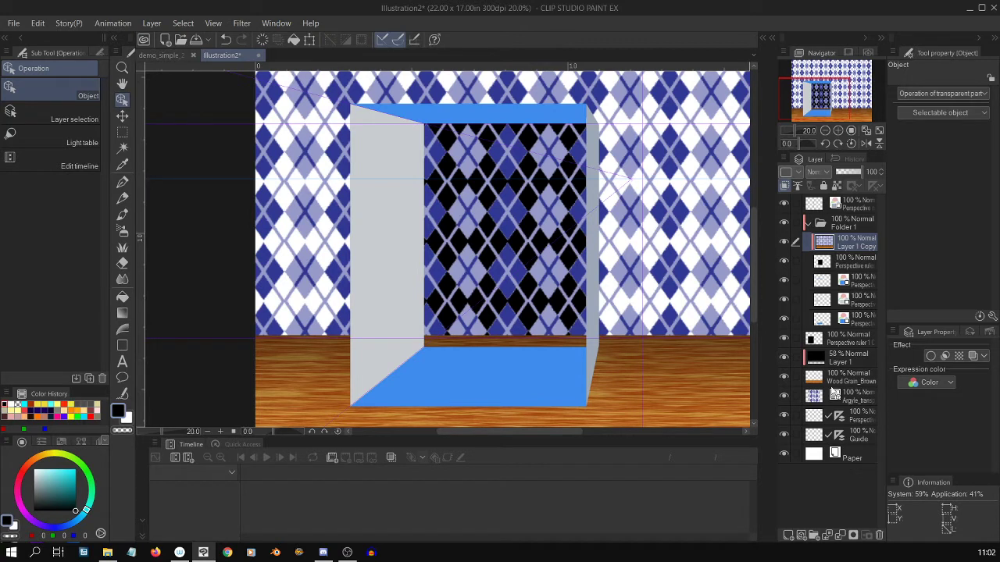
Add a new raster layer directly above the back face and enlarge the G-pen brush to 1500
click(855, 399)
click(857, 244)
click(859, 264)
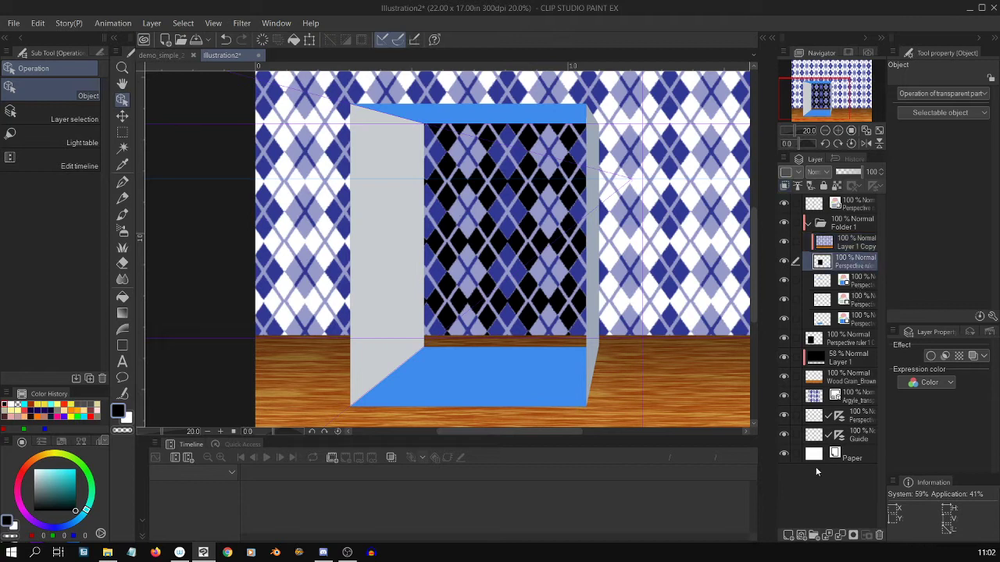
click(789, 536)
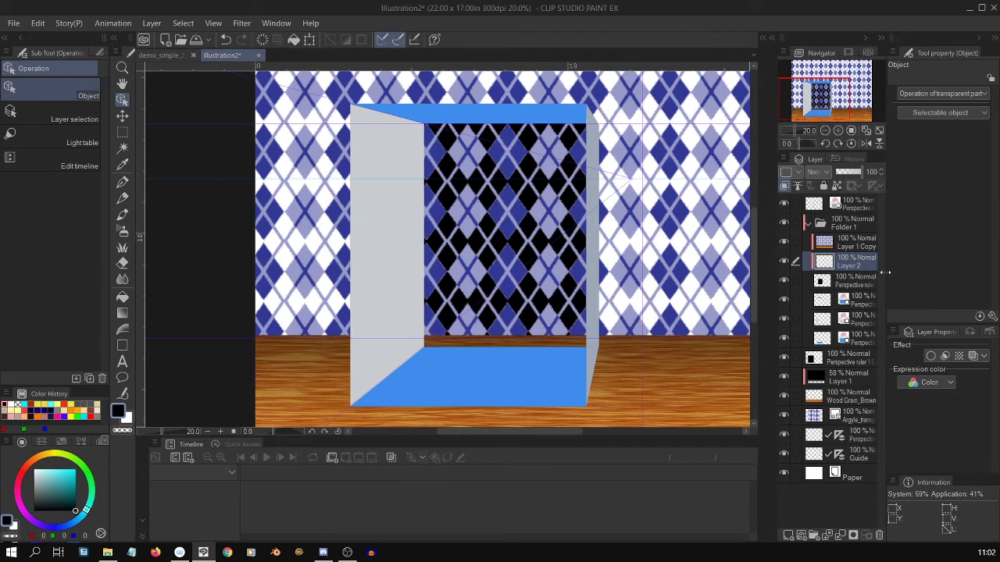
key(p)
key(bracketright)
key(bracketright)
key(bracketright)
key(bracketright)
key(bracketright)
key(bracketright)
key(bracketright)
key(bracketright)
key(bracketright)
key(bracketright)
key(bracketright)
key(bracketright)
key(bracketright)
key(bracketright)
key(bracketright)
key(bracketright)
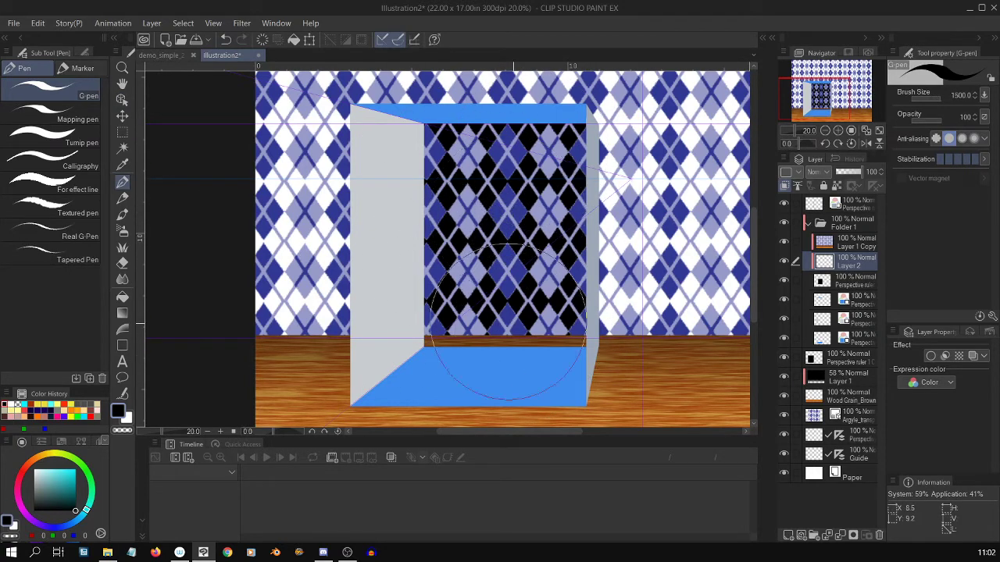
Try painting the back face on the new layer with a white layer color, and delete that layer
click(972, 355)
click(959, 373)
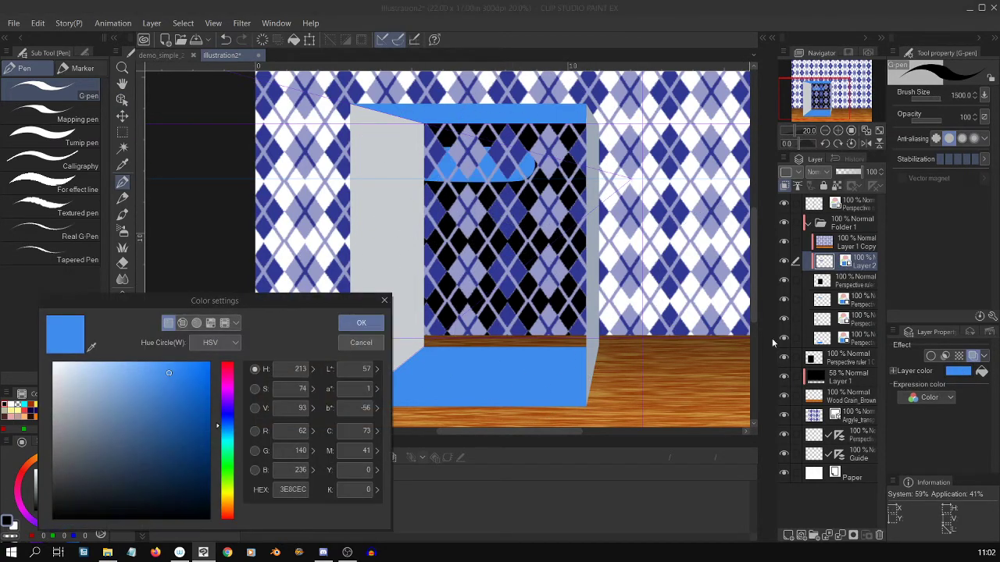
drag(69, 385, 28, 294)
click(376, 323)
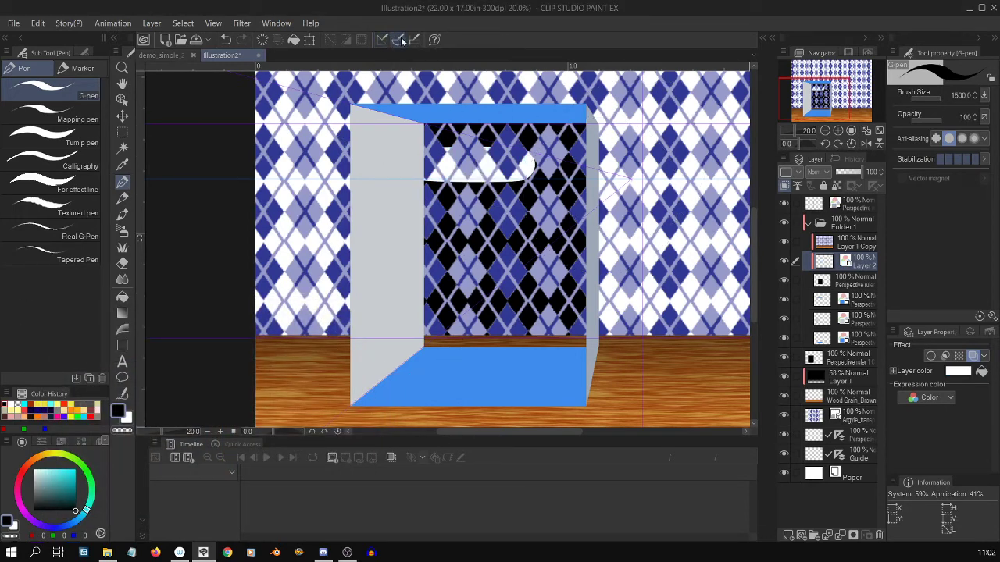
mouse_move(490, 172)
mouse_down()
mouse_move(450, 267)
mouse_move(499, 165)
mouse_move(500, 234)
mouse_move(484, 281)
mouse_move(428, 195)
mouse_move(566, 296)
mouse_move(594, 258)
mouse_move(485, 180)
mouse_move(460, 379)
mouse_up()
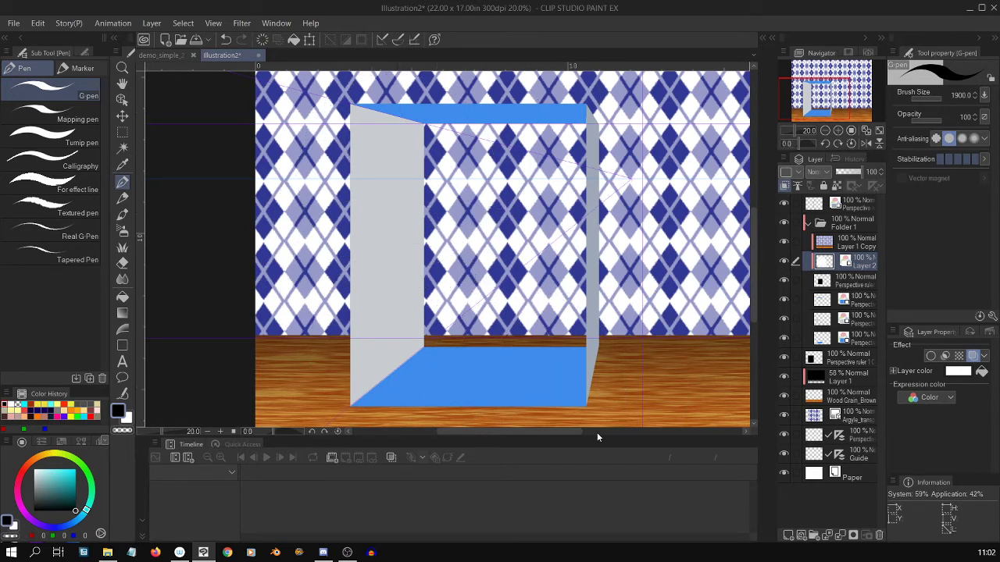
click(879, 535)
key(Return)
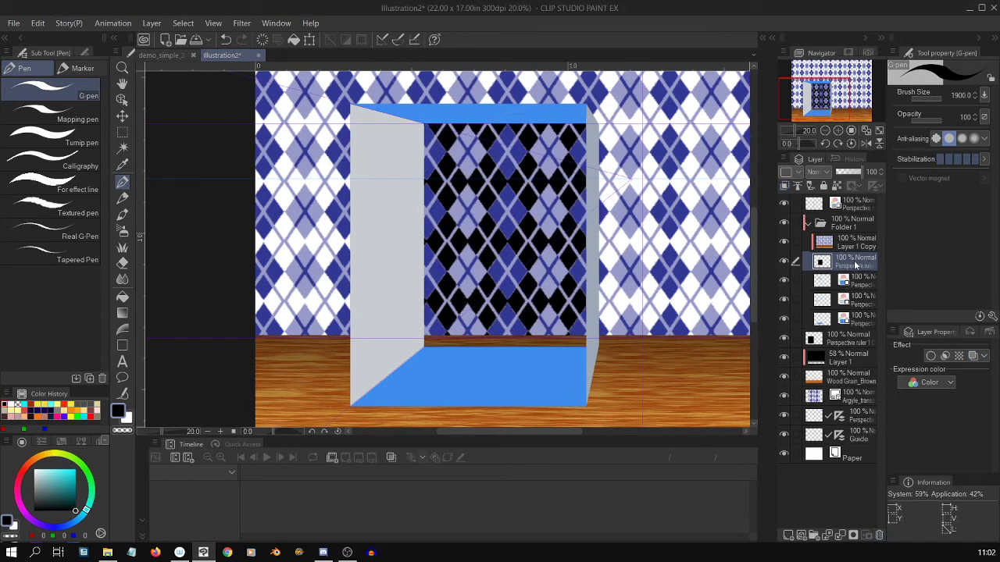
Apply the layer color effect to the back face layer and set its color to white (FFFFFF)
click(972, 355)
click(956, 374)
drag(133, 418, 29, 319)
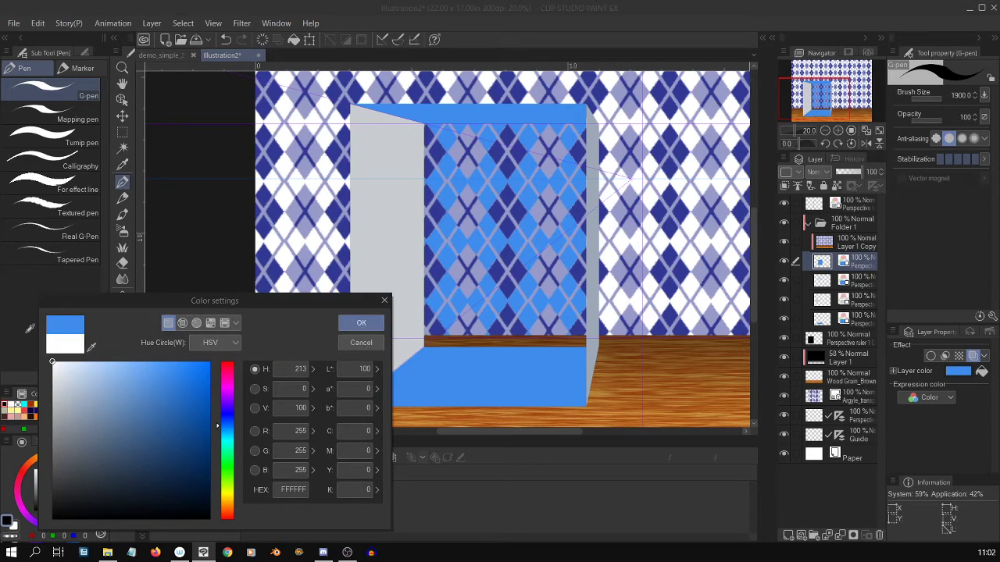
click(361, 323)
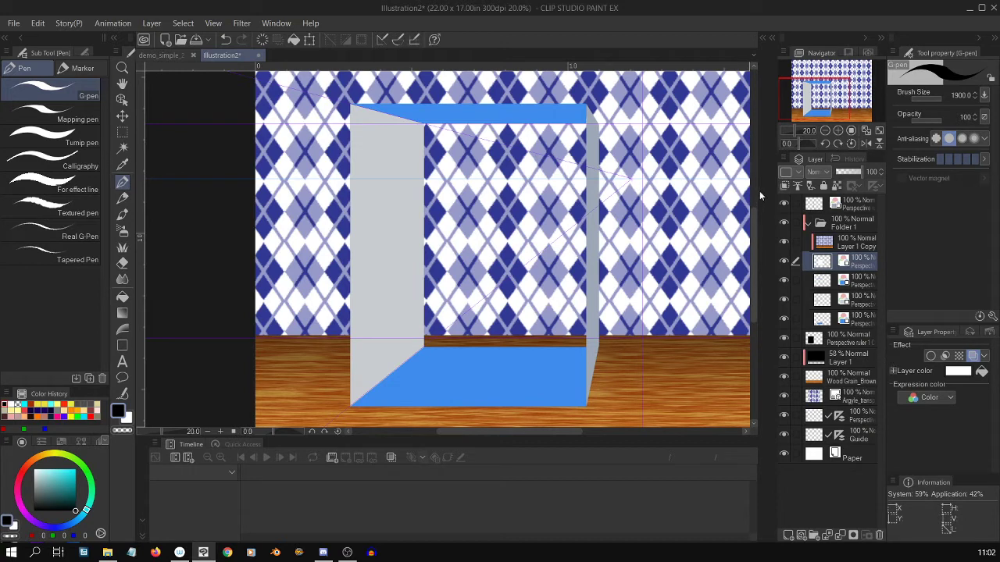
Select the back face layer together with the Layer 1 Copy clipped to it in Folder 1
drag(753, 246, 754, 240)
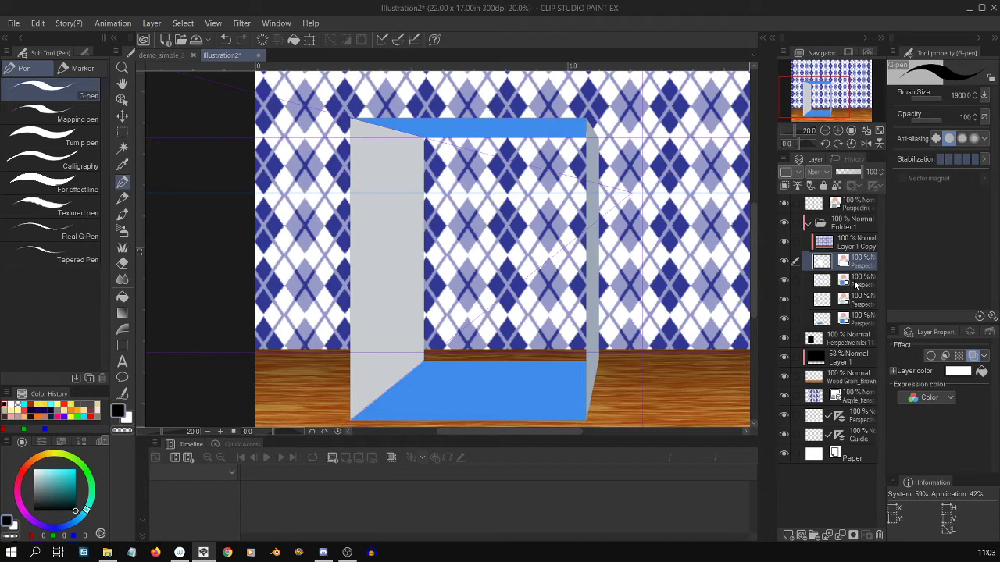
scroll(753, 271, up, 2)
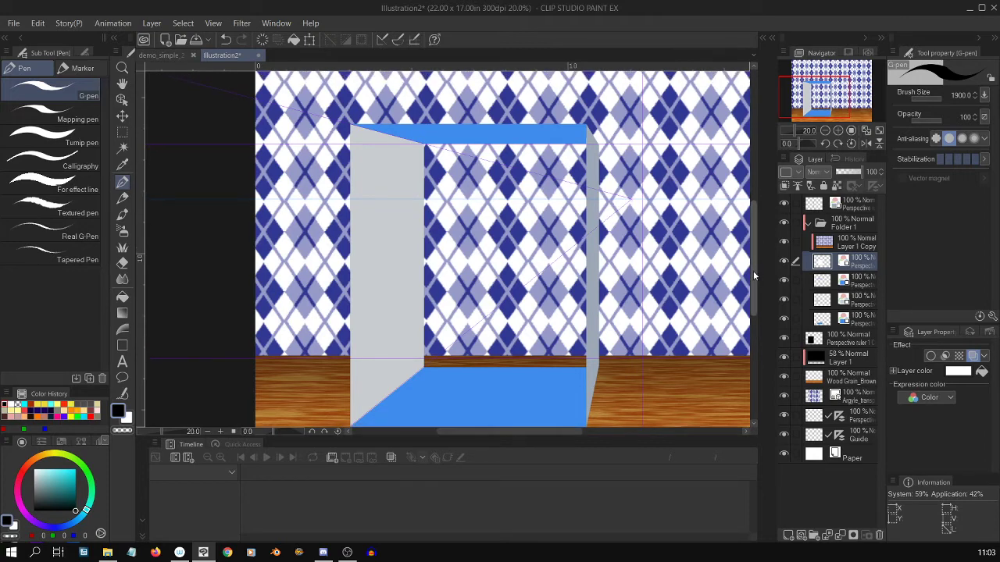
scroll(753, 264, down, 1)
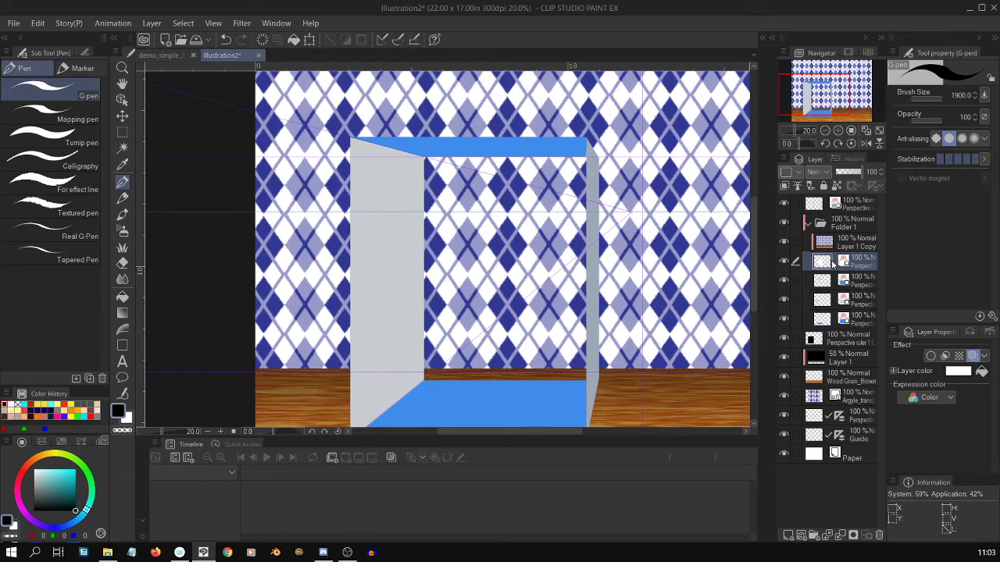
click(852, 245)
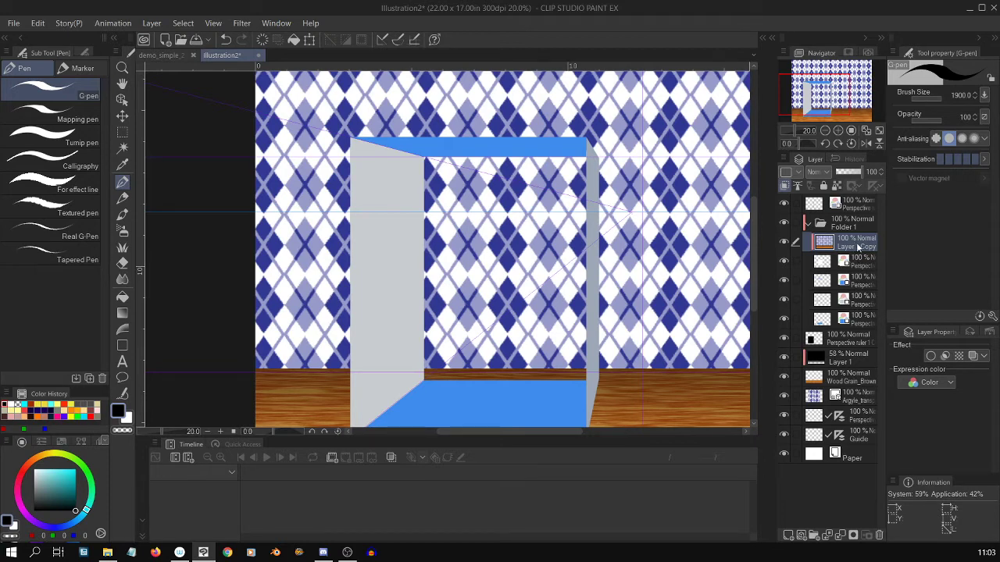
click(862, 262)
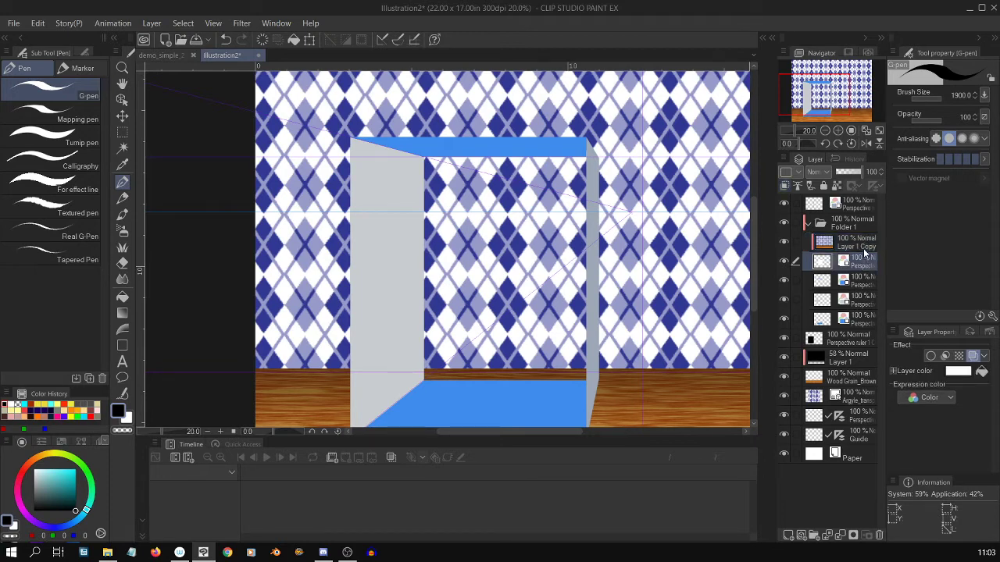
ctrl+click(864, 247)
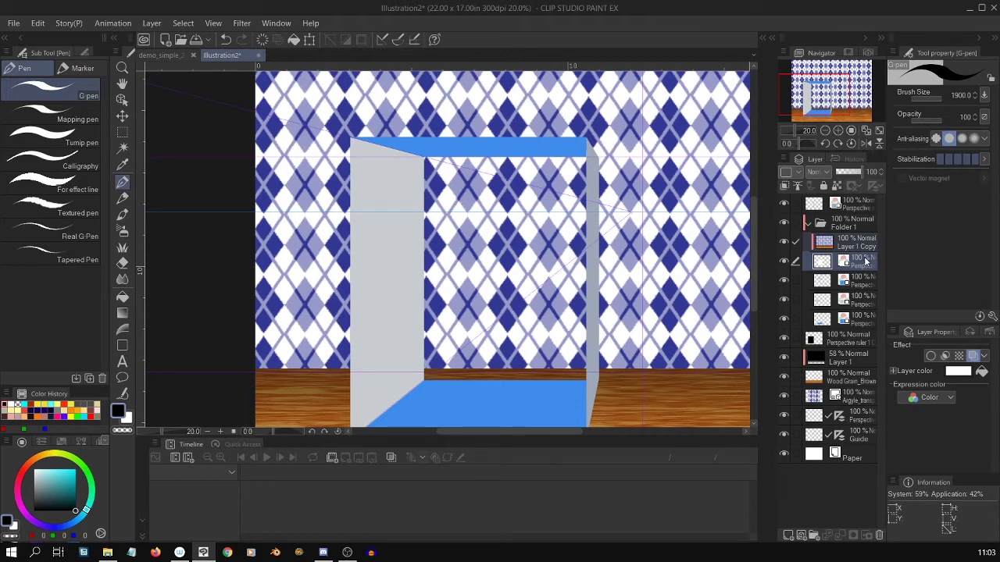
key(ctrl+t)
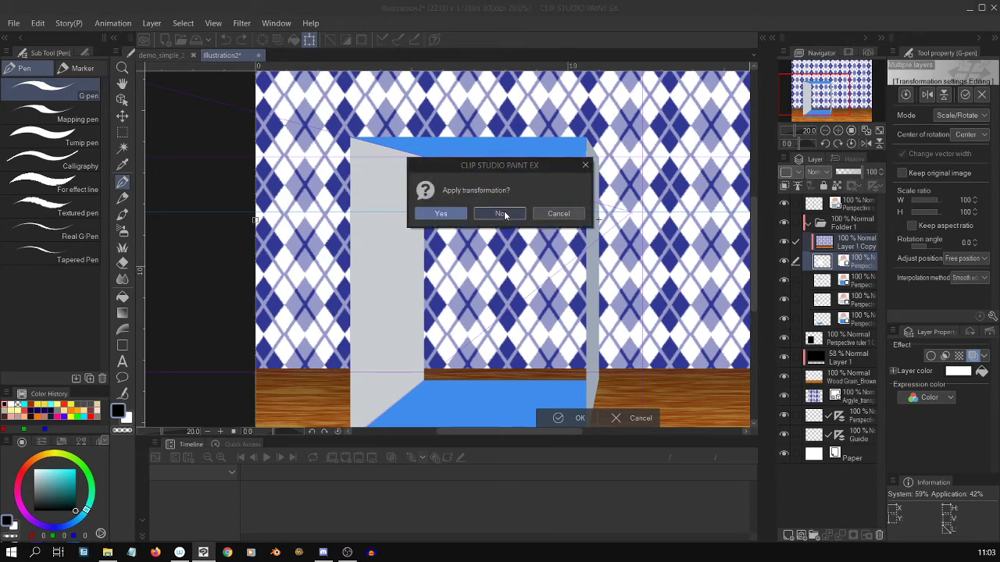
click(504, 214)
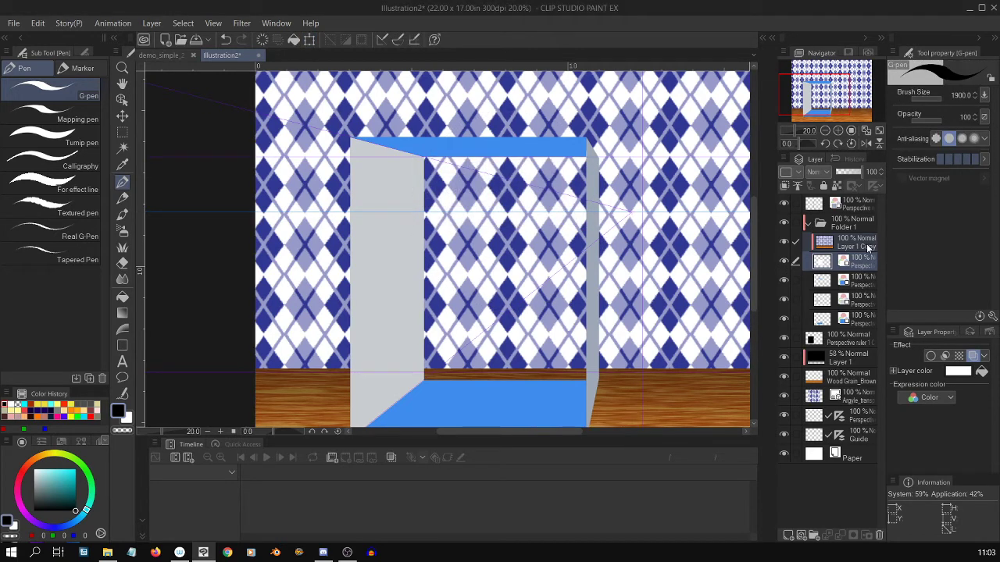
scroll(693, 218, up, 2)
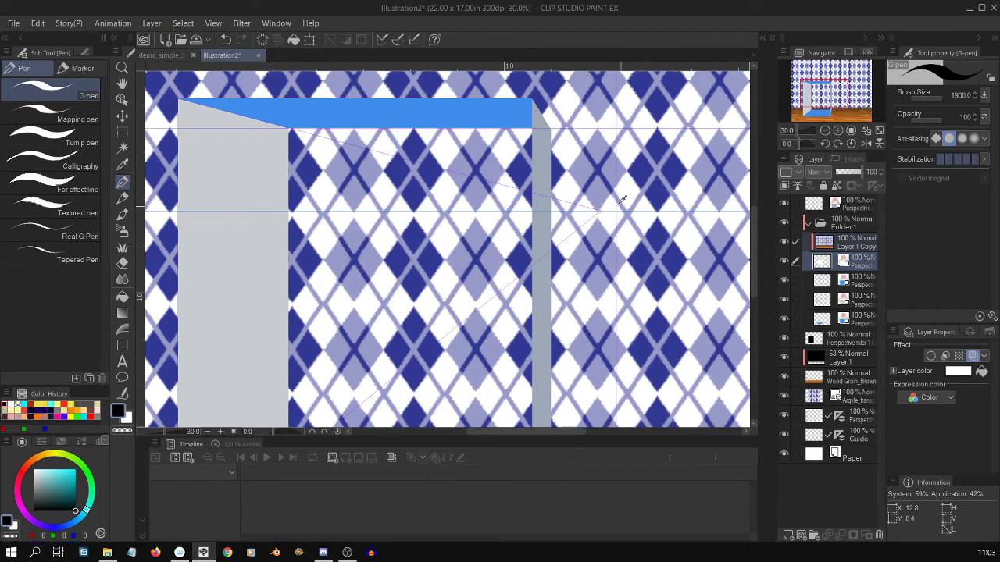
key(alt)
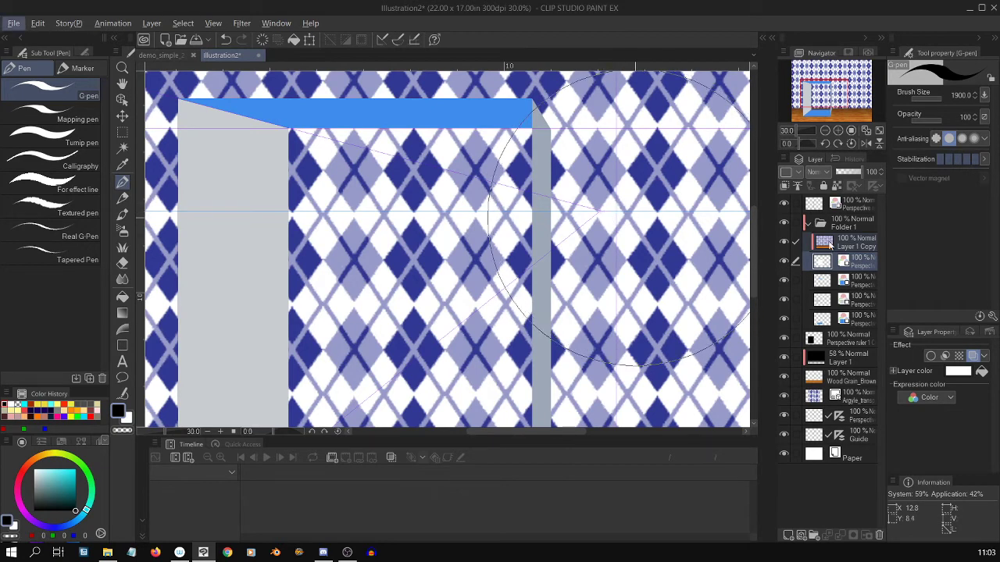
key(ctrl+minus)
key(ctrl+minus)
key(ctrl+minus)
key(ctrl+minus)
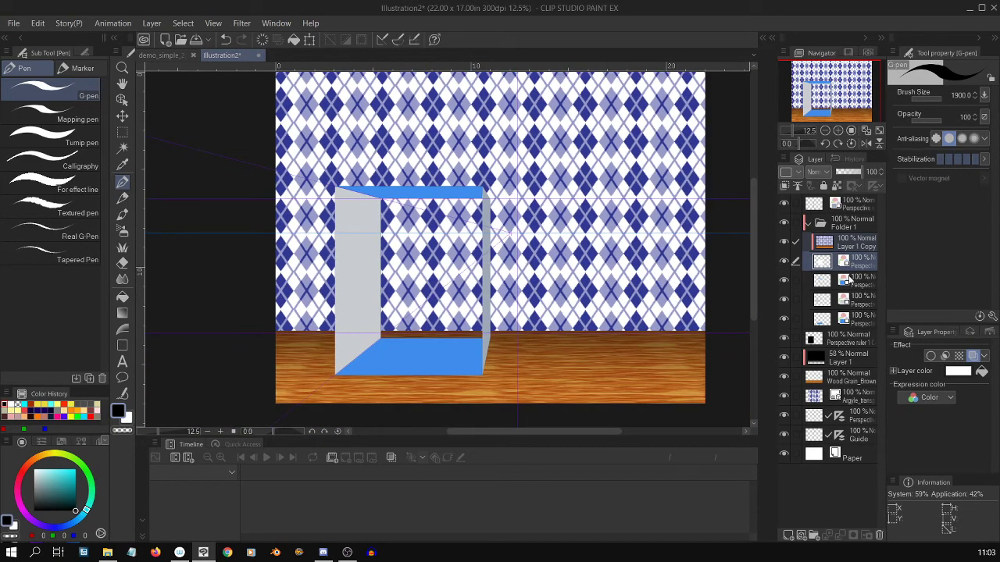
Start a Scale/Rotate transformation of both selected layers and move its center of rotation onto the perspective vanishing point
key(ctrl+t)
key(ctrl+plus)
key(ctrl+plus)
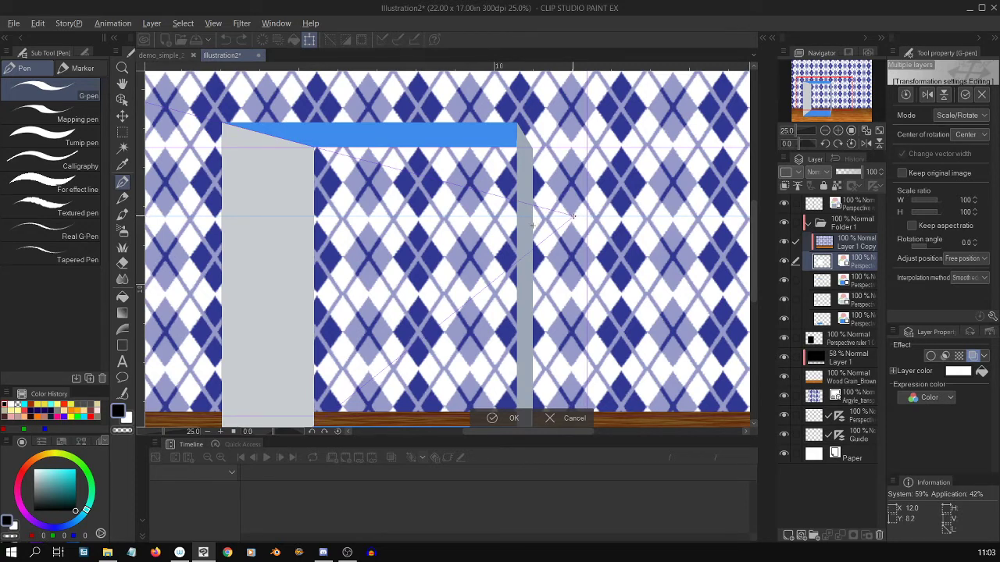
alt+click(573, 215)
scroll(576, 221, up, 2)
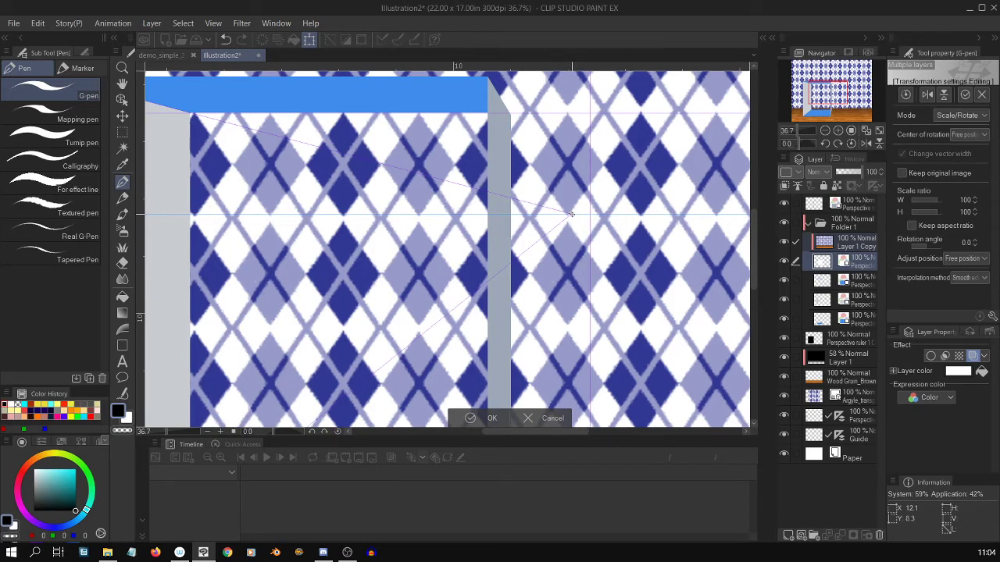
Enlarge the back face and its clipped room copy proportionally about the vanishing point to about 119%
scroll(572, 214, down, 4)
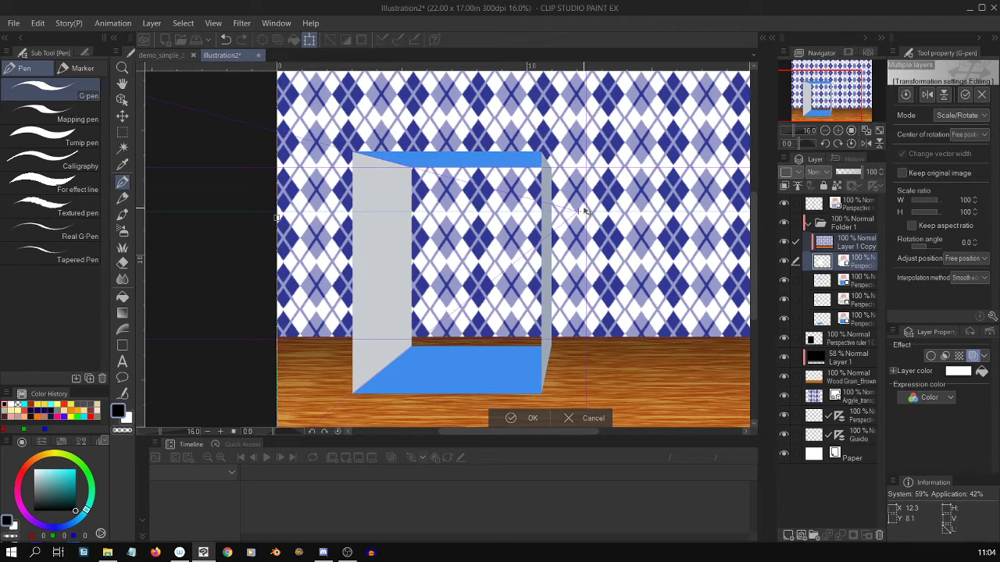
scroll(586, 211, down, 1)
scroll(586, 211, up, 1)
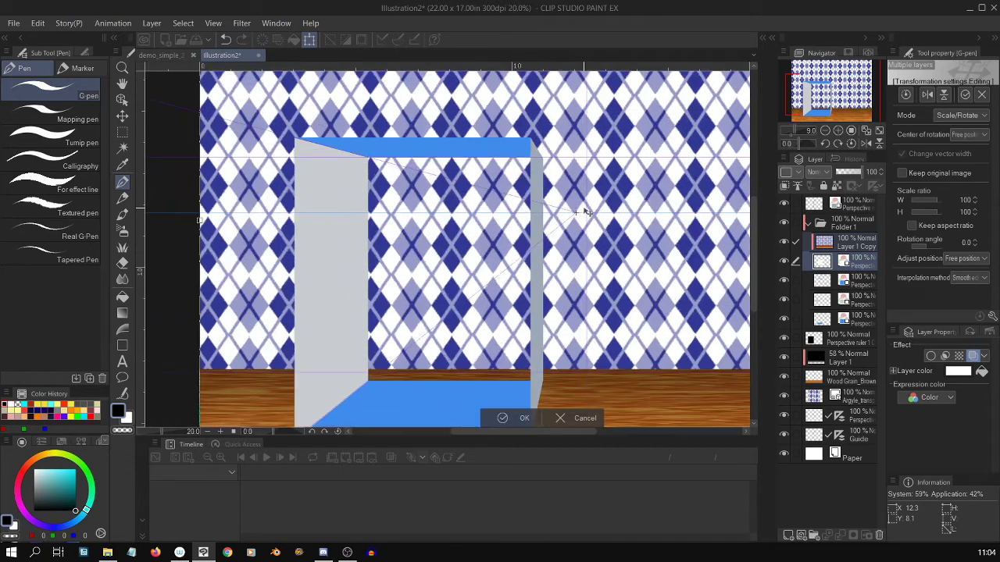
scroll(585, 211, down, 1)
scroll(586, 211, down, 1)
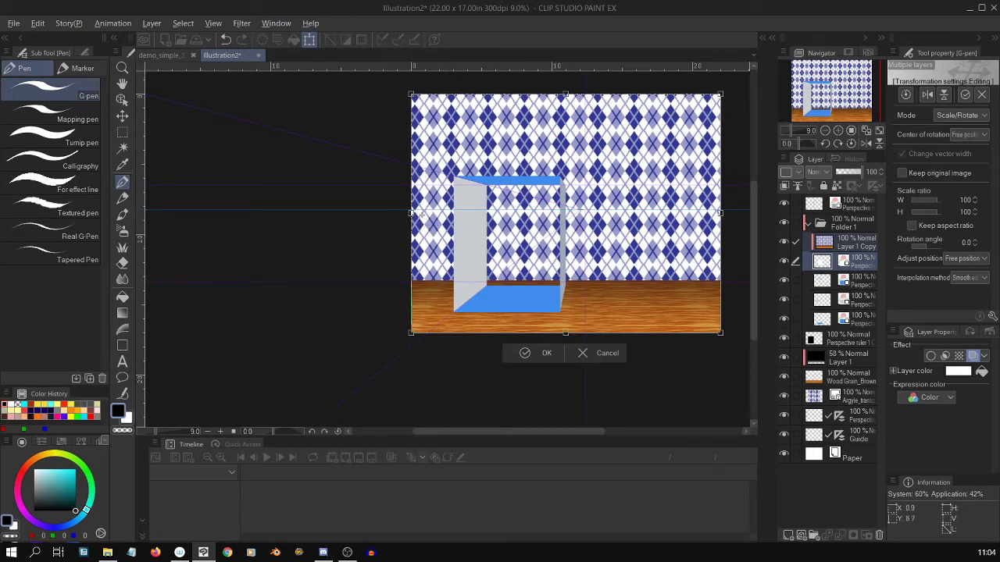
drag(416, 213, 372, 250)
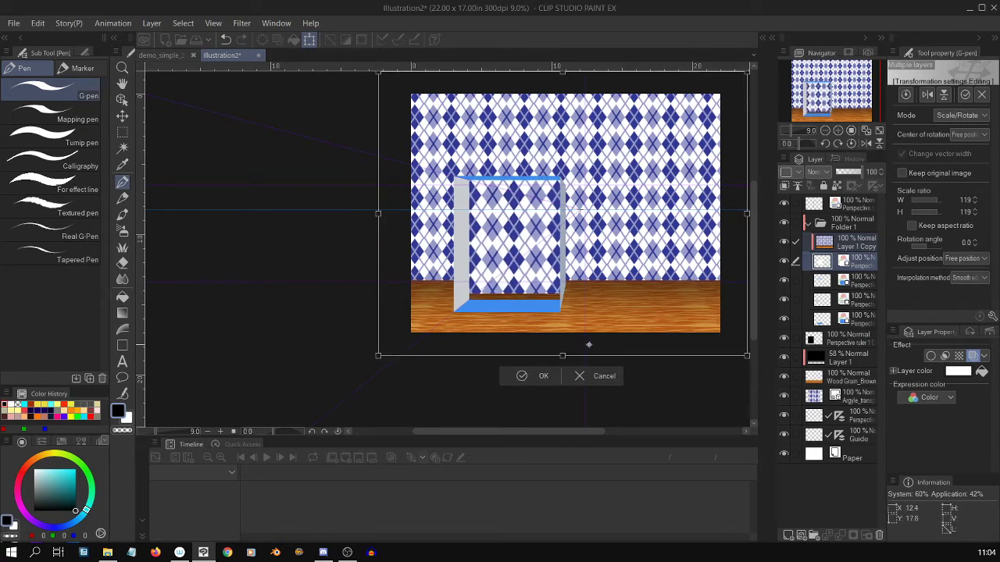
scroll(600, 341, up, 2)
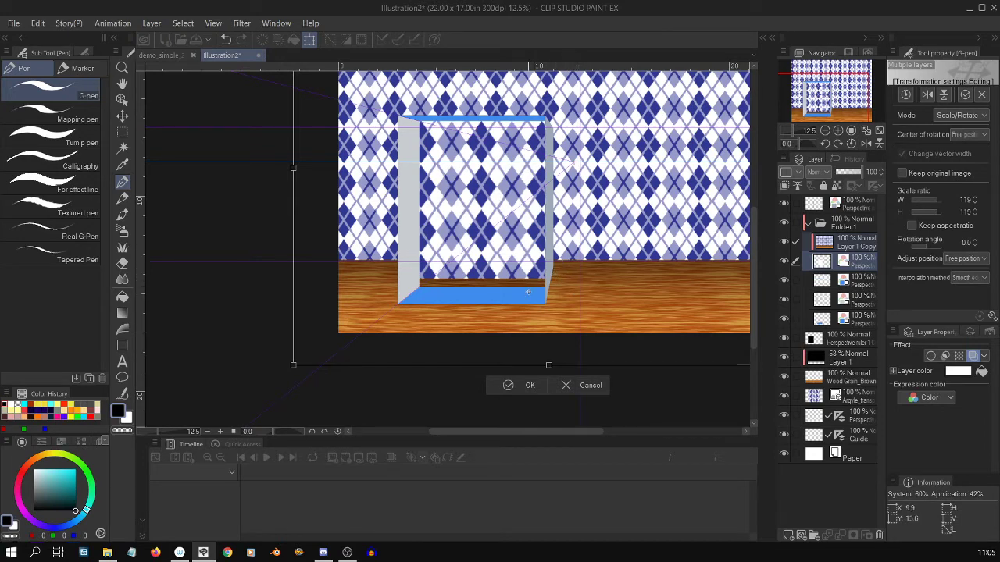
Fine-tune the scale of the back face and room copy to 117% and apply the transformation
scroll(578, 286, up, 3)
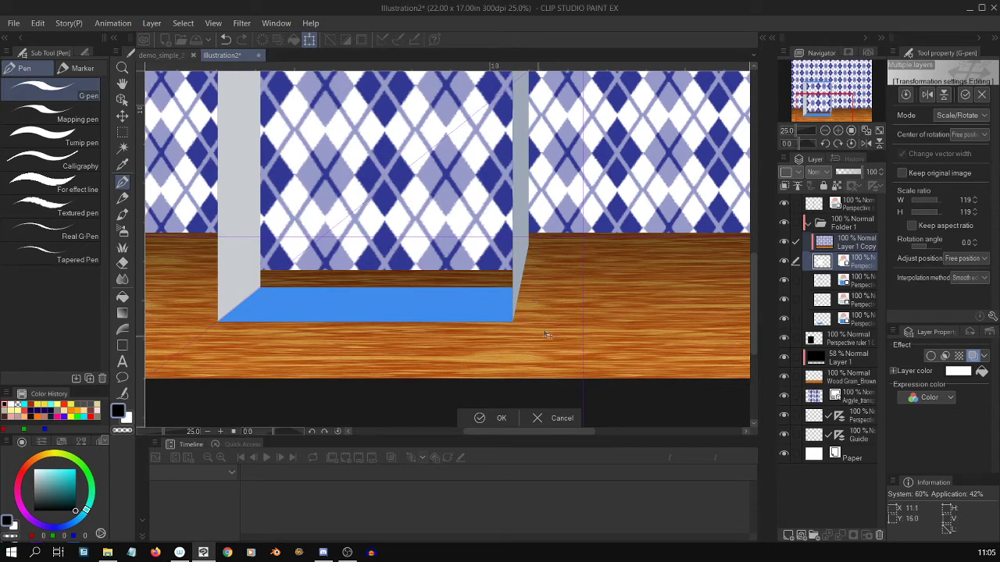
scroll(552, 244, down, 1)
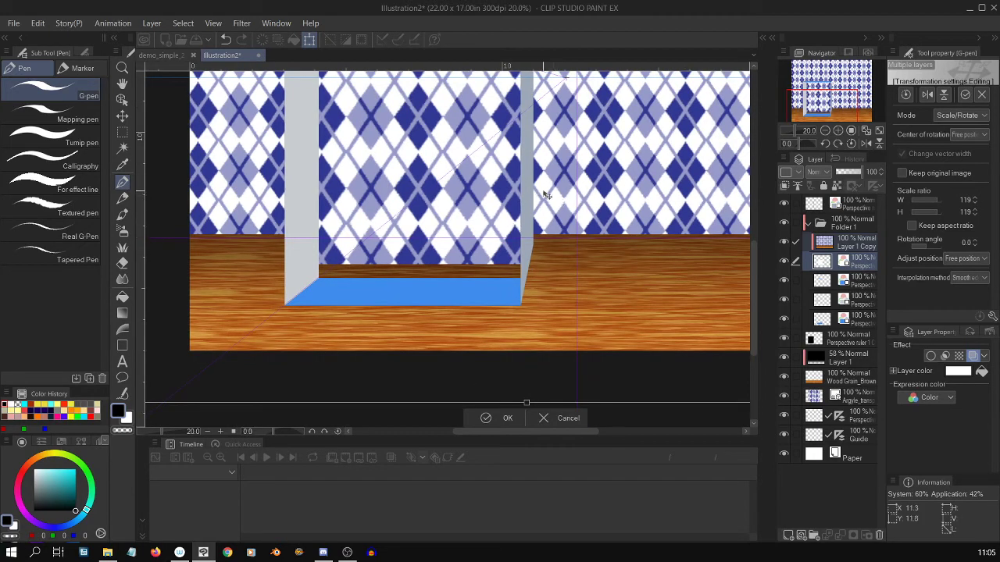
scroll(547, 195, down, 1)
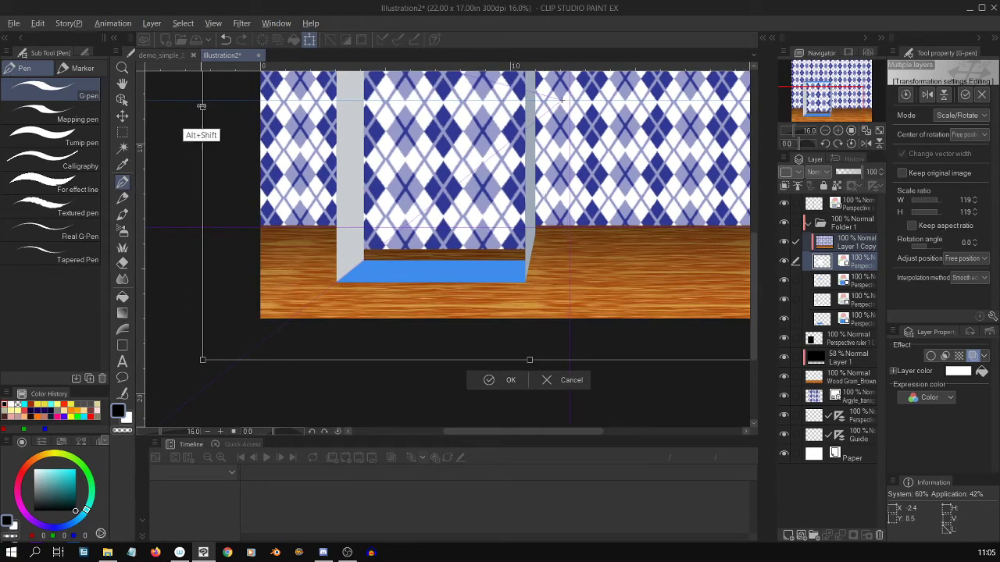
drag(202, 107, 205, 106)
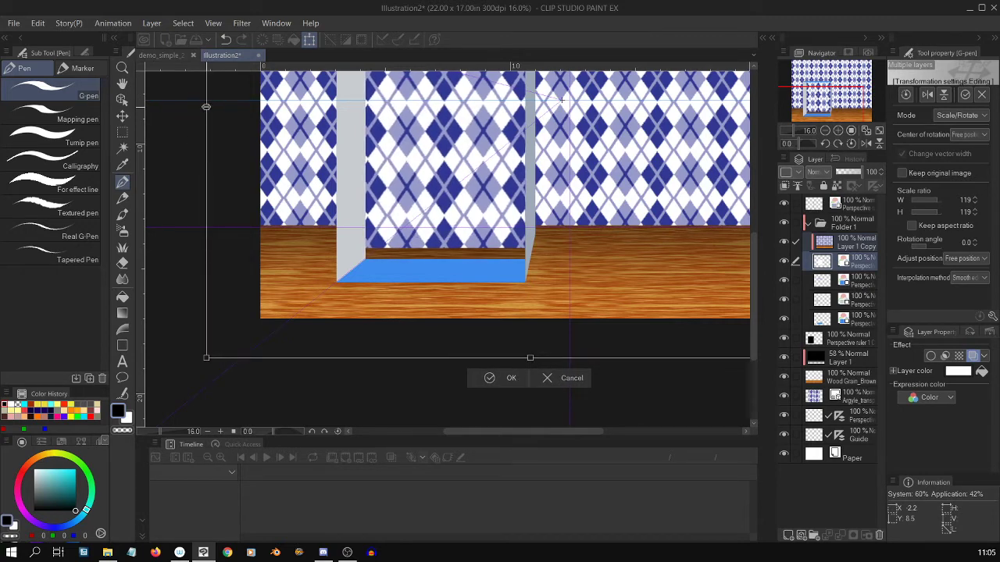
scroll(206, 106, down, 2)
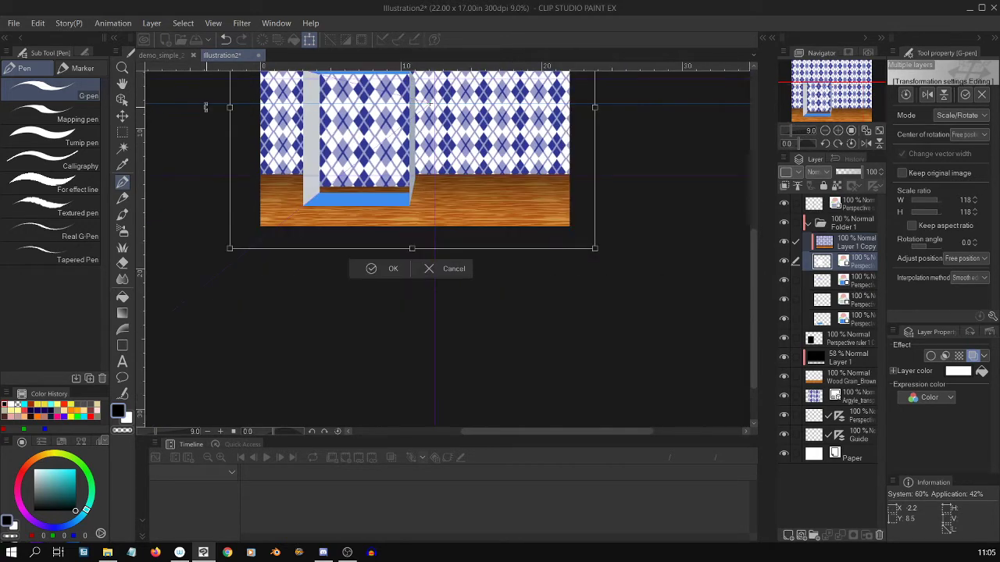
drag(230, 106, 229, 108)
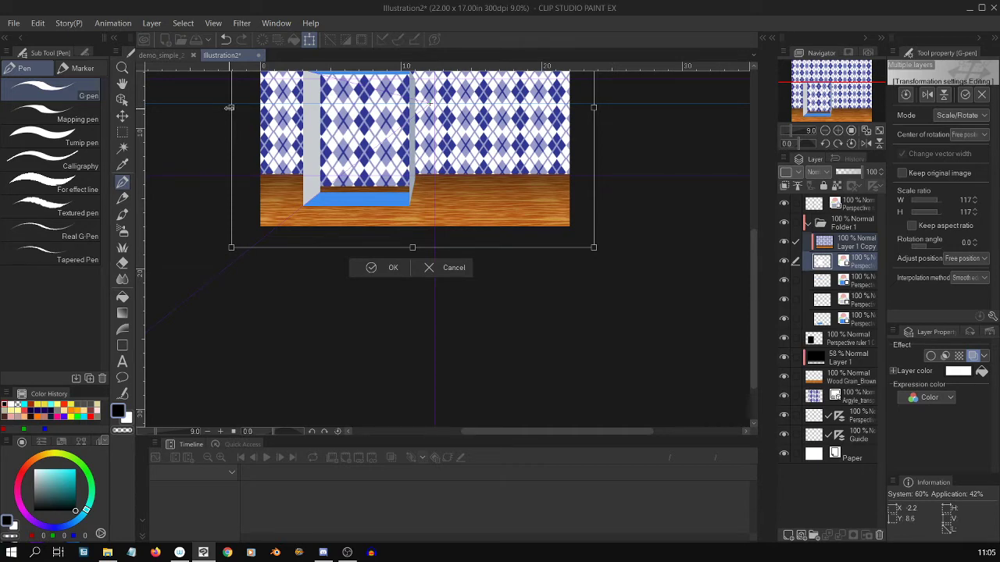
drag(750, 288, 750, 236)
key(ctrl+plus)
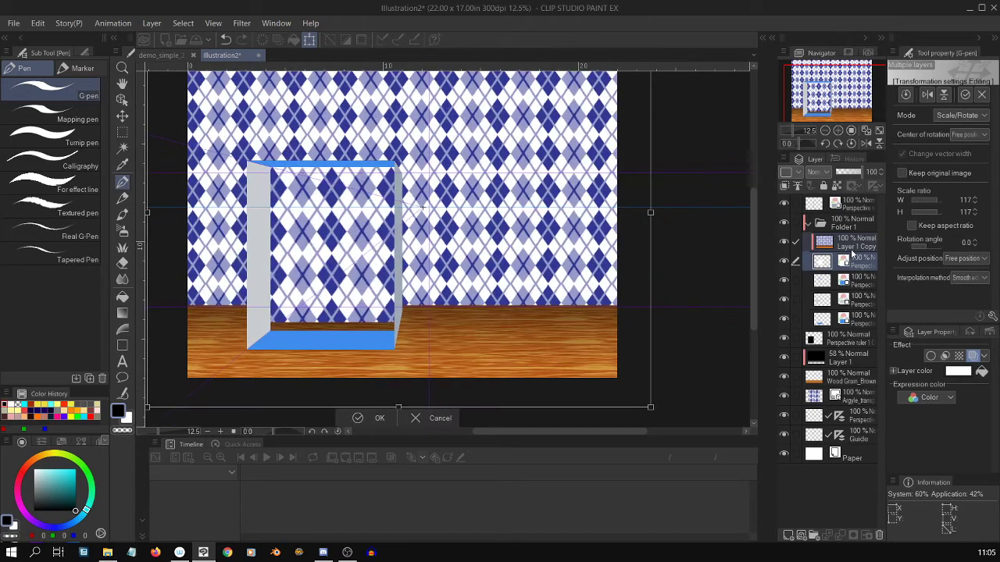
drag(754, 289, 754, 285)
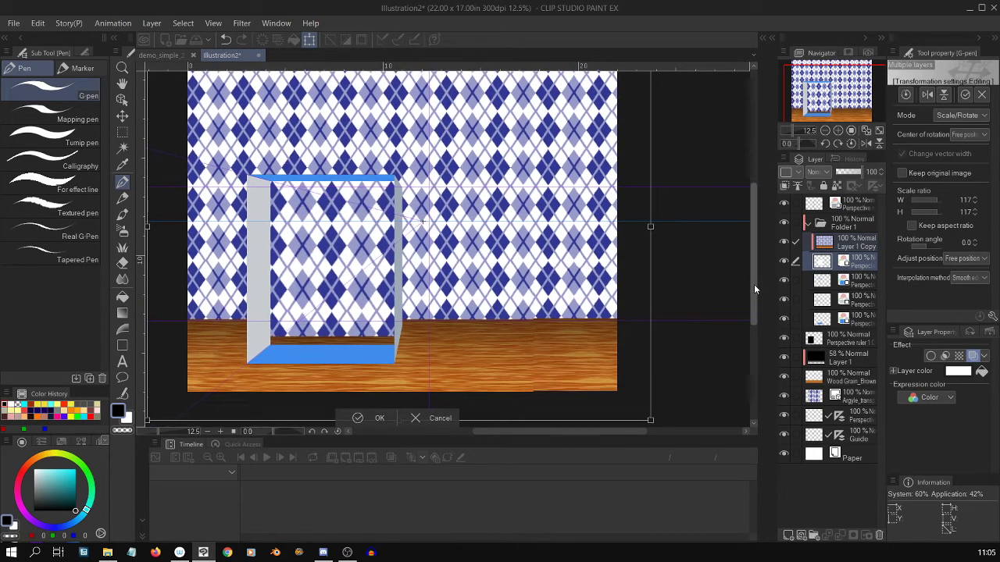
key(ctrl+minus)
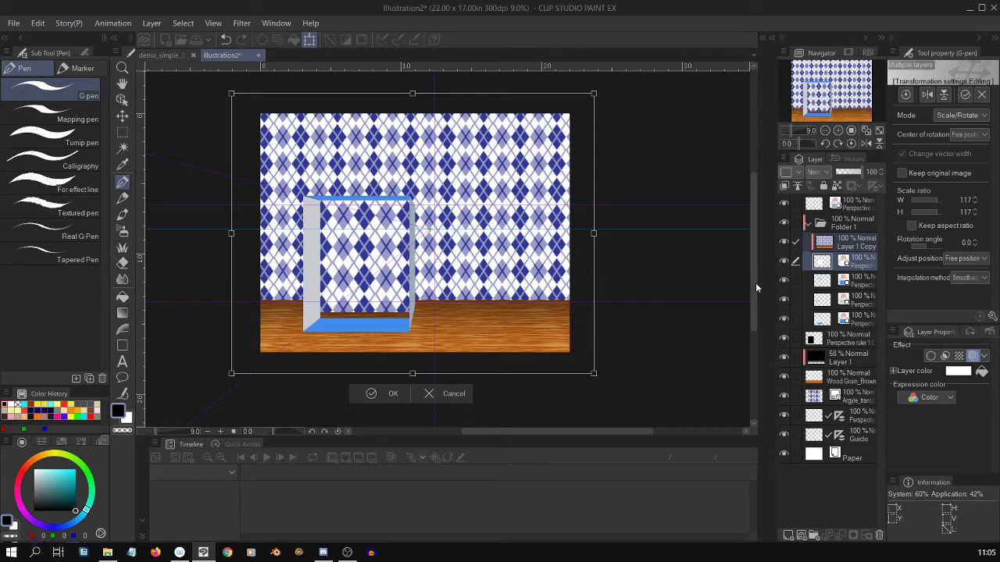
key(ctrl+plus)
key(ctrl+minus)
key(Return)
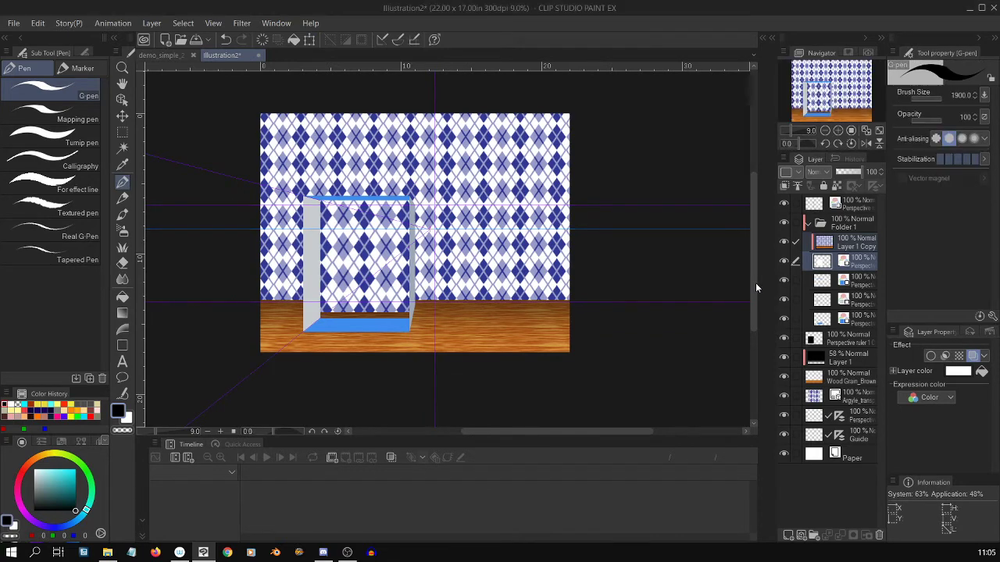
key(ctrl+plus)
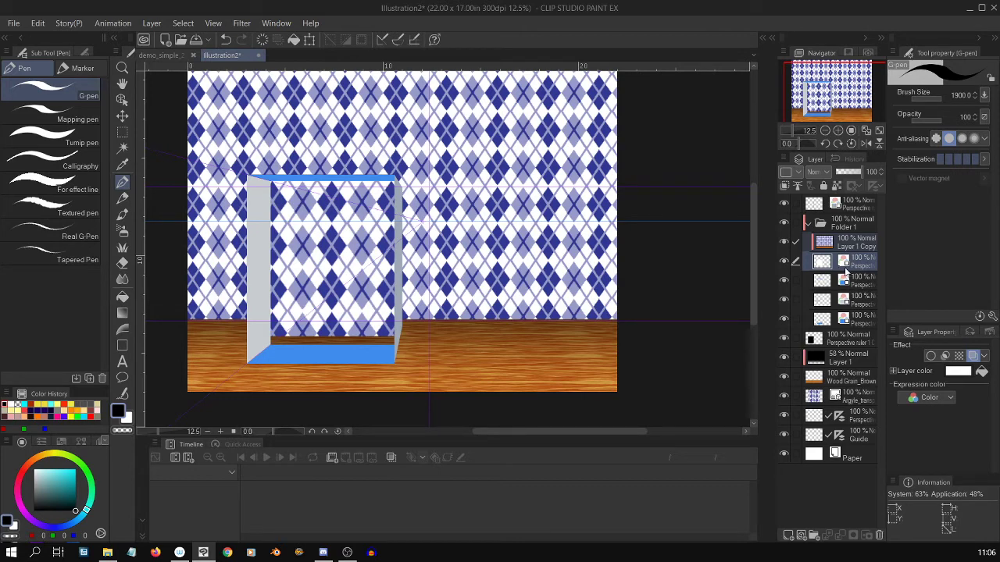
key(ctrl+minus)
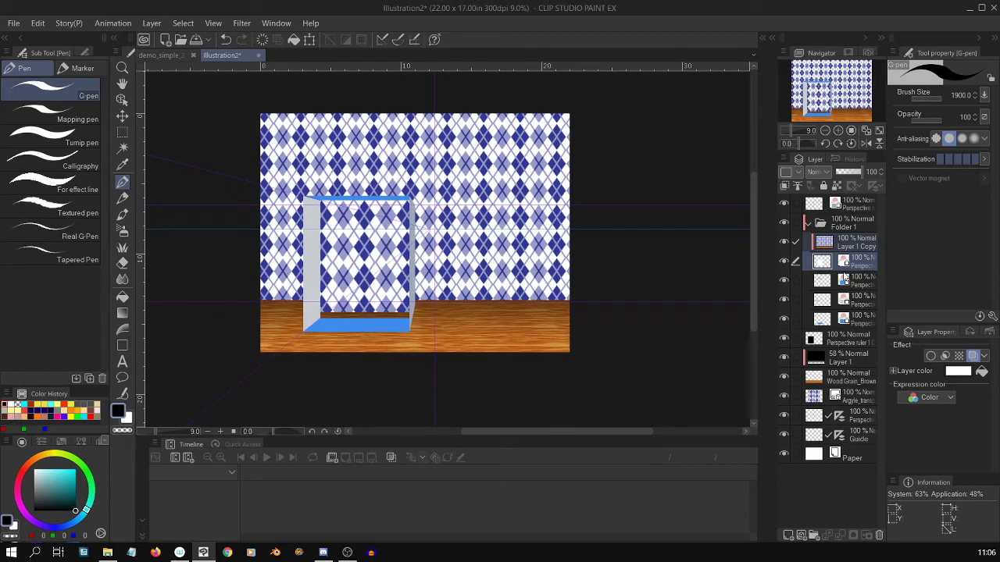
key(ctrl+minus)
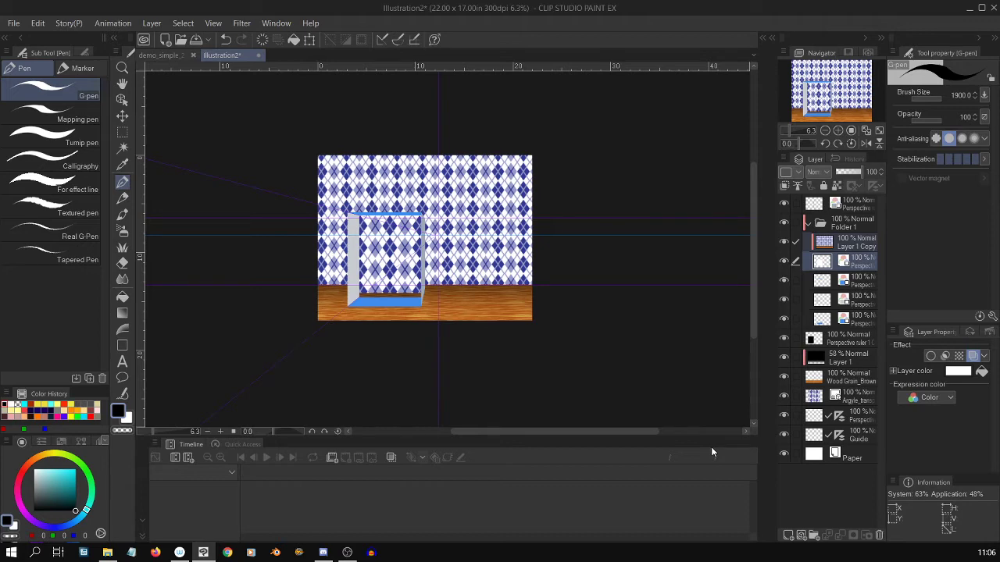
key(ctrl+plus)
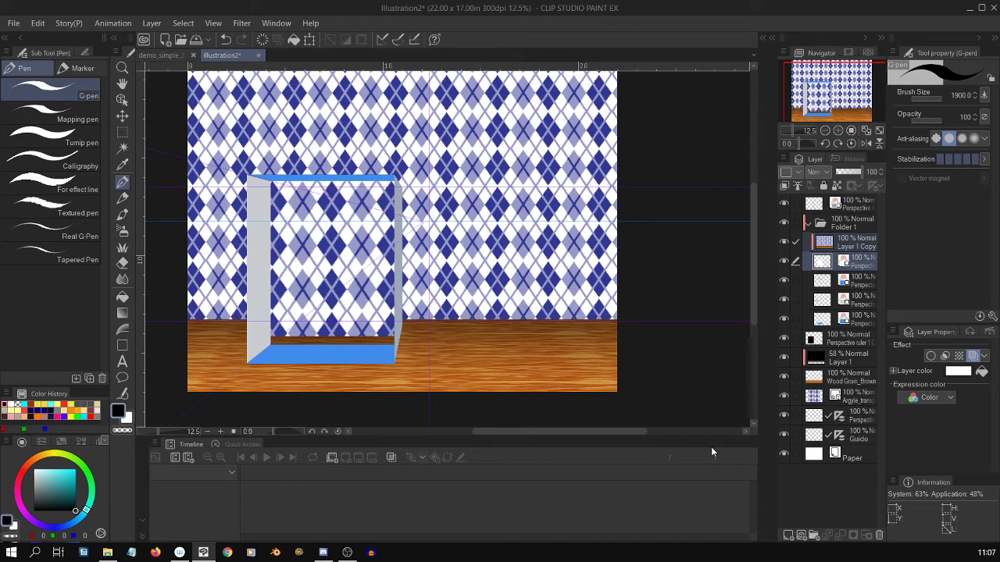
Make the back face layer active and hide the perspective ruler and Guide layers above the Paper layer
click(785, 303)
click(784, 303)
click(810, 225)
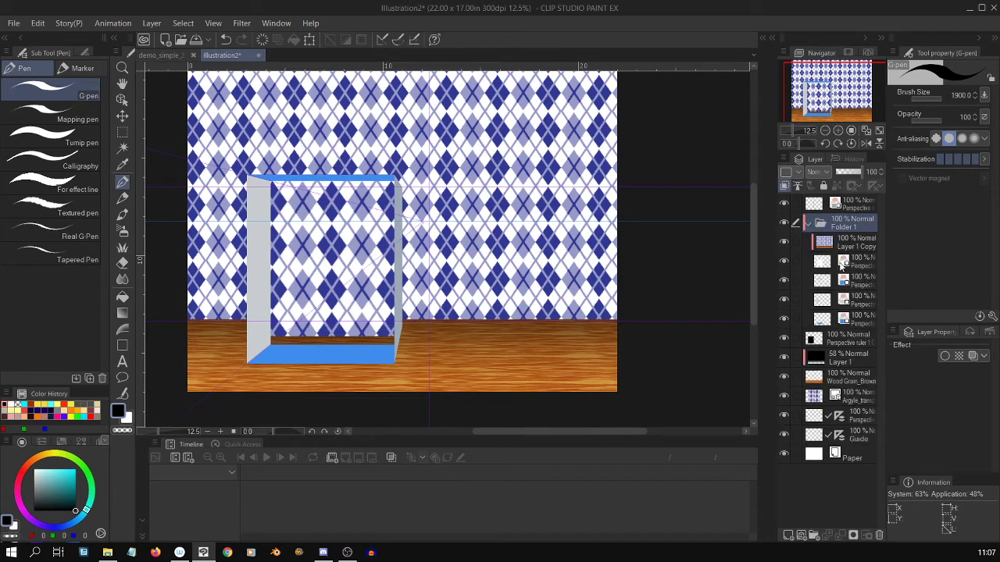
click(842, 262)
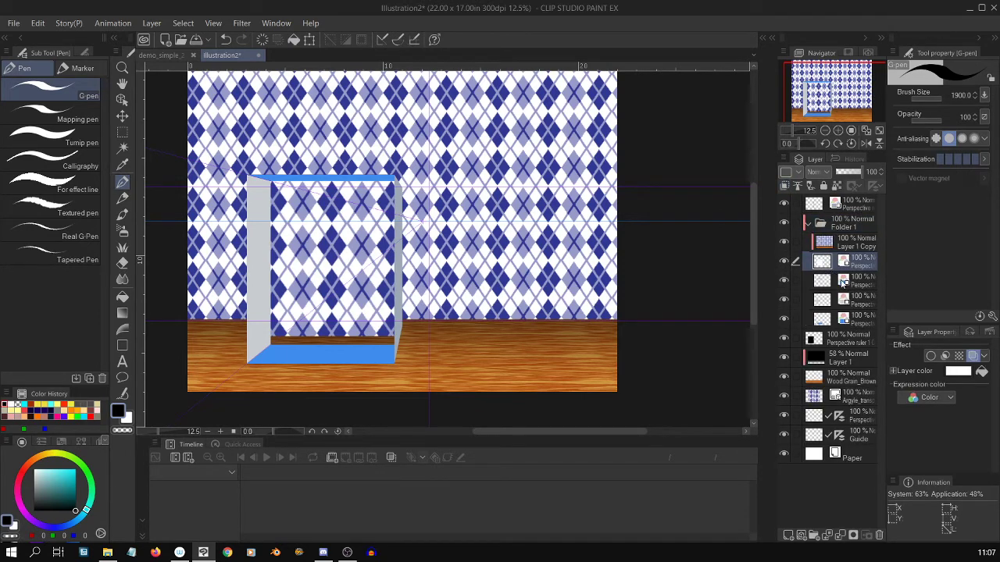
click(784, 416)
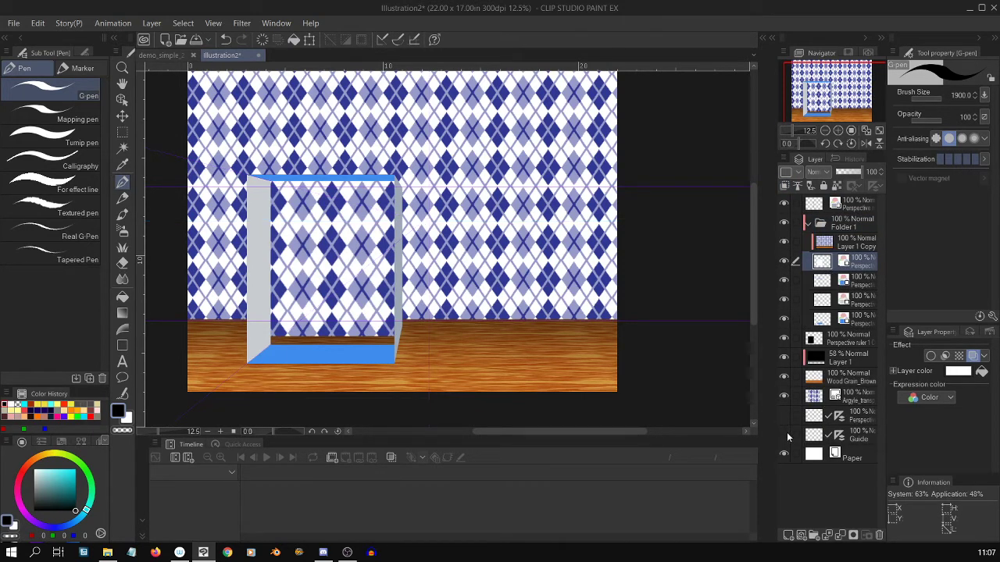
Hide the Guide layer above the Paper layer and examine the box against the room background
click(784, 434)
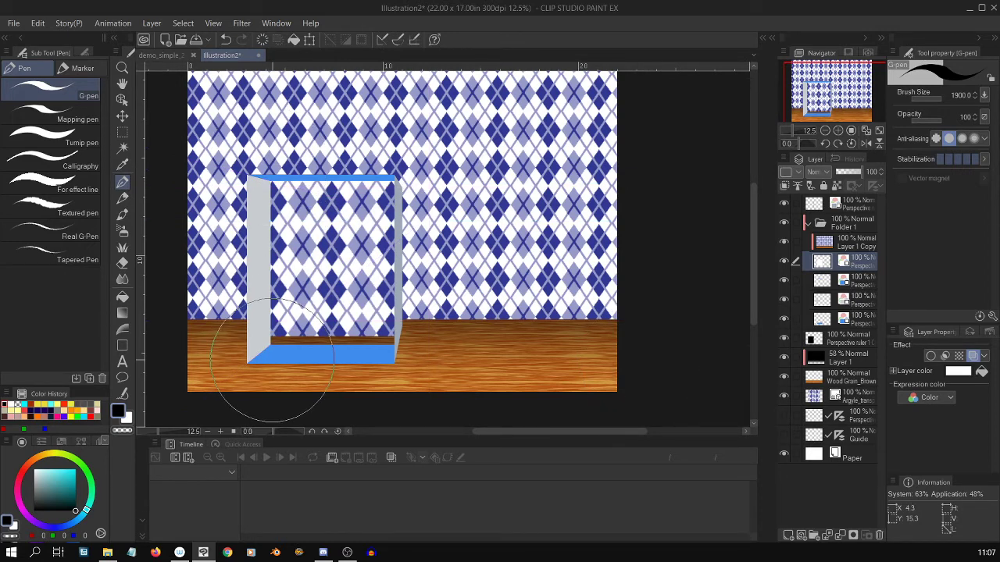
scroll(302, 332, down, 1)
scroll(294, 256, up, 1)
scroll(288, 246, up, 1)
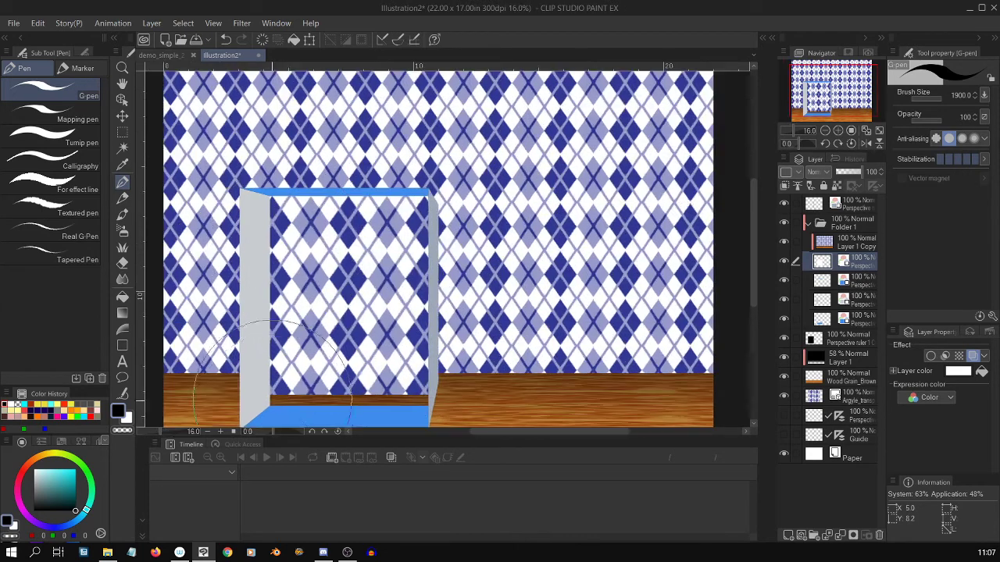
scroll(425, 336, down, 1)
scroll(431, 336, up, 1)
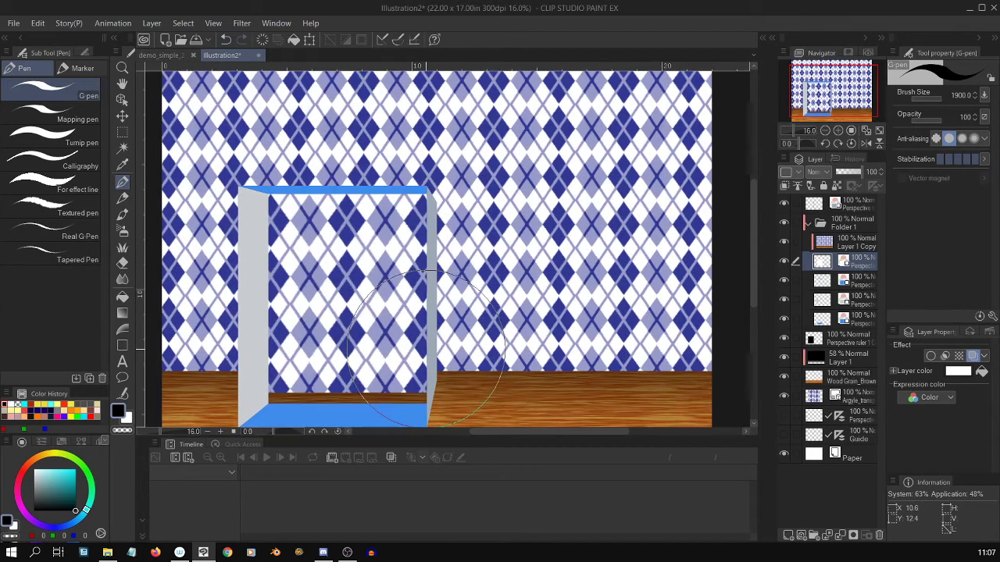
scroll(426, 349, down, 1)
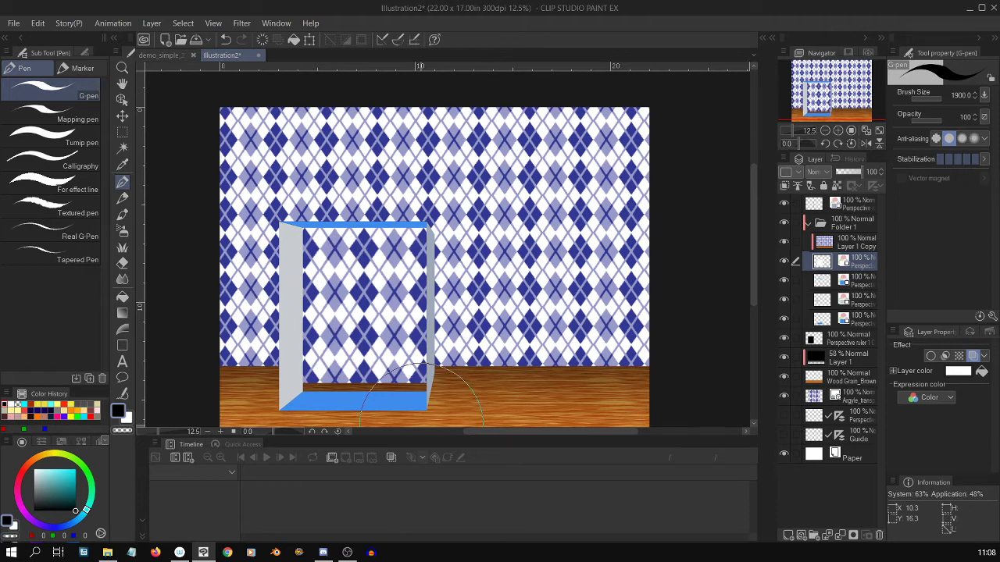
scroll(423, 421, up, 1)
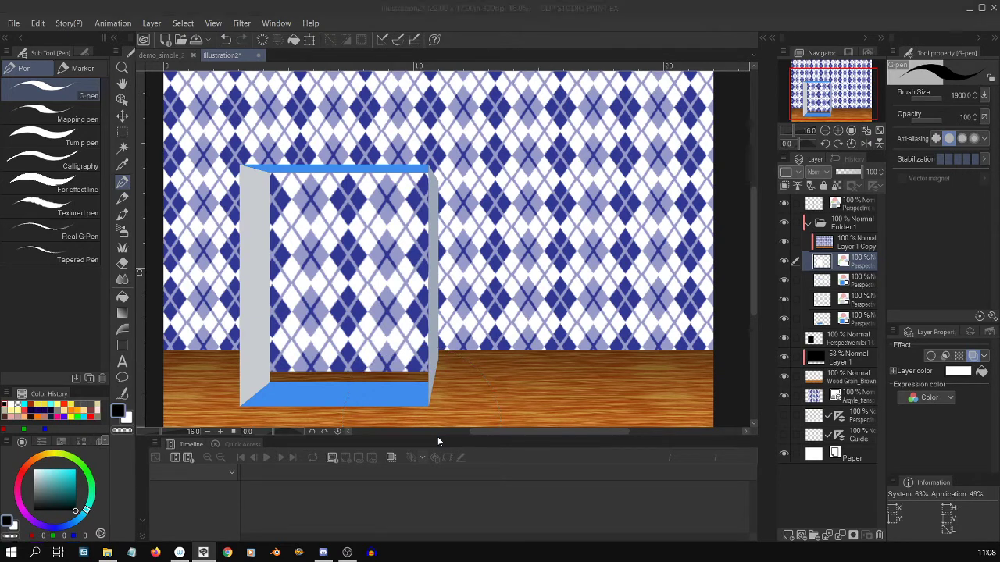
scroll(416, 277, down, 1)
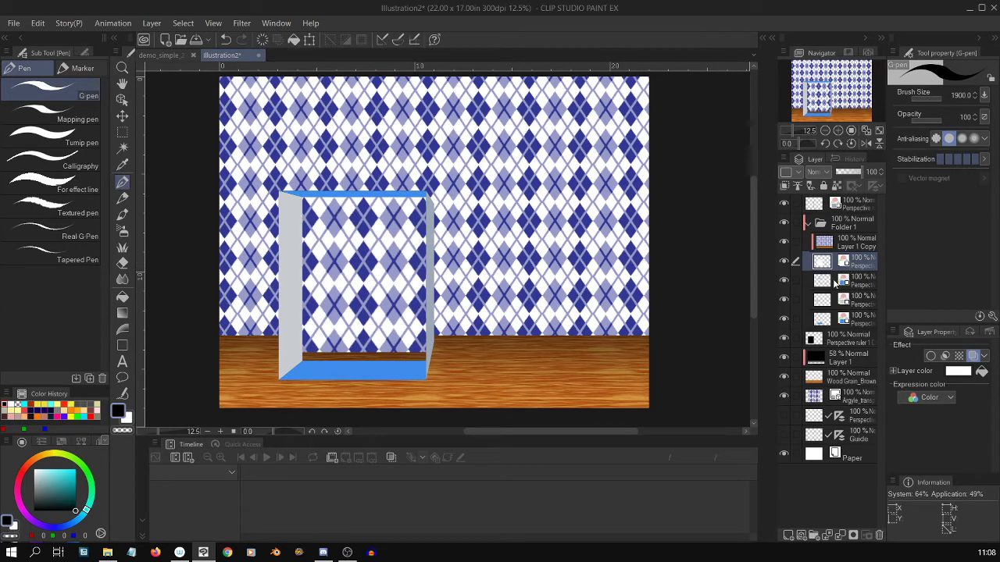
Add a new raster layer directly above each of the box's top, left, bottom and right face layers
click(836, 284)
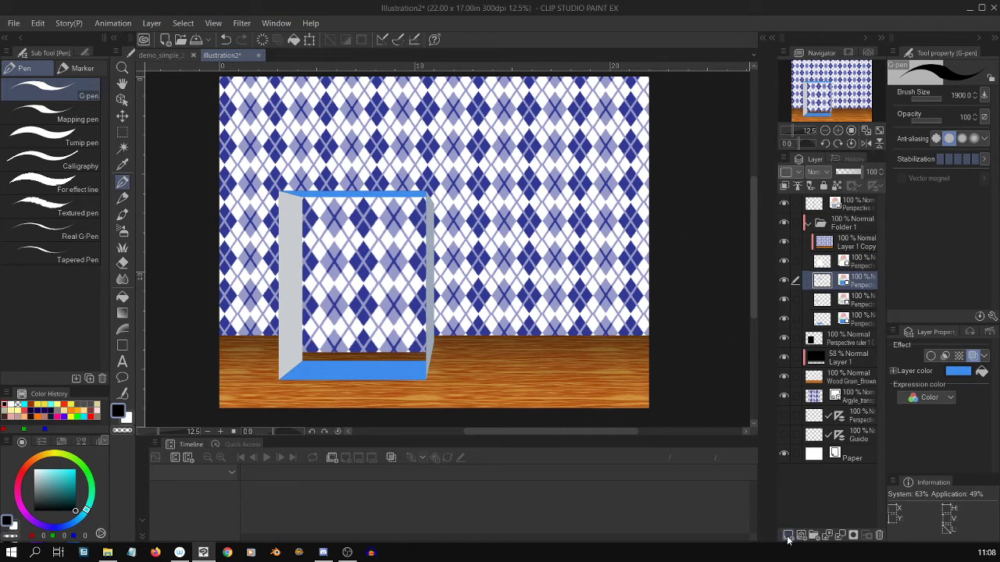
click(789, 535)
click(827, 321)
click(789, 535)
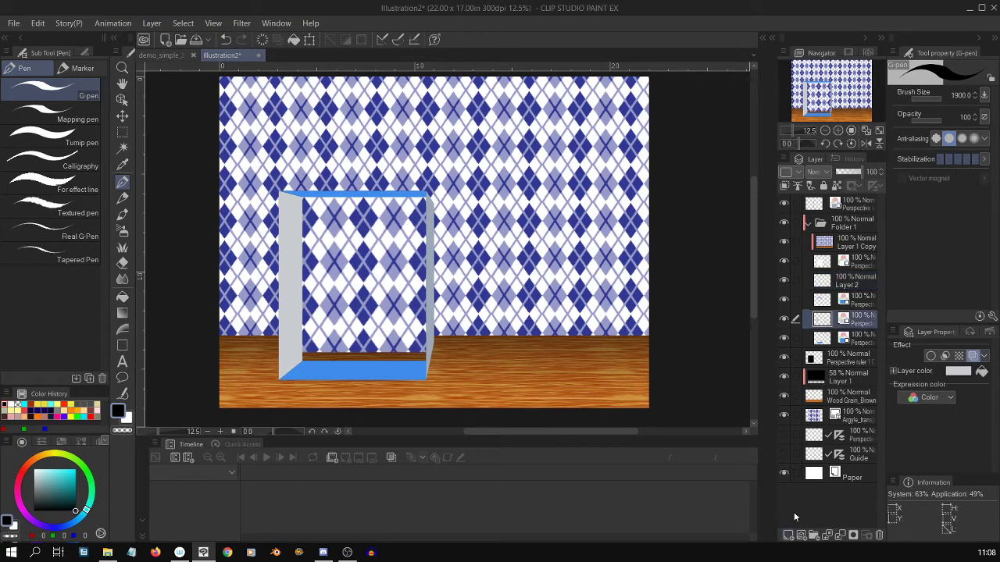
click(843, 357)
click(789, 535)
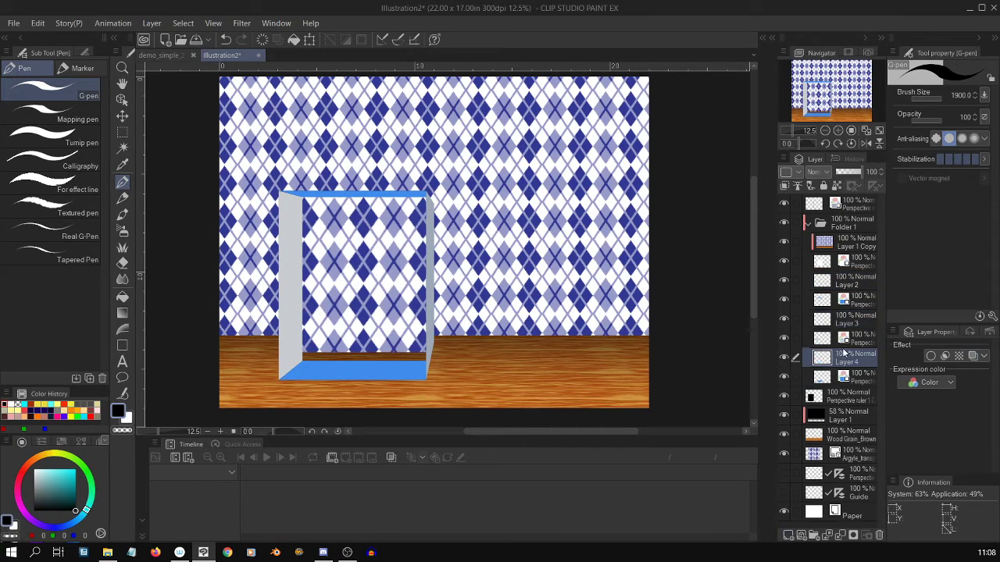
click(845, 204)
click(788, 535)
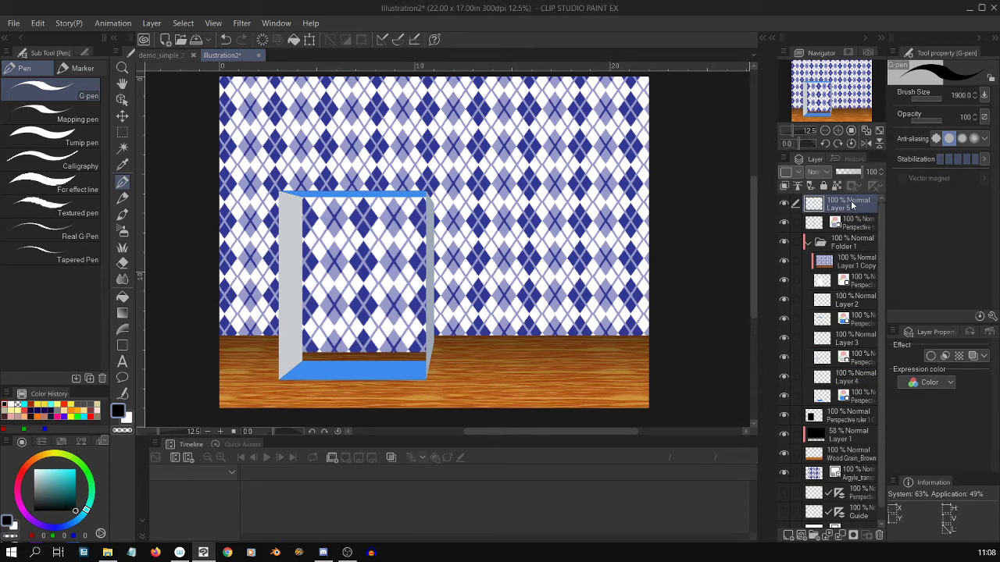
Clip Layer 5 to the right face layer below and shade that face with a black Foreground to transparent gradient
right_click(850, 208)
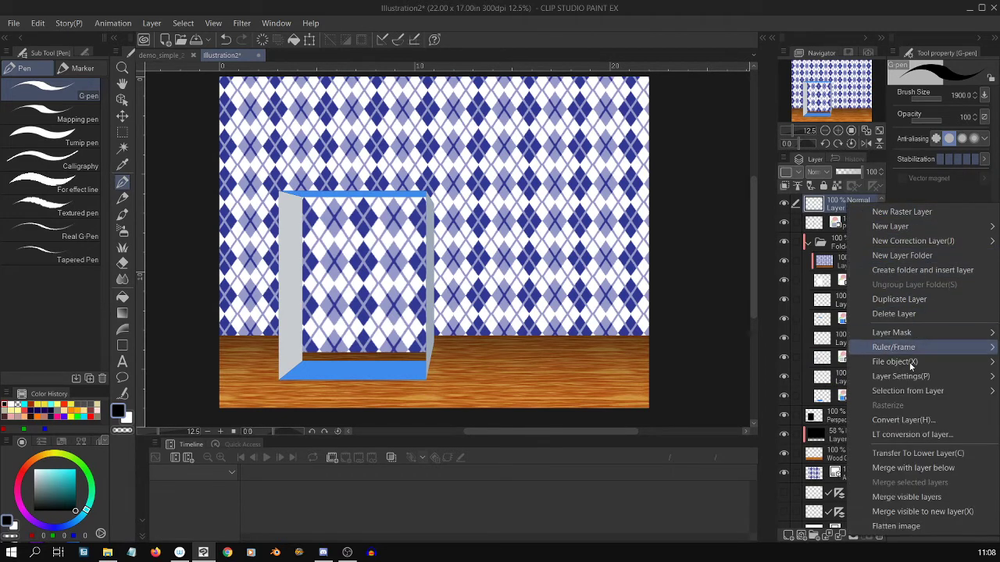
mouse_move(924, 378)
click(795, 408)
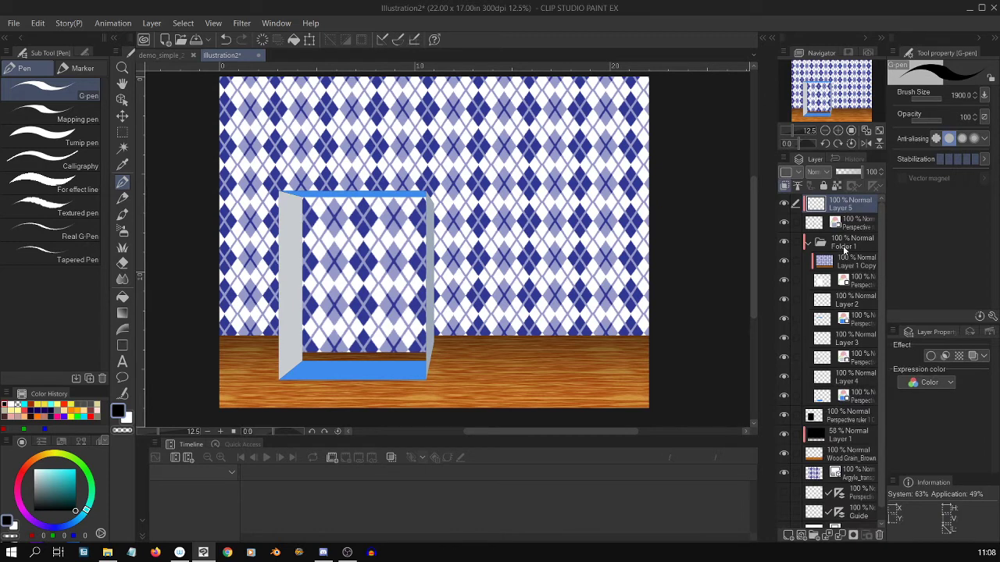
key(h)
key(u)
key(g)
key(g)
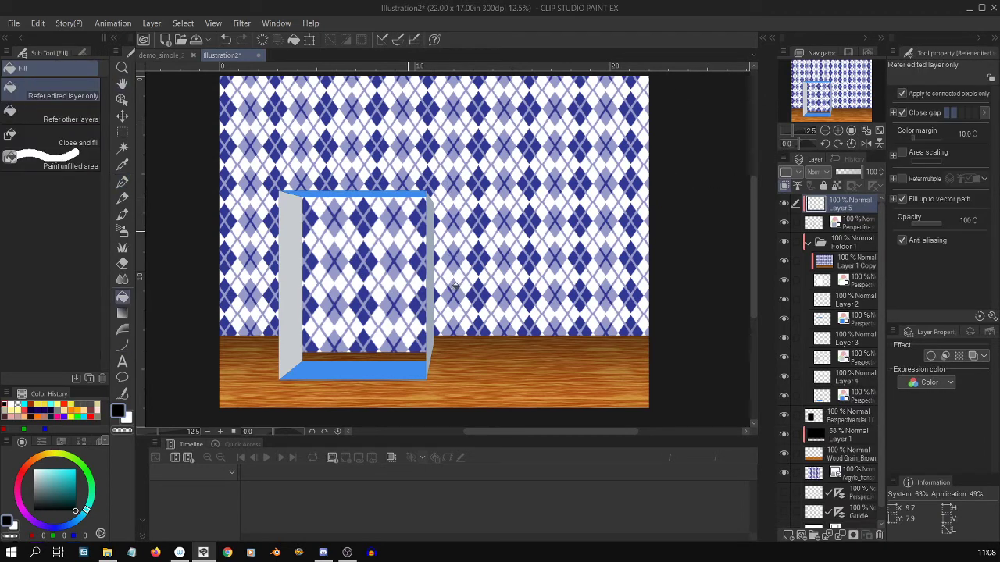
key(p)
key(g)
scroll(437, 281, up, 1)
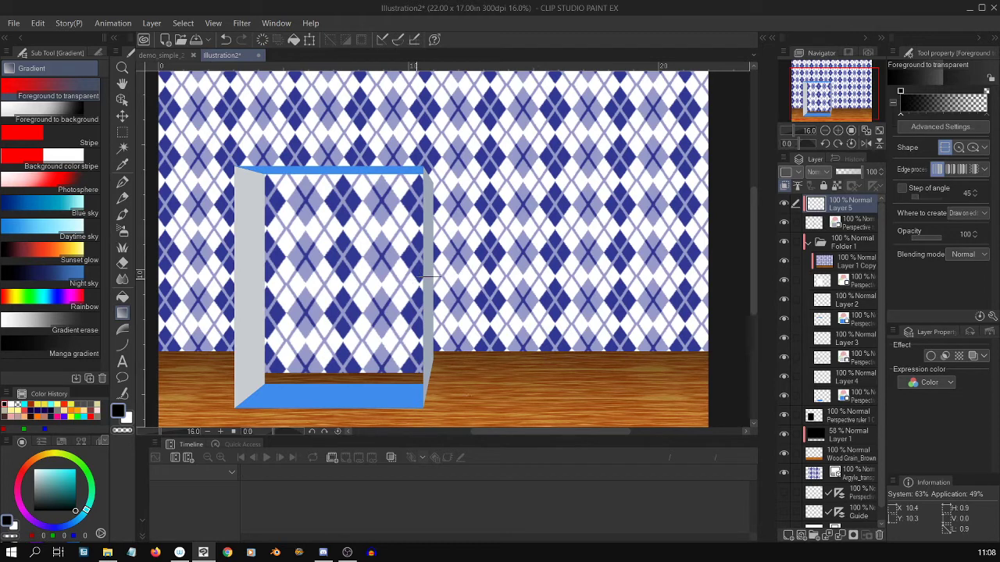
drag(421, 277, 468, 387)
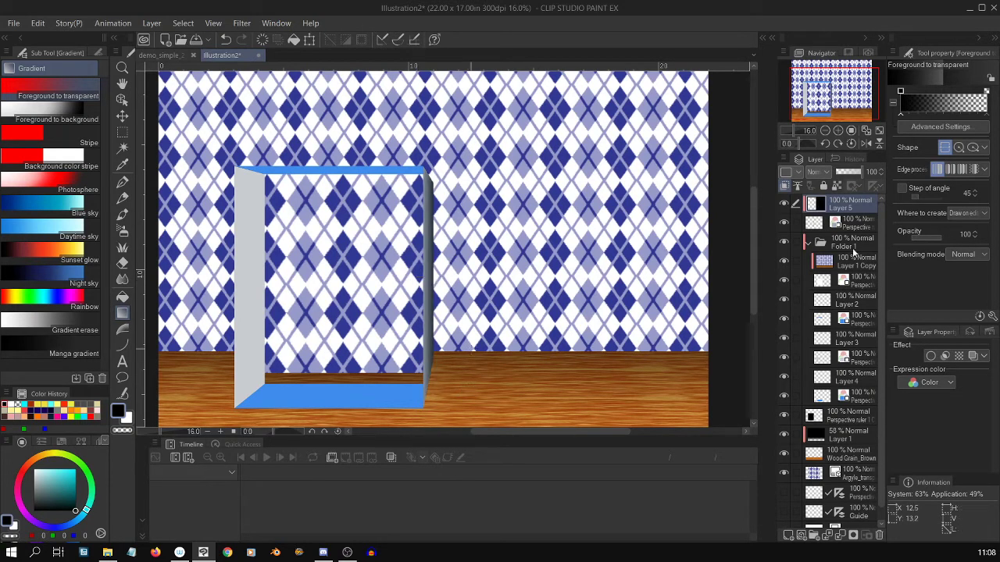
Clip Layer 2 to the top face layer and shade that face with a black gradient fading upward from its lower edge
click(851, 337)
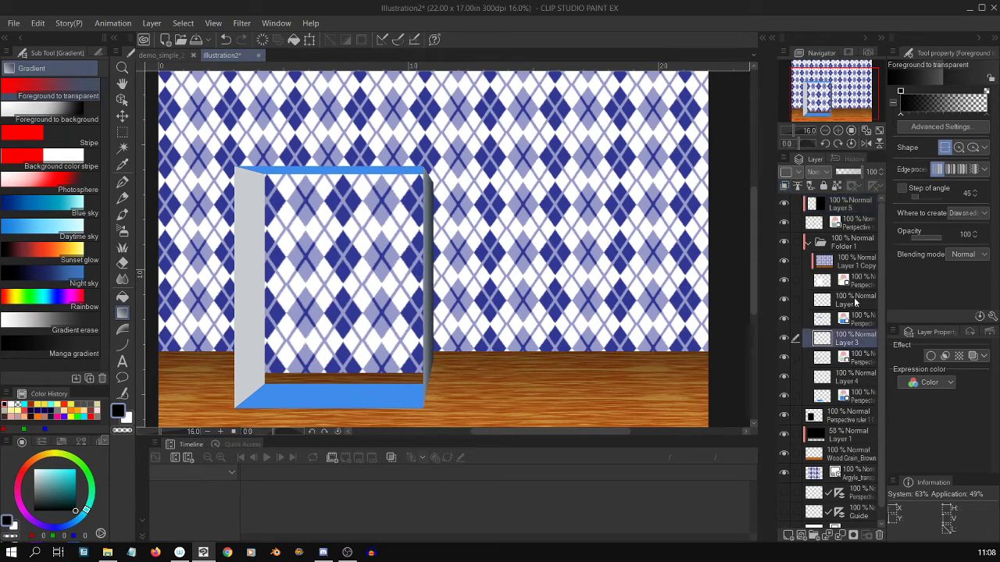
click(859, 300)
right_click(865, 302)
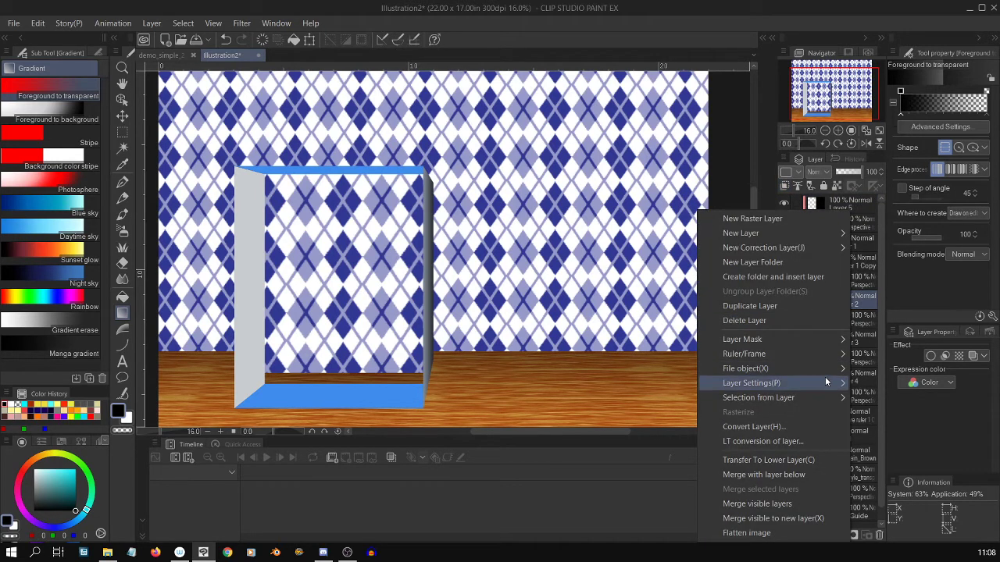
mouse_move(824, 376)
click(667, 414)
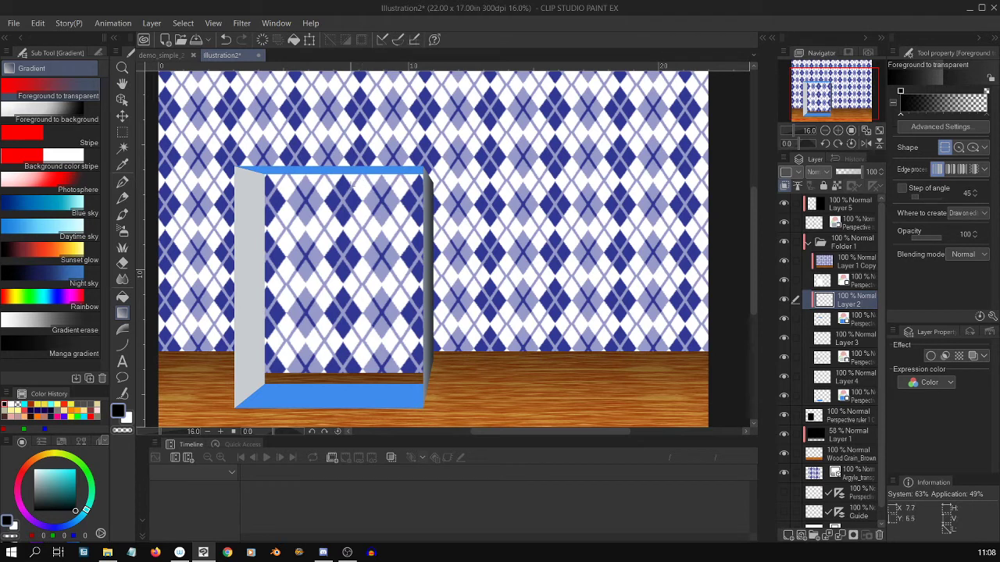
drag(351, 179, 351, 166)
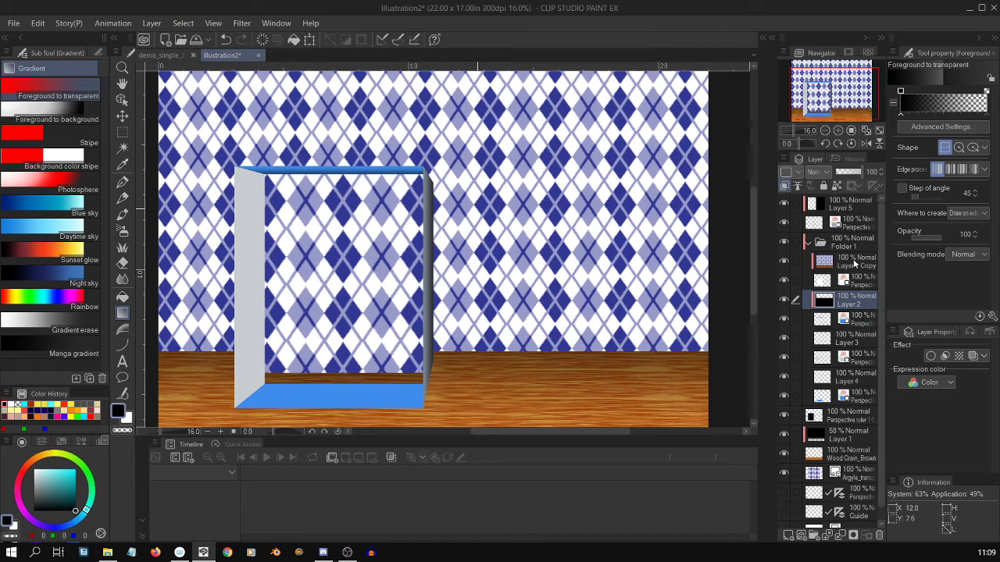
Clip Layer 3 to the left face layer and shade that face with a black gradient fading outward from its inner edge
click(859, 342)
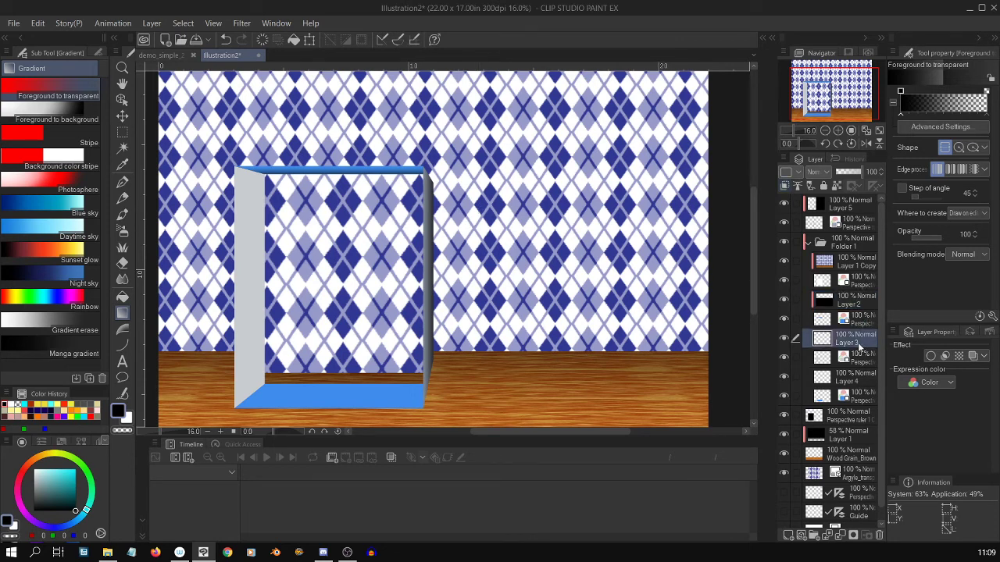
right_click(857, 346)
mouse_move(931, 178)
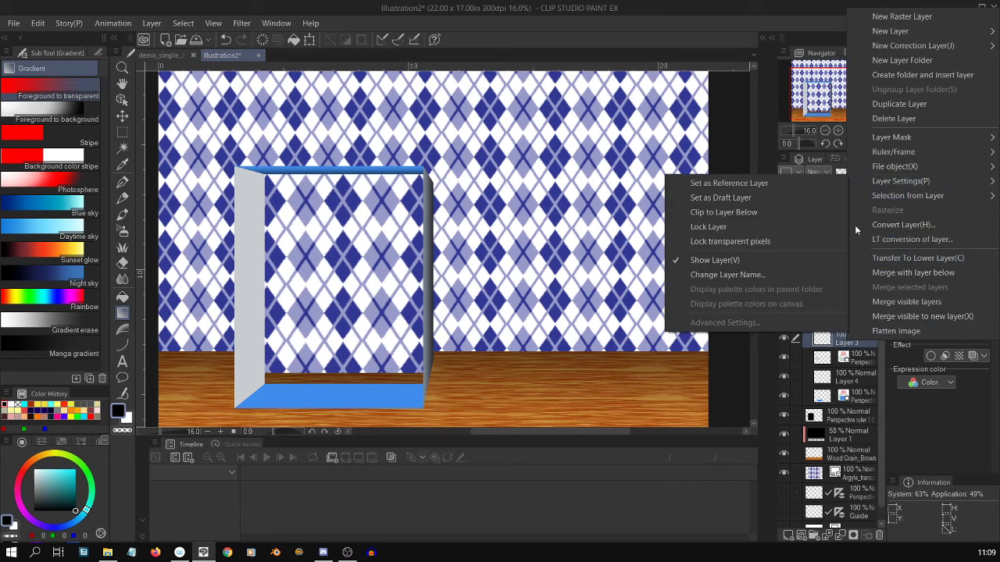
click(794, 212)
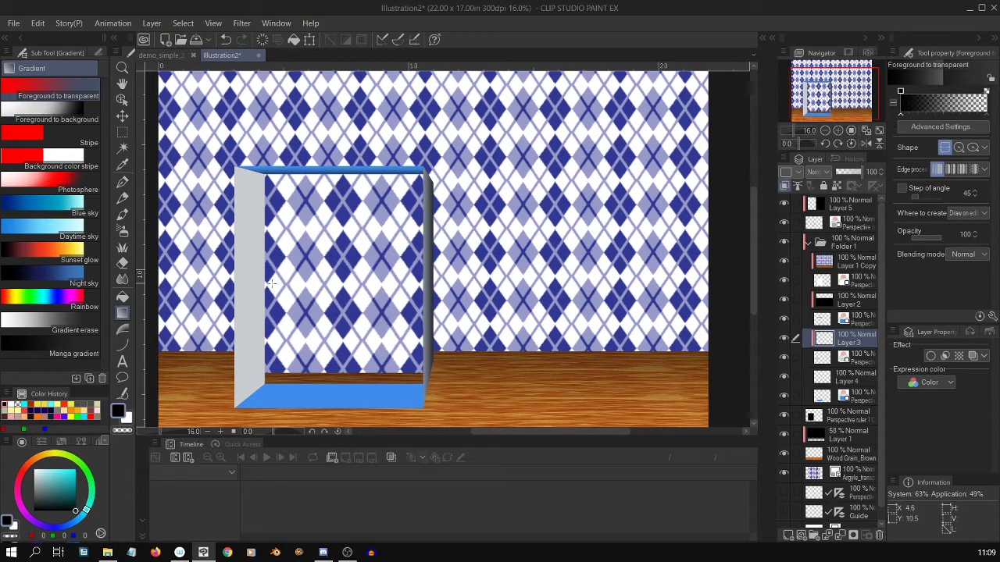
drag(271, 284, 238, 300)
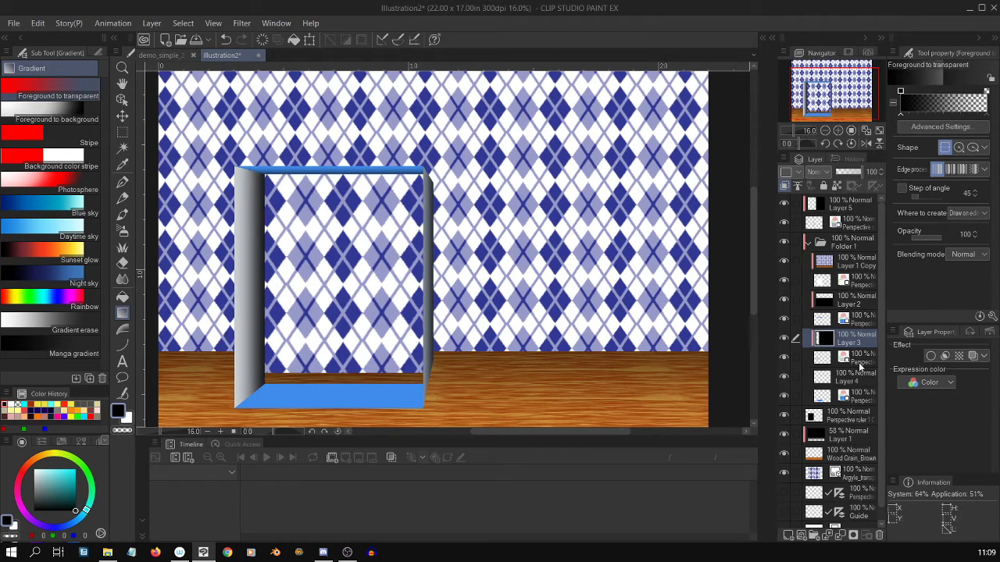
Clip Layer 4 to the bottom face layer and shade that face with a black gradient fading downward from its back edge
click(864, 370)
right_click(845, 381)
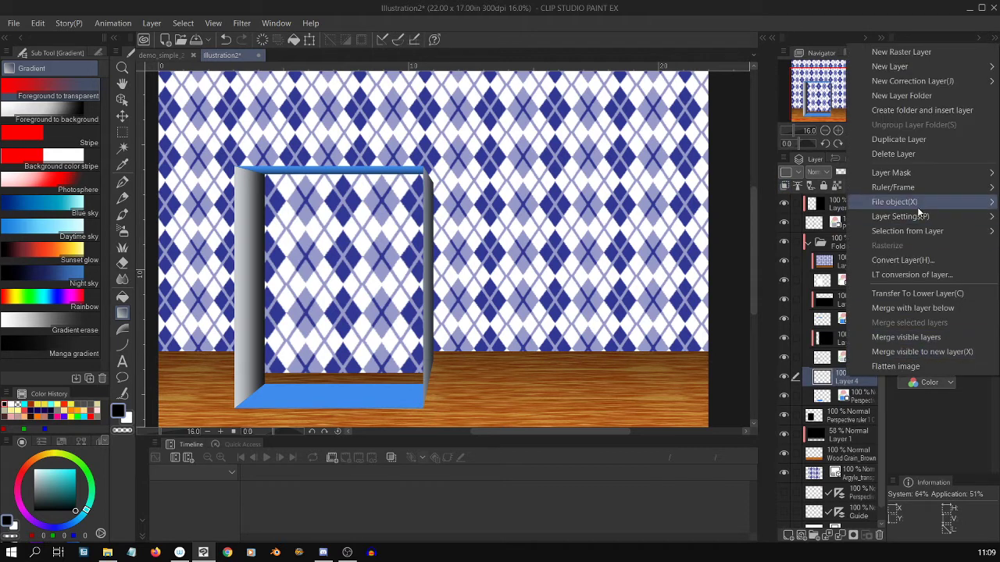
mouse_move(848, 216)
click(802, 250)
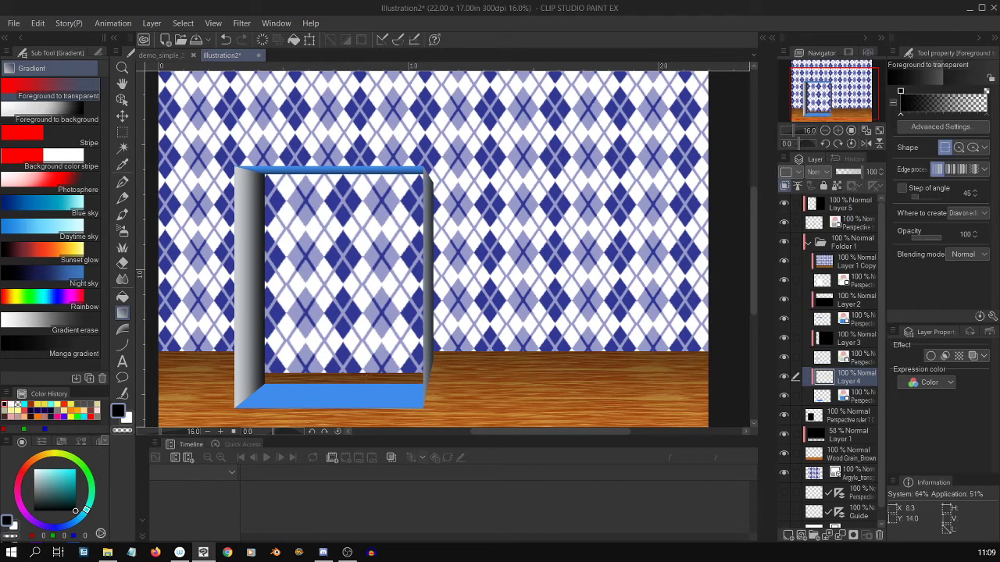
drag(367, 380, 394, 458)
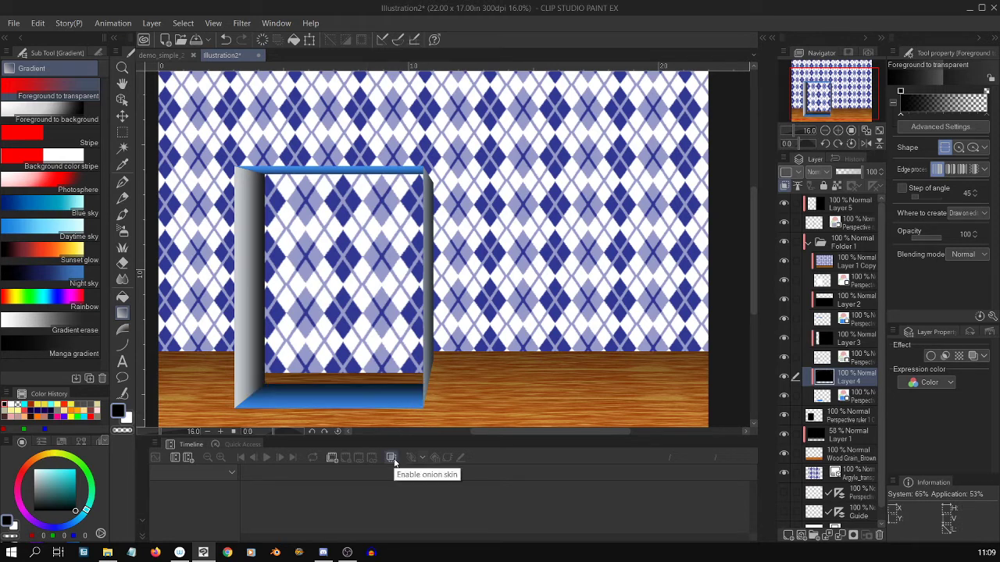
Lower the opacity of the bottom face's shading layer to 58% and the left face's shading layer to 44%
click(850, 171)
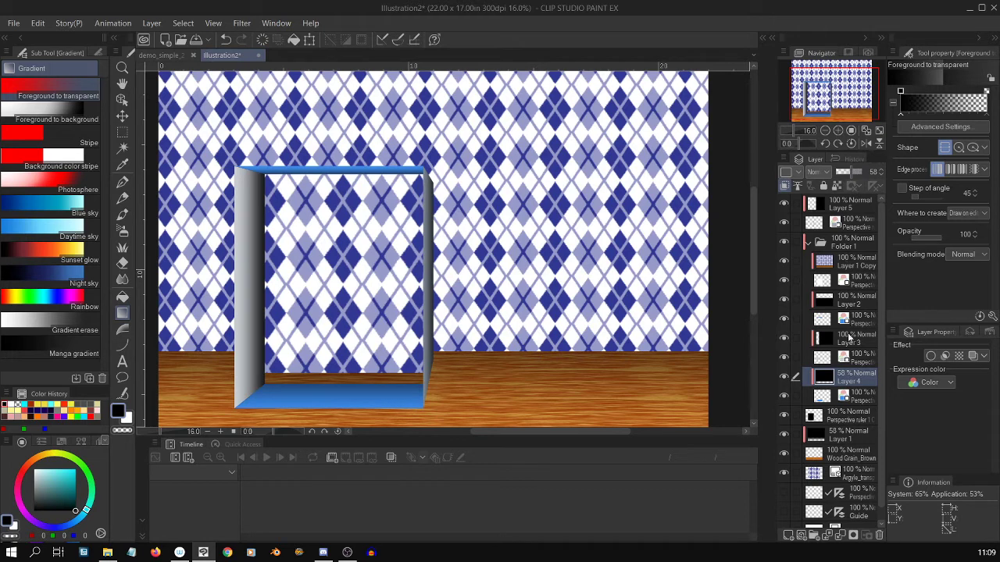
click(851, 340)
click(851, 173)
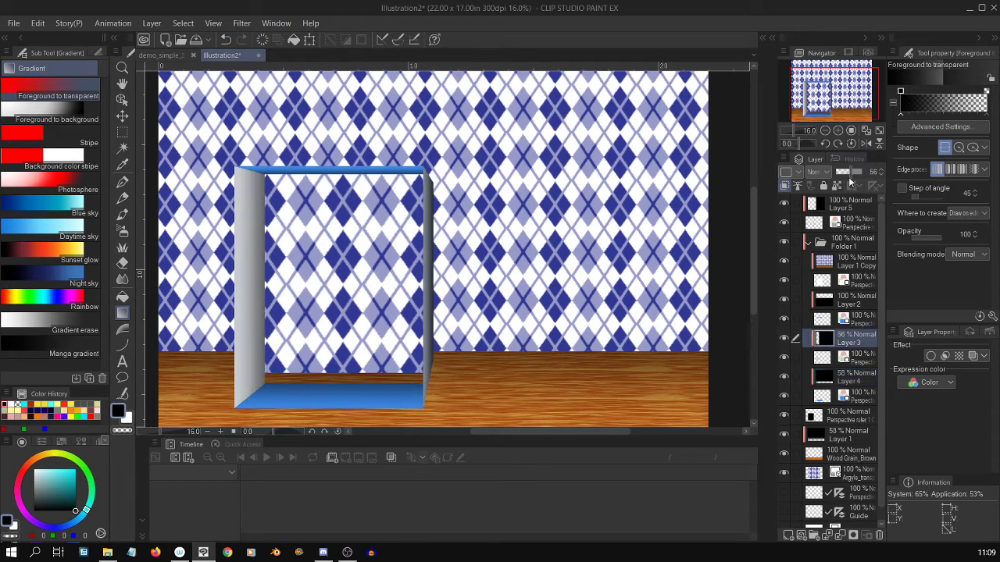
click(848, 171)
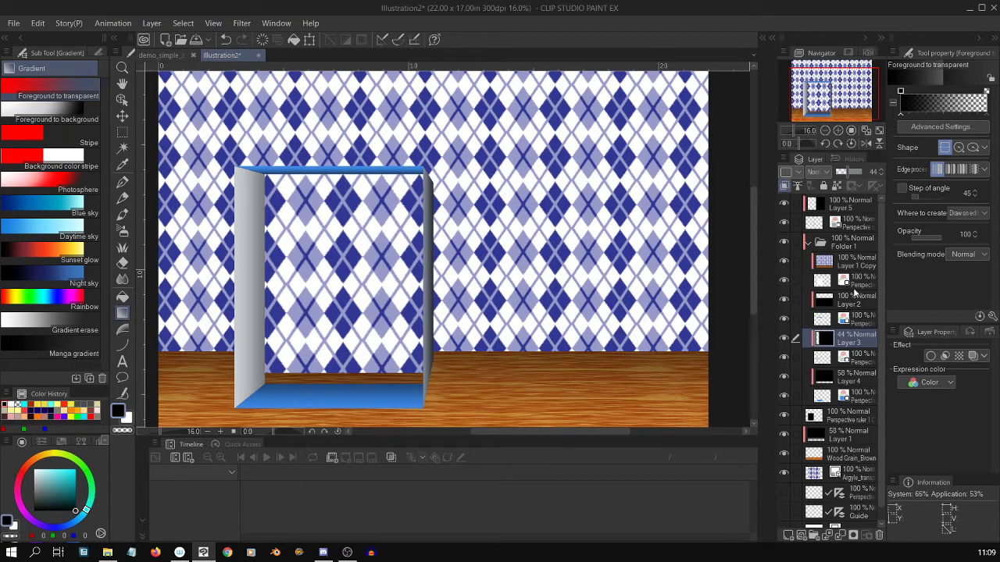
Lower the opacity of the top face's shading layer to 66% and the right face's shading layer to 48%
click(854, 301)
drag(862, 172, 850, 173)
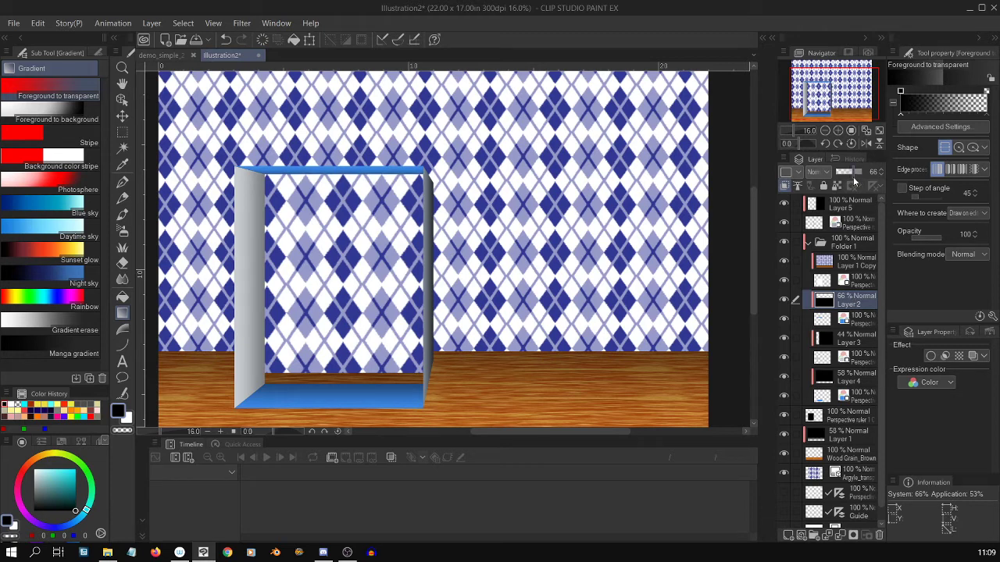
click(852, 210)
drag(859, 171, 845, 175)
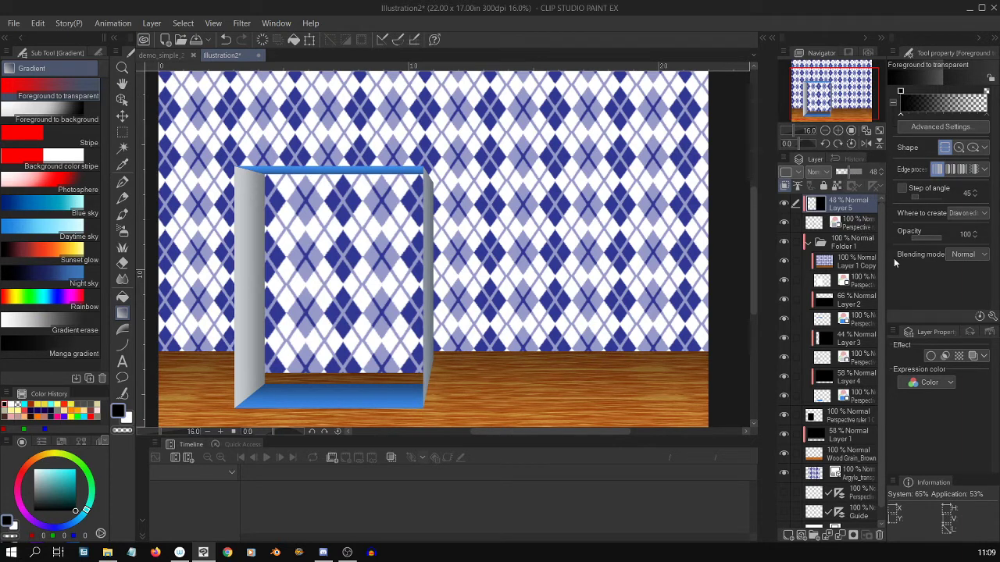
Change the layer color of the box's bottom face to the light blue-grey C1CEDF
click(857, 397)
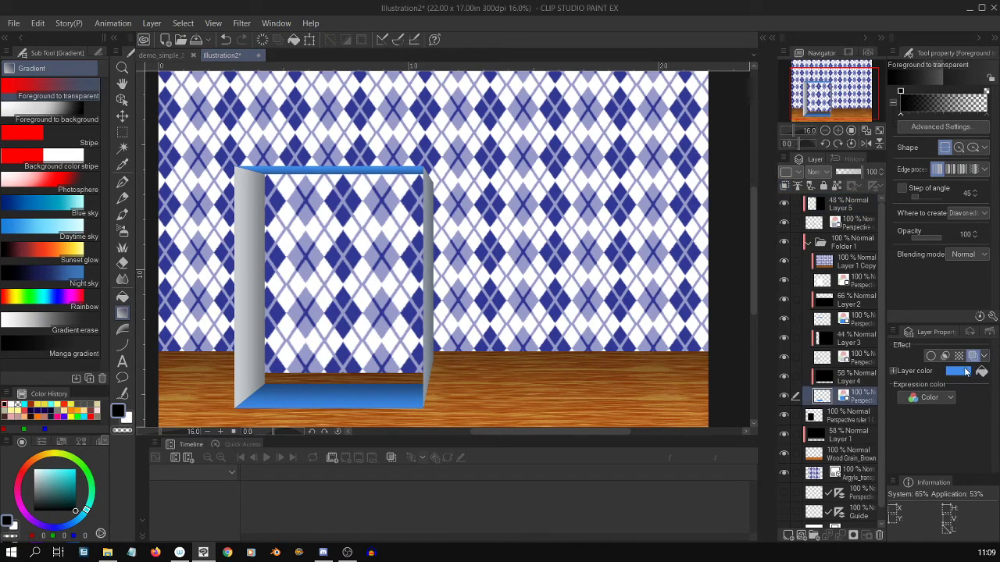
click(959, 372)
drag(79, 376, 75, 378)
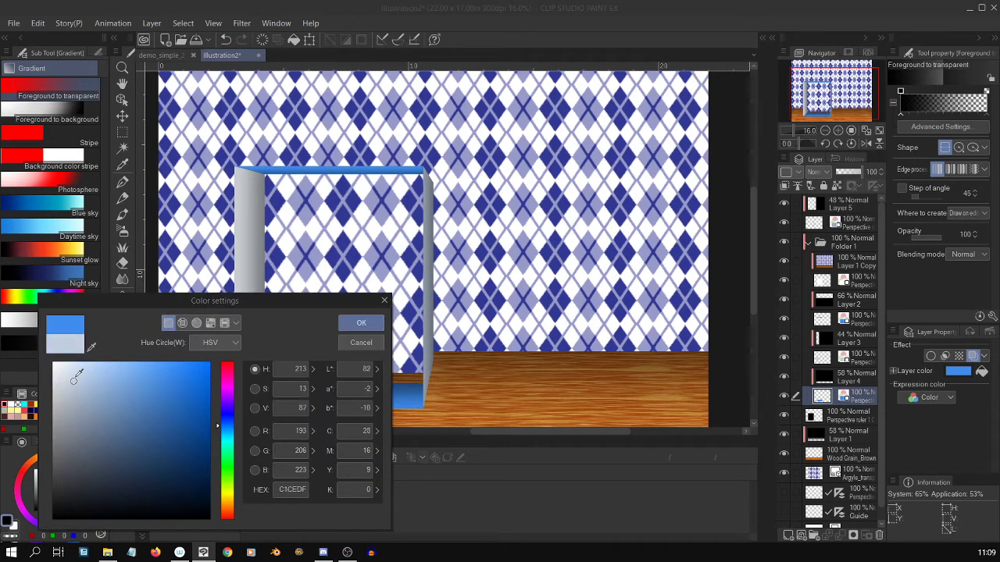
click(359, 323)
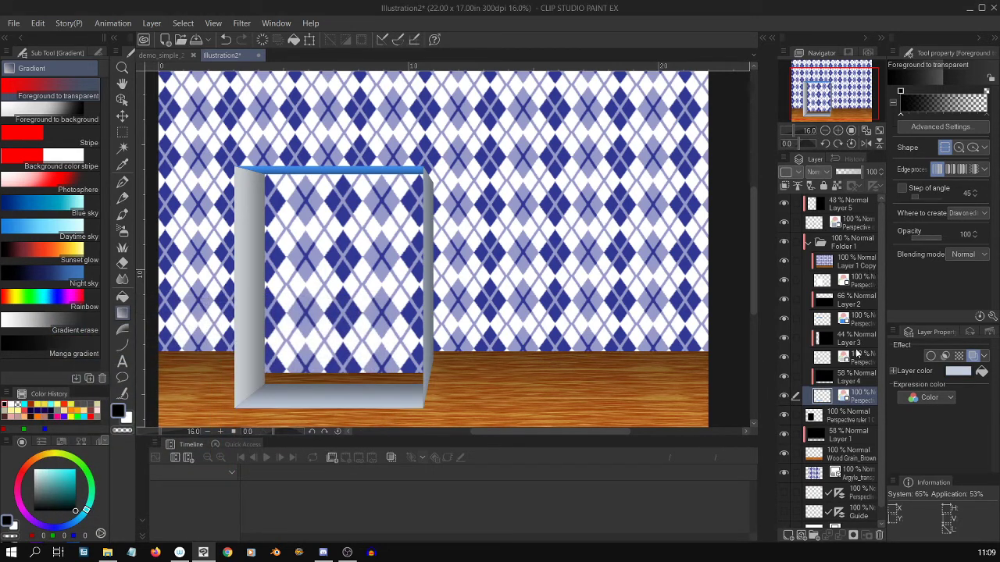
Change the layer color of the box's top face to the light blue A9C1E0
click(859, 319)
click(960, 371)
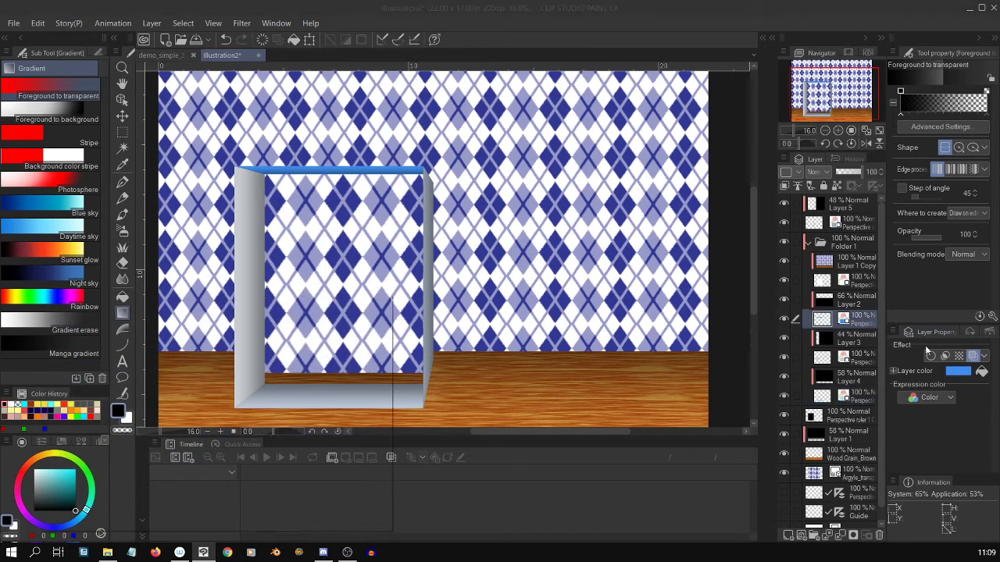
click(111, 368)
drag(110, 368, 104, 375)
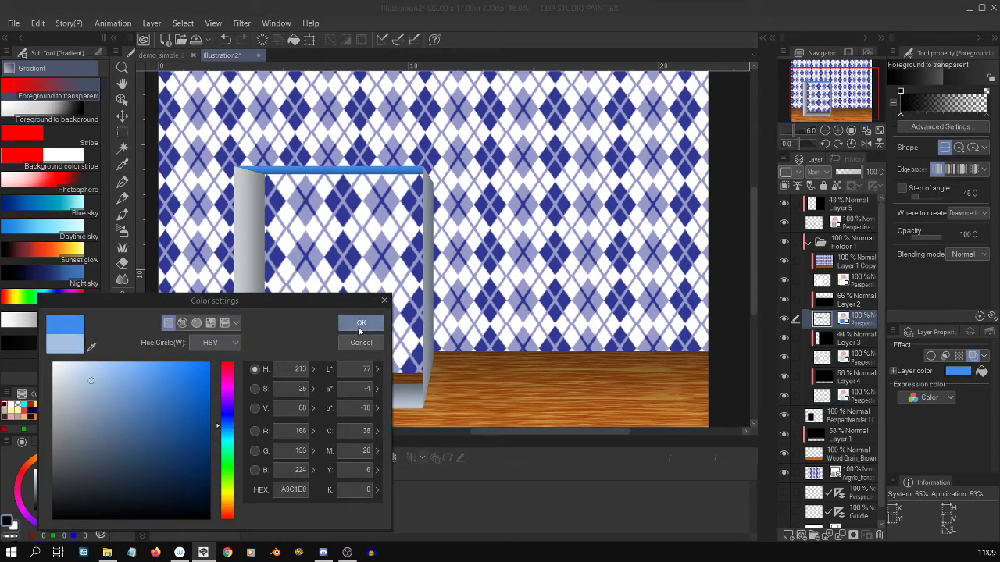
click(361, 322)
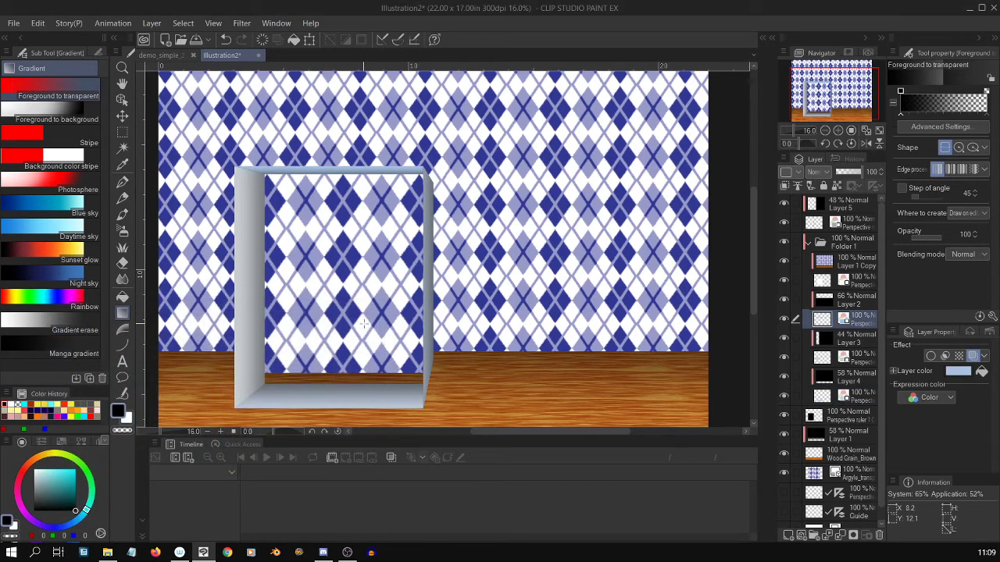
Change the layer color of the box's bottom face to the brighter light blue A7C9F2
click(863, 359)
click(867, 398)
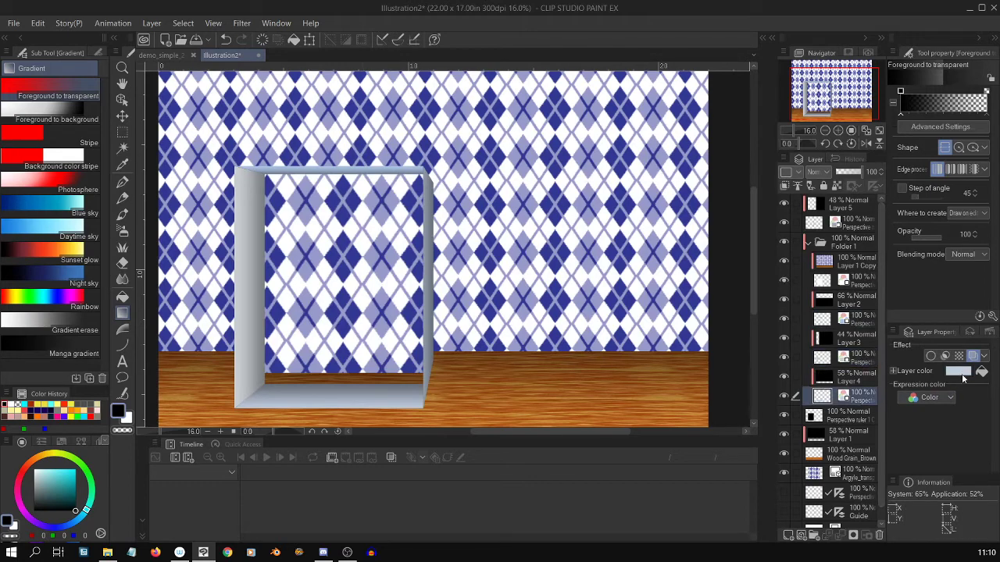
click(958, 372)
click(98, 367)
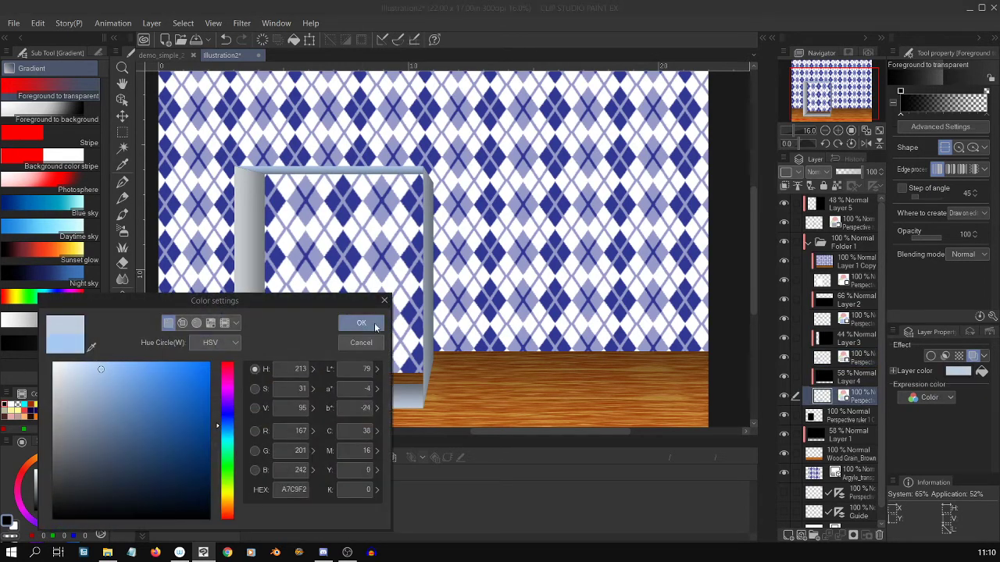
click(373, 325)
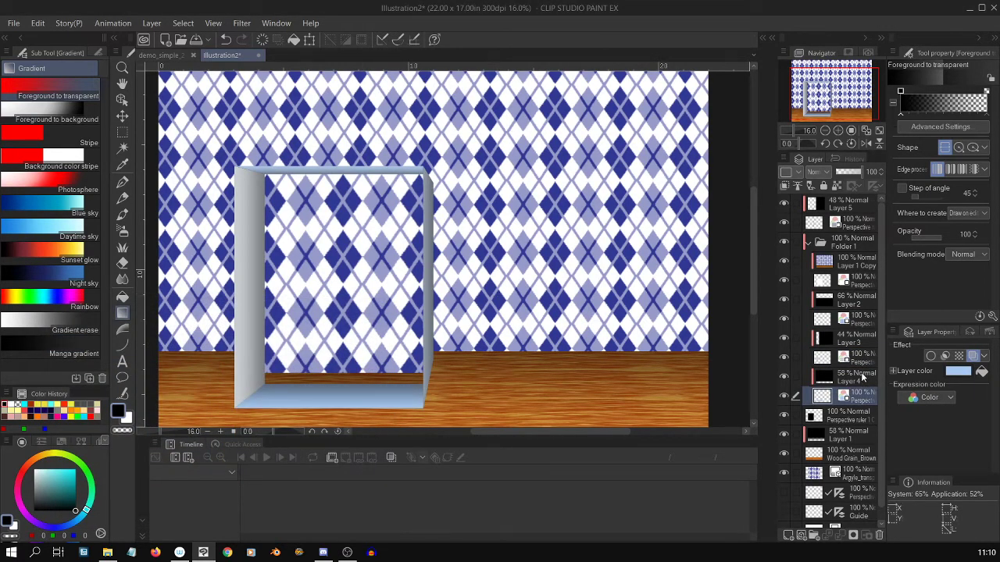
Change the layer color of the box's left face to the light blue-grey B0C2D7
click(863, 357)
click(968, 371)
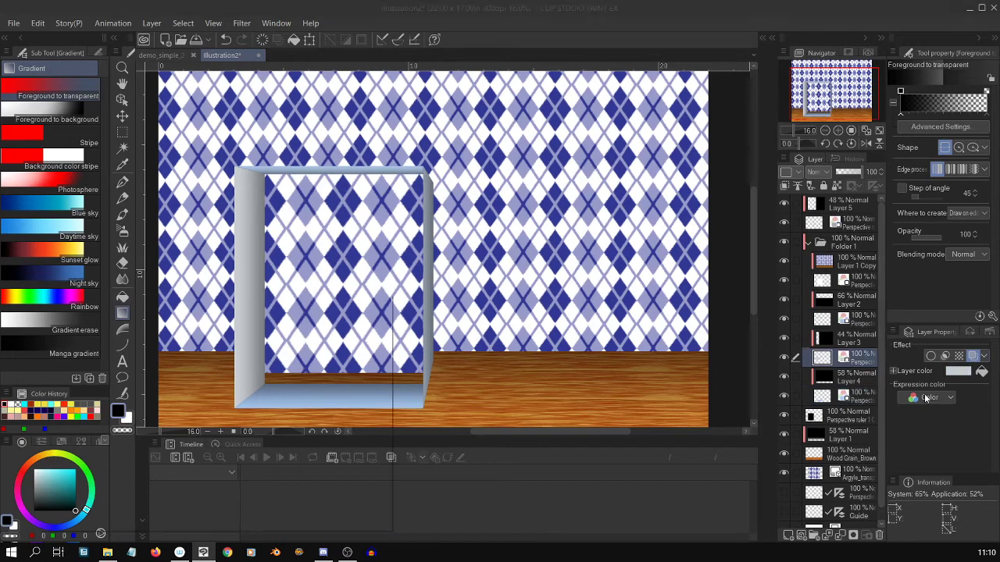
click(76, 385)
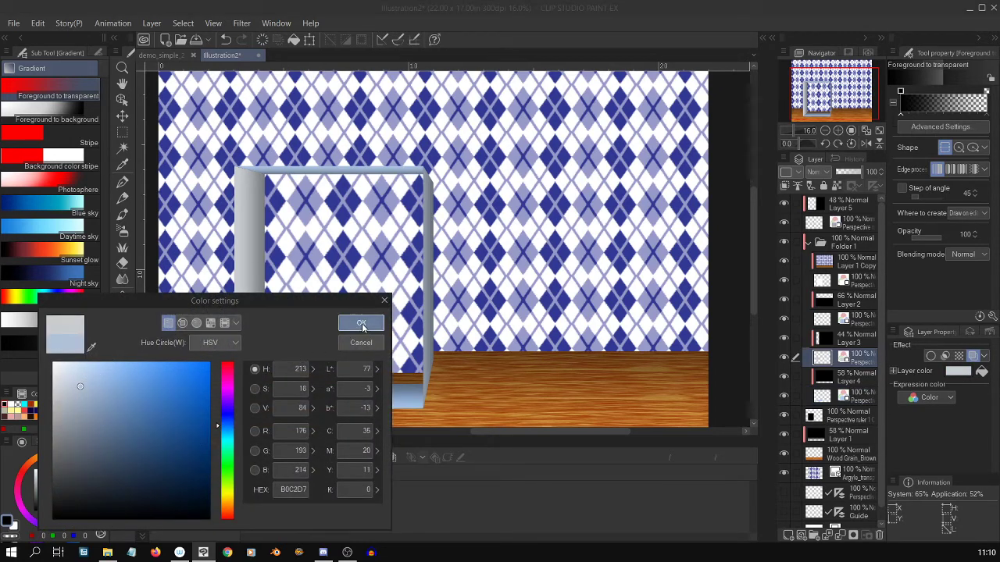
click(360, 323)
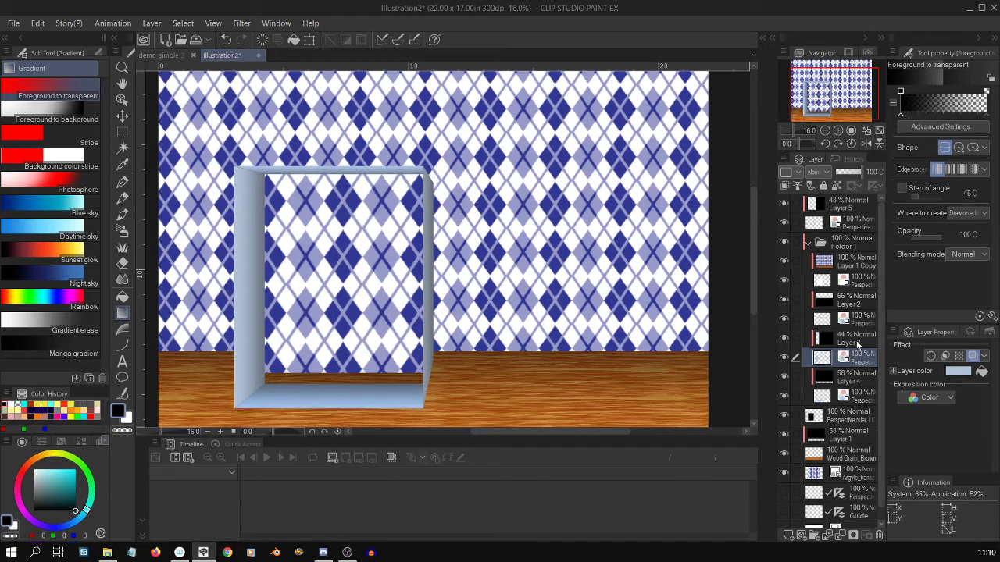
key(ctrl+minus)
key(ctrl+plus)
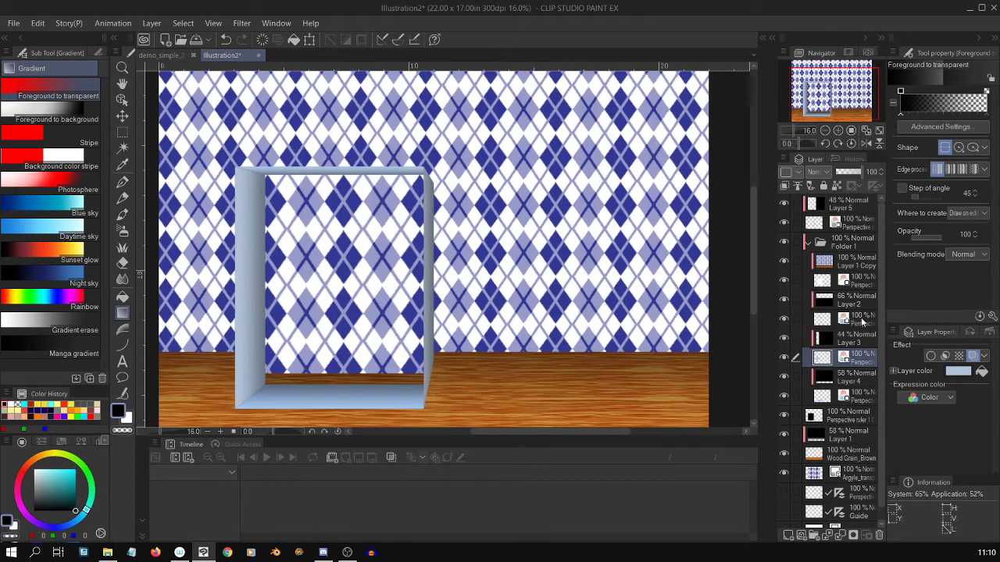
Change the layer color of the box's right face to a light blue-grey that matches the other faces
click(861, 320)
click(861, 282)
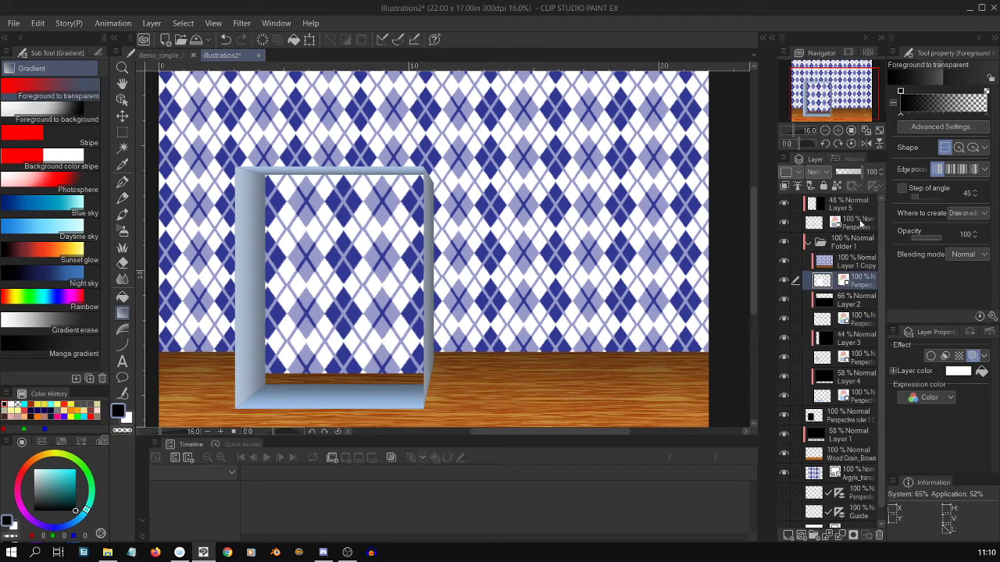
click(867, 225)
click(969, 376)
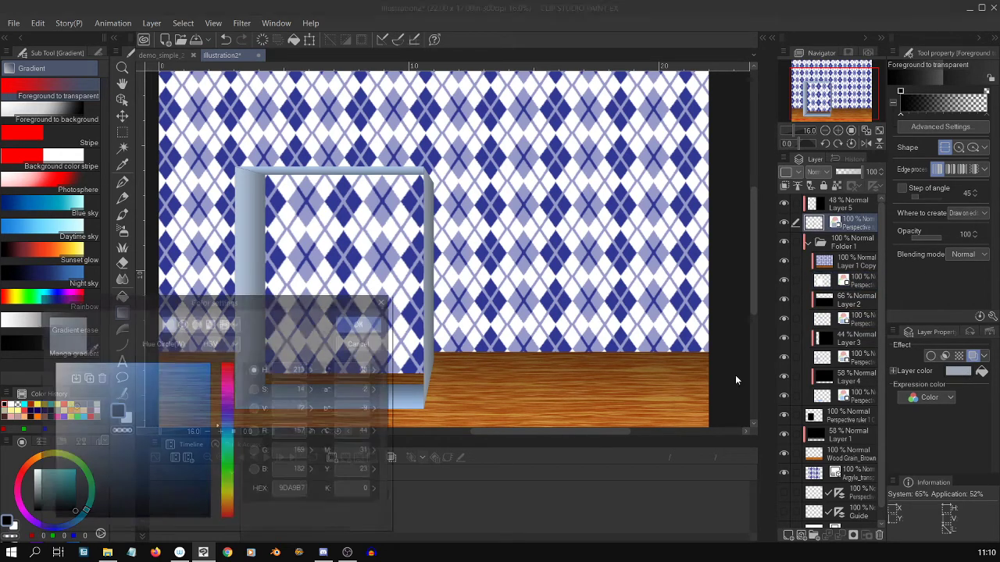
click(86, 399)
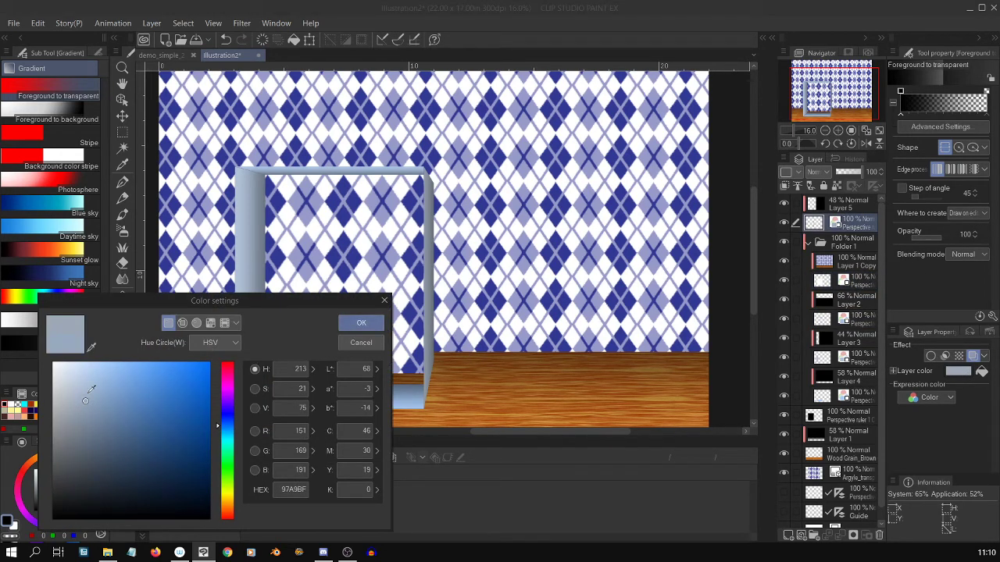
click(86, 386)
click(376, 323)
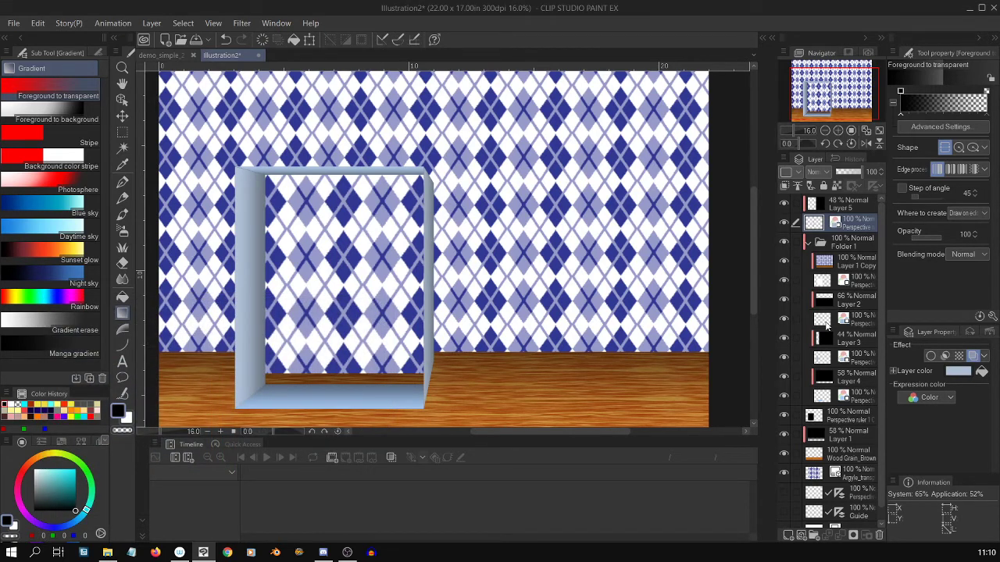
Turn on the layer color effect for the base shape layer directly below Folder 1 and set it to white FFFFFF
key(ctrl+minus)
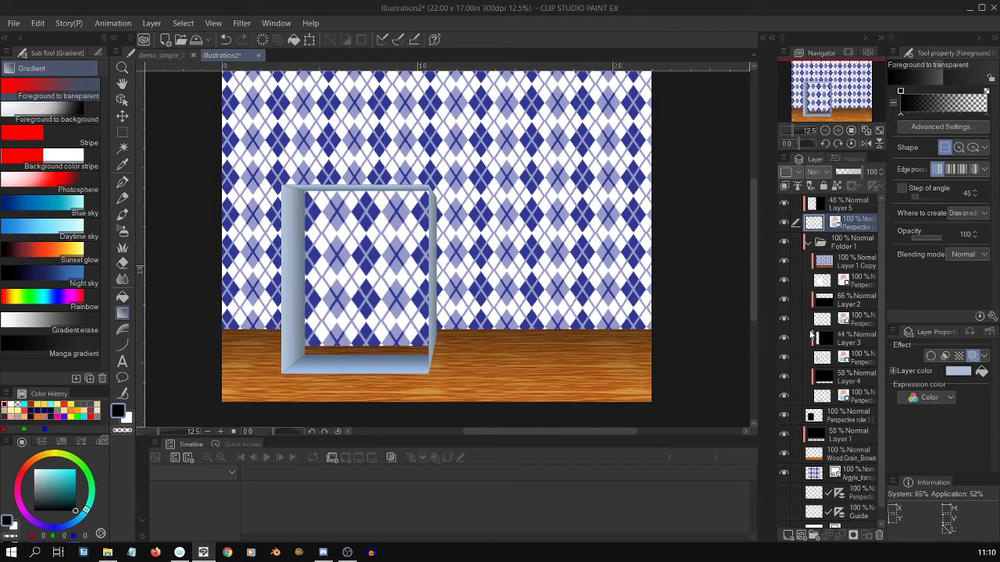
click(858, 415)
key(ctrl+plus)
key(ctrl+plus)
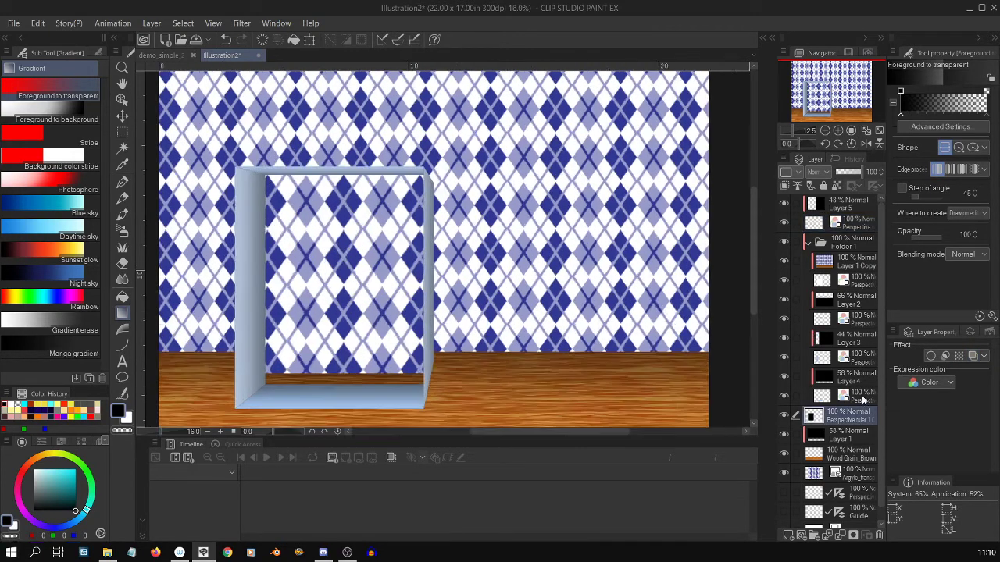
key(ctrl+minus)
key(ctrl+minus)
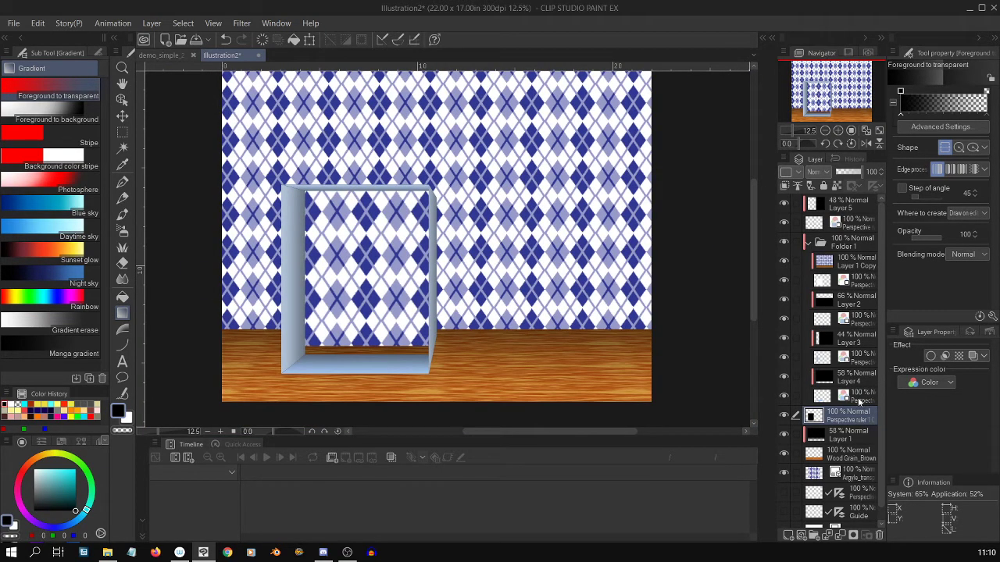
click(972, 356)
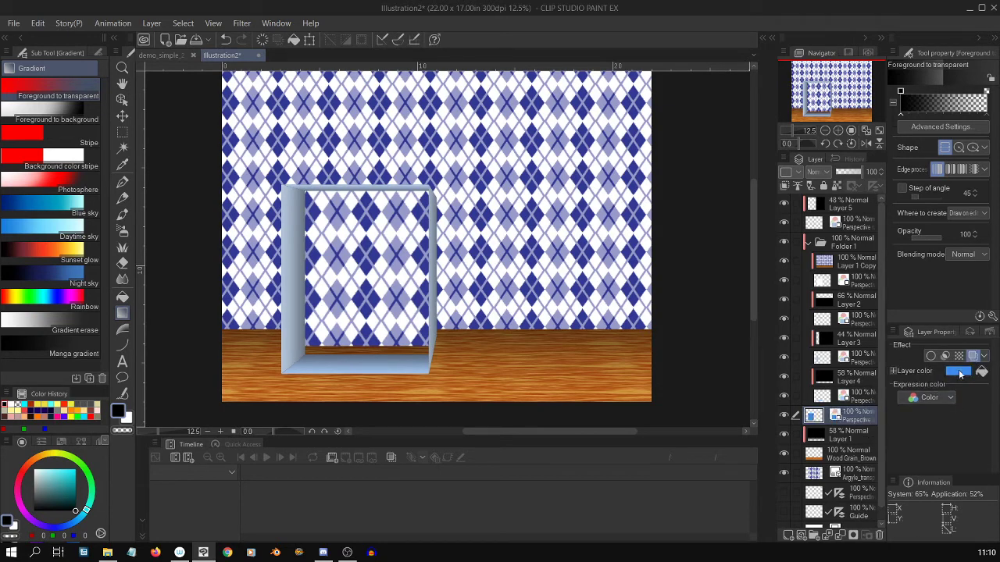
click(959, 372)
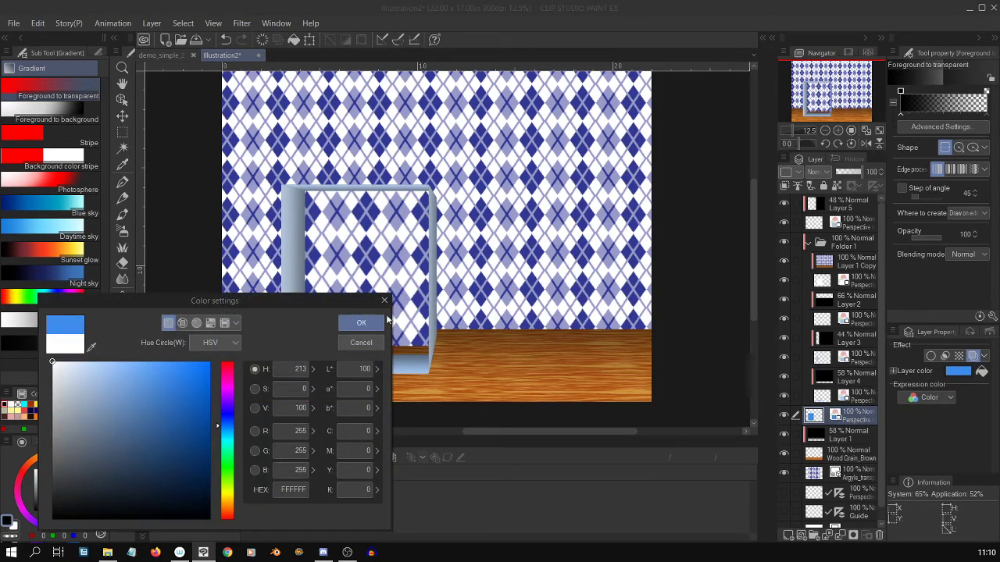
click(381, 323)
scroll(646, 338, up, 2)
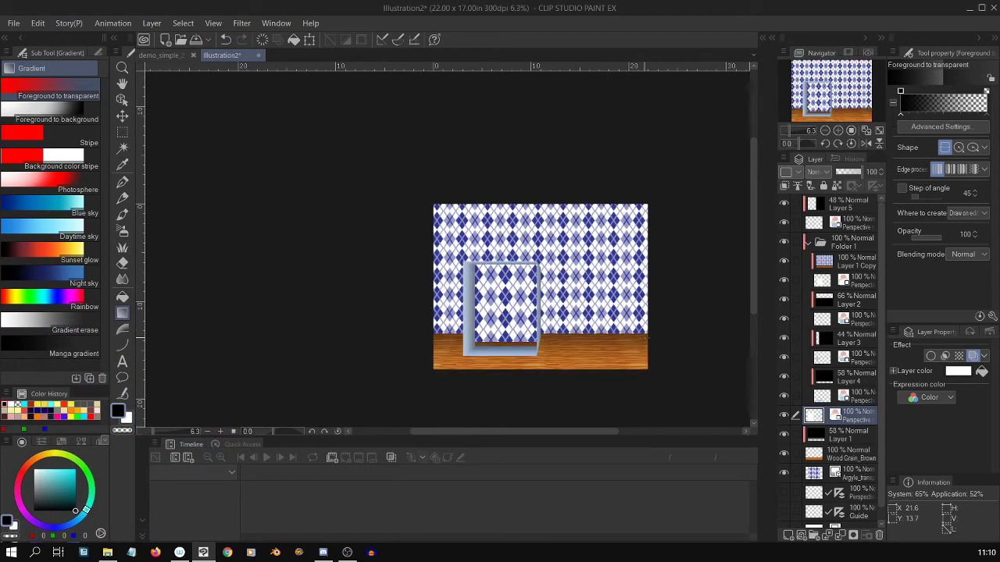
drag(616, 431, 595, 431)
scroll(592, 424, down, 1)
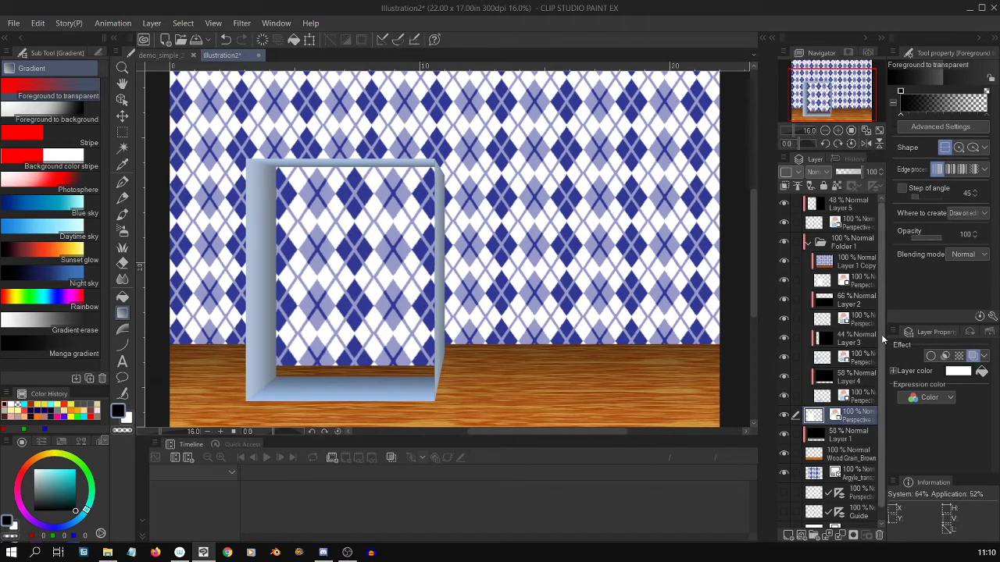
Collapse Folder 1 and create a new layer folder directly above it
click(809, 242)
click(860, 245)
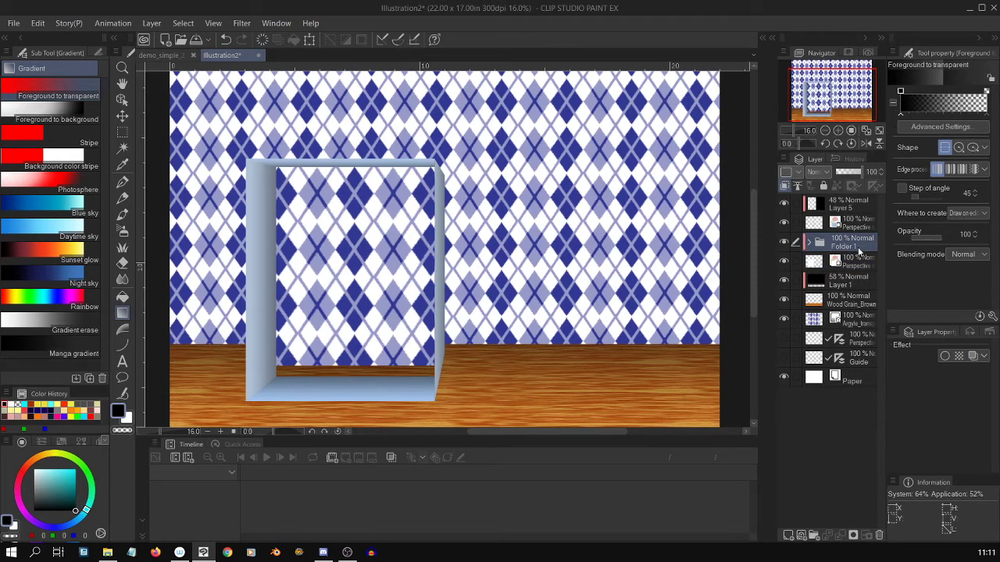
click(855, 261)
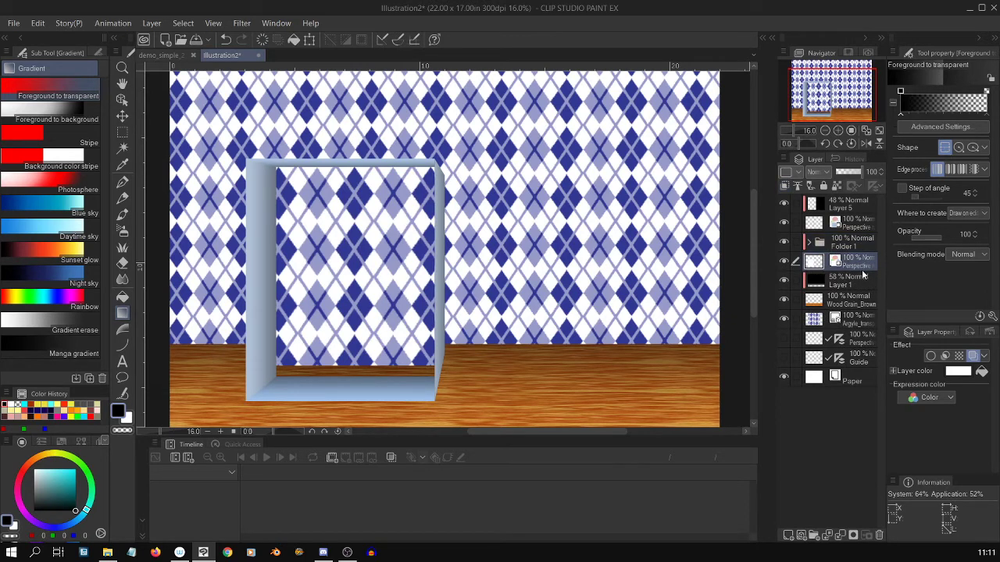
key(ctrl+minus)
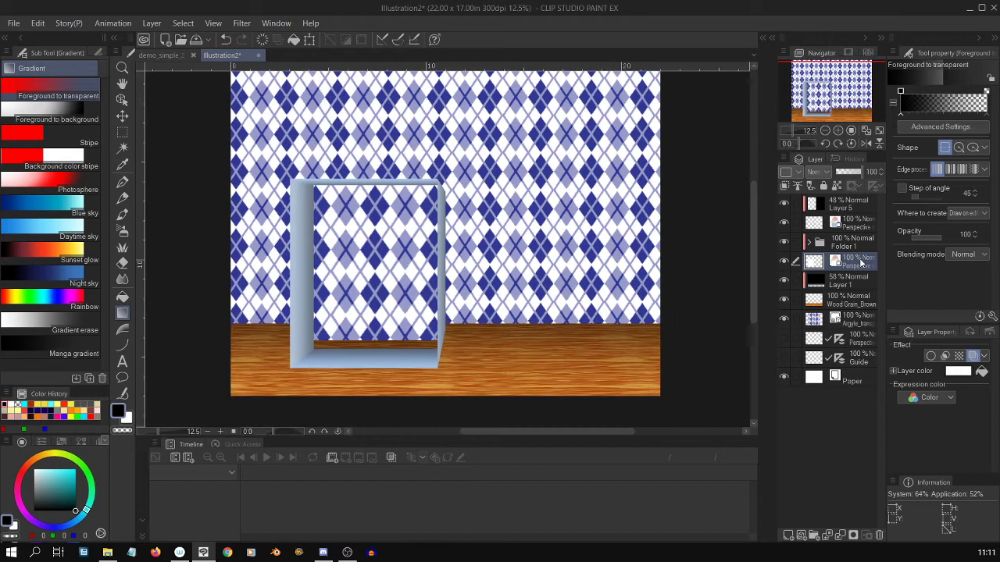
click(858, 248)
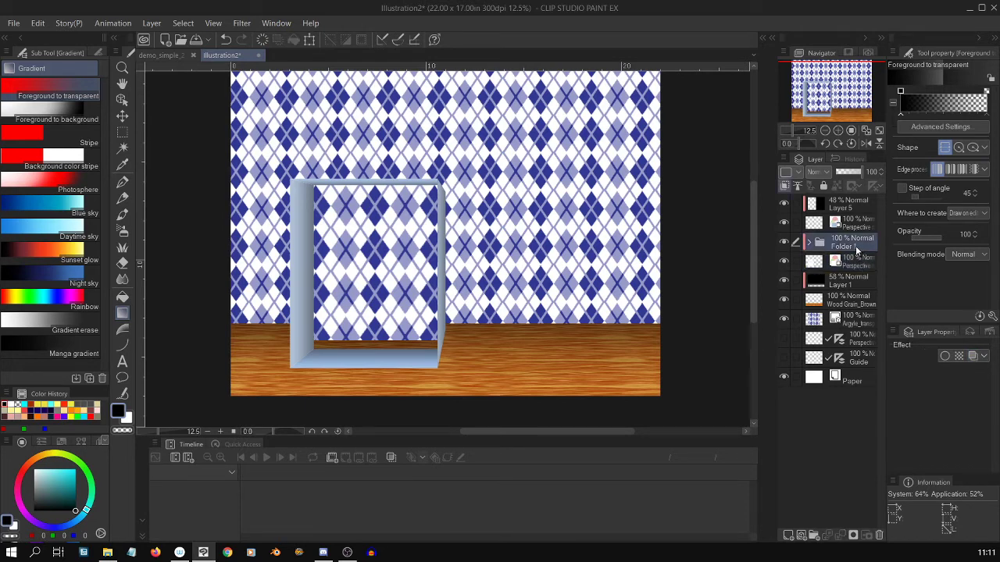
right_click(859, 248)
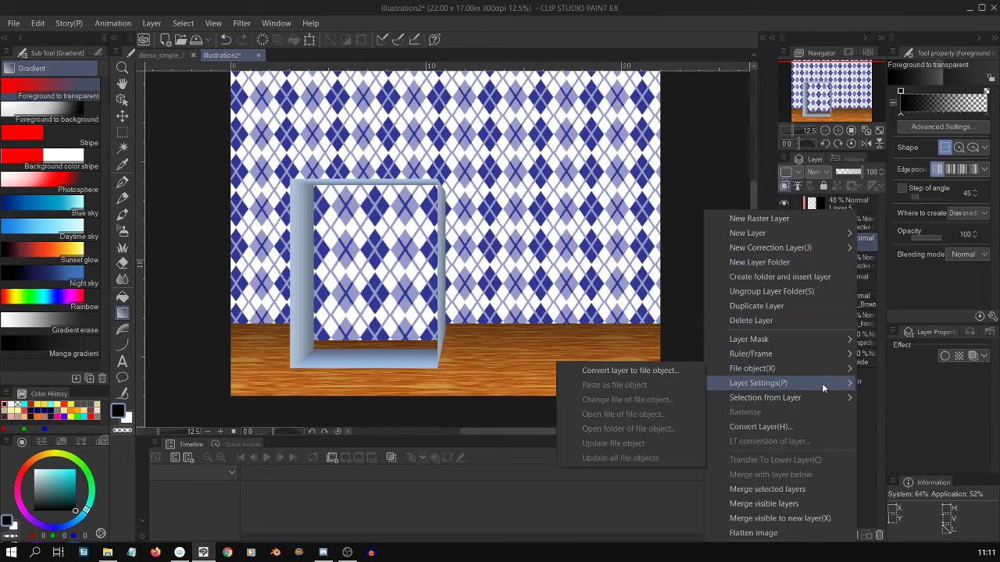
click(875, 405)
click(812, 534)
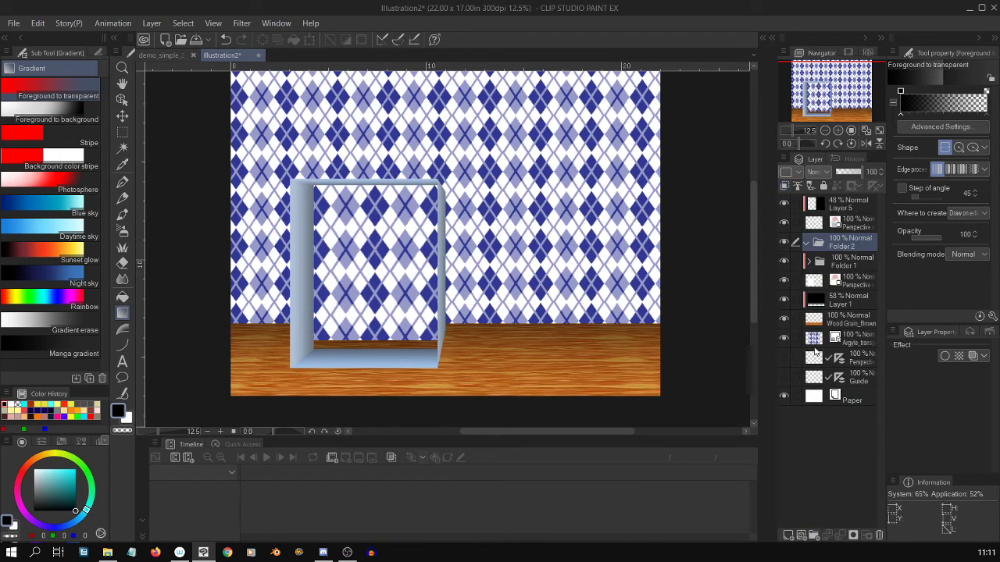
Clip Folder 2 to the layer below
right_click(861, 244)
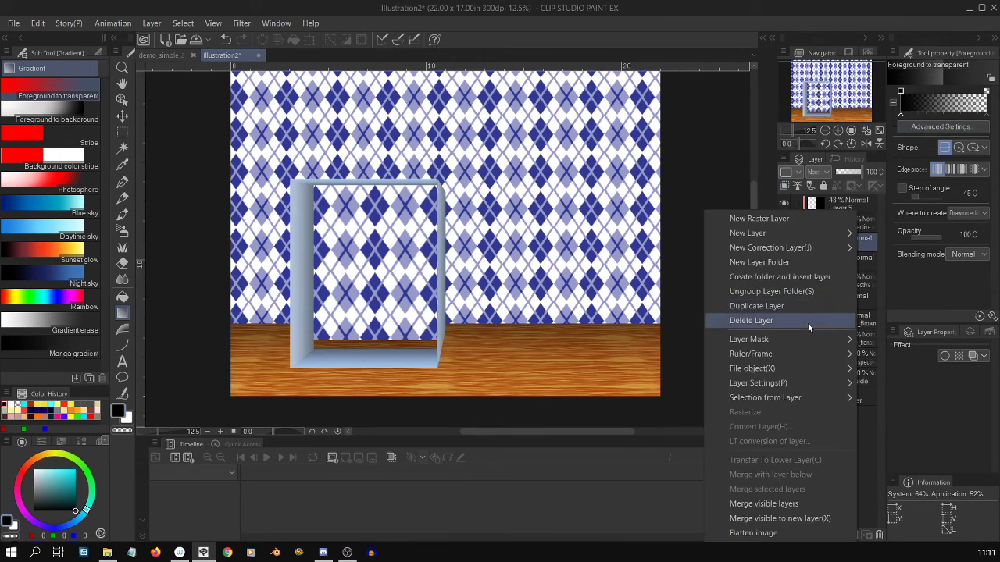
mouse_move(816, 380)
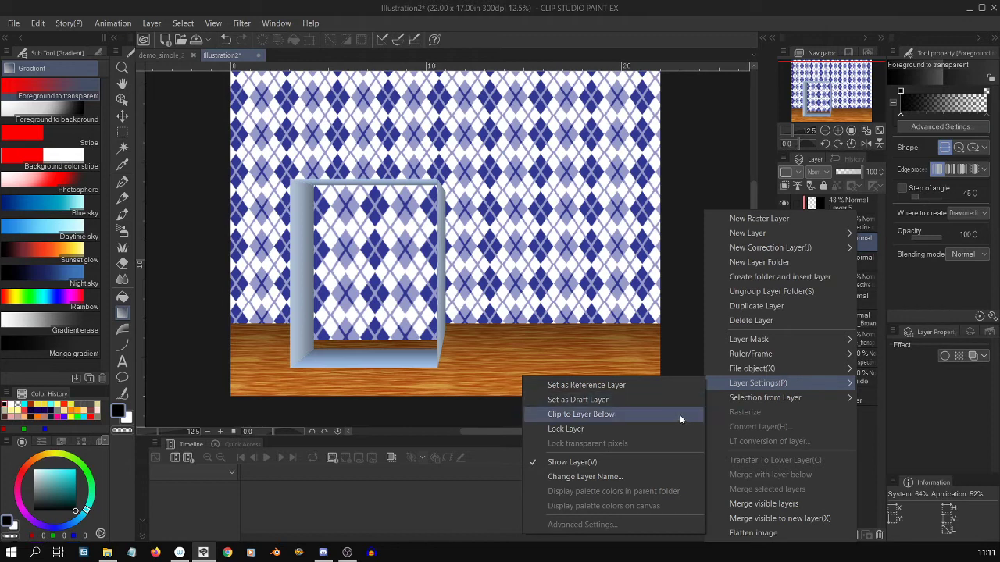
click(581, 414)
Toggle the visibility of the white base shape layer below Folder 1 to check which area it covers
click(859, 283)
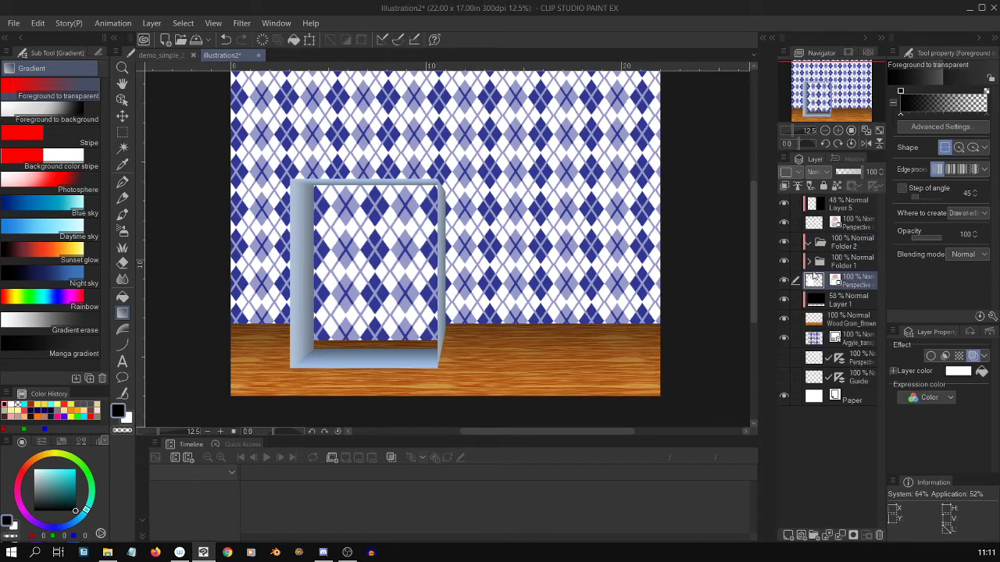
click(785, 286)
click(786, 287)
click(787, 288)
click(785, 283)
Add a new raster layer inside Folder 2, switch to the G-pen, and give the layer a white layer color
click(854, 246)
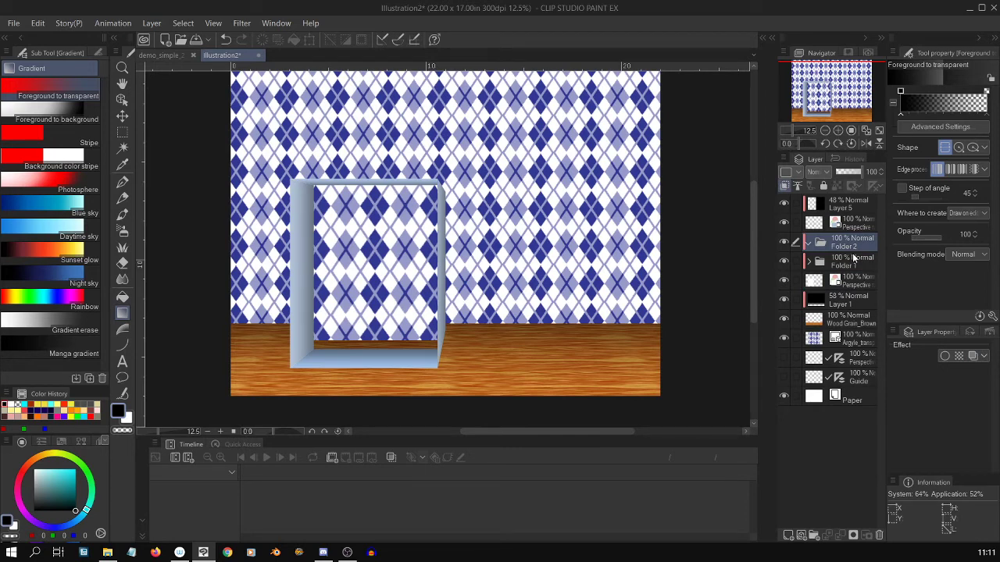
click(789, 536)
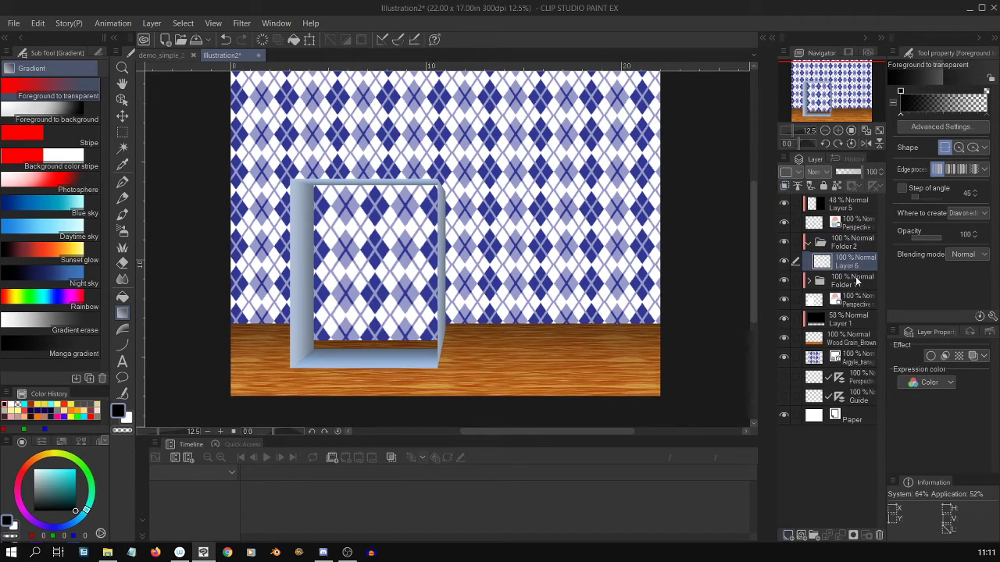
key(p)
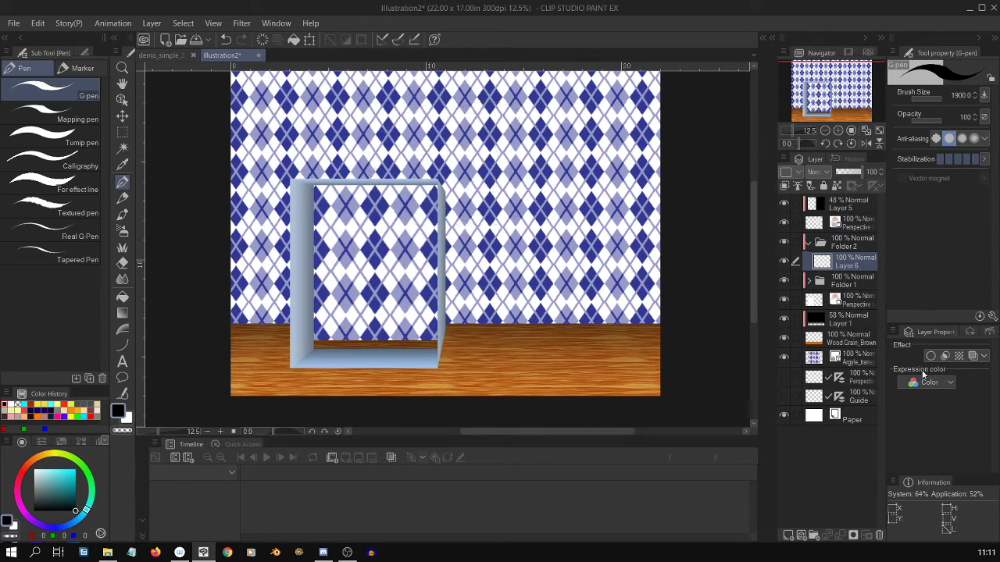
click(972, 356)
click(963, 372)
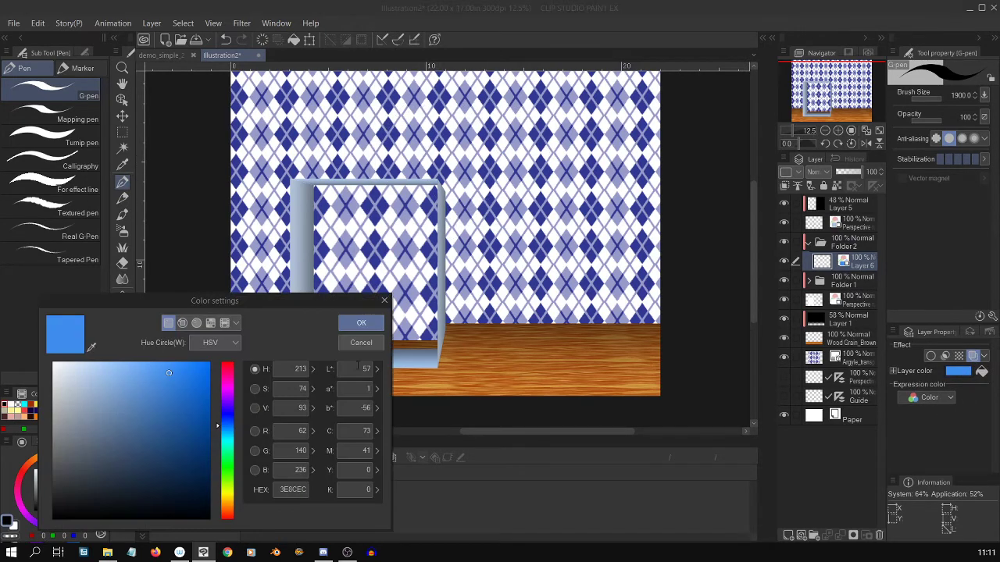
click(359, 322)
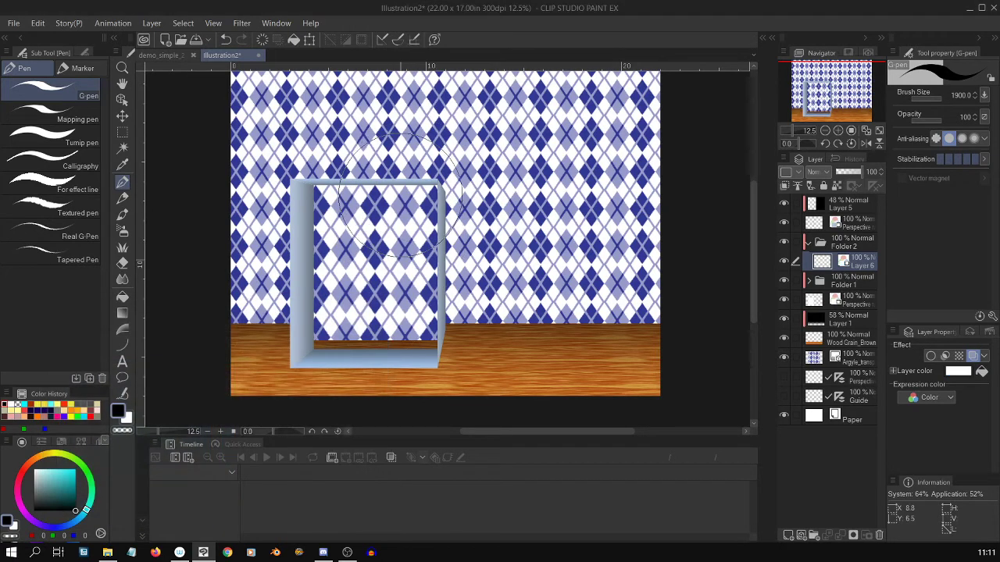
Scribble G-pen strokes at brush size 1500 along the box's left inner face and across the opening's upper-right corner
key([)
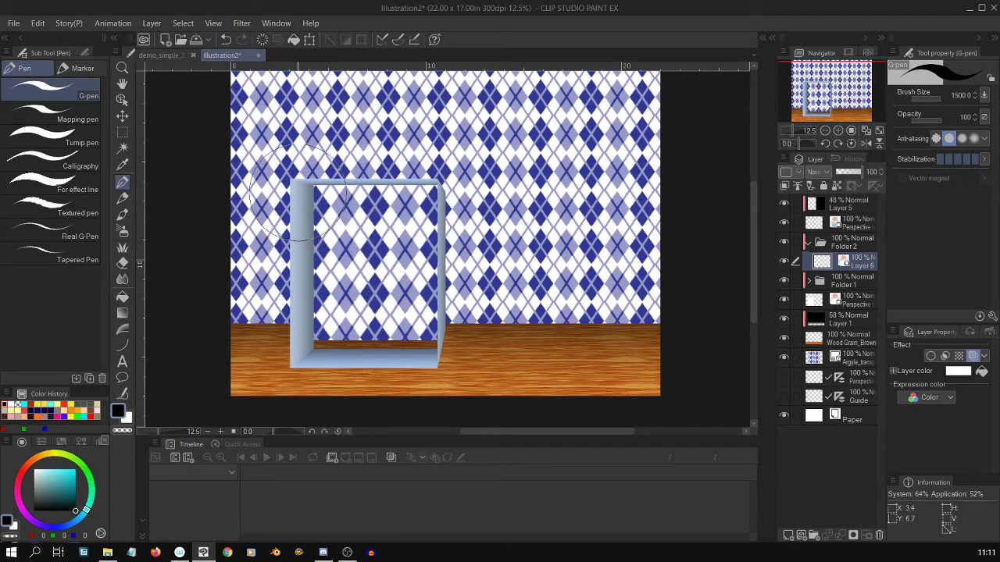
drag(302, 187, 290, 245)
mouse_move(309, 222)
mouse_down()
mouse_move(289, 281)
mouse_move(319, 261)
mouse_move(317, 339)
mouse_up()
mouse_move(430, 187)
mouse_down()
mouse_move(386, 215)
mouse_move(435, 191)
mouse_move(428, 235)
mouse_move(399, 190)
mouse_move(360, 207)
mouse_move(414, 196)
mouse_up()
mouse_move(312, 300)
mouse_down()
mouse_move(292, 329)
mouse_move(339, 324)
mouse_move(335, 363)
mouse_move(363, 336)
mouse_up()
Smudge the top of the strokes on the left face with the Finger tip blend tool at brush size 1300
key(b)
key(j)
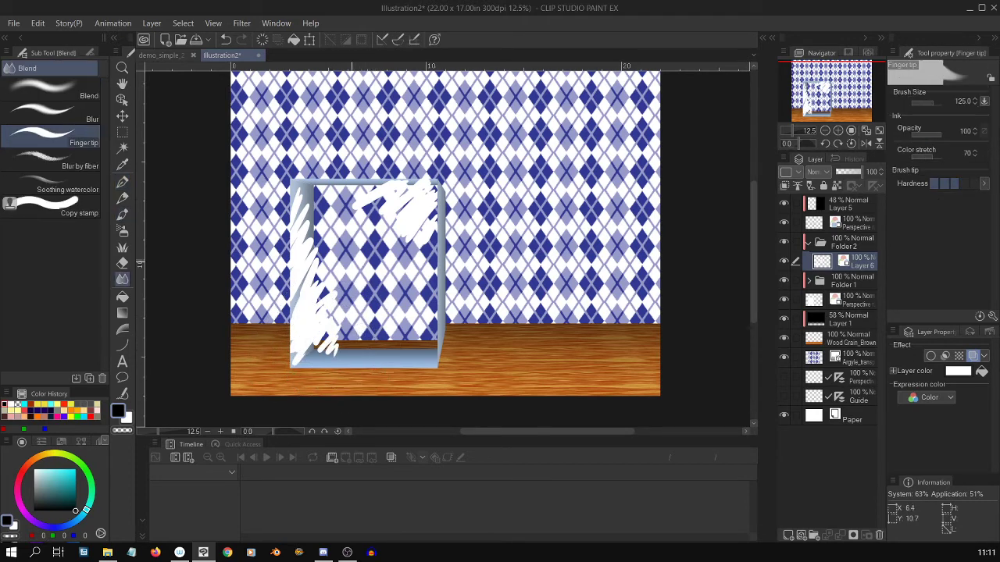
key(bracketright)
key(bracketright)
key(bracketright)
key(bracketright)
key(bracketright)
key(bracketright)
key(bracketright)
key(bracketright)
key(bracketright)
key(bracketright)
key(bracketright)
key(bracketright)
key(bracketright)
mouse_move(303, 215)
mouse_down()
mouse_move(303, 168)
mouse_move(291, 217)
mouse_move(296, 192)
mouse_move(297, 221)
mouse_up()
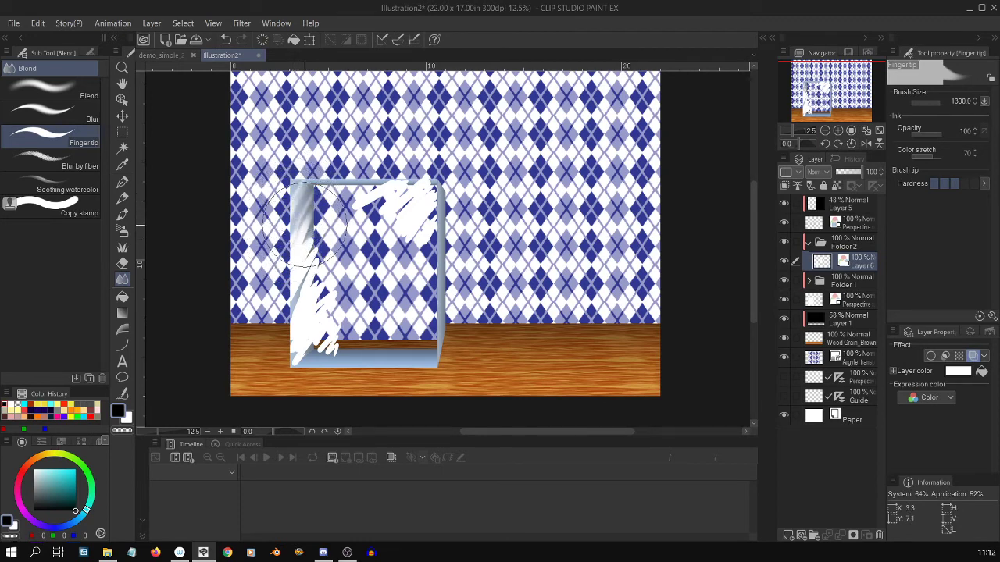
Soften the strokes down the left face with the Blur blend tool at brush size 600
key(bracketleft)
key(bracketleft)
key(bracketleft)
key(bracketleft)
click(84, 121)
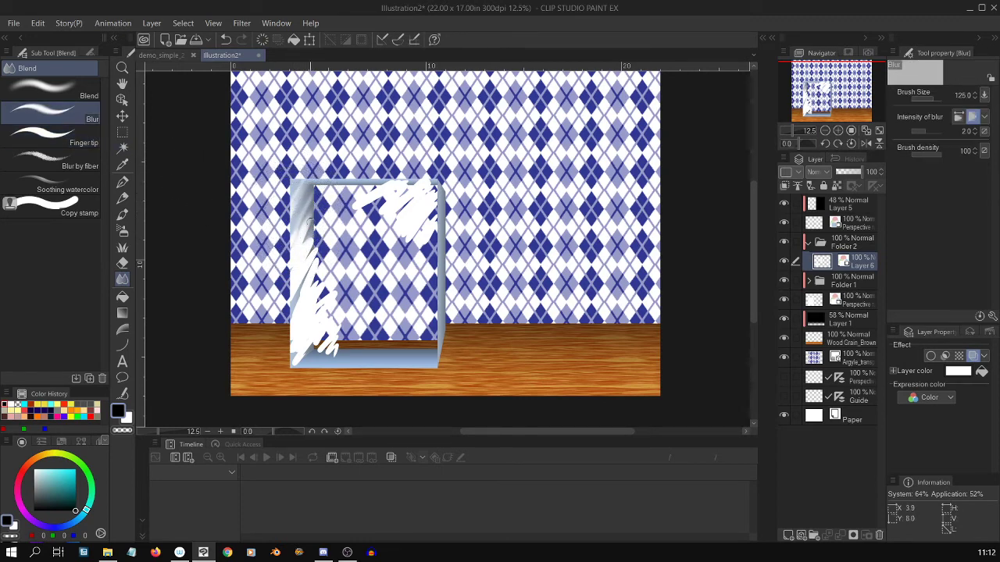
key(bracketright)
key(bracketright)
key(bracketright)
mouse_move(306, 248)
mouse_down()
mouse_move(313, 308)
mouse_move(328, 336)
mouse_up()
Smudge the middle and lower strokes on the left face with the Finger tip tool, reducing its brush size to 350
scroll(328, 316, up, 1)
scroll(328, 316, up, 1)
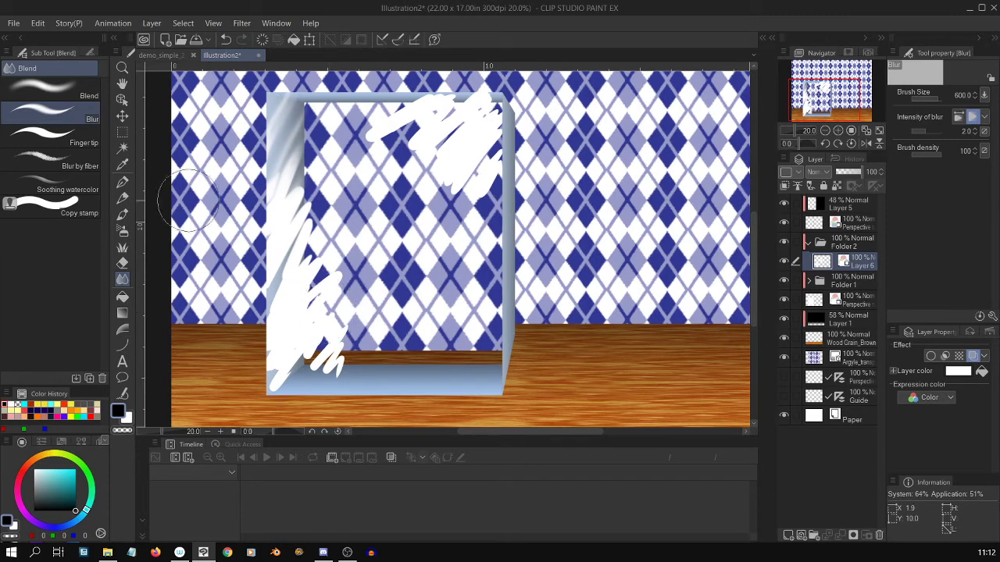
click(88, 139)
mouse_move(302, 233)
mouse_down()
mouse_move(291, 195)
mouse_move(295, 300)
mouse_move(302, 298)
mouse_move(287, 277)
mouse_move(306, 283)
mouse_move(283, 312)
mouse_move(303, 286)
mouse_move(325, 289)
mouse_move(315, 273)
mouse_move(309, 291)
mouse_move(327, 289)
mouse_move(335, 272)
mouse_move(319, 296)
mouse_move(329, 303)
mouse_move(325, 368)
mouse_move(342, 355)
mouse_move(340, 322)
mouse_move(293, 363)
mouse_move(298, 348)
mouse_move(270, 361)
mouse_move(303, 339)
mouse_up()
key(bracketleft)
key(bracketleft)
key(bracketleft)
key(bracketleft)
key(bracketleft)
key(bracketleft)
key(bracketleft)
mouse_move(294, 301)
mouse_down()
mouse_move(293, 209)
mouse_move(268, 294)
mouse_move(280, 329)
mouse_move(272, 388)
mouse_move(308, 350)
mouse_move(329, 366)
mouse_move(297, 342)
mouse_move(317, 342)
mouse_move(303, 348)
mouse_move(319, 334)
mouse_move(311, 357)
mouse_move(330, 346)
mouse_move(337, 356)
mouse_move(294, 350)
mouse_move(332, 288)
mouse_up()
Set Layer 6's layer color to blue-grey B5C5D7 and smudge the strokes in the opening's upper-right corner
click(959, 371)
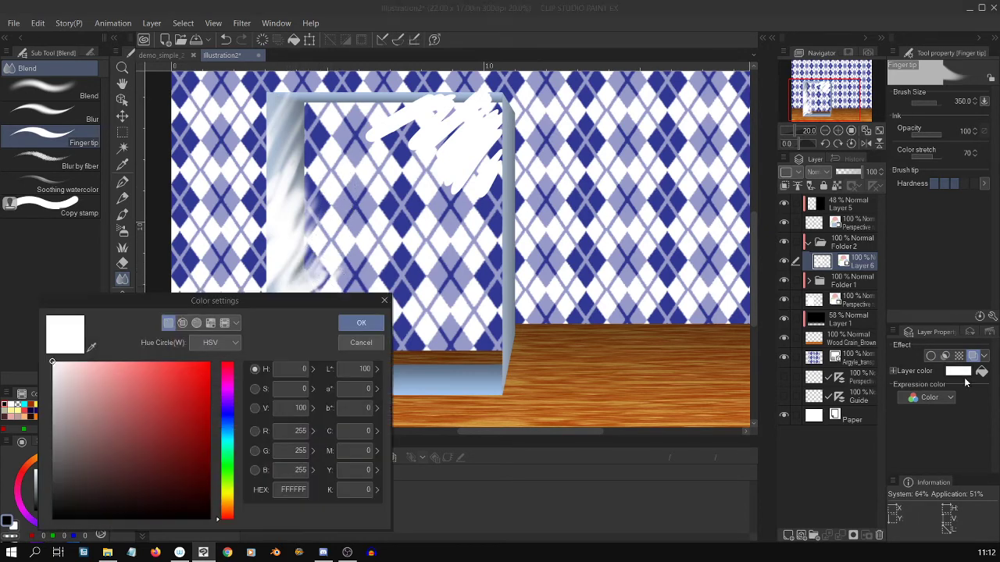
drag(83, 382, 108, 380)
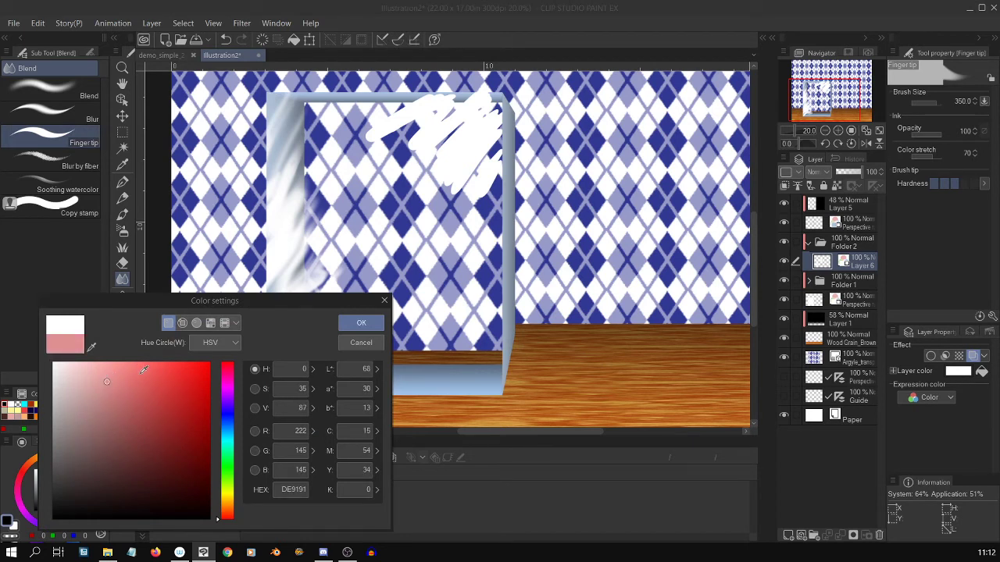
drag(231, 434, 231, 427)
click(79, 381)
click(360, 323)
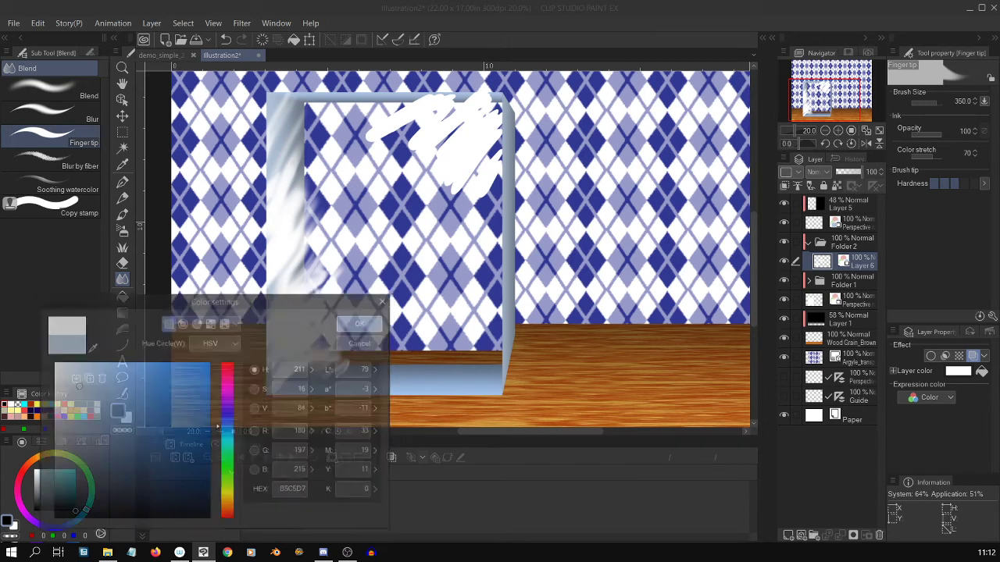
mouse_move(374, 134)
mouse_down()
mouse_move(416, 105)
mouse_move(396, 125)
mouse_move(408, 109)
mouse_move(403, 125)
mouse_move(419, 117)
mouse_move(409, 133)
mouse_move(442, 115)
mouse_move(430, 134)
mouse_move(468, 104)
mouse_move(451, 94)
mouse_move(478, 95)
mouse_move(458, 115)
mouse_move(486, 101)
mouse_move(496, 111)
mouse_move(476, 127)
mouse_move(497, 130)
mouse_move(486, 137)
mouse_move(496, 171)
mouse_move(452, 174)
mouse_move(443, 192)
mouse_move(438, 170)
mouse_move(453, 147)
mouse_move(441, 167)
mouse_move(442, 138)
mouse_move(432, 154)
mouse_move(448, 189)
mouse_move(468, 128)
mouse_move(472, 145)
mouse_move(449, 186)
mouse_move(485, 183)
mouse_move(485, 145)
mouse_move(485, 183)
mouse_up()
mouse_move(490, 189)
mouse_down()
mouse_move(501, 160)
mouse_move(420, 114)
mouse_move(395, 117)
mouse_up()
Change Layer 6's layer color to a pale yellow
click(957, 372)
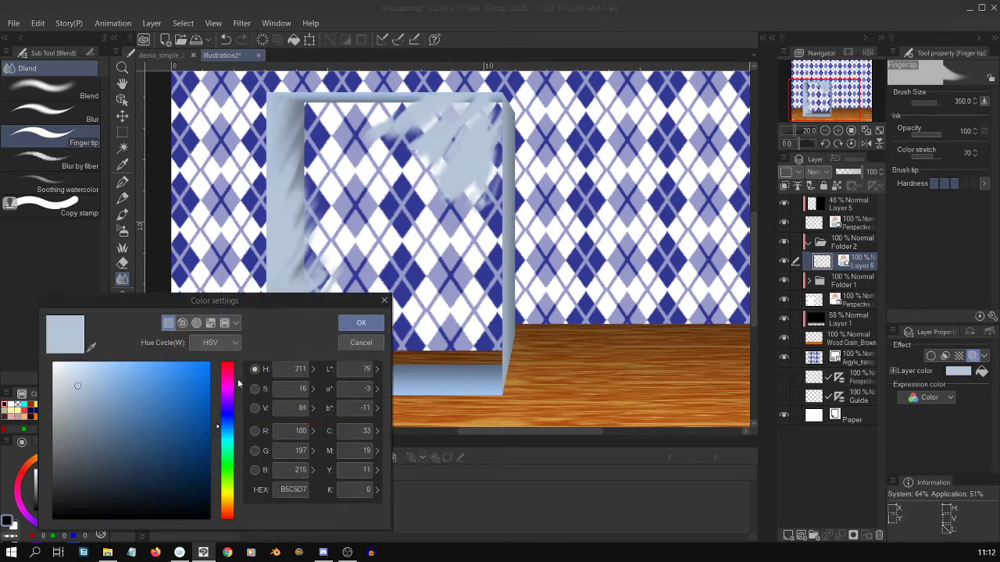
click(233, 494)
click(95, 373)
drag(226, 490, 234, 504)
click(361, 323)
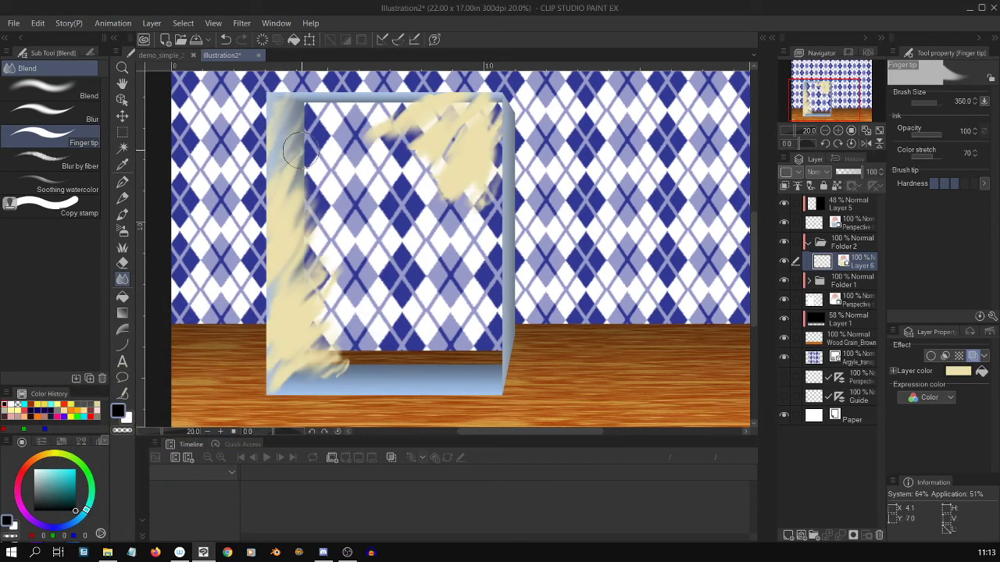
Smudge the paint on the left face outward into the opening and the bottom-left corner with the size 350 Finger tip
mouse_move(301, 150)
mouse_down()
mouse_move(282, 211)
mouse_move(302, 205)
mouse_move(295, 135)
mouse_move(275, 168)
mouse_move(299, 157)
mouse_move(290, 202)
mouse_move(301, 207)
mouse_move(293, 166)
mouse_move(288, 207)
mouse_move(303, 203)
mouse_move(271, 282)
mouse_move(321, 242)
mouse_move(297, 297)
mouse_move(324, 259)
mouse_move(328, 278)
mouse_move(342, 273)
mouse_move(309, 333)
mouse_move(342, 292)
mouse_move(342, 266)
mouse_up()
mouse_move(312, 349)
mouse_down()
mouse_move(337, 319)
mouse_move(314, 360)
mouse_move(317, 368)
mouse_move(342, 347)
mouse_move(344, 363)
mouse_move(353, 355)
mouse_move(332, 375)
mouse_move(346, 376)
mouse_move(359, 331)
mouse_up()
mouse_move(298, 283)
mouse_down()
mouse_move(282, 312)
mouse_move(317, 277)
mouse_move(288, 310)
mouse_move(311, 291)
mouse_move(306, 314)
mouse_move(324, 298)
mouse_move(321, 313)
mouse_move(348, 287)
mouse_up()
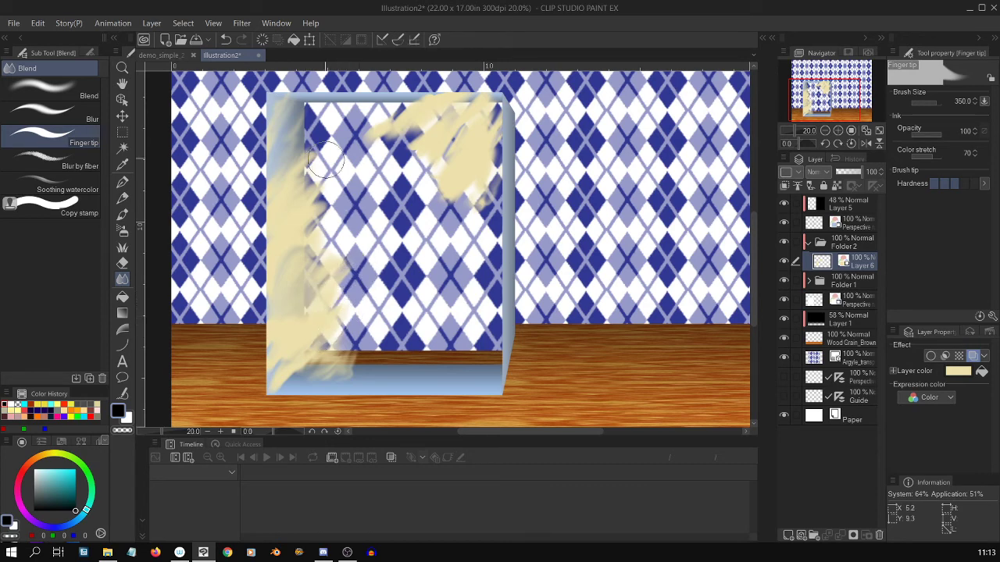
mouse_move(275, 177)
mouse_down()
mouse_move(272, 147)
mouse_move(290, 145)
mouse_move(285, 186)
mouse_move(310, 207)
mouse_move(309, 162)
mouse_move(318, 239)
mouse_up()
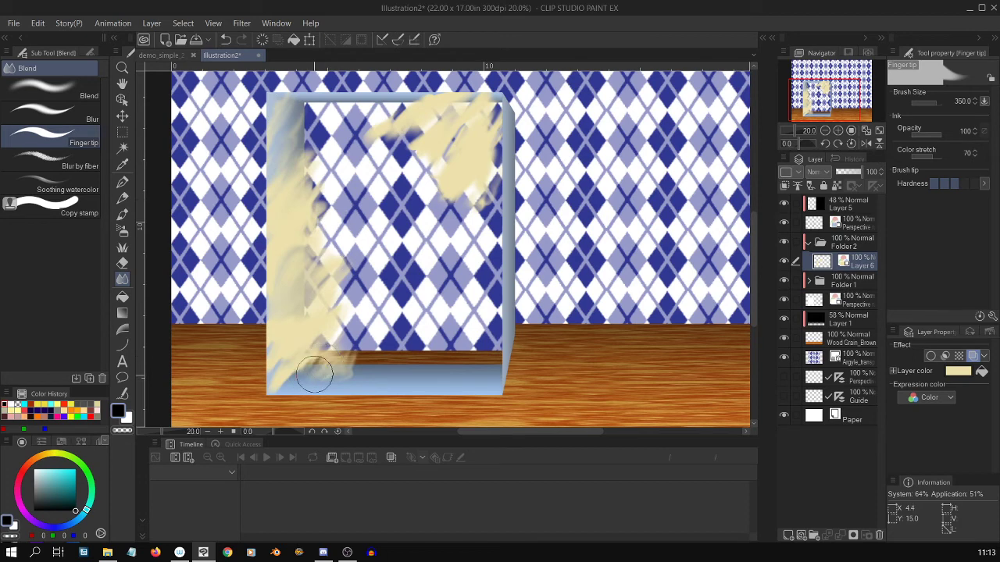
mouse_move(314, 375)
mouse_down()
mouse_move(328, 353)
mouse_move(337, 363)
mouse_move(322, 373)
mouse_move(312, 368)
mouse_move(320, 377)
mouse_move(348, 355)
mouse_move(364, 359)
mouse_up()
Enlarge the Finger tip brush to 600 and blend the paint in the bottom-left corner, upper-right corner and left side
key(bracketright)
key(bracketright)
key(bracketright)
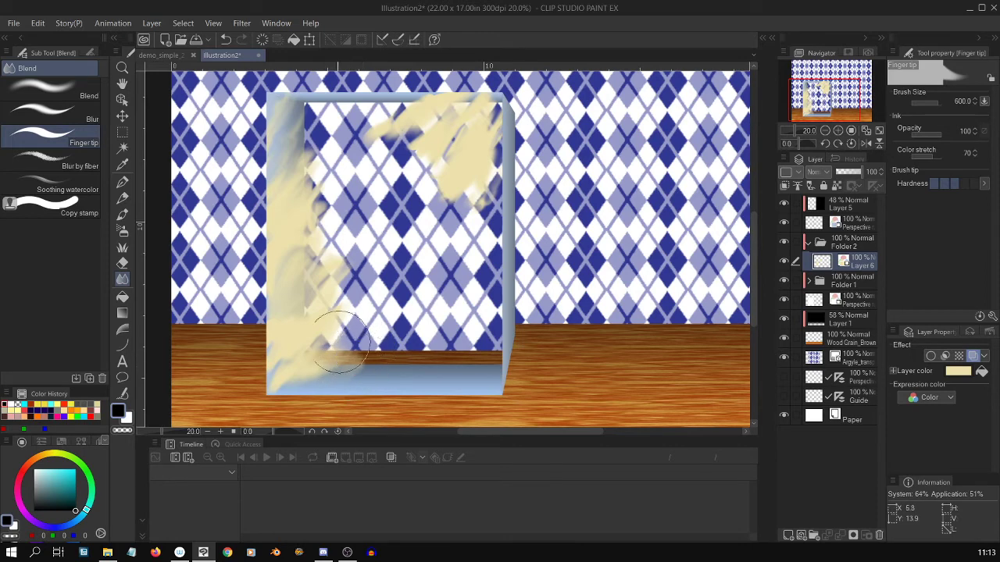
drag(275, 358, 298, 361)
mouse_move(406, 110)
mouse_down()
mouse_move(455, 98)
mouse_move(415, 139)
mouse_move(441, 121)
mouse_move(425, 160)
mouse_move(485, 101)
mouse_move(469, 134)
mouse_move(474, 144)
mouse_move(496, 142)
mouse_move(488, 136)
mouse_move(475, 166)
mouse_move(503, 127)
mouse_move(491, 193)
mouse_move(501, 186)
mouse_move(487, 211)
mouse_move(480, 186)
mouse_move(405, 118)
mouse_move(412, 104)
mouse_move(397, 101)
mouse_move(446, 92)
mouse_move(414, 106)
mouse_move(484, 134)
mouse_move(499, 214)
mouse_move(464, 184)
mouse_move(438, 212)
mouse_move(489, 193)
mouse_move(473, 210)
mouse_move(469, 192)
mouse_move(448, 188)
mouse_move(444, 197)
mouse_move(480, 206)
mouse_up()
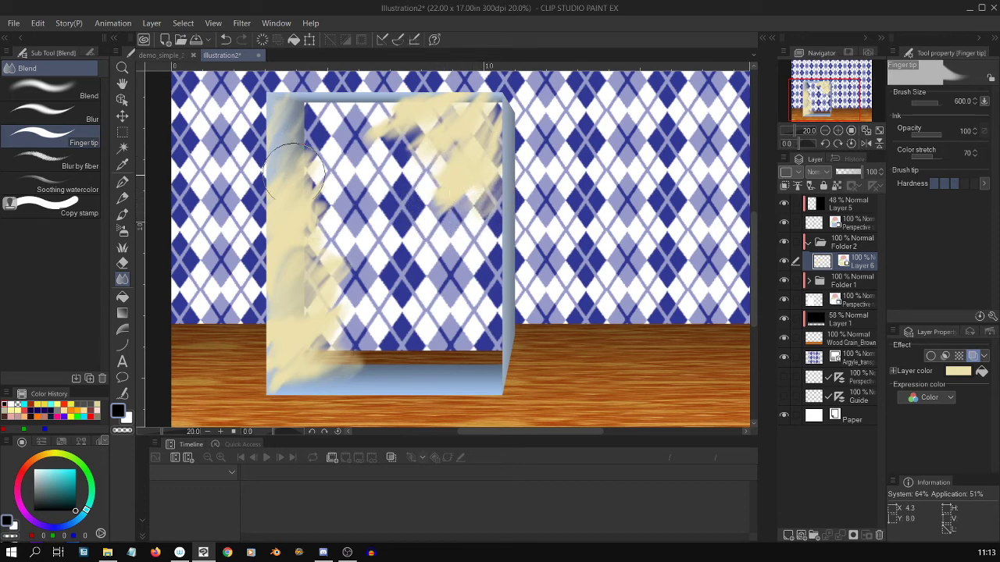
mouse_move(293, 174)
mouse_down()
mouse_move(265, 118)
mouse_move(315, 220)
mouse_move(317, 202)
mouse_move(307, 214)
mouse_move(316, 190)
mouse_move(306, 200)
mouse_move(313, 193)
mouse_move(310, 259)
mouse_move(320, 243)
mouse_move(322, 253)
mouse_move(310, 318)
mouse_move(342, 288)
mouse_move(261, 354)
mouse_move(279, 342)
mouse_move(335, 370)
mouse_move(277, 389)
mouse_move(294, 375)
mouse_move(285, 383)
mouse_move(365, 372)
mouse_move(356, 367)
mouse_move(364, 361)
mouse_move(376, 361)
mouse_move(370, 375)
mouse_move(399, 363)
mouse_move(425, 322)
mouse_up()
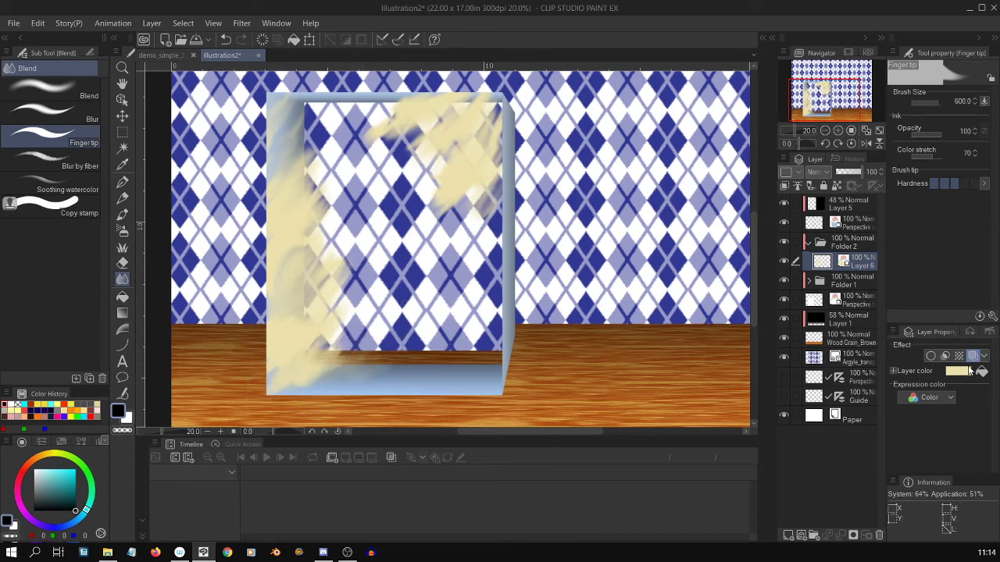
Try white (FFFFFF) and light grey (D9D9D9) as Layer 6's layer color
click(963, 374)
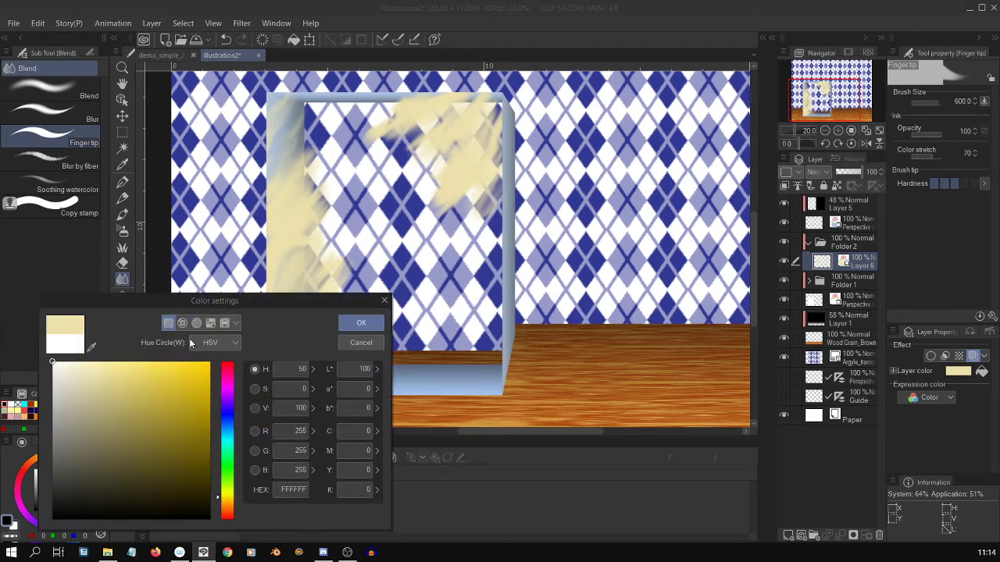
click(362, 322)
scroll(754, 293, down, 1)
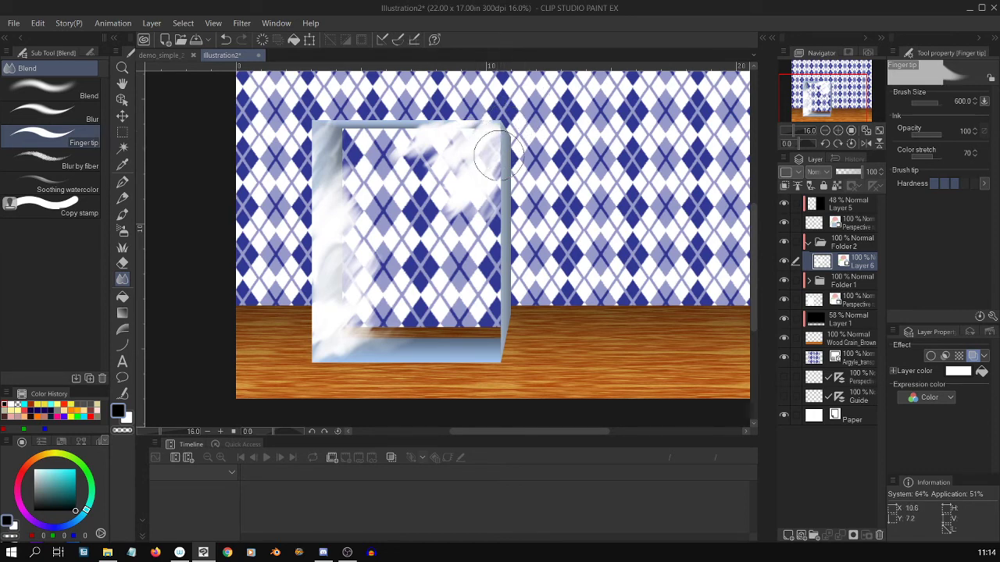
click(962, 371)
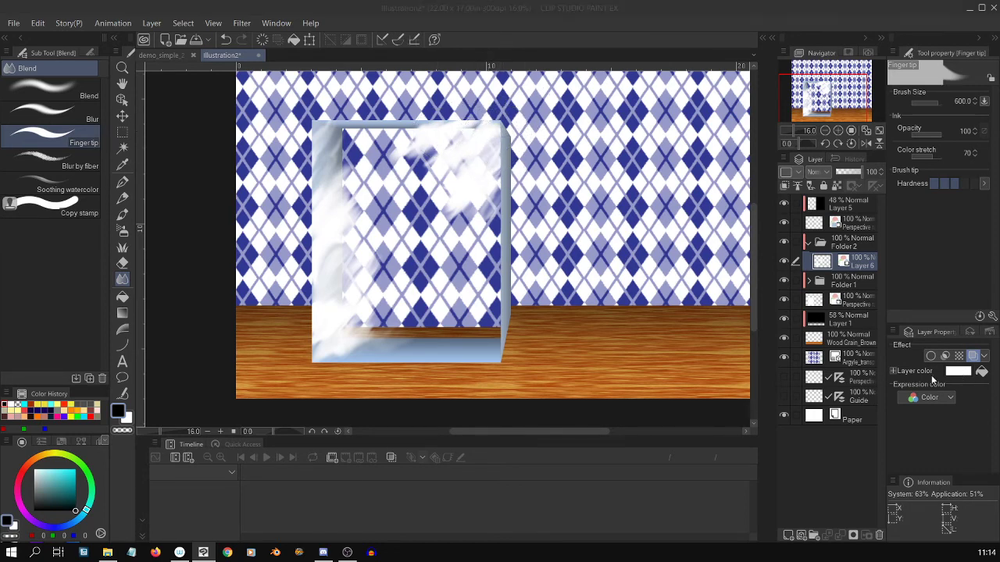
drag(57, 399, 52, 385)
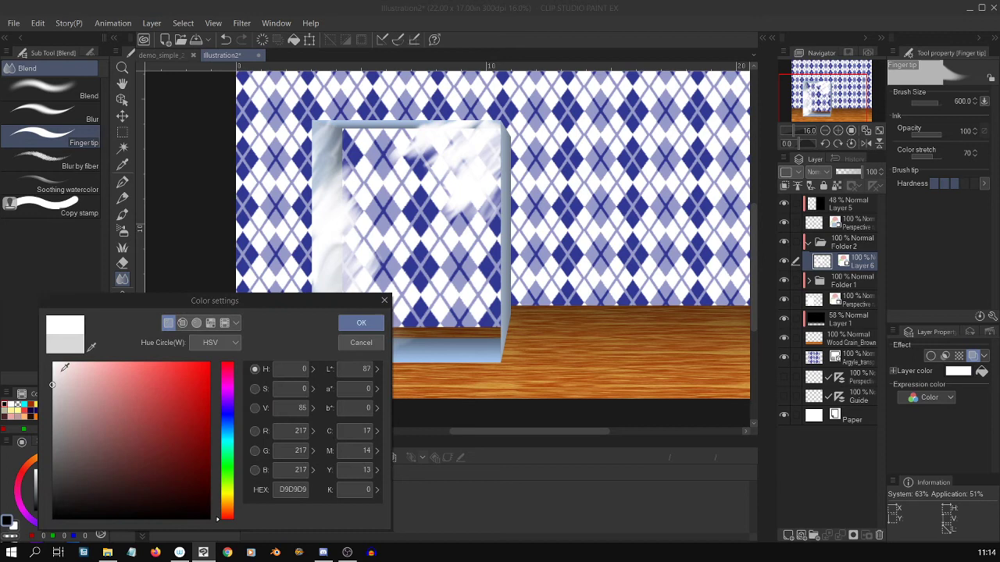
click(361, 323)
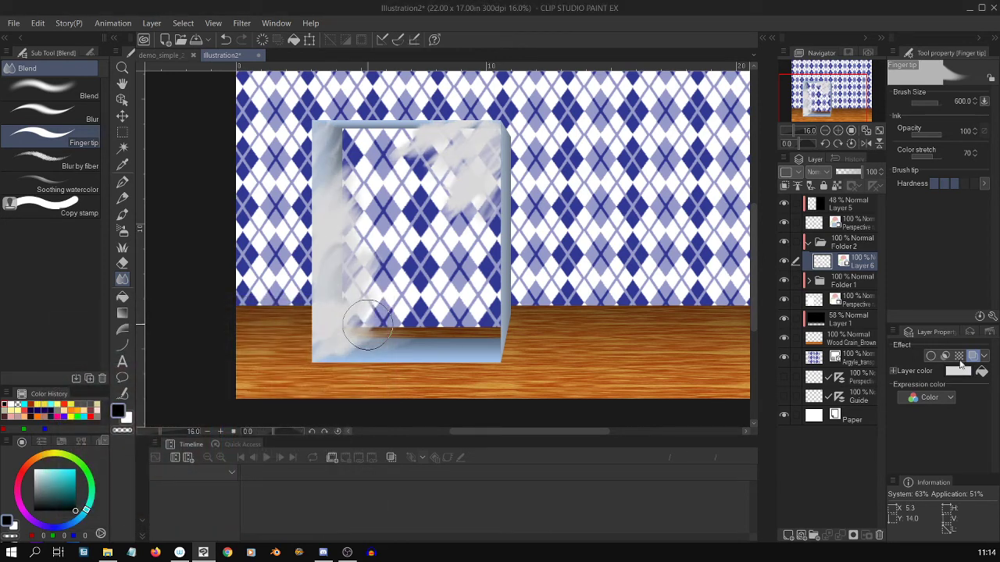
Set Layer 6's layer color to a near-white grey
click(960, 371)
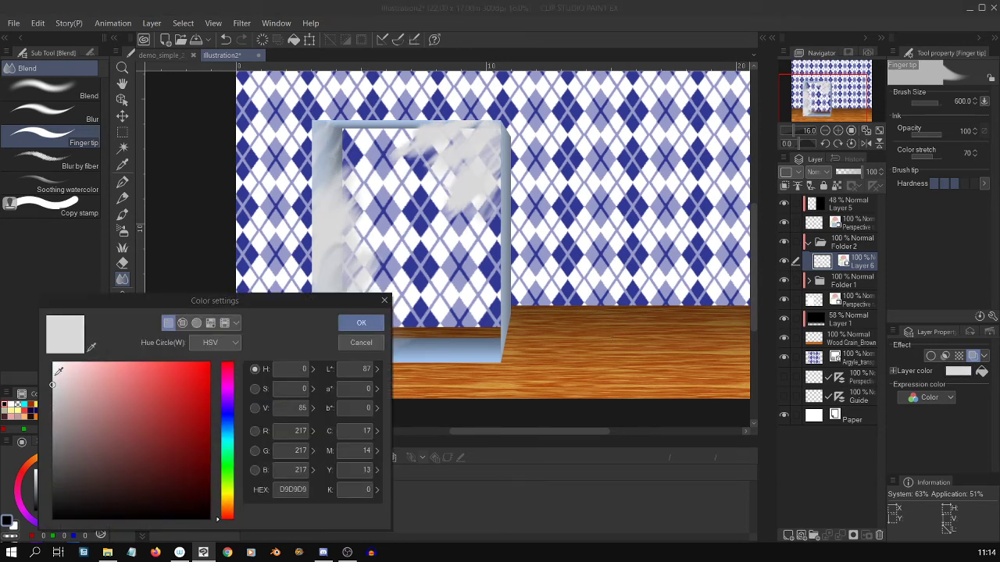
click(54, 375)
click(361, 322)
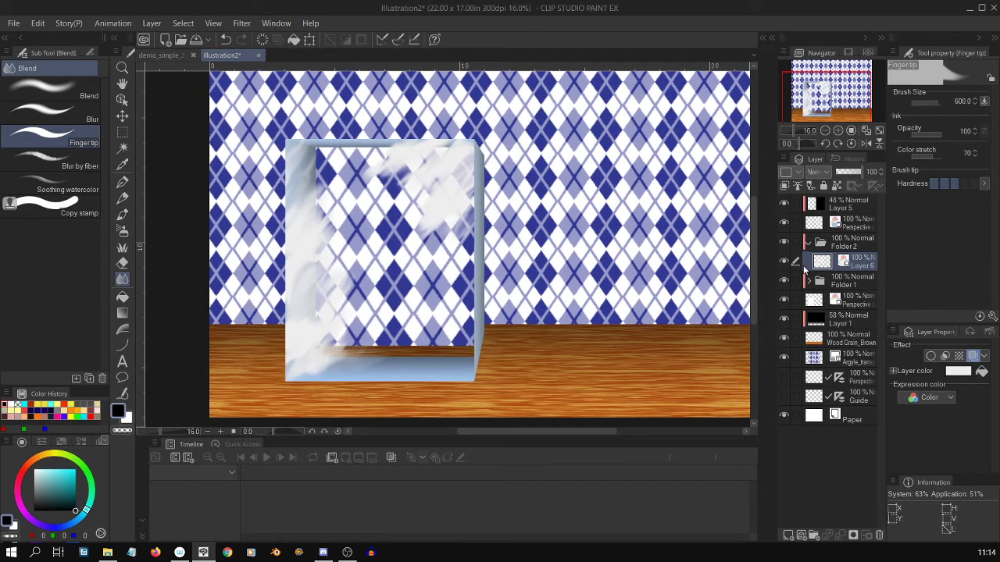
Blend the near-white paint on the left side, upper-right area and bottom-left corner with the size 600 Finger tip
drag(303, 158, 329, 241)
mouse_move(360, 276)
mouse_down()
mouse_move(318, 293)
mouse_move(329, 279)
mouse_move(309, 262)
mouse_move(301, 275)
mouse_move(312, 269)
mouse_move(306, 303)
mouse_move(327, 294)
mouse_move(327, 323)
mouse_move(308, 345)
mouse_move(347, 326)
mouse_move(347, 358)
mouse_move(297, 347)
mouse_move(305, 326)
mouse_move(332, 309)
mouse_move(335, 289)
mouse_move(333, 304)
mouse_move(301, 320)
mouse_move(324, 313)
mouse_up()
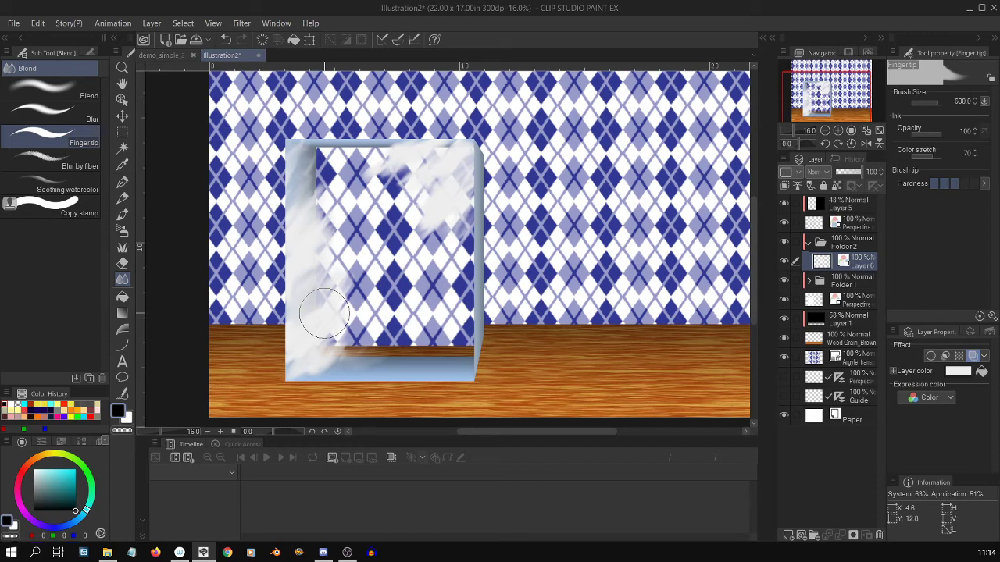
mouse_move(439, 208)
mouse_down()
mouse_move(426, 249)
mouse_move(450, 240)
mouse_move(421, 269)
mouse_up()
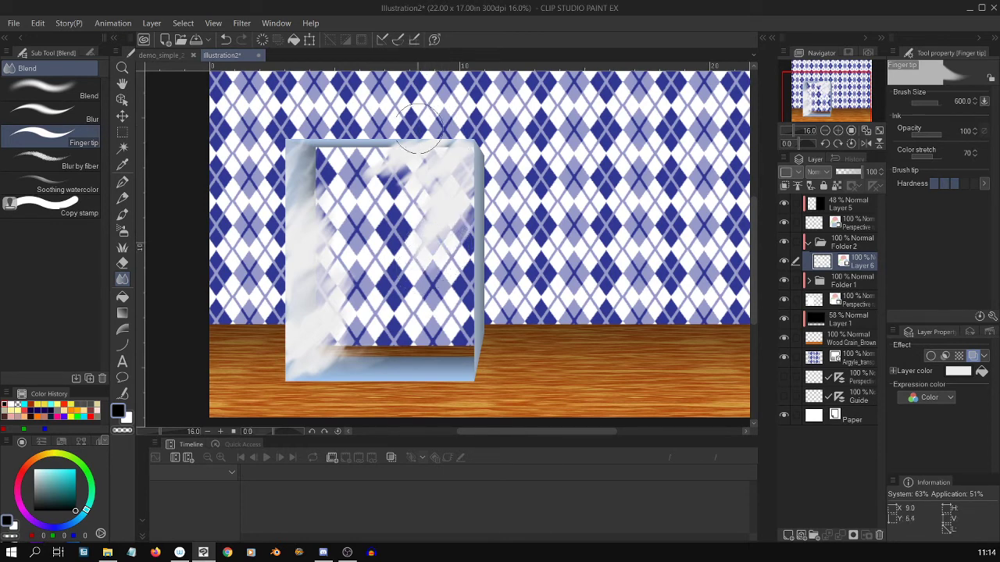
mouse_move(410, 143)
mouse_down()
mouse_move(426, 153)
mouse_move(460, 145)
mouse_move(439, 155)
mouse_move(465, 166)
mouse_up()
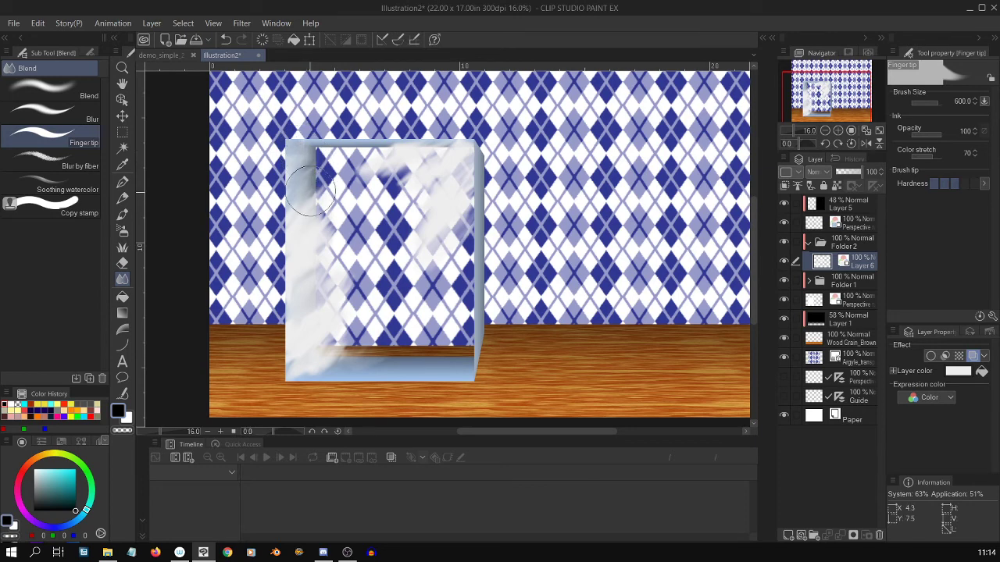
mouse_move(316, 192)
mouse_down()
mouse_move(308, 220)
mouse_move(327, 204)
mouse_move(332, 239)
mouse_move(321, 286)
mouse_move(335, 269)
mouse_move(319, 348)
mouse_move(344, 318)
mouse_move(329, 341)
mouse_move(341, 345)
mouse_move(335, 366)
mouse_move(353, 353)
mouse_move(297, 366)
mouse_move(329, 333)
mouse_up()
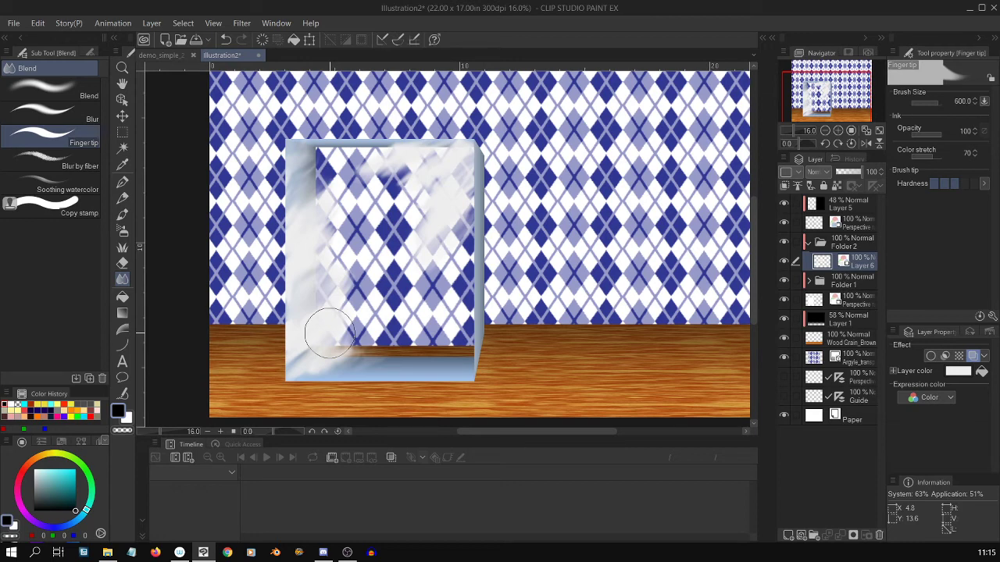
mouse_move(344, 357)
mouse_down()
mouse_move(331, 352)
mouse_move(363, 353)
mouse_up()
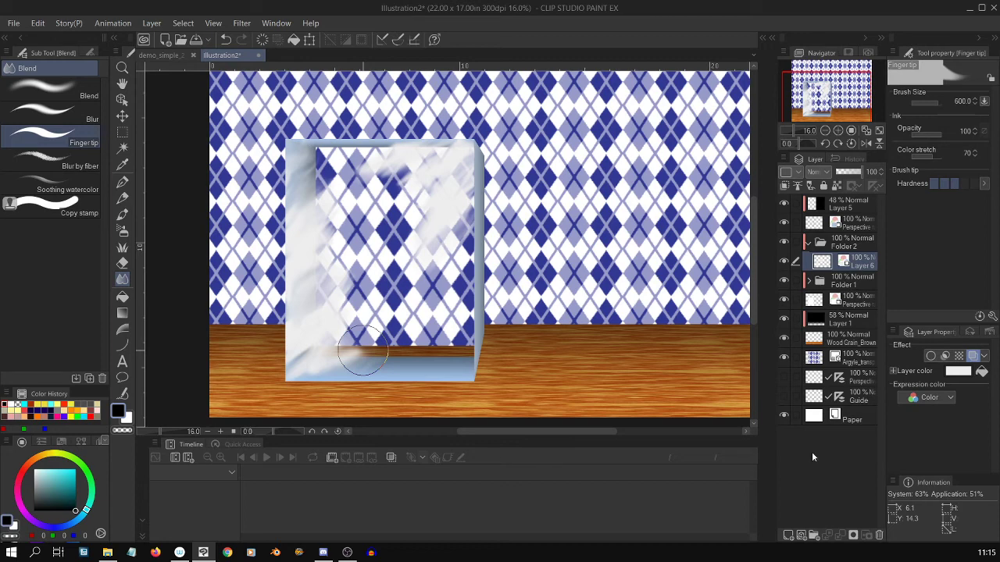
Add a new raster layer above Layer 6 in Folder 2 and clip it to the layer below
click(788, 535)
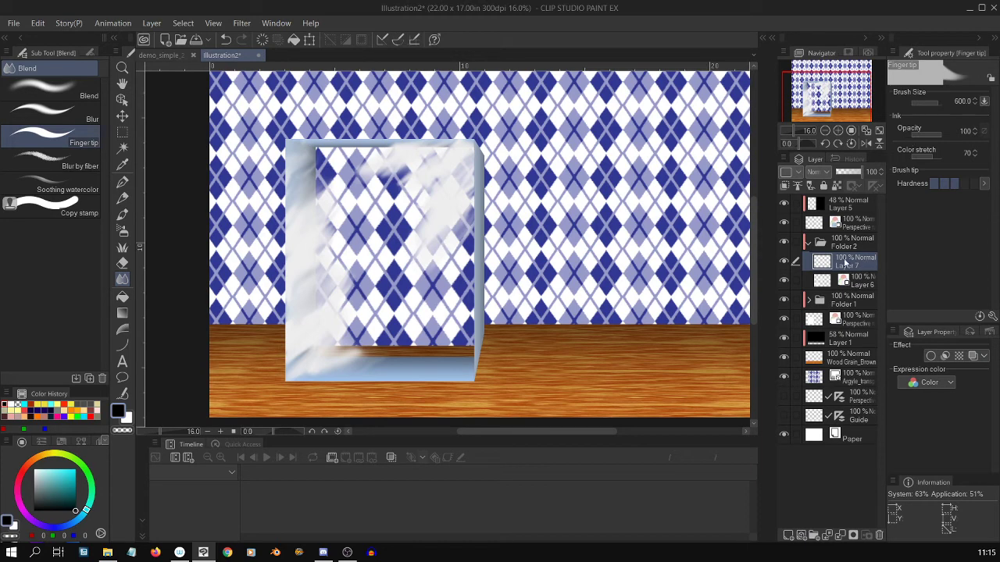
right_click(857, 266)
mouse_move(818, 354)
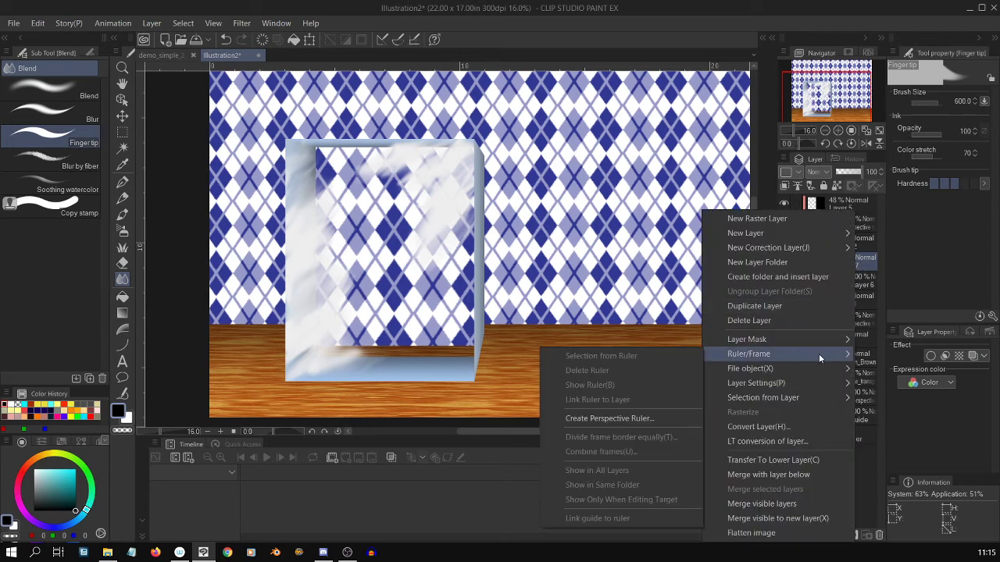
mouse_move(821, 383)
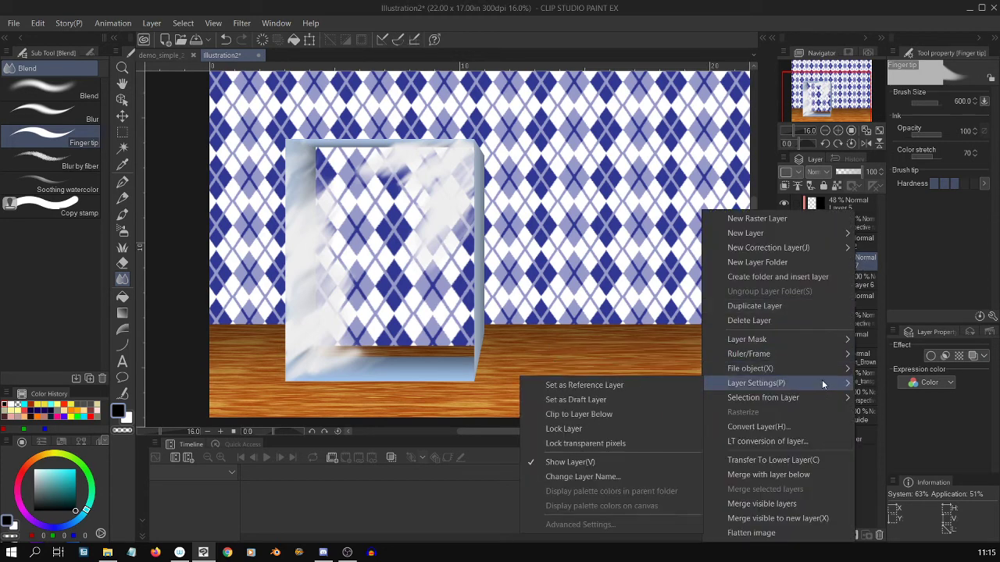
click(645, 420)
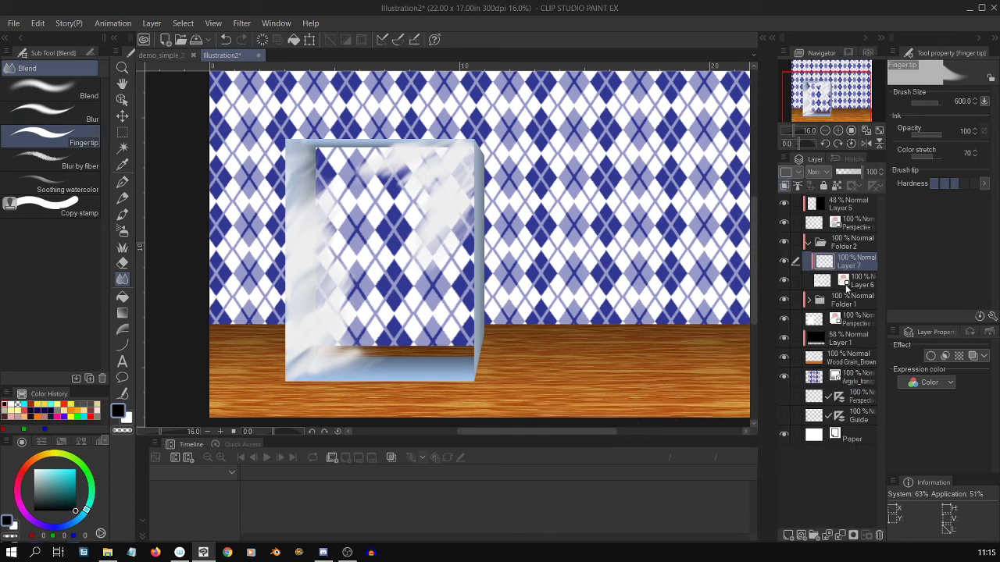
Paint black foliage over the smudged paint on the box's left side with the Foliage vegetation brush at size 150
key(u)
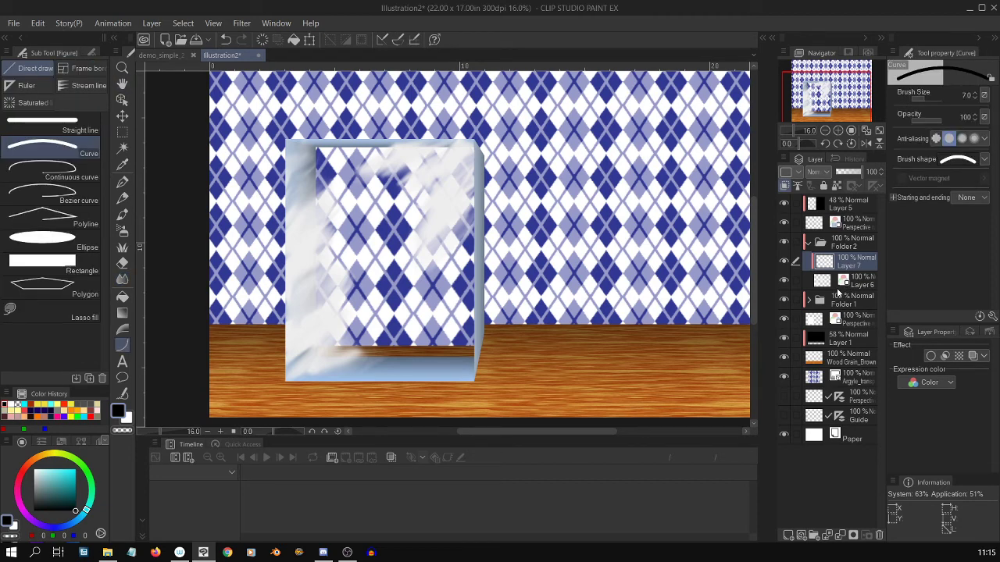
key(p)
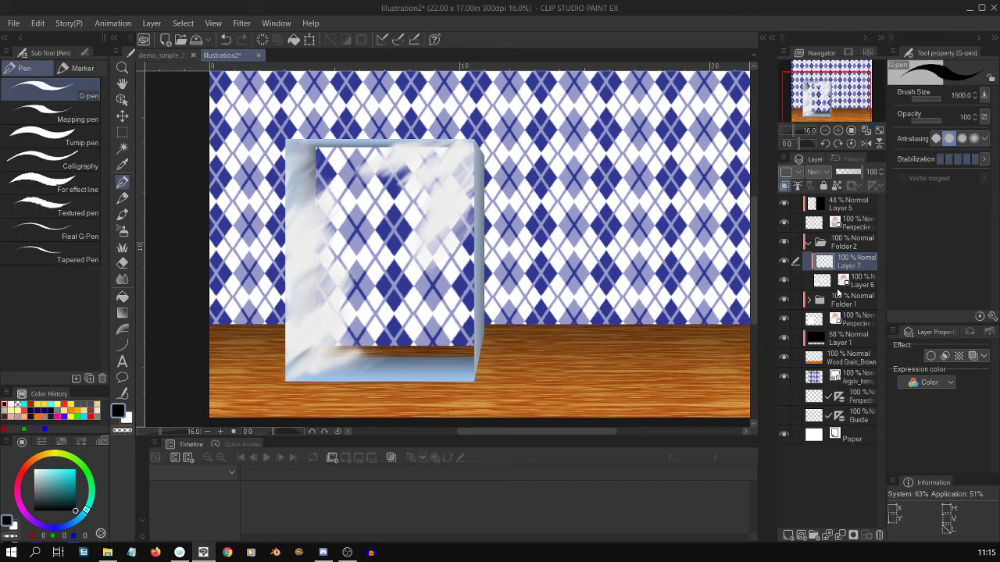
click(123, 247)
key(bracketright)
key(bracketright)
key(bracketright)
key(bracketright)
key(bracketright)
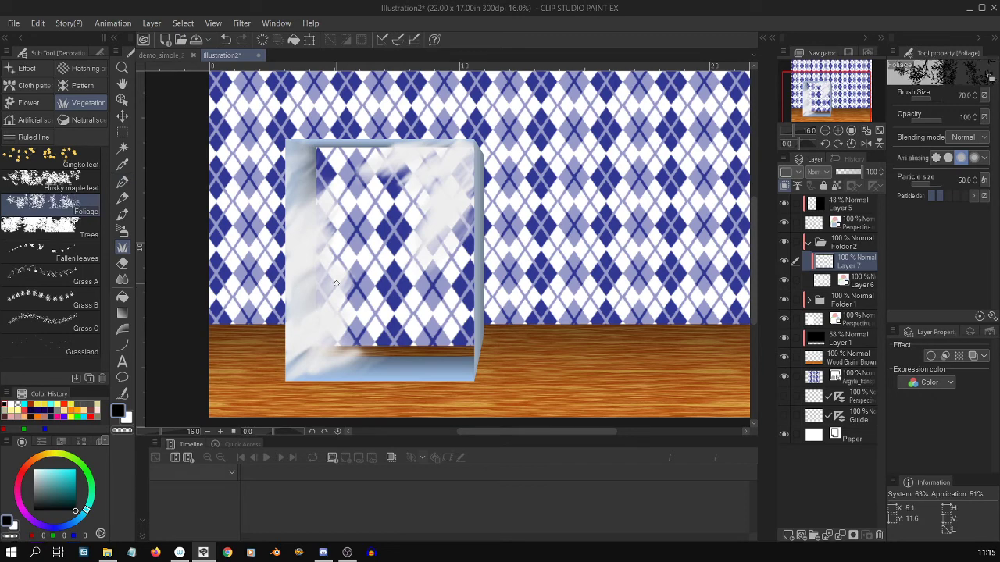
drag(303, 244, 349, 345)
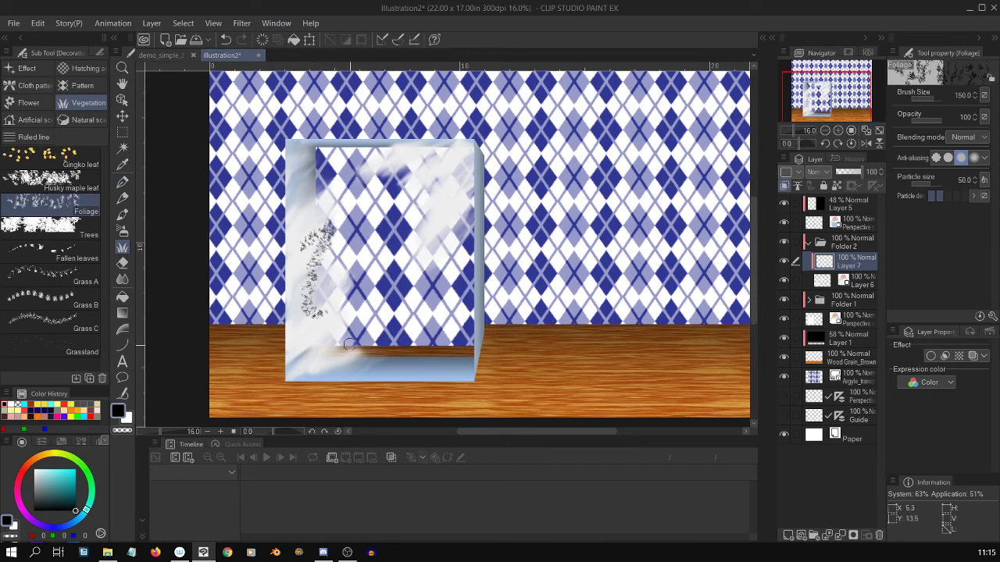
Undo the black foliage on the box's left side and set the Foliage brush's particle size to 715
key(ctrl+z)
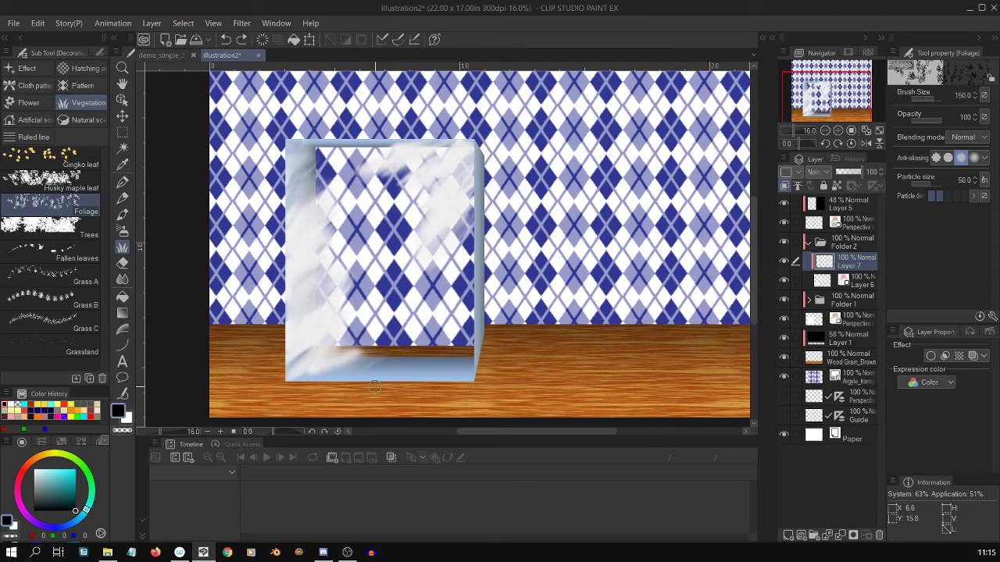
click(937, 183)
click(939, 184)
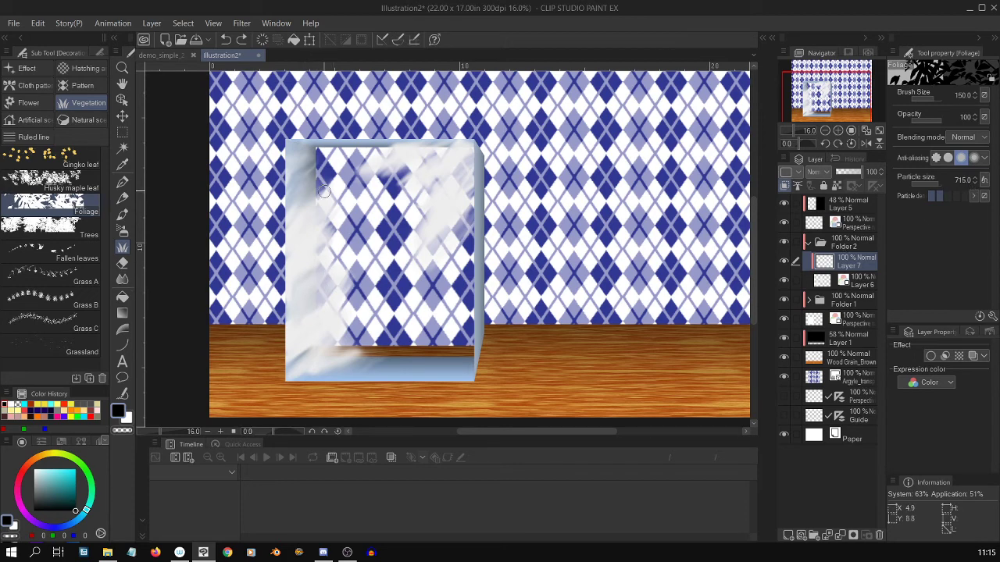
click(852, 281)
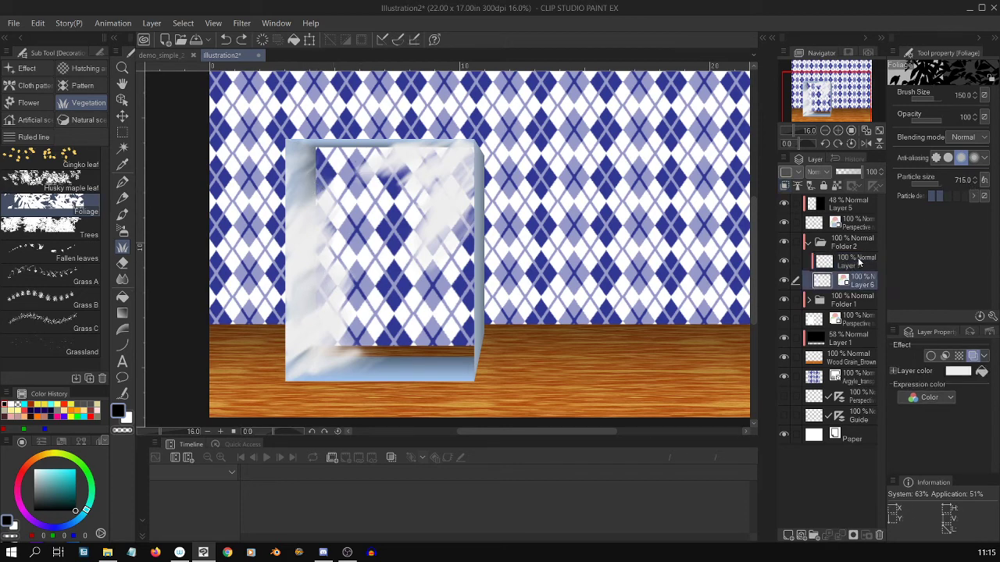
click(860, 268)
click(860, 284)
click(857, 268)
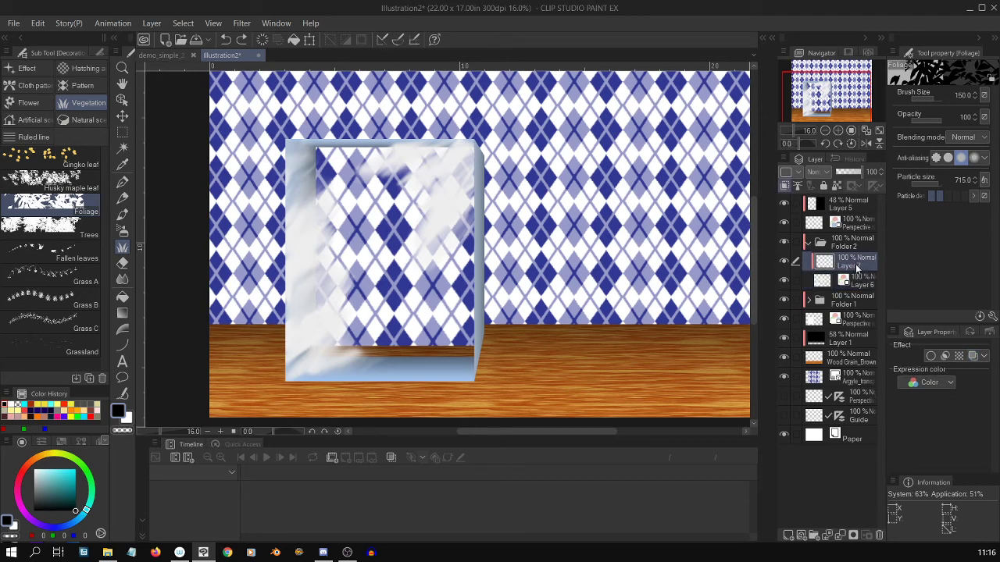
click(858, 283)
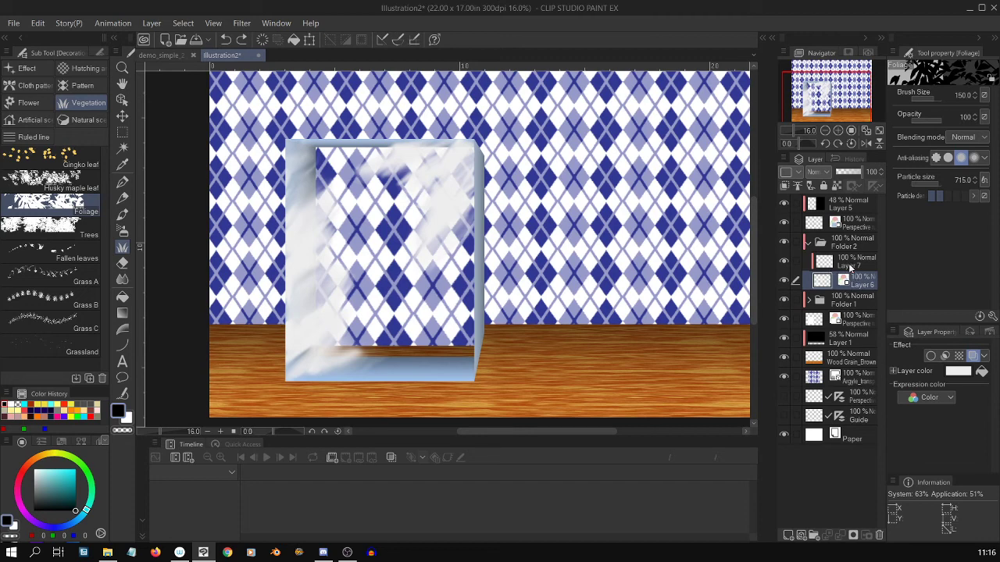
click(854, 268)
click(861, 285)
click(863, 270)
click(861, 278)
click(860, 267)
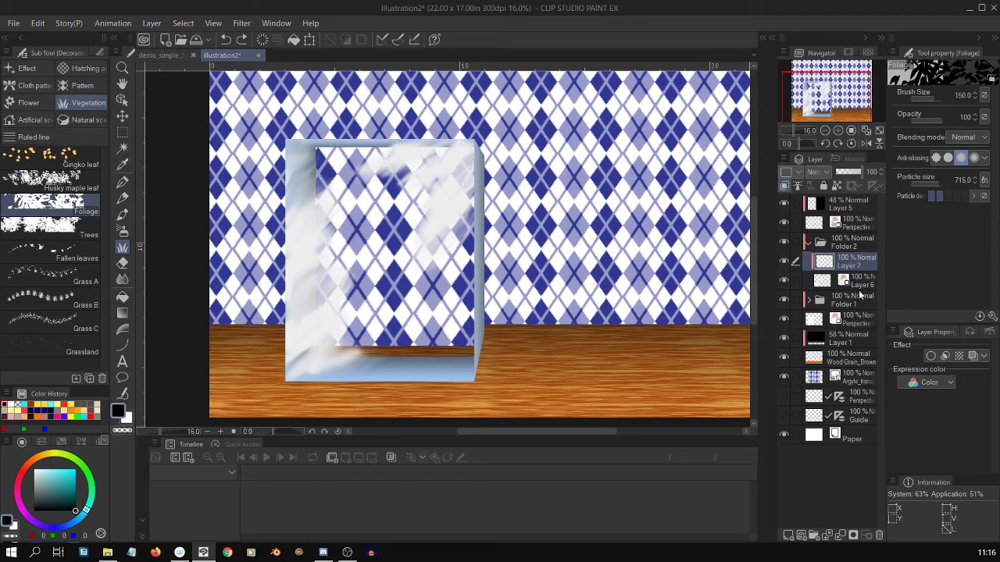
double_click(859, 267)
drag(314, 227, 319, 321)
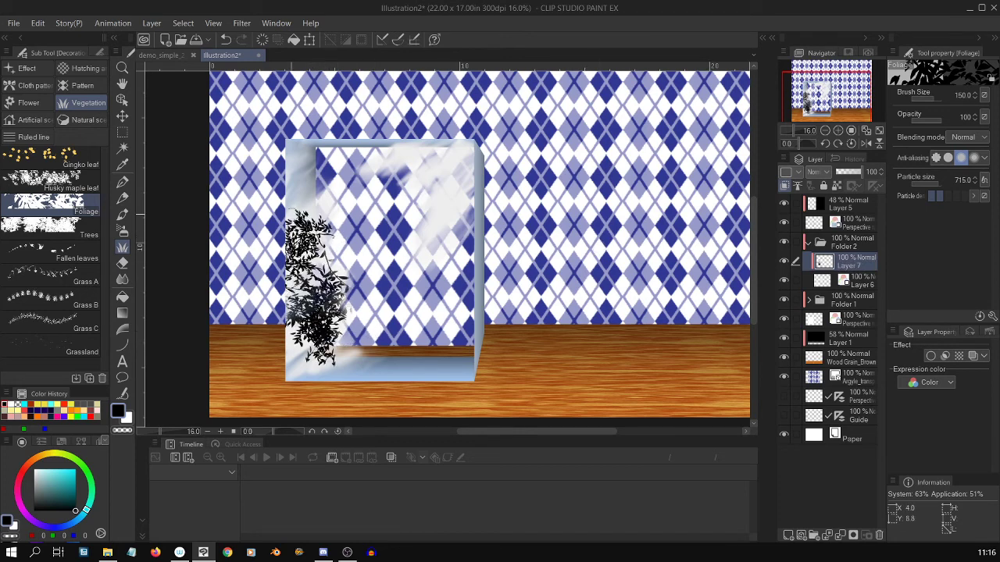
mouse_move(295, 200)
mouse_down()
mouse_move(312, 270)
mouse_move(301, 360)
mouse_move(344, 274)
mouse_up()
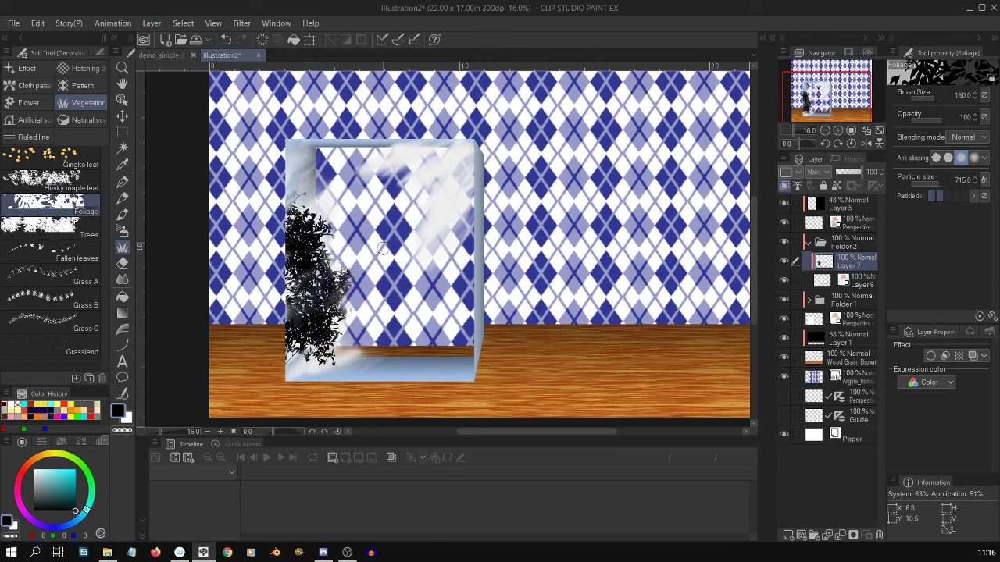
key(ctrl+z)
key(ctrl+z)
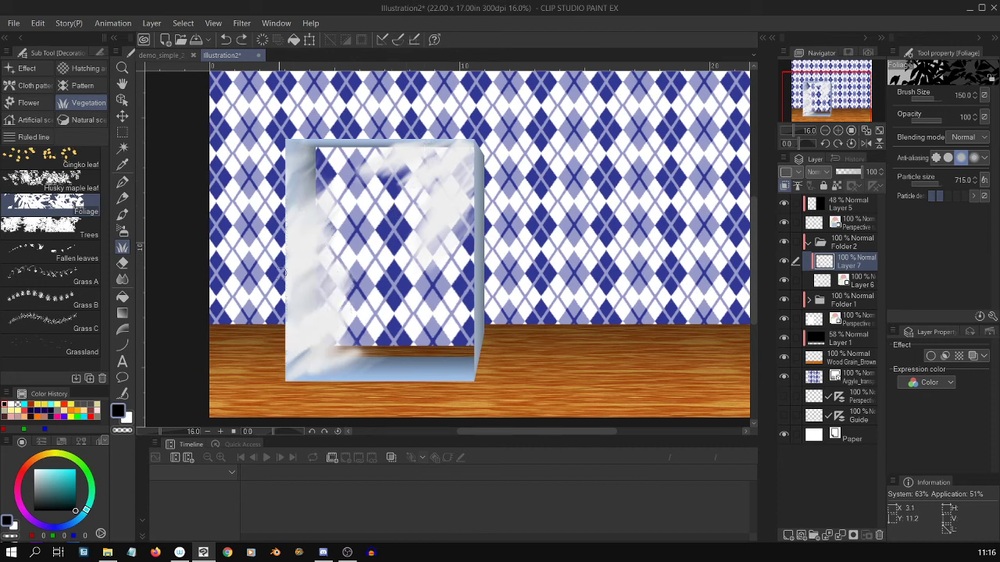
Paint large black foliage clumps on Layer 7 over the box's left side, upper-right area and upper-left corner
mouse_move(284, 272)
mouse_down()
mouse_move(332, 313)
mouse_move(300, 220)
mouse_move(309, 266)
mouse_up()
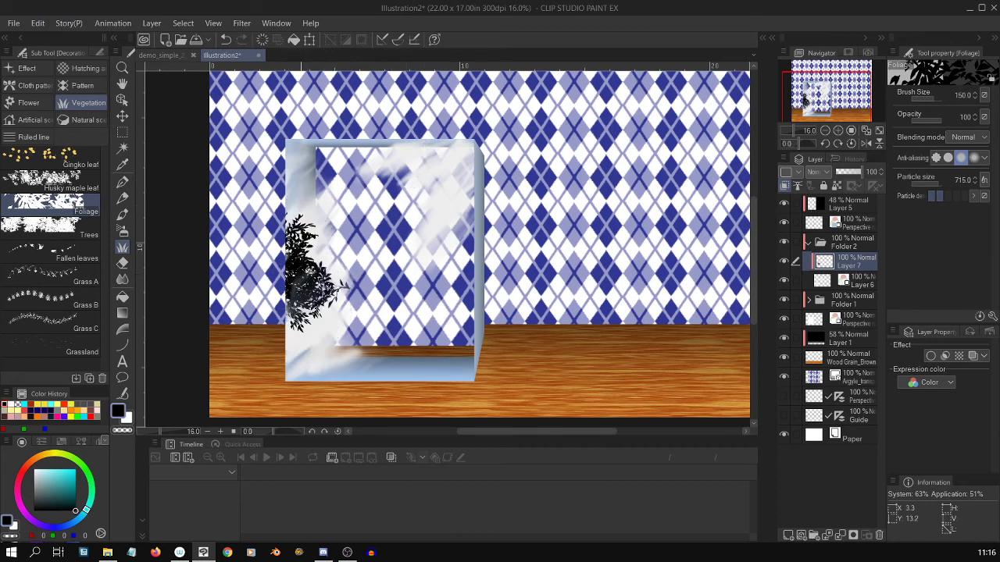
drag(301, 310, 316, 314)
mouse_move(453, 162)
mouse_down()
mouse_move(477, 207)
mouse_move(484, 145)
mouse_move(501, 133)
mouse_move(484, 146)
mouse_move(471, 192)
mouse_up()
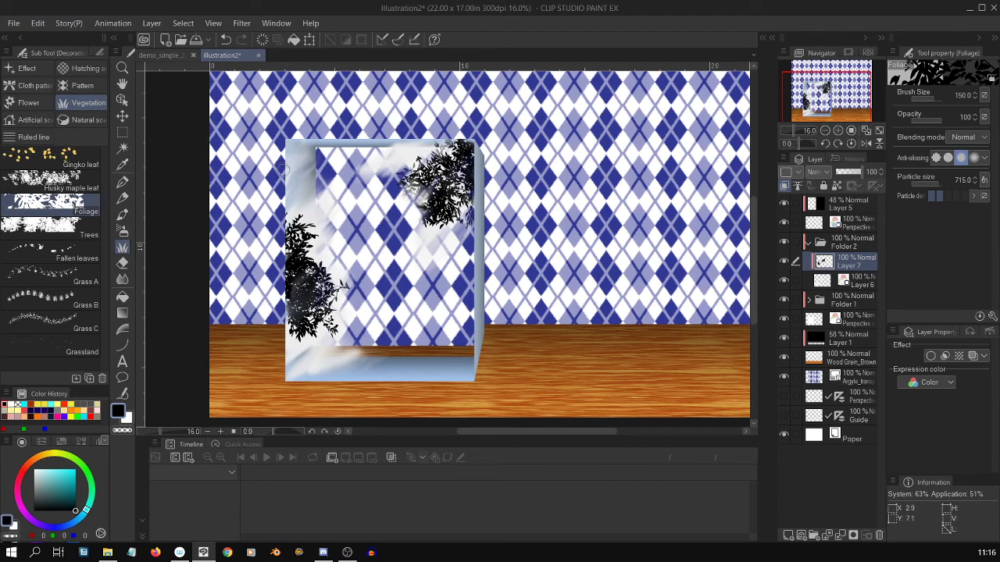
drag(284, 169, 321, 191)
Paint a foliage clump in the box's bottom-left corner, undoing and redoing it until it stays small
mouse_move(333, 376)
mouse_down()
mouse_move(309, 347)
mouse_move(360, 365)
mouse_up()
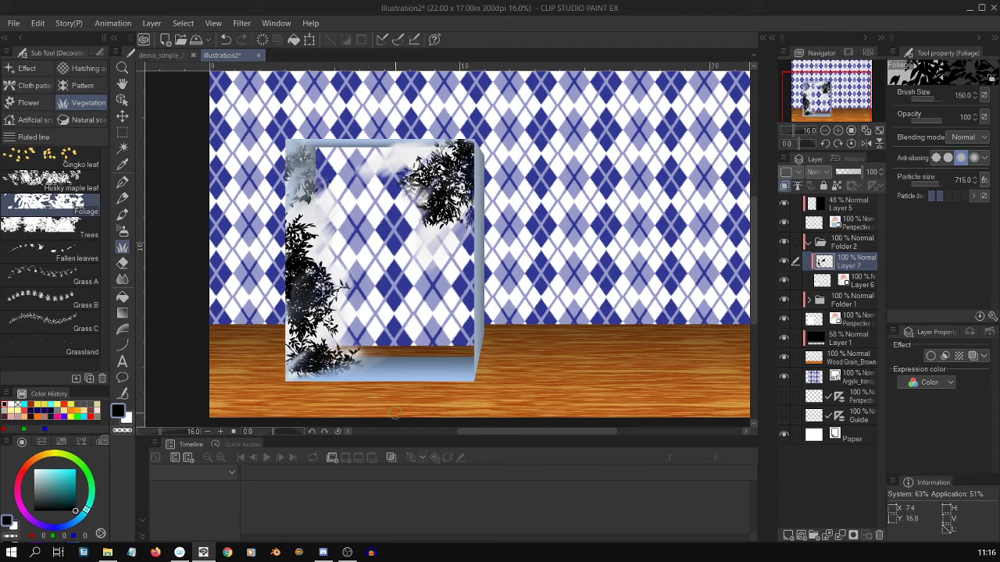
key(ctrl+z)
drag(302, 369, 383, 367)
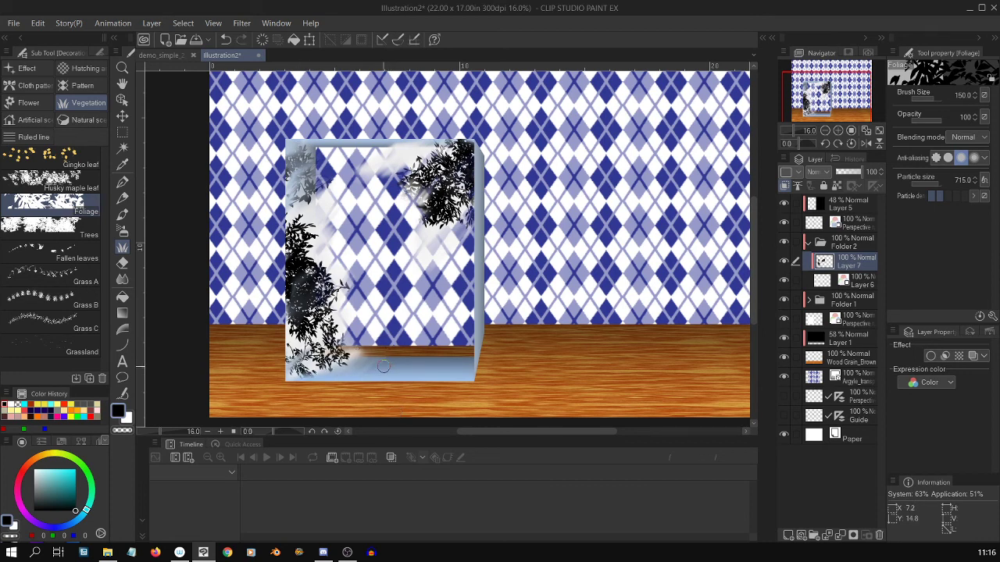
key(ctrl+z)
mouse_move(295, 367)
mouse_down()
mouse_move(310, 378)
mouse_move(317, 367)
mouse_up()
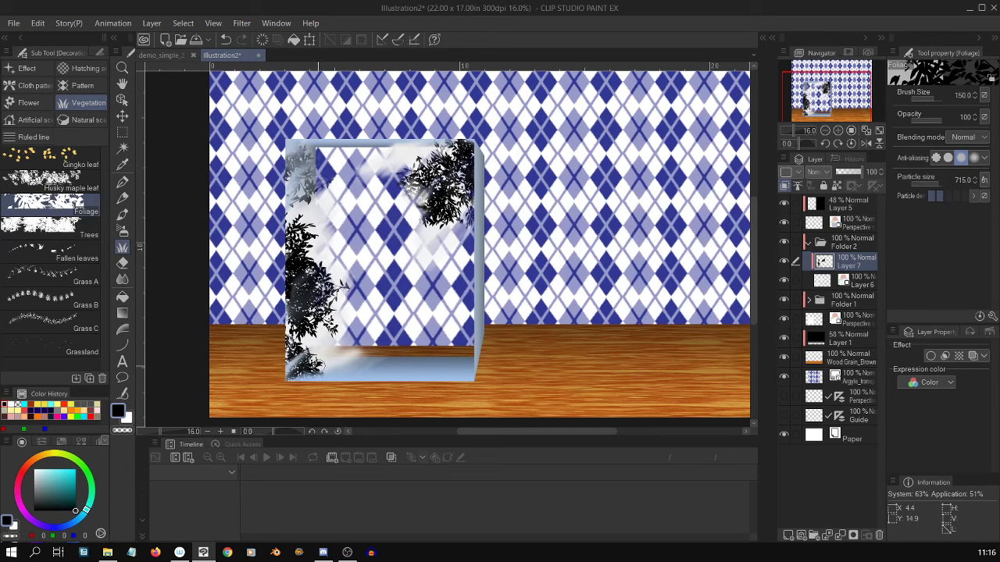
Extend the black foliage from the left and upper-right clumps towards the box's middle and along its top edge
drag(348, 291, 389, 275)
mouse_move(341, 224)
mouse_down()
mouse_move(370, 239)
mouse_move(385, 198)
mouse_move(426, 234)
mouse_up()
drag(384, 154, 425, 312)
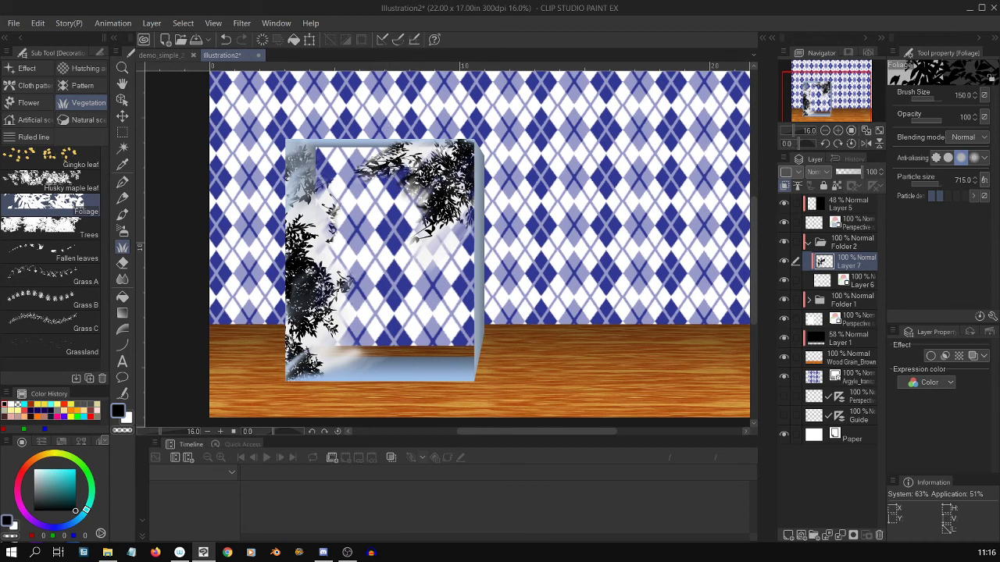
drag(383, 161, 424, 268)
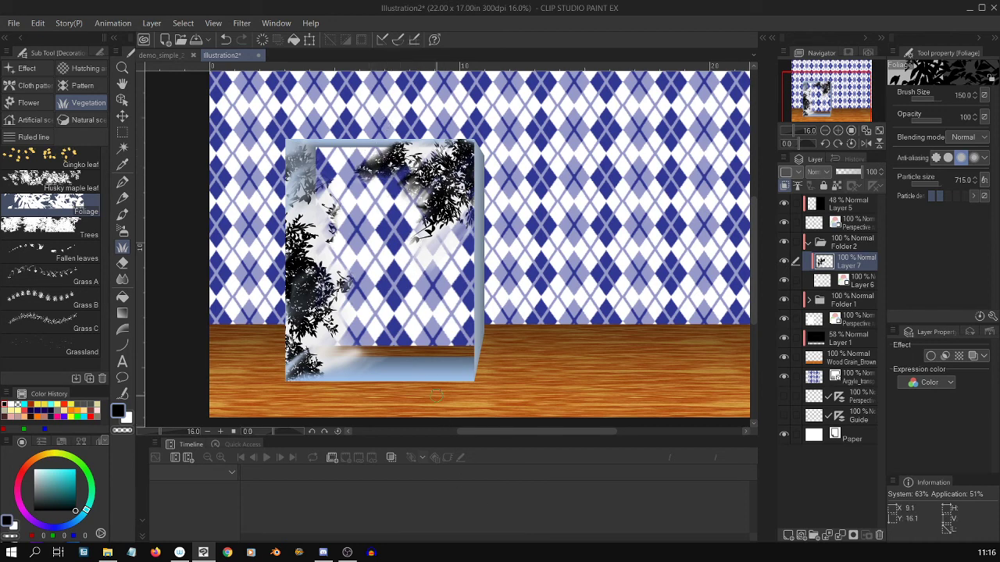
Apply the Layer color effect to Layer 7 and set it to a very dark green, HEX 002700
click(972, 355)
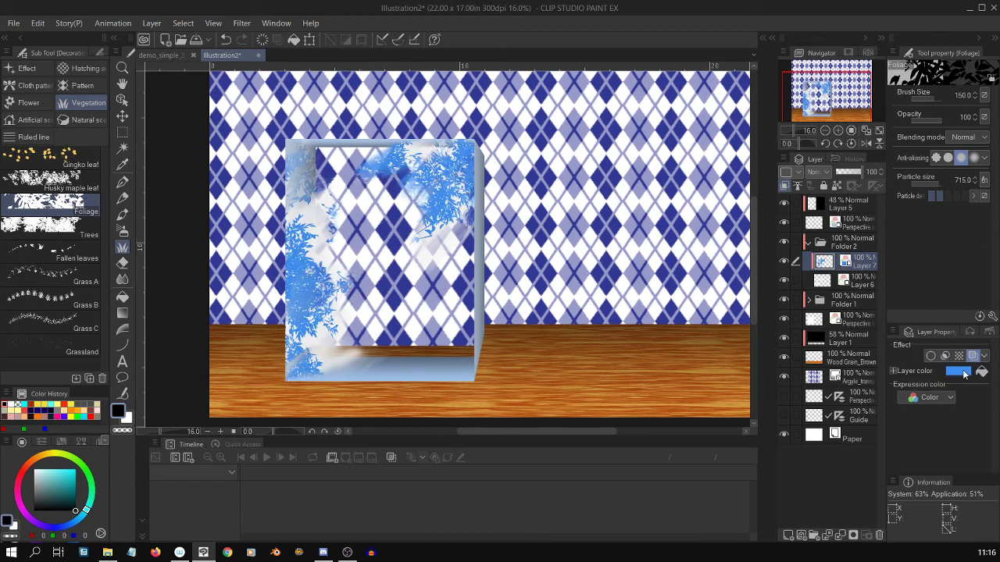
click(957, 371)
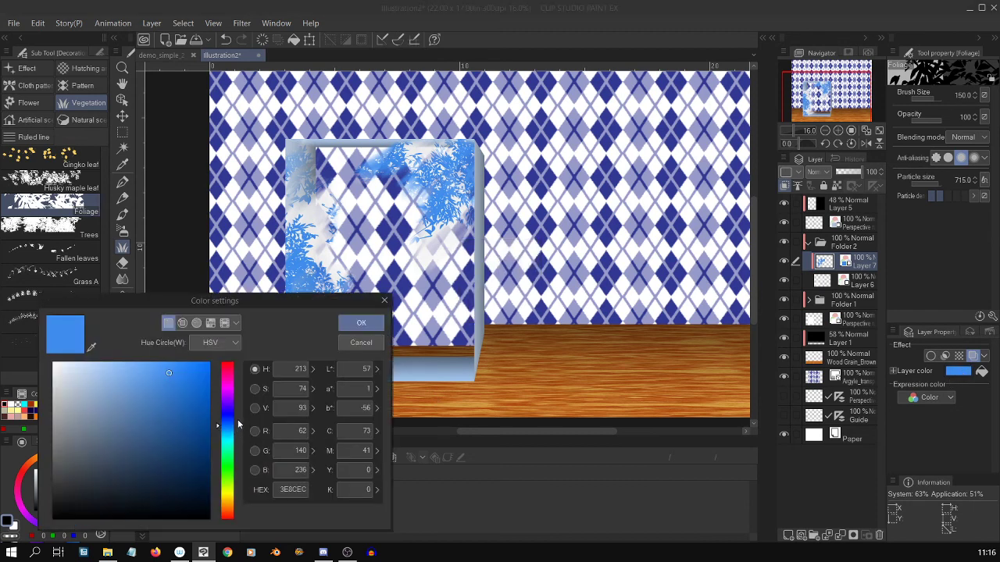
drag(230, 448, 235, 495)
click(205, 468)
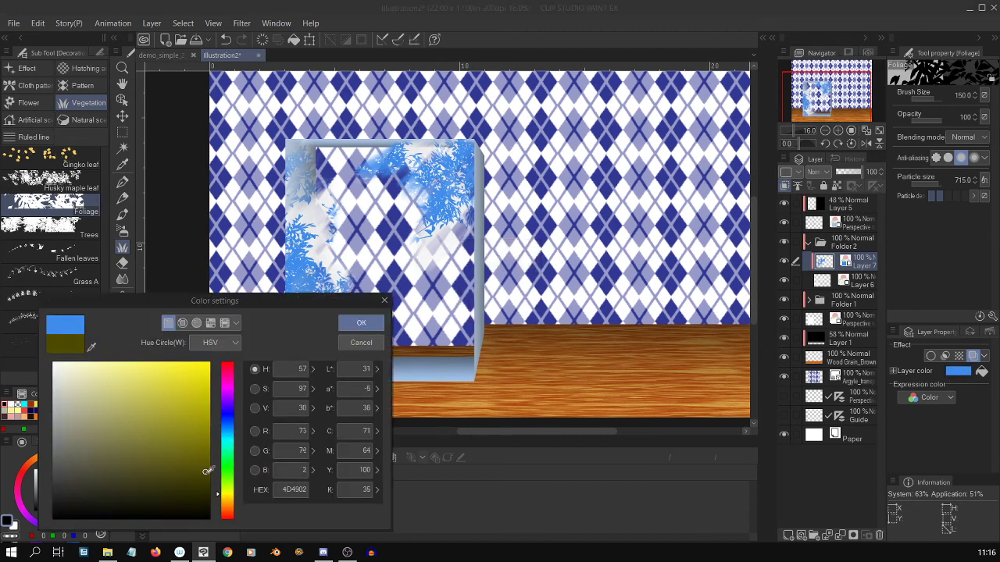
click(231, 468)
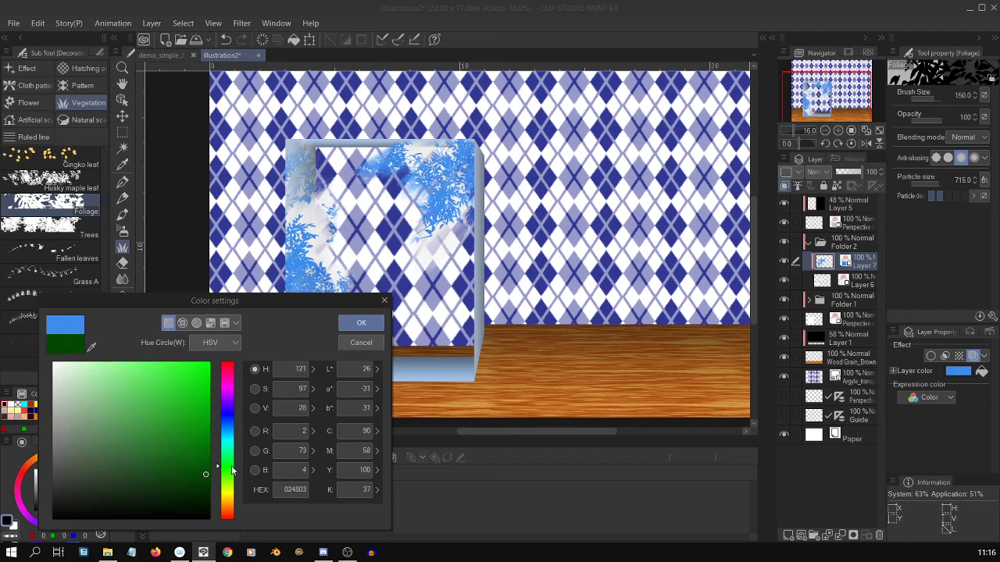
click(360, 323)
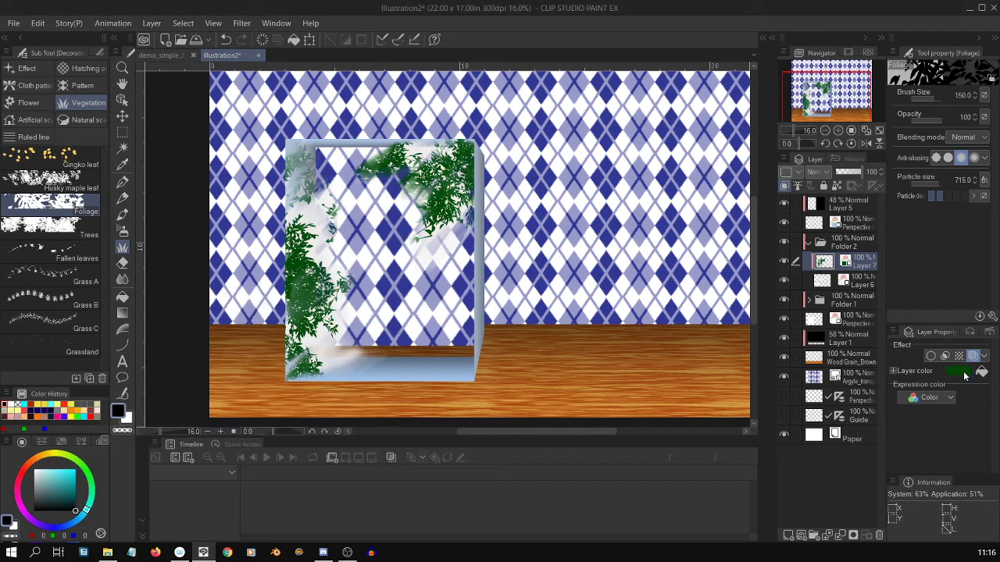
click(960, 372)
drag(207, 475, 210, 495)
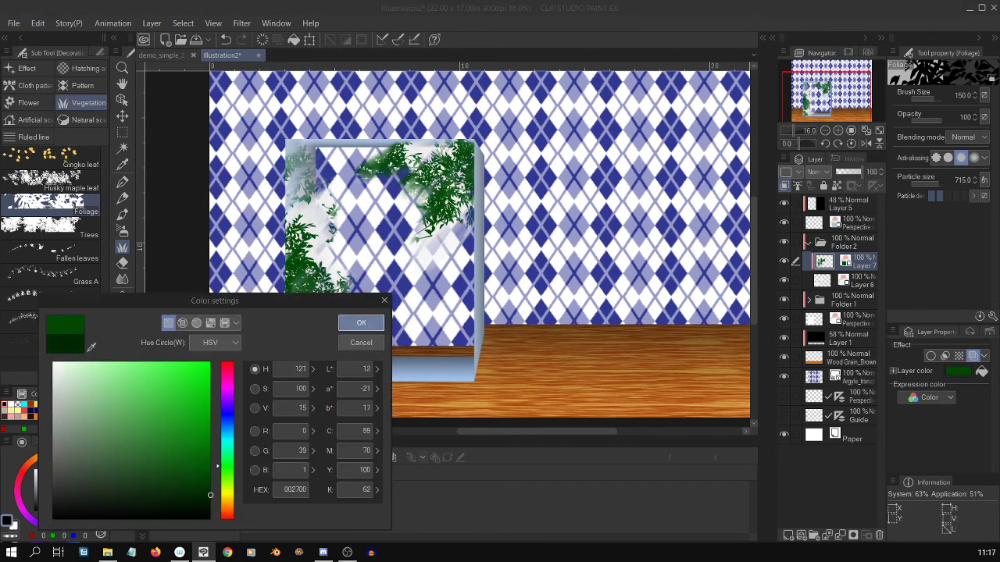
click(361, 323)
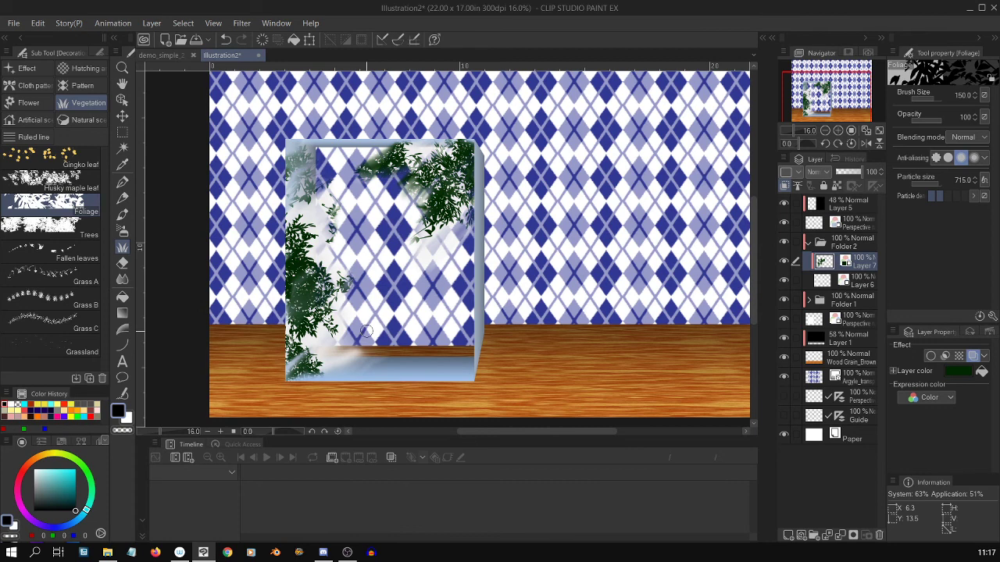
Select Layer 6 and try a size 1500 G-pen stroke over the lower middle of the box
scroll(366, 331, down, 3)
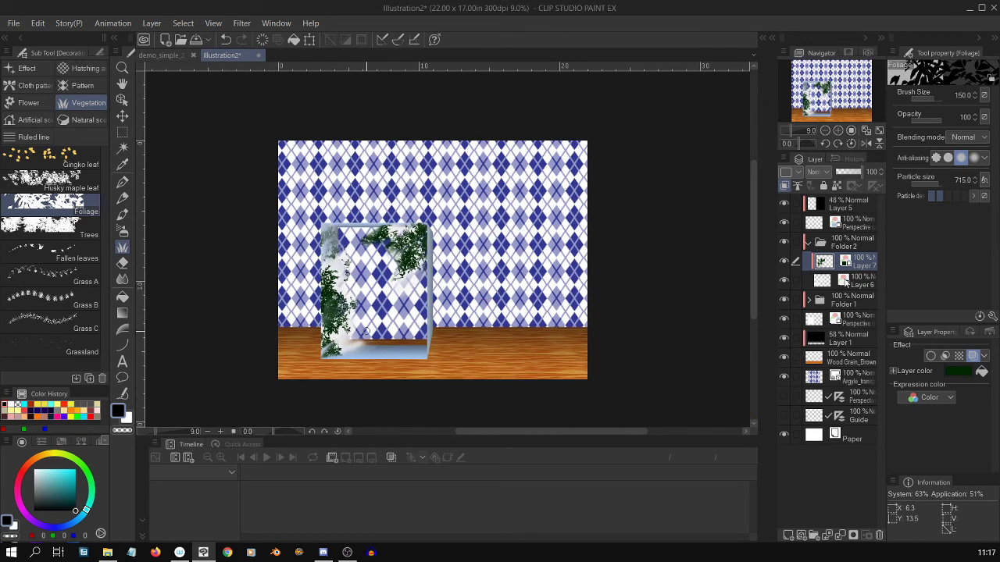
click(845, 282)
key(p)
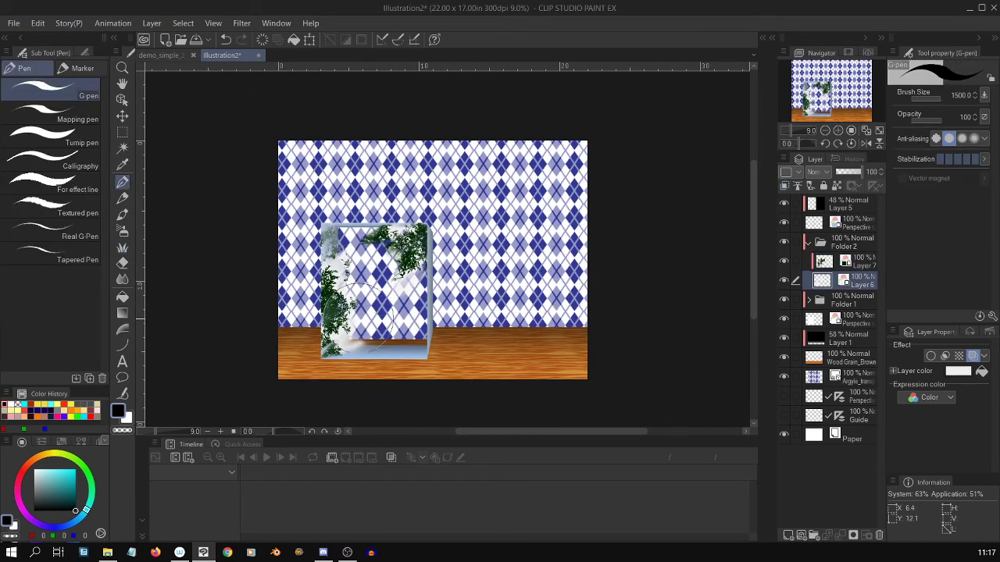
mouse_move(365, 311)
mouse_down()
mouse_move(351, 322)
mouse_move(364, 333)
mouse_move(358, 343)
mouse_move(381, 362)
mouse_up()
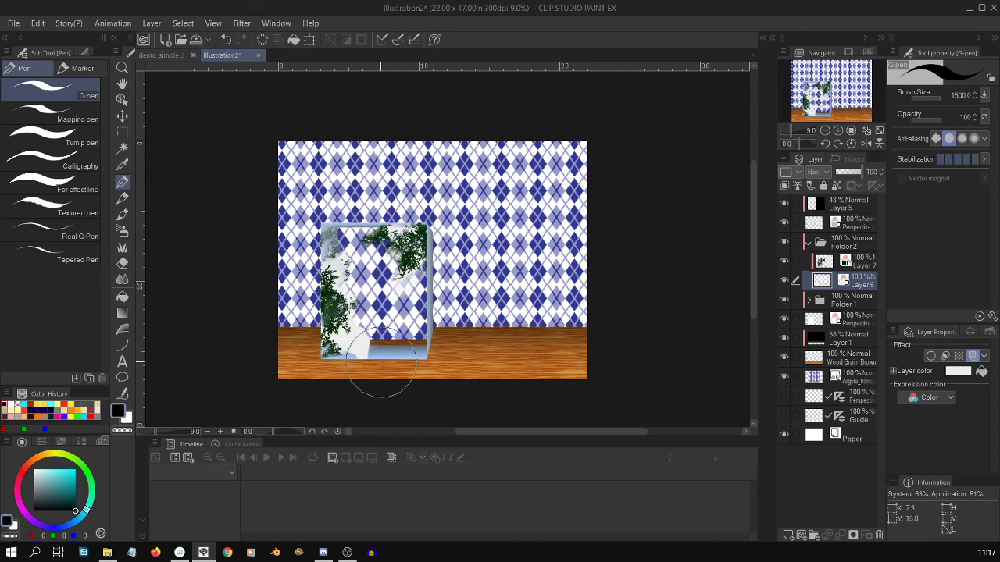
Smudge Layer 6's near-white paint along the box's bottom and from its upper-right area towards the middle with the size 600 Finger tip
scroll(372, 322, up, 1)
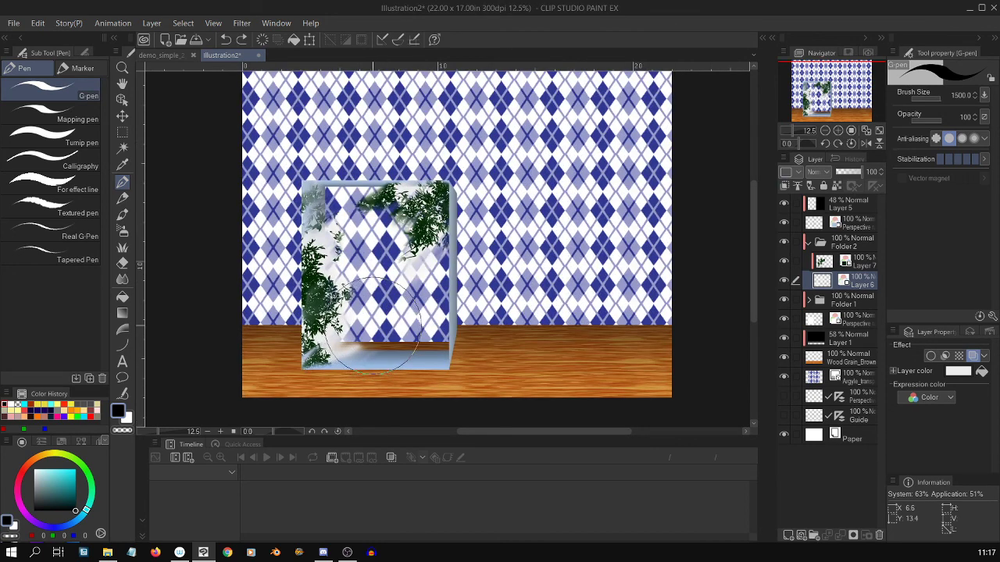
scroll(374, 325, up, 1)
key(j)
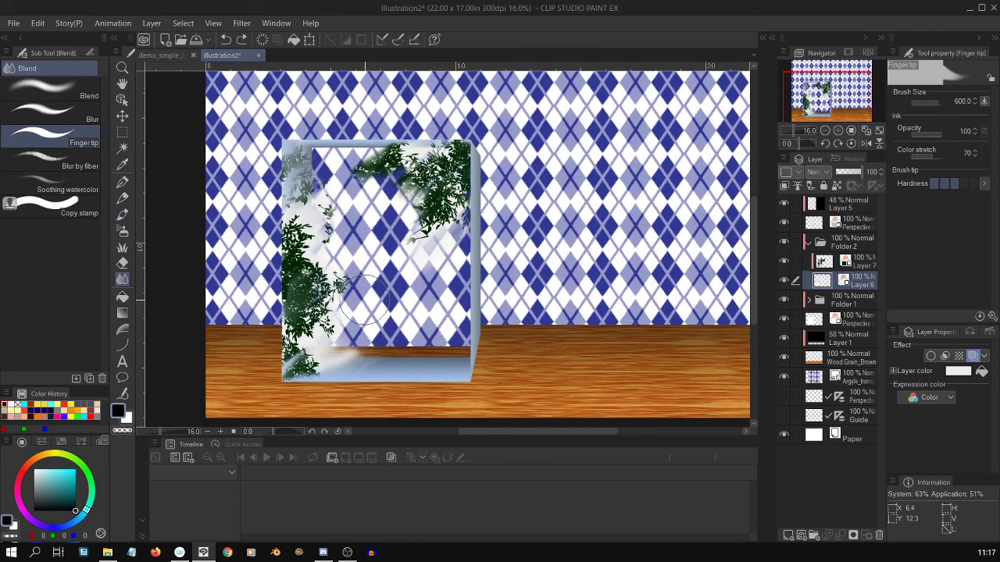
mouse_move(364, 300)
mouse_down()
mouse_move(320, 350)
mouse_move(356, 316)
mouse_move(335, 351)
mouse_move(354, 335)
mouse_move(364, 335)
mouse_move(351, 352)
mouse_move(390, 337)
mouse_move(365, 369)
mouse_up()
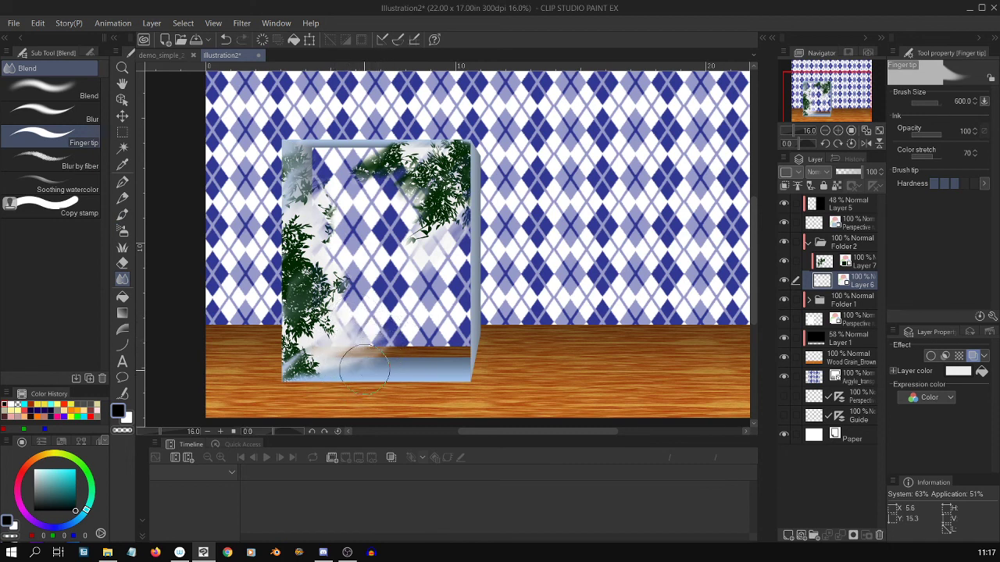
mouse_move(428, 168)
mouse_down()
mouse_move(382, 248)
mouse_move(419, 208)
mouse_move(372, 255)
mouse_move(395, 251)
mouse_move(355, 278)
mouse_move(431, 242)
mouse_move(457, 250)
mouse_move(426, 309)
mouse_move(437, 297)
mouse_move(377, 199)
mouse_move(358, 219)
mouse_move(332, 183)
mouse_move(328, 228)
mouse_move(367, 234)
mouse_move(386, 269)
mouse_move(368, 202)
mouse_up()
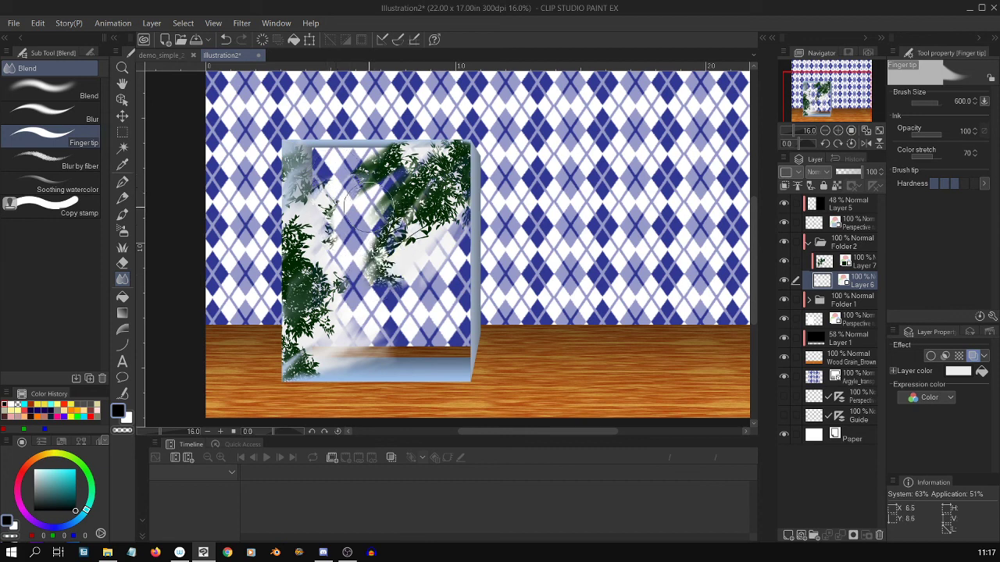
mouse_move(369, 207)
mouse_down()
mouse_move(381, 146)
mouse_move(358, 164)
mouse_move(402, 250)
mouse_move(371, 150)
mouse_up()
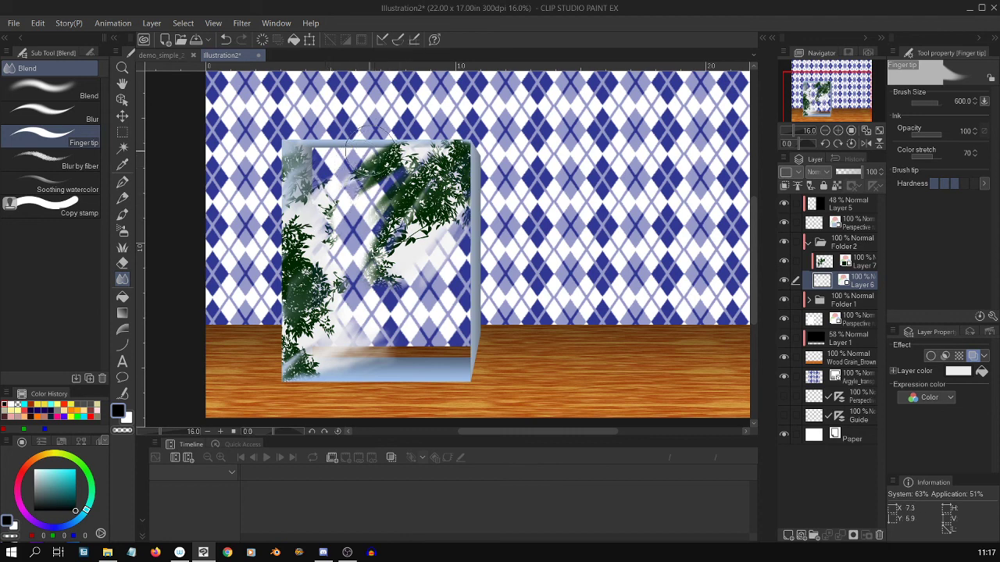
scroll(369, 144, down, 3)
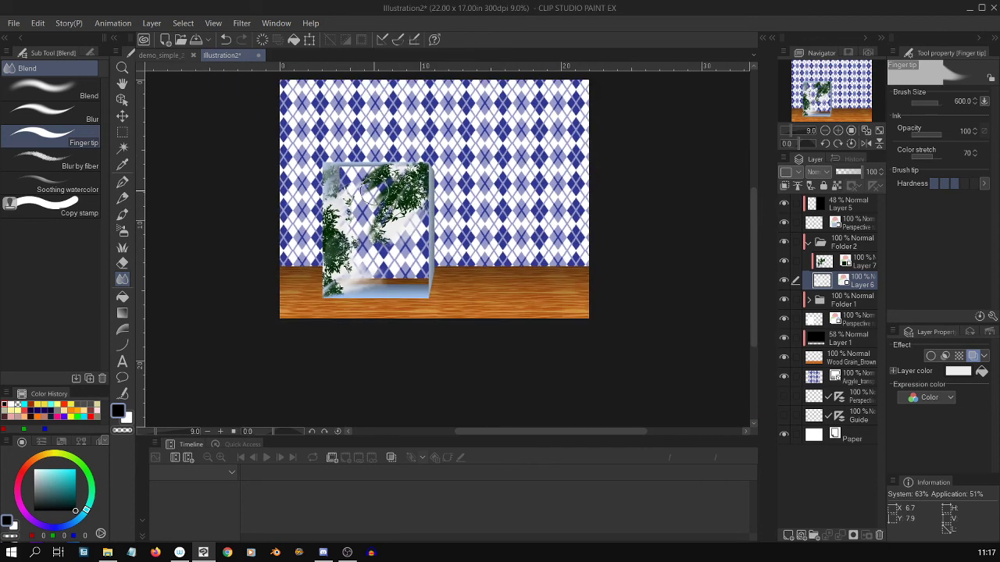